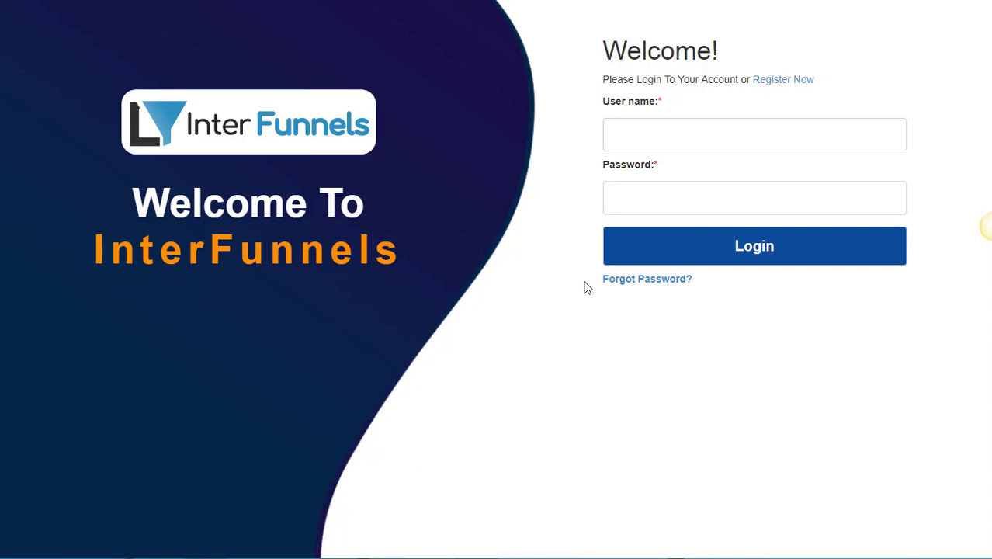
Log in with the saved username and password to reach the funnel dashboard
{"action": "left_click", "coordinate": [653, 133]}
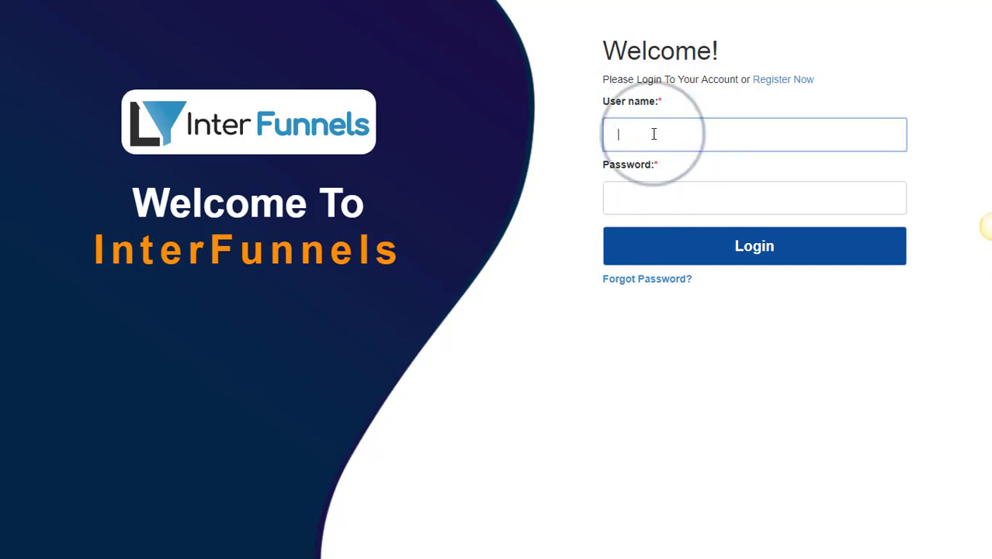
{"action": "left_click", "coordinate": [642, 203]}
{"action": "left_click", "coordinate": [640, 204]}
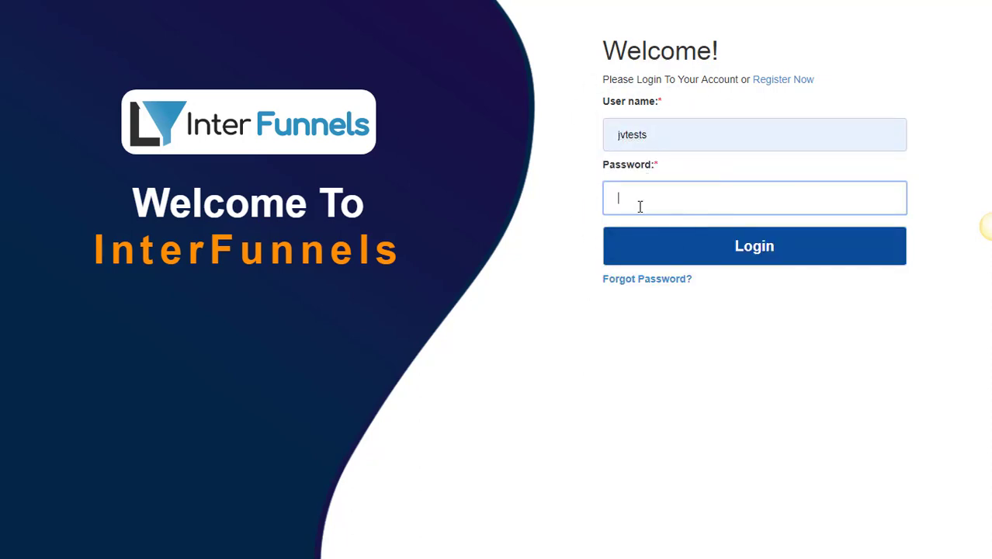
{"action": "key", "text": "Return"}
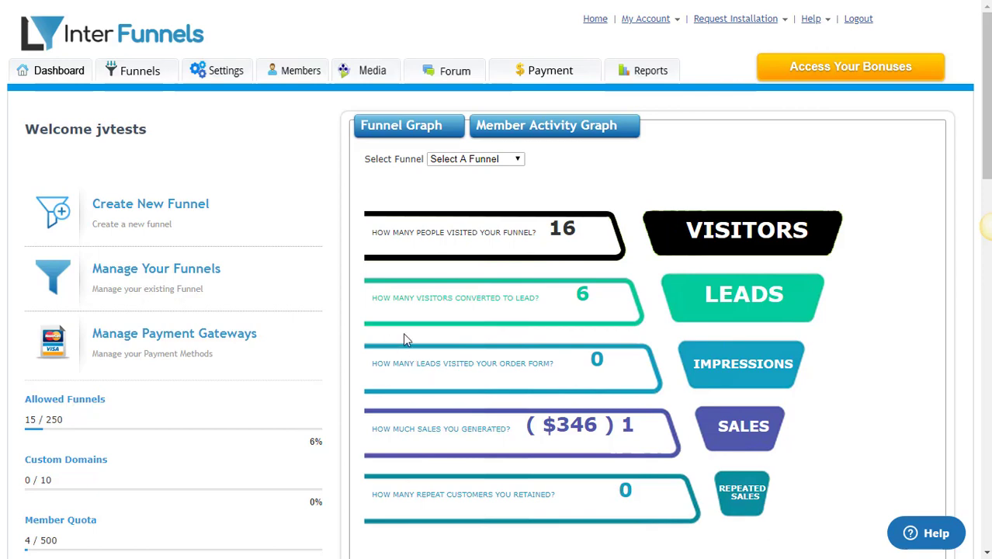
Create a new Optin Funnel and name it 'demo test1'
{"action": "left_click", "coordinate": [143, 208]}
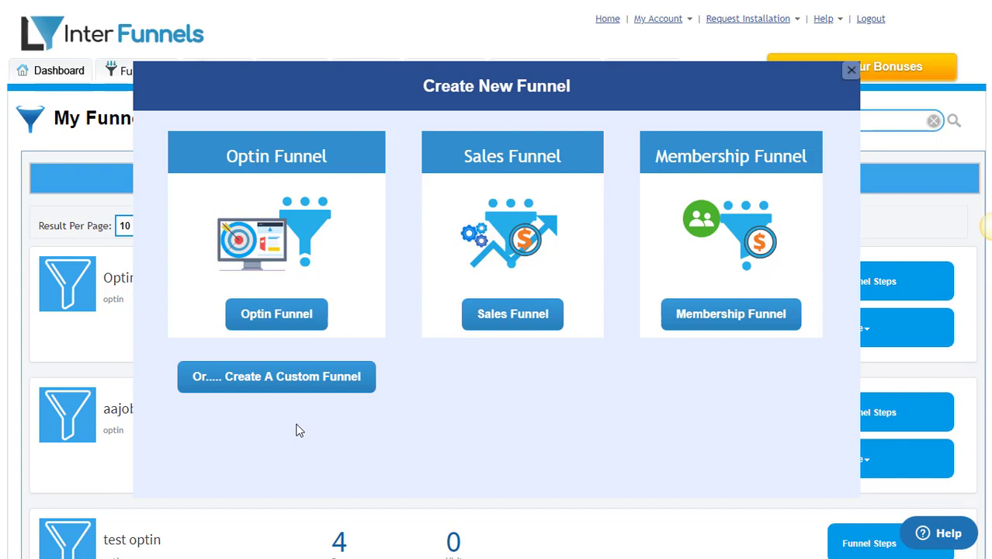
{"action": "left_click", "coordinate": [307, 322]}
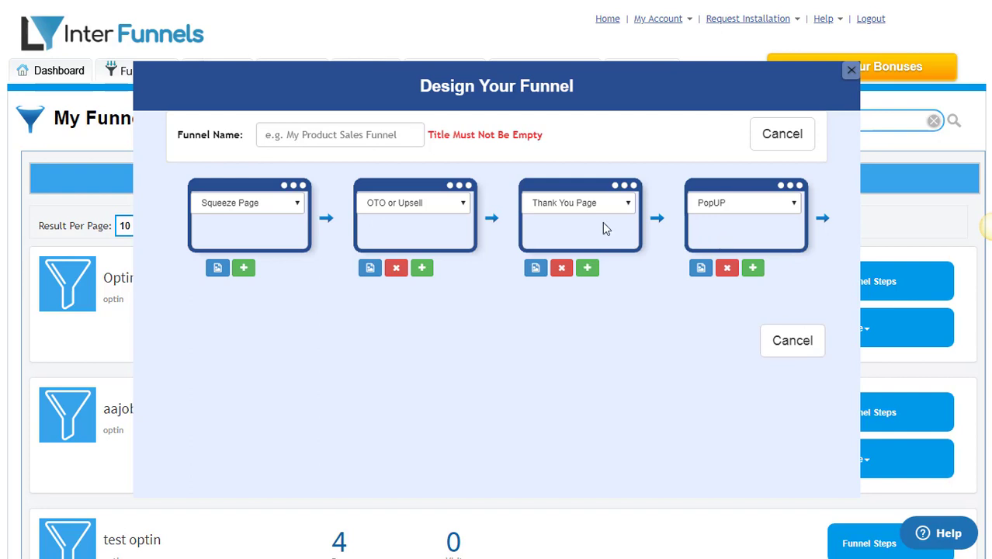
{"action": "left_click", "coordinate": [307, 136]}
{"action": "type", "text": "demo test1"}
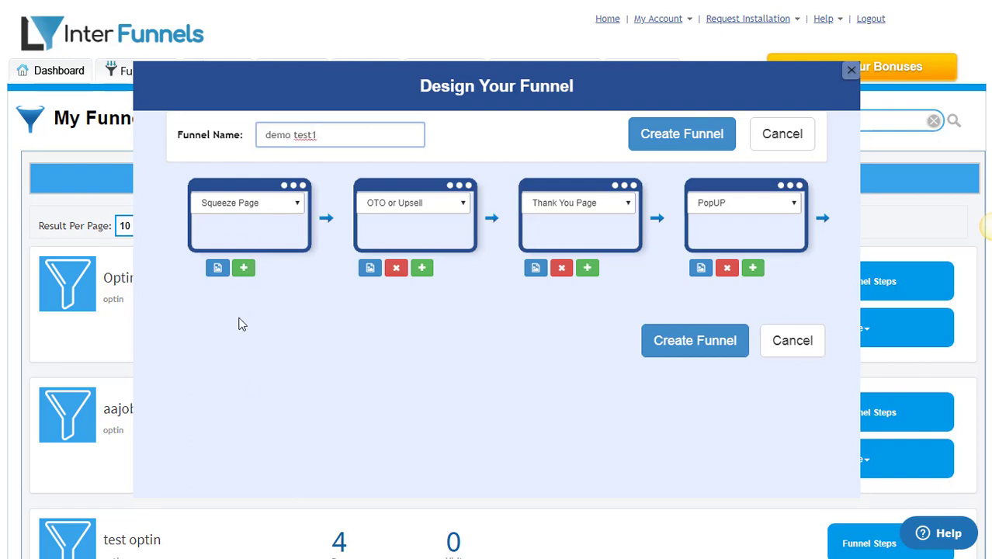
Assign the OPT-MODERN6 template to the Squeeze Page step
{"action": "left_click", "coordinate": [219, 269]}
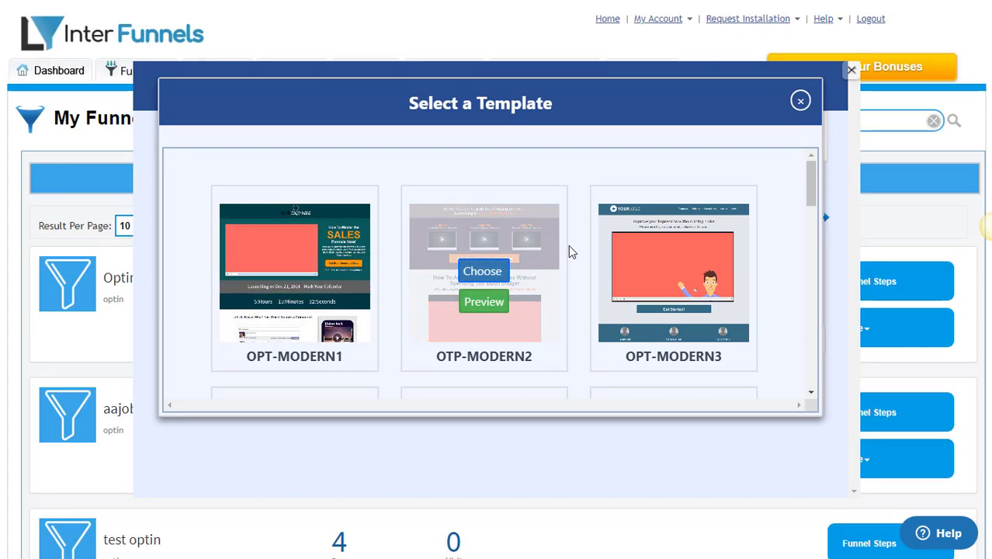
{"action": "scroll", "coordinate": [568, 245], "scroll_direction": "down", "scroll_amount": 1}
{"action": "scroll", "coordinate": [569, 245], "scroll_direction": "down", "scroll_amount": 4}
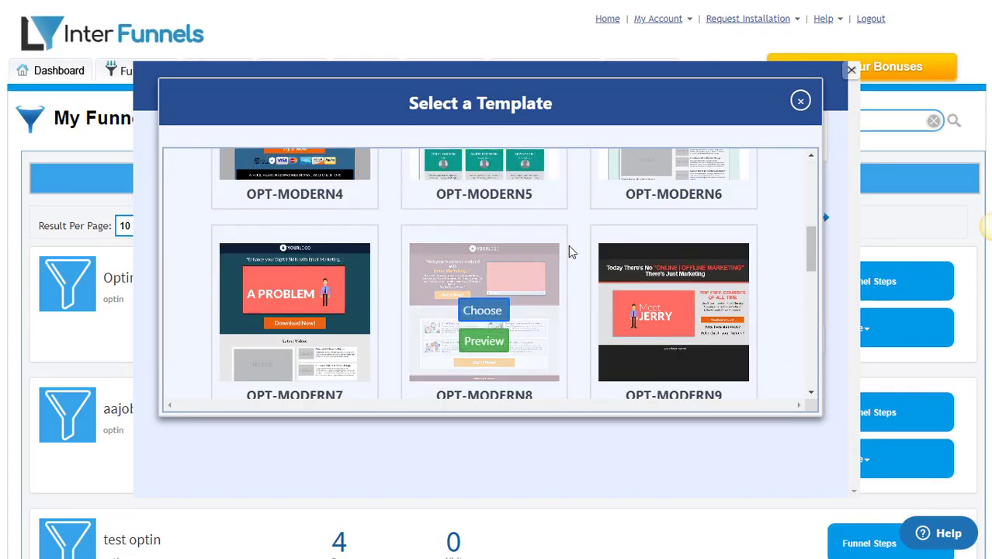
{"action": "scroll", "coordinate": [569, 245], "scroll_direction": "down", "scroll_amount": 2}
{"action": "scroll", "coordinate": [568, 245], "scroll_direction": "up", "scroll_amount": 3}
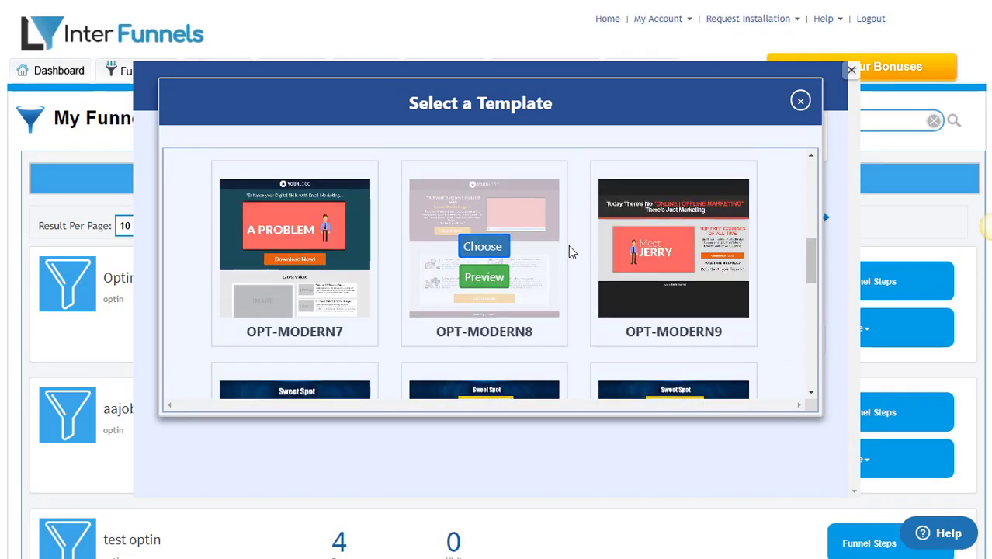
{"action": "scroll", "coordinate": [569, 247], "scroll_direction": "up", "scroll_amount": 2}
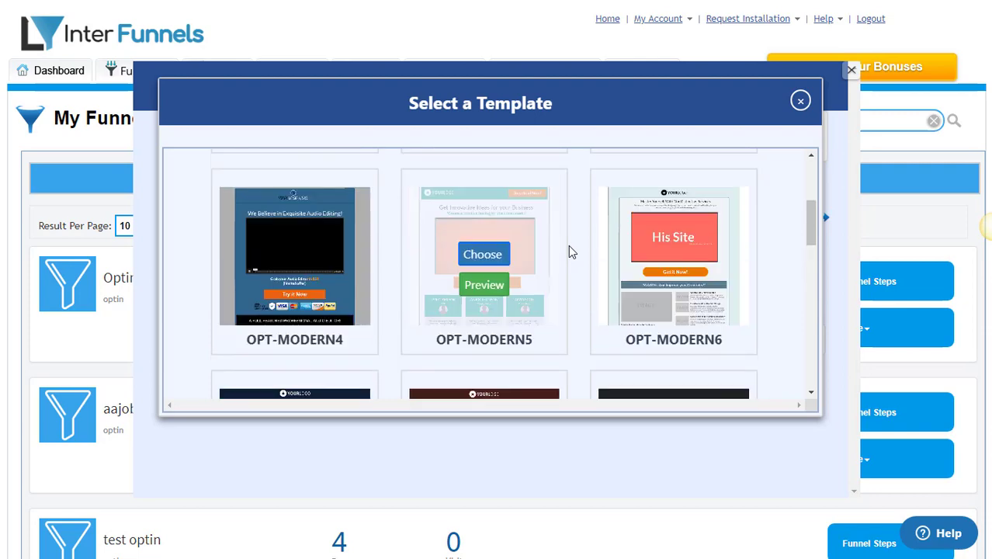
{"action": "scroll", "coordinate": [569, 247], "scroll_direction": "down", "scroll_amount": 2}
{"action": "scroll", "coordinate": [569, 247], "scroll_direction": "up", "scroll_amount": 2}
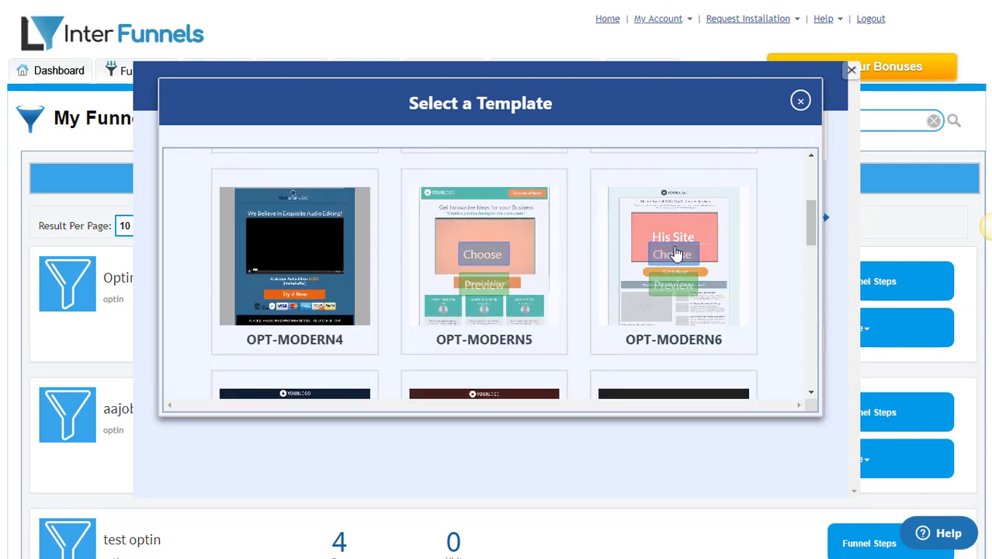
{"action": "left_click", "coordinate": [673, 258]}
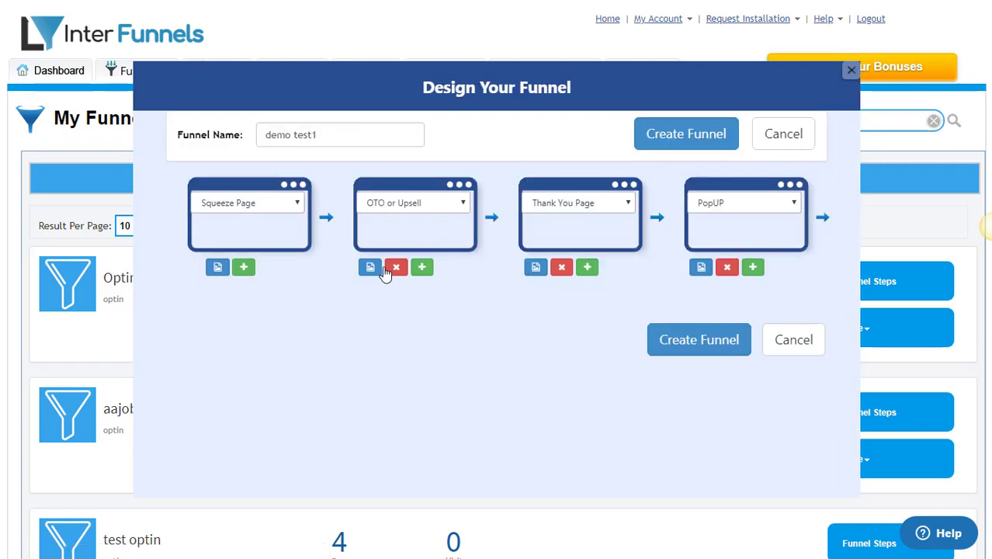
Assign OTO-MODERN3, thankyou1 and POPUP1 to the upsell, thank-you and popup steps
{"action": "left_click", "coordinate": [370, 267]}
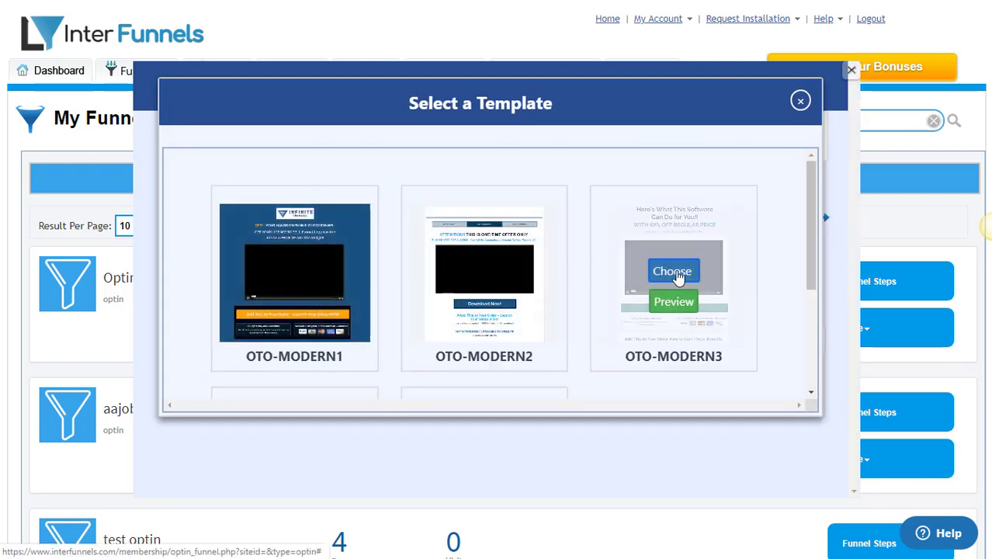
{"action": "left_click", "coordinate": [673, 272]}
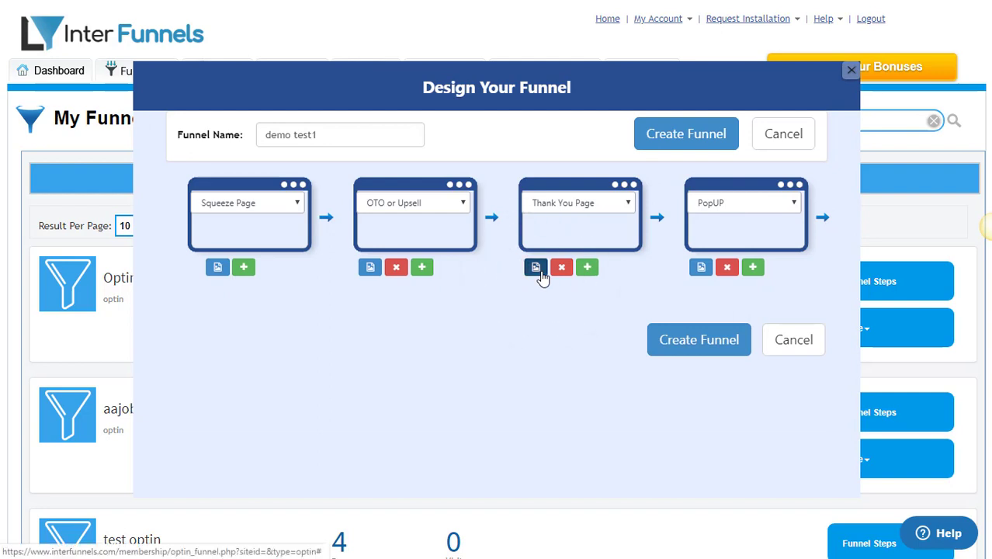
{"action": "left_click", "coordinate": [537, 270]}
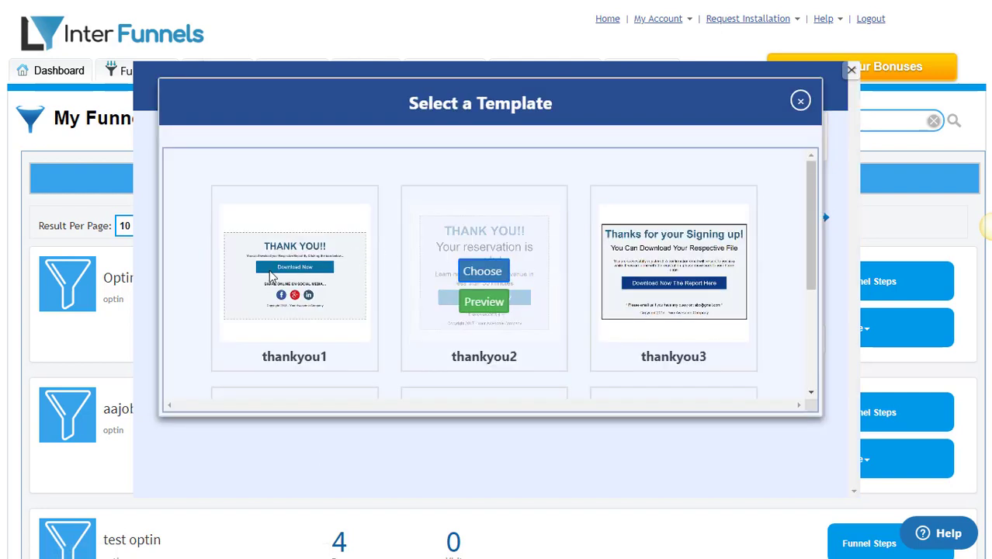
{"action": "left_click", "coordinate": [276, 271]}
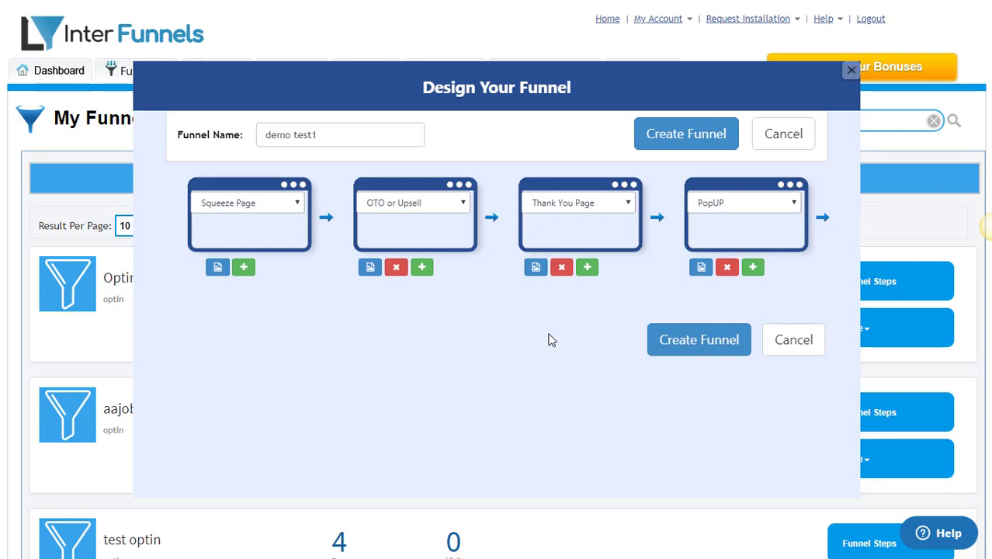
{"action": "left_click", "coordinate": [701, 268]}
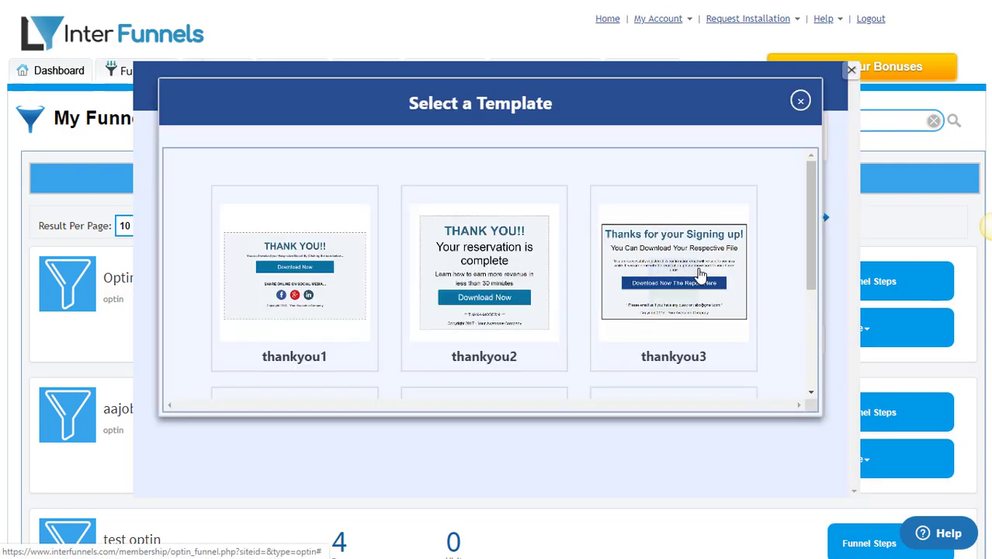
{"action": "mouse_move", "coordinate": [301, 314]}
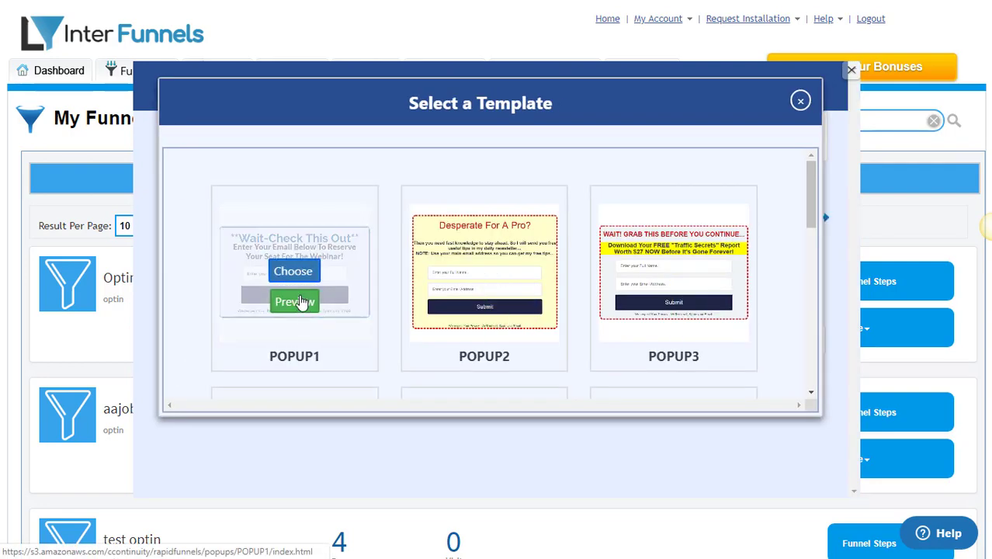
{"action": "left_click", "coordinate": [304, 280]}
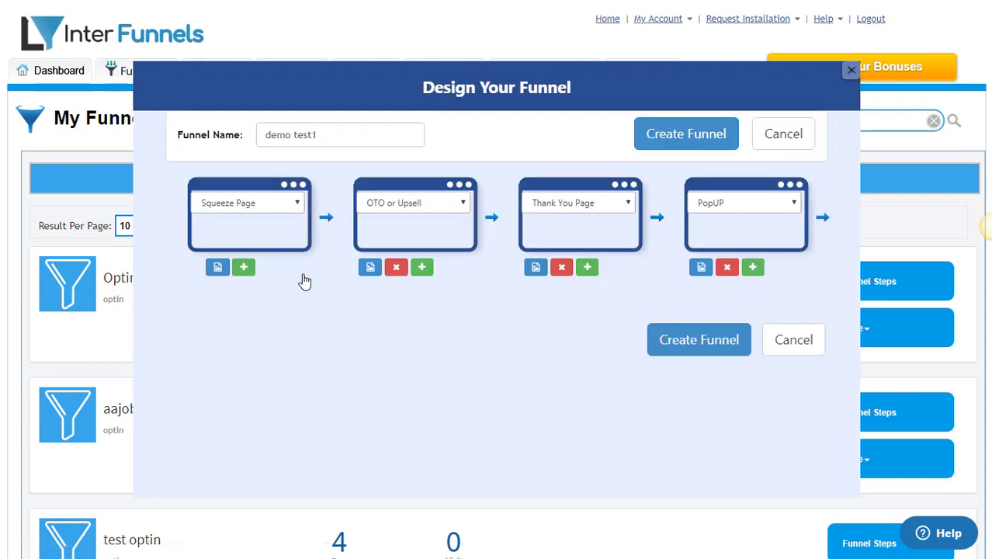
Create the demo test1 funnel and go to its funnel steps list
{"action": "left_click", "coordinate": [701, 345]}
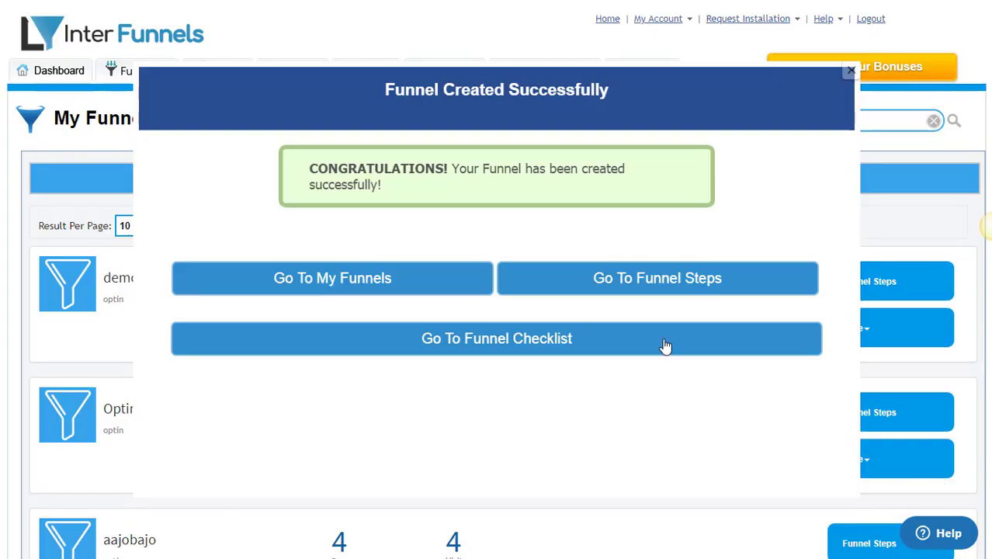
{"action": "left_click", "coordinate": [678, 279]}
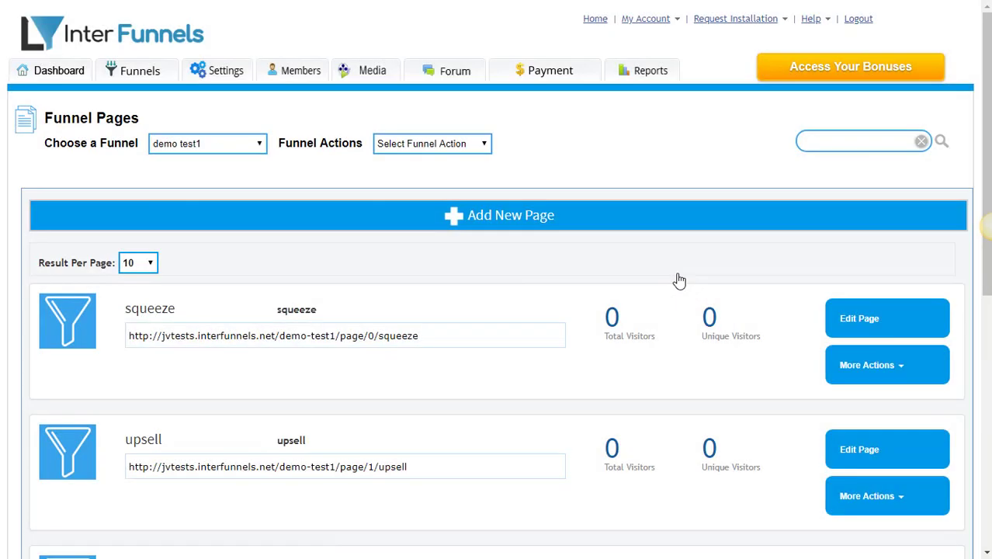
{"action": "scroll", "coordinate": [678, 280], "scroll_direction": "down", "scroll_amount": 1}
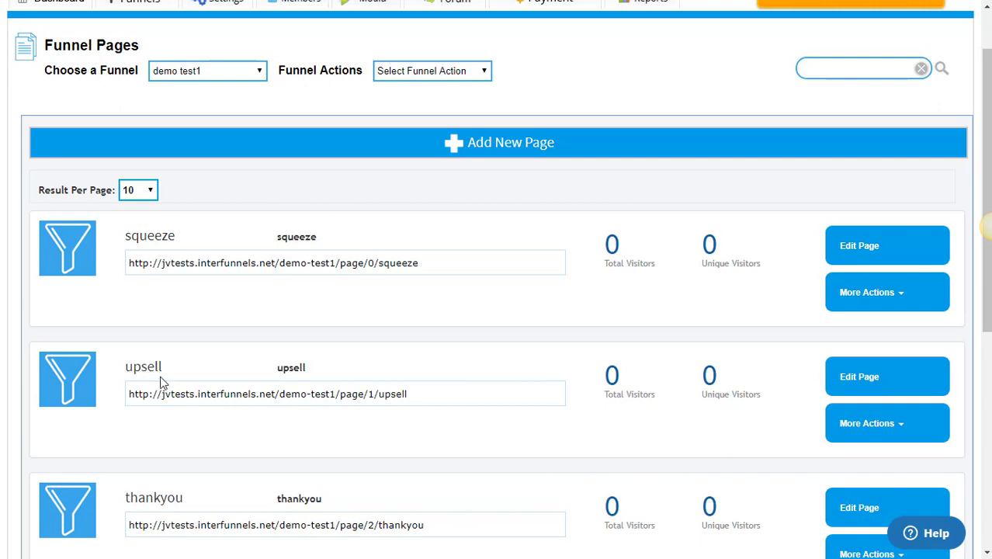
{"action": "scroll", "coordinate": [161, 380], "scroll_direction": "down", "scroll_amount": 2}
{"action": "scroll", "coordinate": [160, 378], "scroll_direction": "down", "scroll_amount": 2}
{"action": "scroll", "coordinate": [162, 378], "scroll_direction": "up", "scroll_amount": 4}
Select the squeeze page URL in the funnel pages list
{"action": "left_click", "coordinate": [381, 259]}
{"action": "left_click_drag", "start_coordinate": [418, 263], "coordinate": [131, 262]}
{"action": "left_click", "coordinate": [407, 249]}
{"action": "left_click_drag", "start_coordinate": [418, 265], "coordinate": [114, 280]}
{"action": "left_click", "coordinate": [245, 308]}
Open the squeeze page in the editor and click into its main heading
{"action": "left_click", "coordinate": [857, 249]}
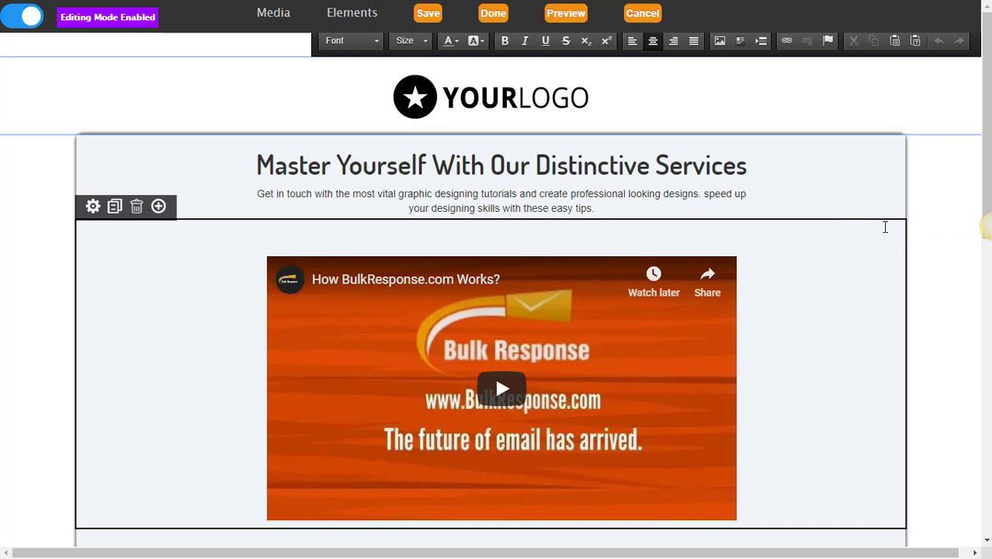
{"action": "scroll", "coordinate": [885, 227], "scroll_direction": "down", "scroll_amount": 2}
{"action": "scroll", "coordinate": [885, 227], "scroll_direction": "up", "scroll_amount": 2}
{"action": "left_click", "coordinate": [582, 173]}
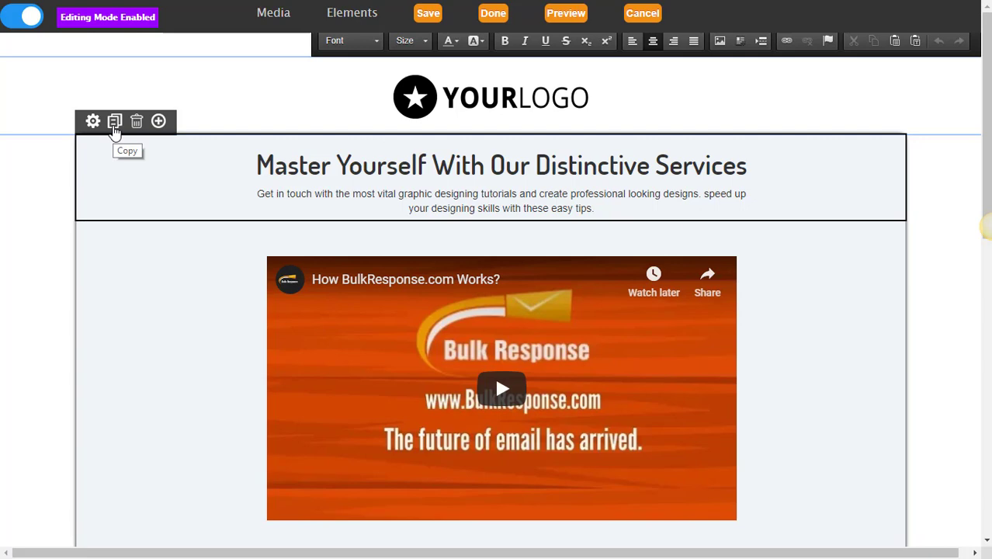
Delete the duplicated heading section, confirming the deletion
{"action": "left_click", "coordinate": [114, 124]}
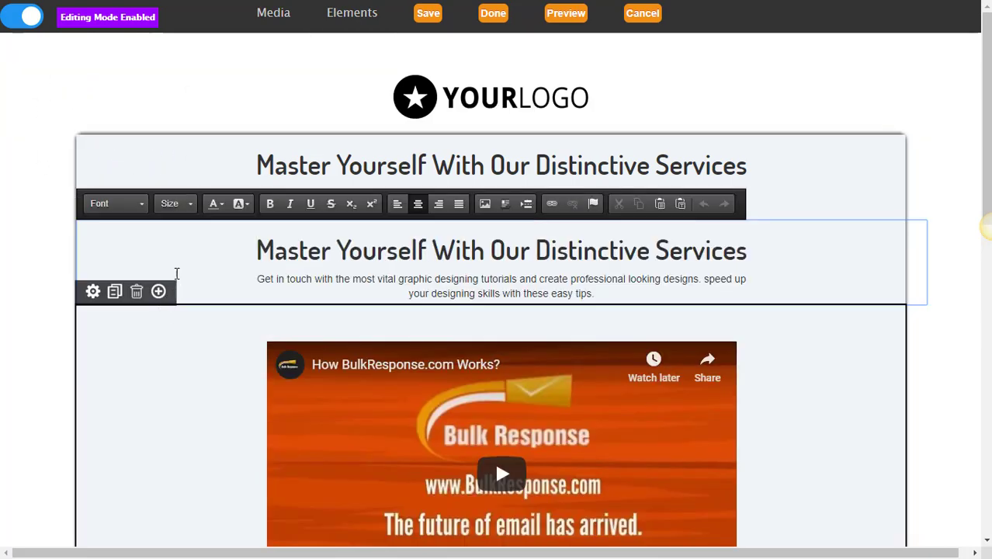
{"action": "left_click", "coordinate": [178, 271]}
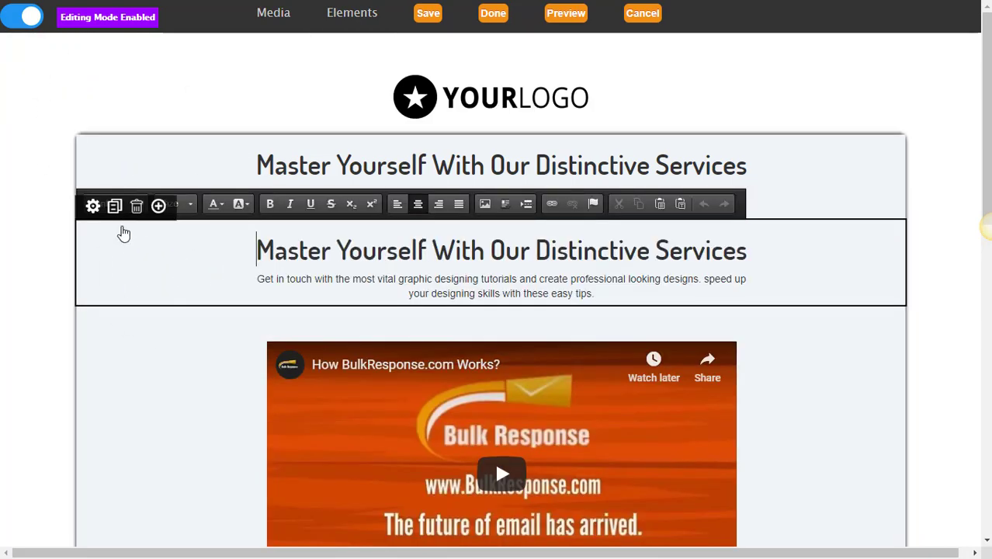
{"action": "left_click", "coordinate": [264, 193]}
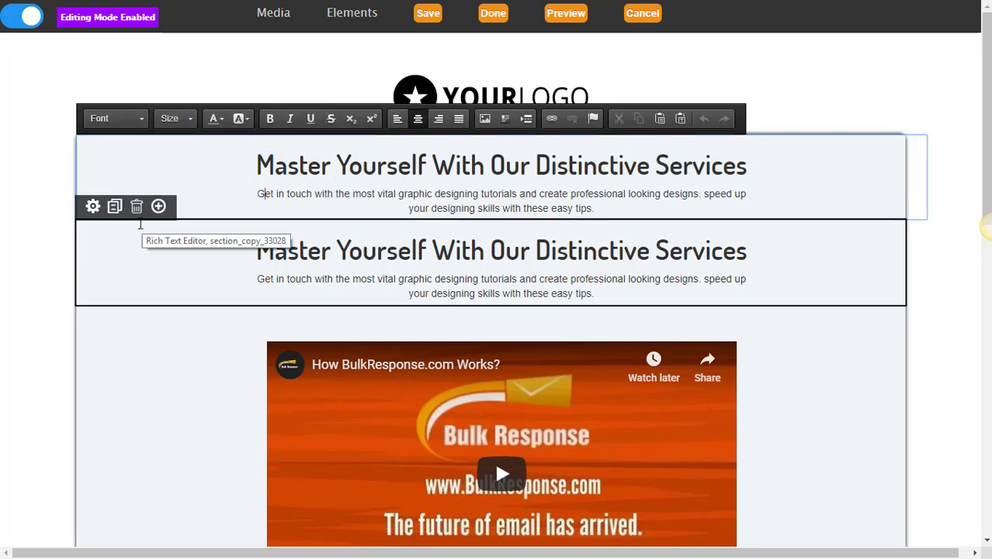
{"action": "left_click", "coordinate": [138, 208]}
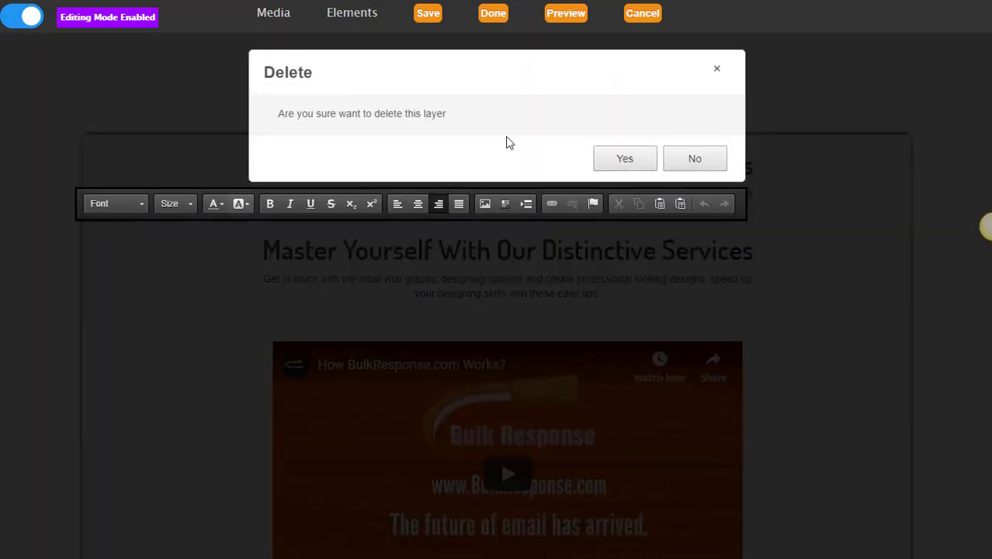
{"action": "left_click", "coordinate": [642, 173]}
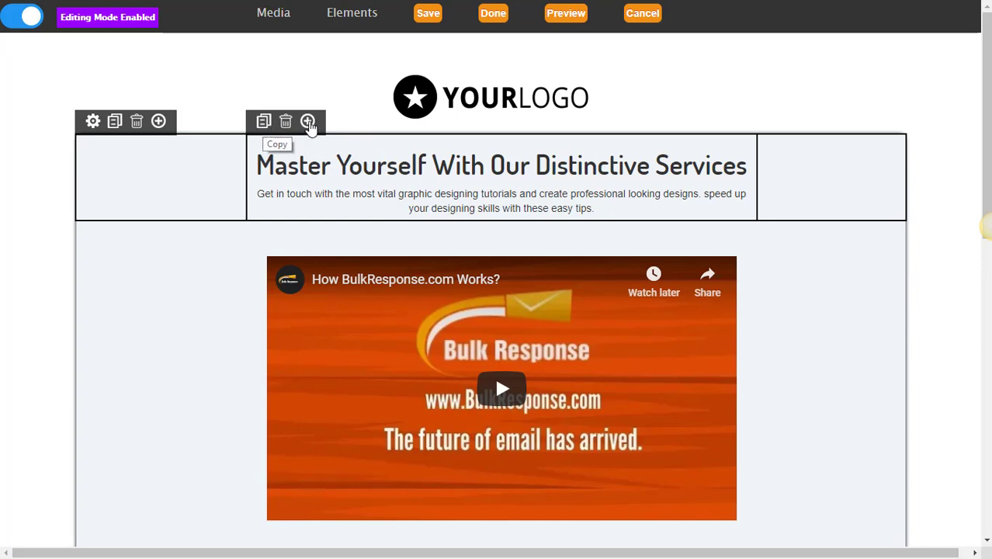
Remove the remaining duplicate headline block so only one headline stays
{"action": "left_click", "coordinate": [263, 122]}
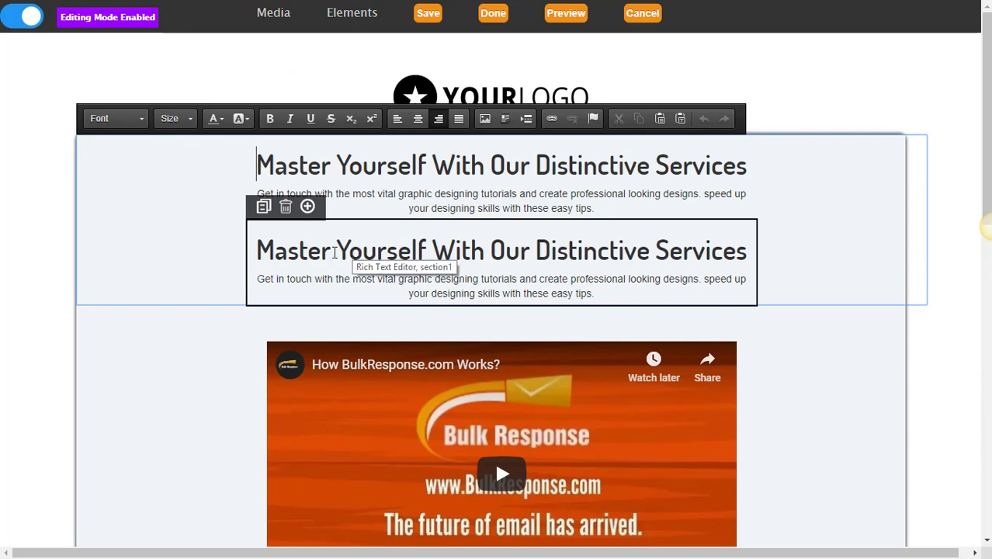
{"action": "left_click", "coordinate": [286, 208]}
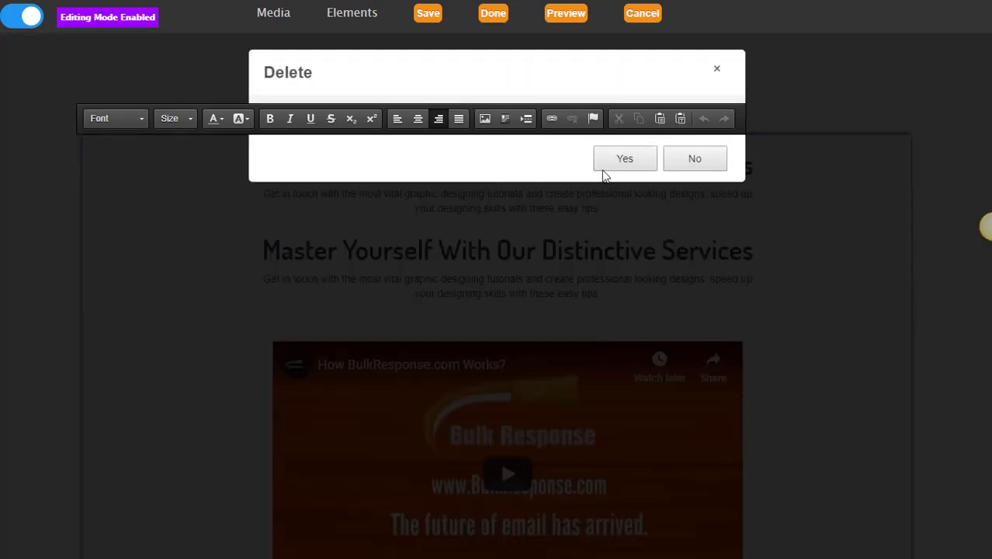
{"action": "left_click", "coordinate": [623, 160]}
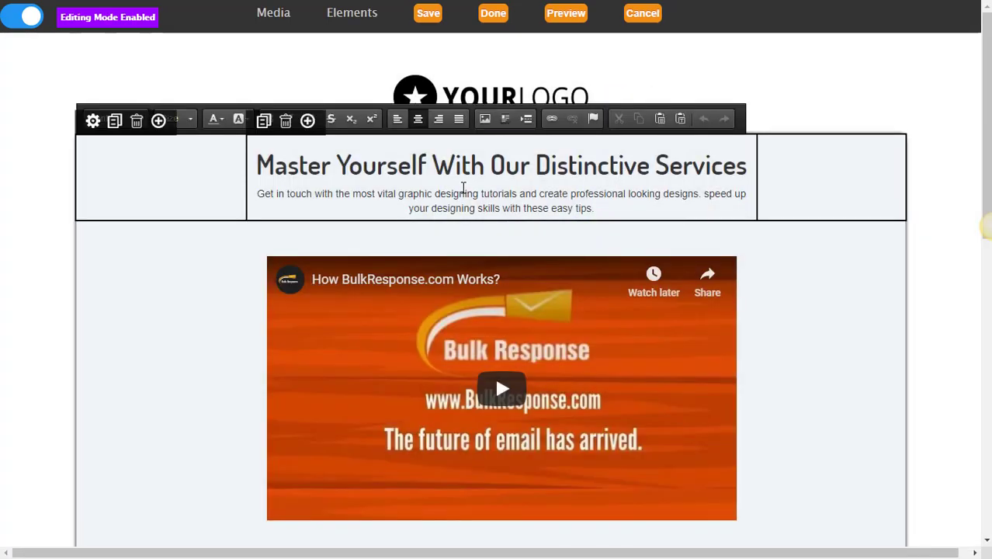
{"action": "left_click", "coordinate": [427, 172]}
Change the headline text to 'Master The Art of Sales Funnel'
{"action": "left_click", "coordinate": [236, 202]}
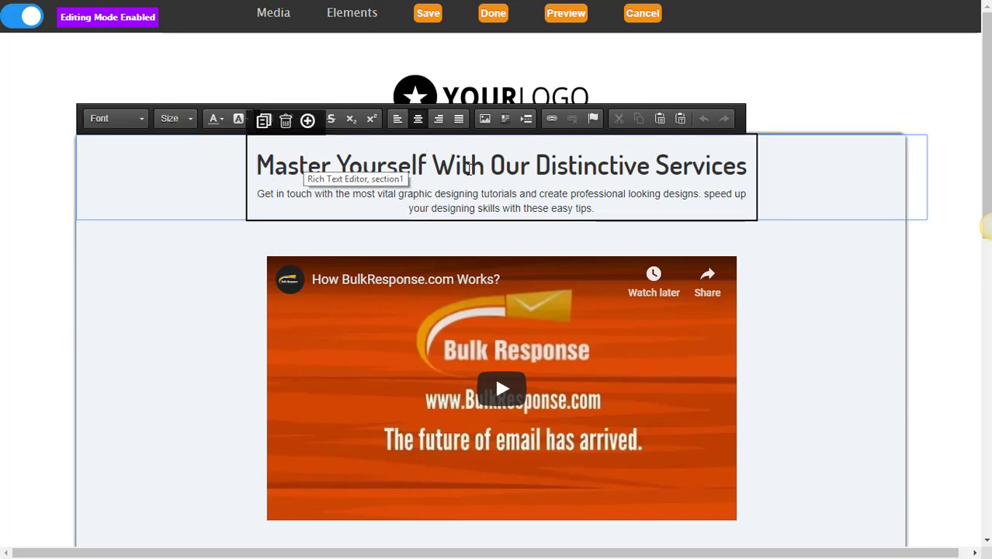
{"action": "left_click", "coordinate": [733, 165]}
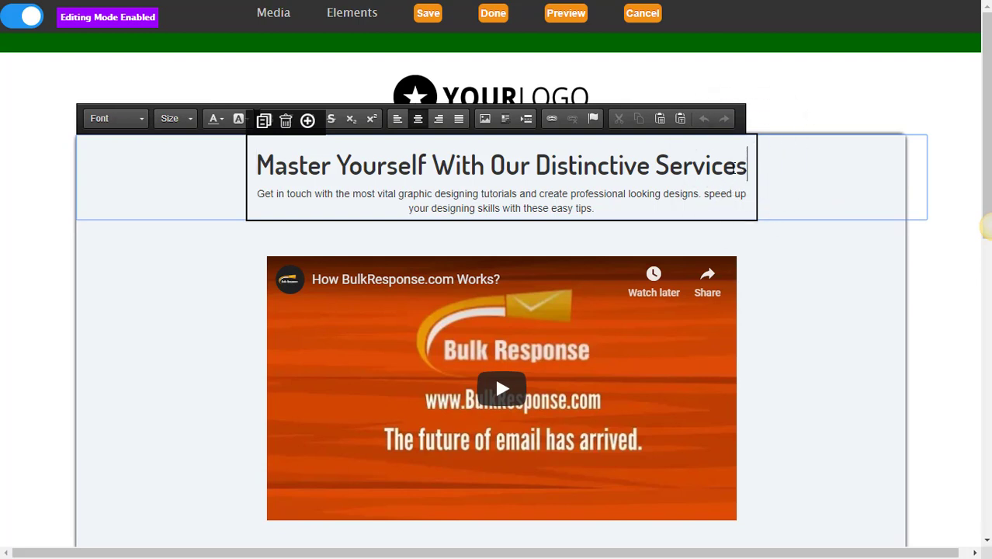
{"action": "left_click_drag", "start_coordinate": [743, 166], "coordinate": [338, 185]}
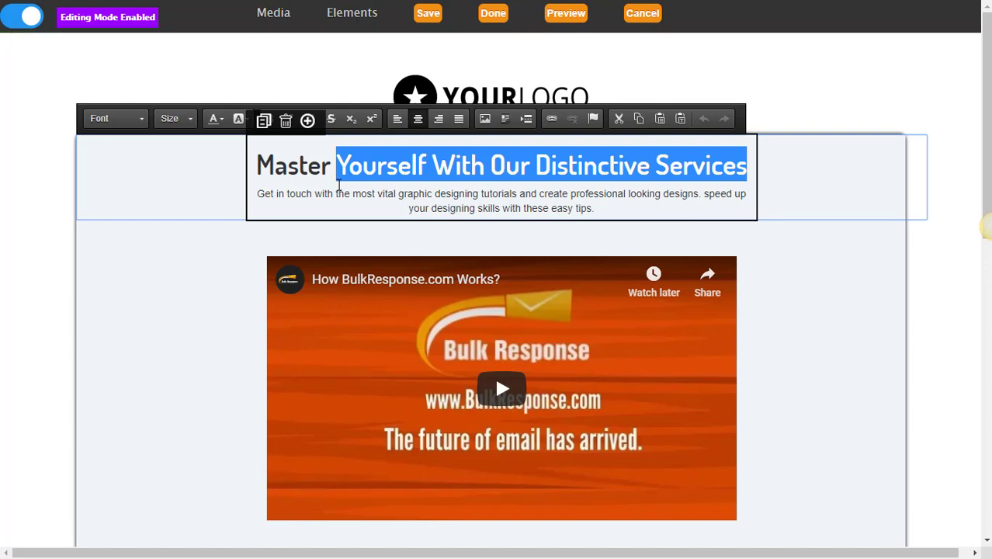
{"action": "type", "text": "The Art"}
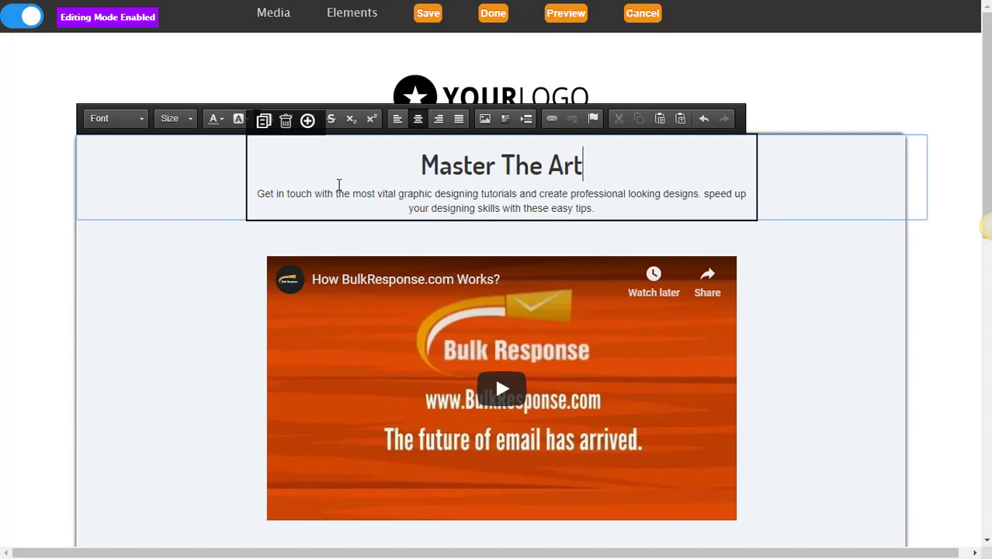
{"action": "type", "text": " of Sales "}
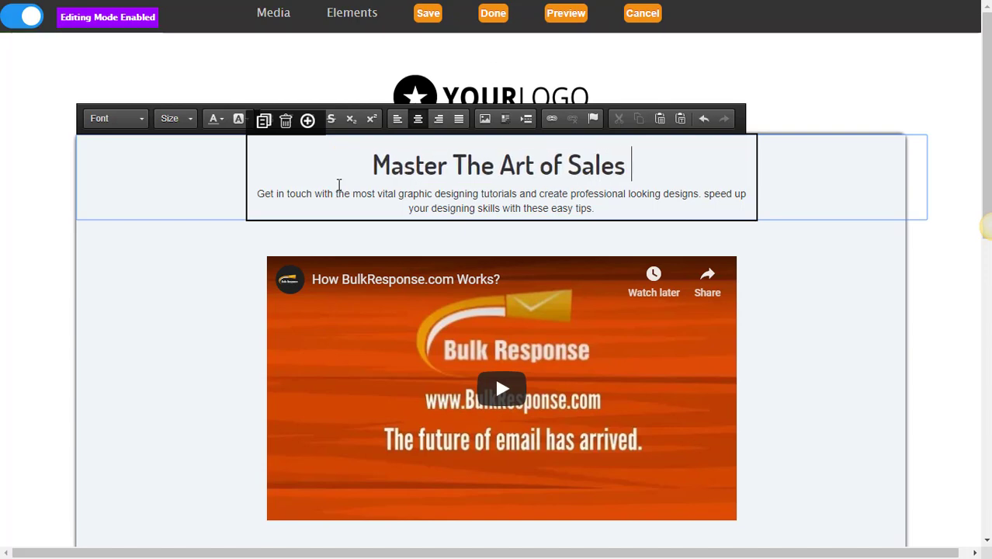
{"action": "type", "text": "Funnel"}
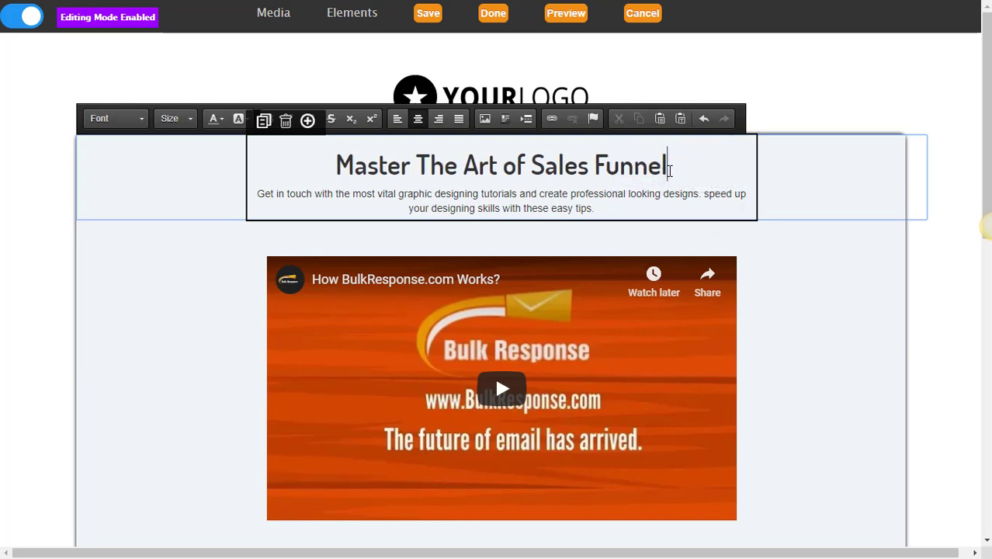
Make the new headline italic and colour it blue
{"action": "left_click_drag", "start_coordinate": [669, 170], "coordinate": [276, 168]}
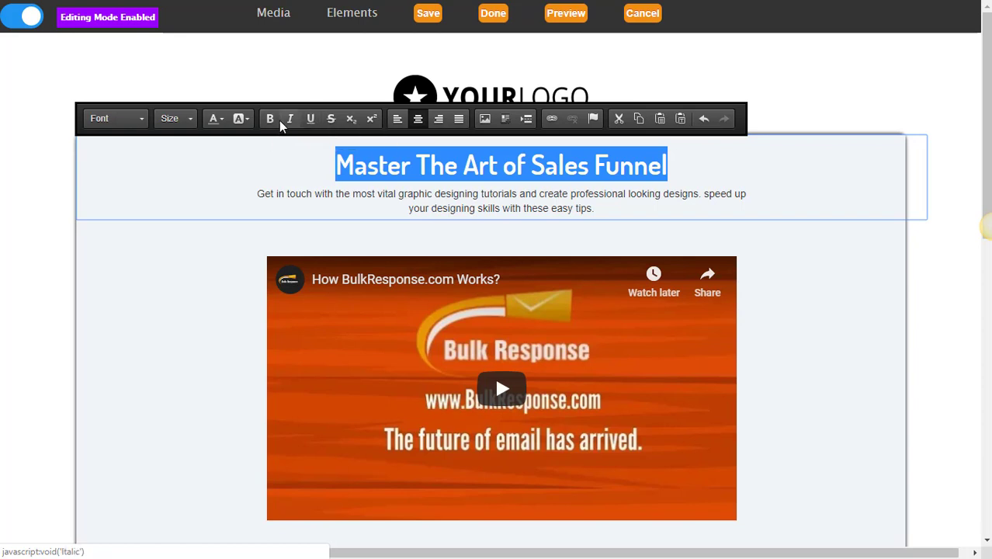
{"action": "left_click", "coordinate": [290, 119]}
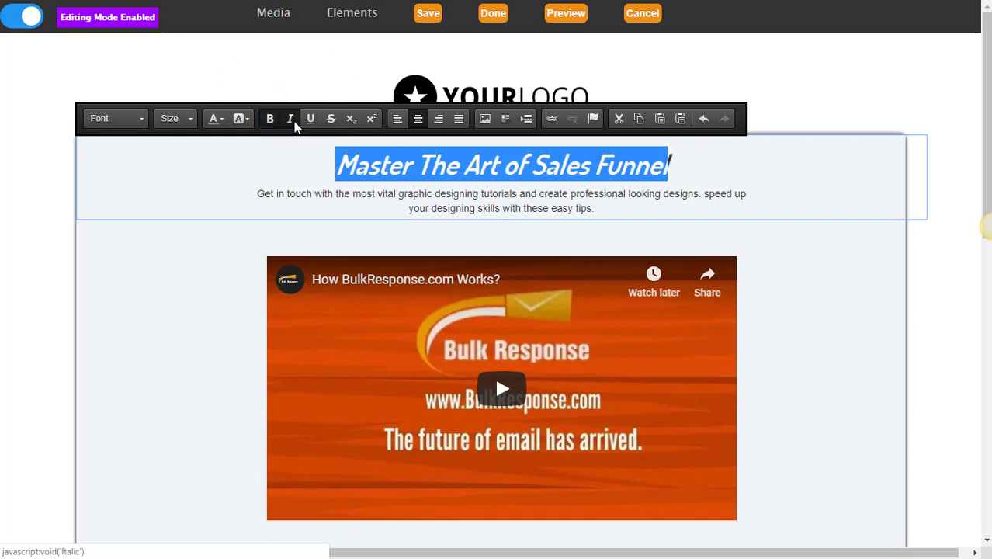
{"action": "left_click", "coordinate": [221, 120]}
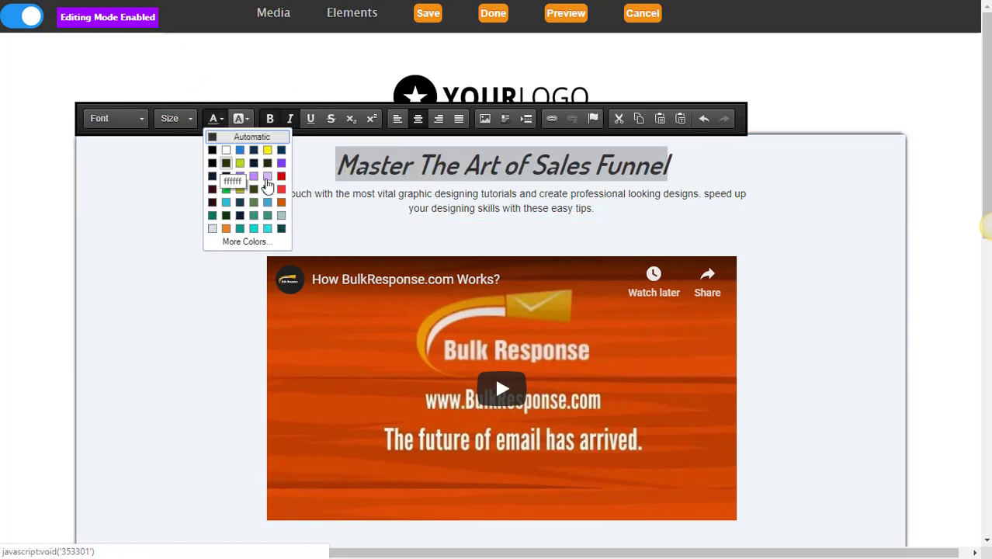
{"action": "left_click", "coordinate": [251, 136]}
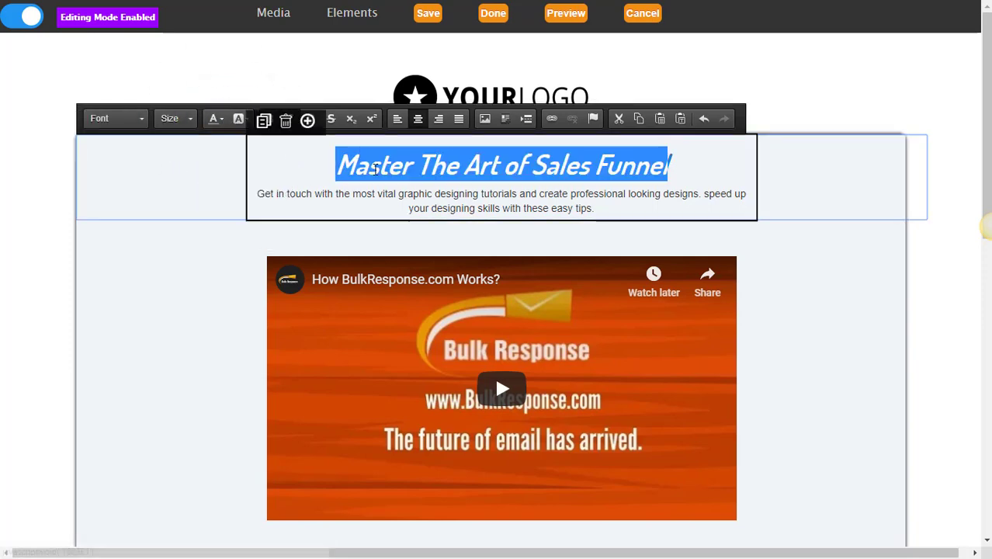
{"action": "left_click", "coordinate": [376, 193]}
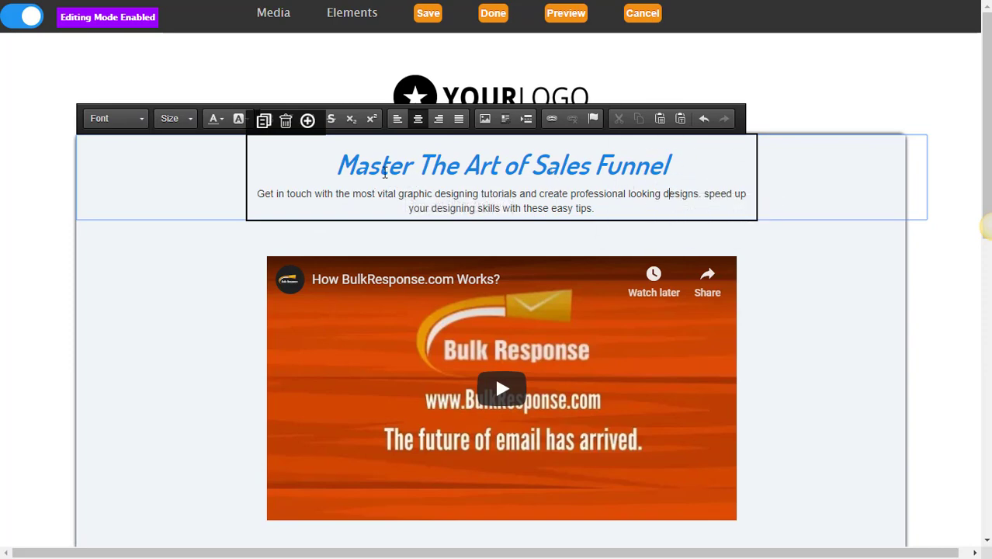
{"action": "scroll", "coordinate": [384, 172], "scroll_direction": "down", "scroll_amount": 3}
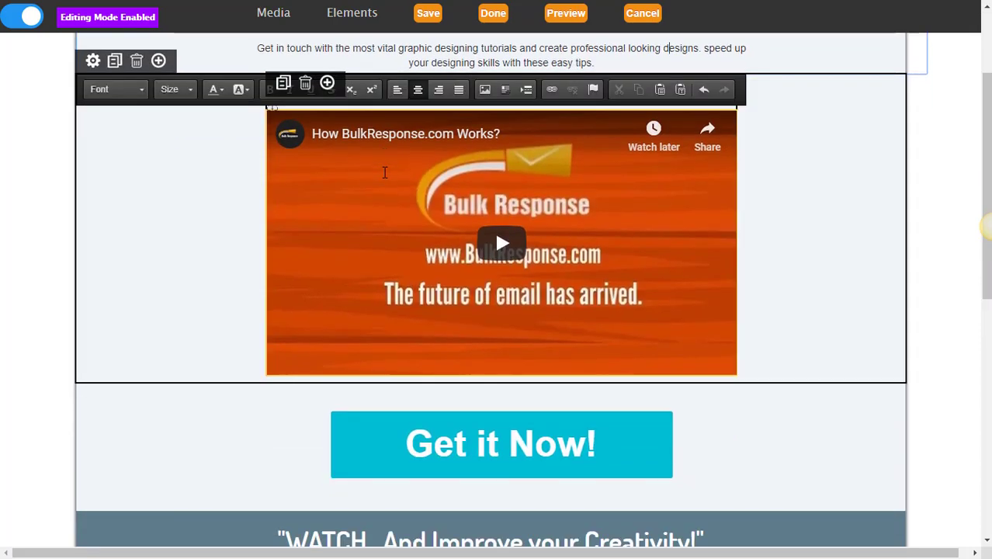
{"action": "scroll", "coordinate": [383, 172], "scroll_direction": "up", "scroll_amount": 3}
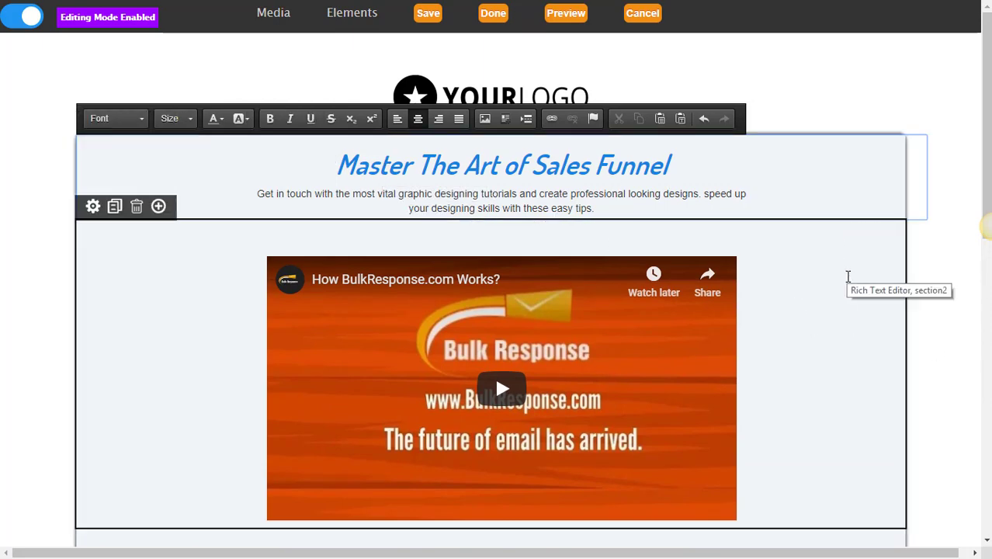
{"action": "scroll", "coordinate": [849, 277], "scroll_direction": "down", "scroll_amount": 1}
{"action": "scroll", "coordinate": [848, 278], "scroll_direction": "up", "scroll_amount": 1}
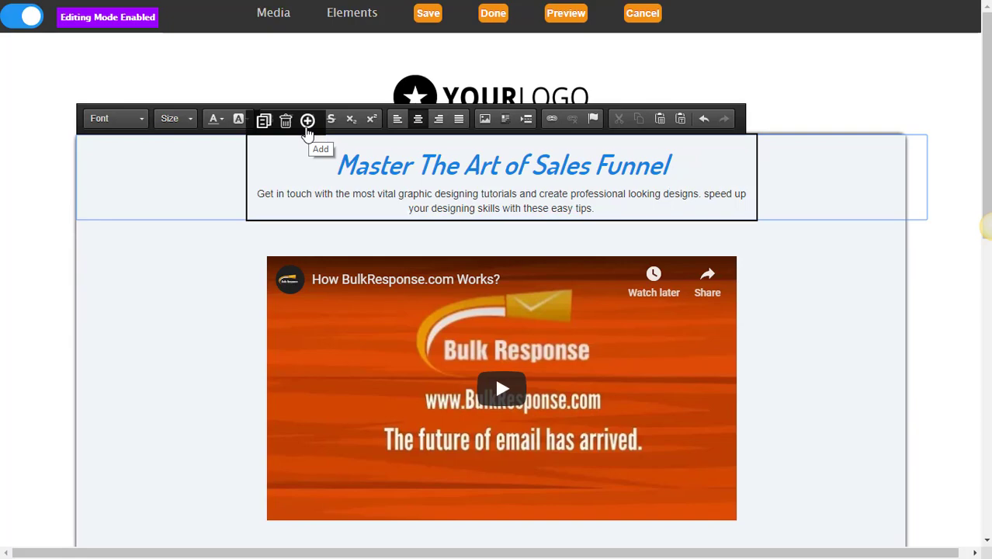
Insert the 'ONLINE | OFFLINE MARKETING' text block on the page
{"action": "left_click", "coordinate": [307, 132]}
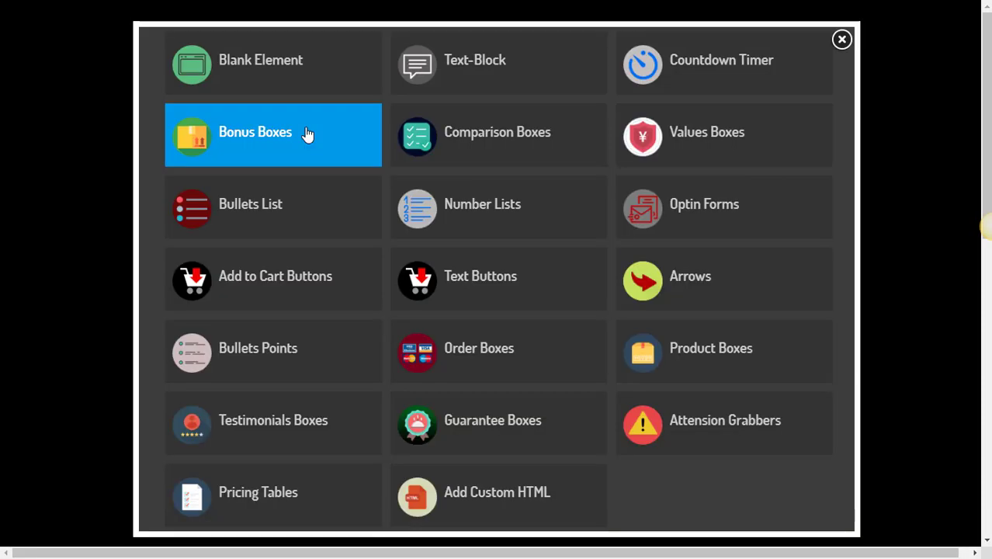
{"action": "left_click", "coordinate": [473, 73]}
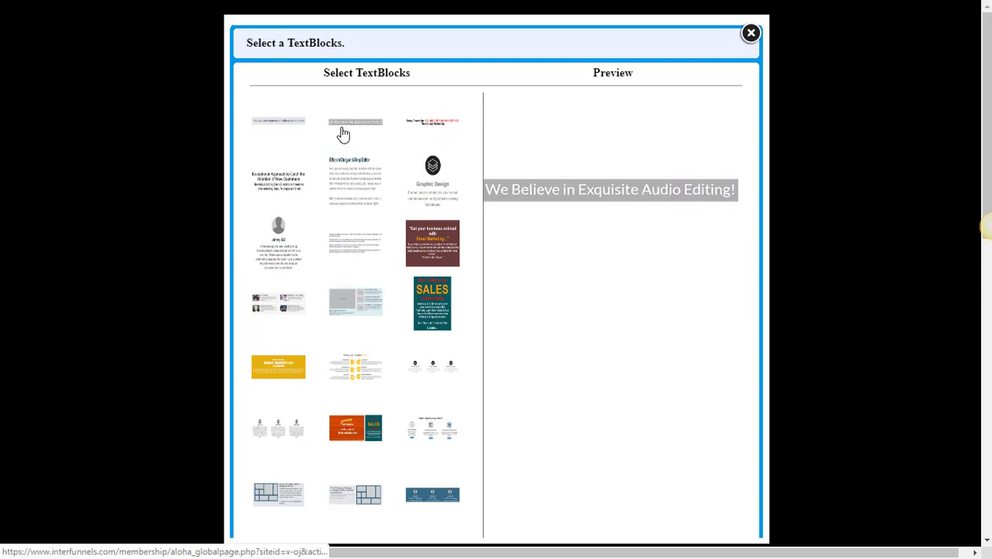
{"action": "left_click", "coordinate": [432, 126]}
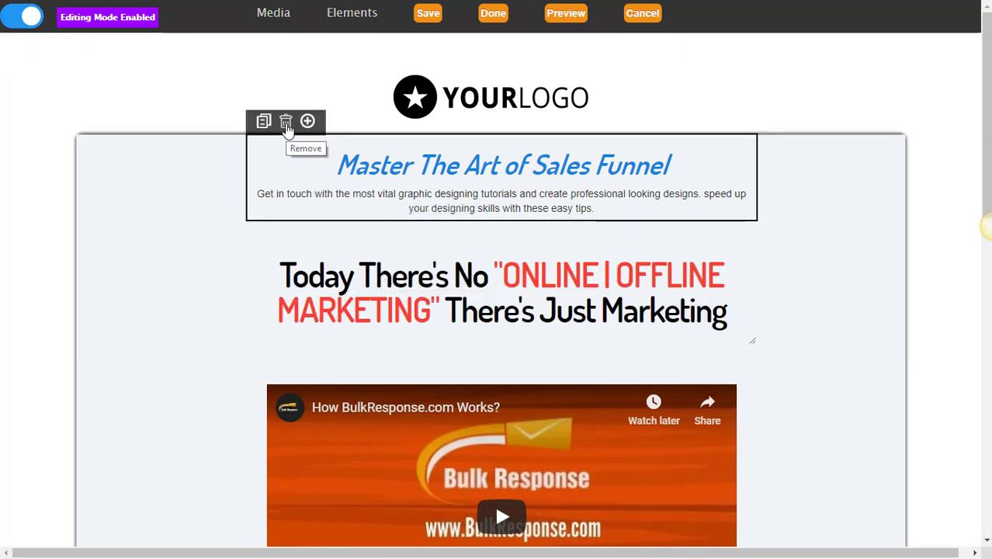
Delete the old Sales Funnel headline block
{"action": "left_click", "coordinate": [285, 124]}
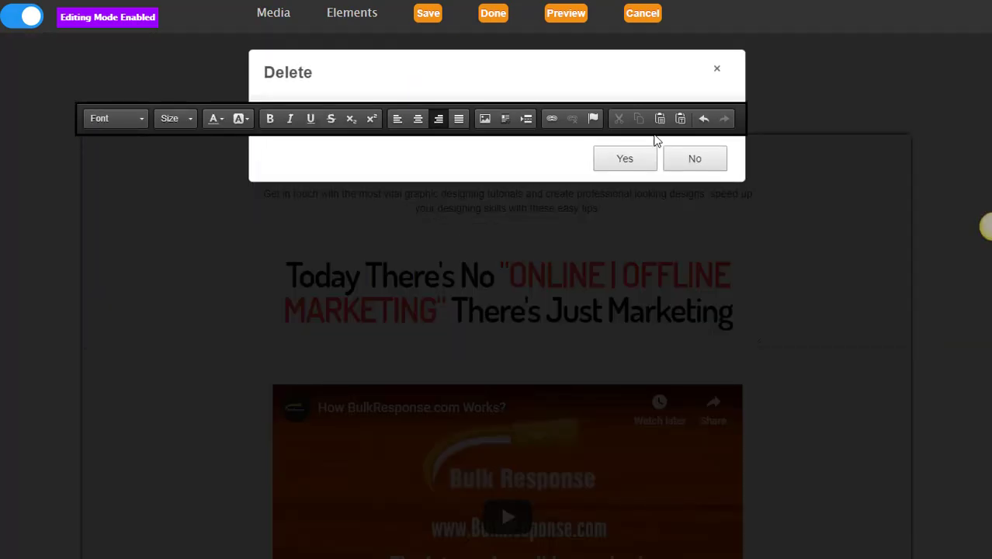
{"action": "left_click", "coordinate": [652, 152]}
{"action": "left_click", "coordinate": [437, 170]}
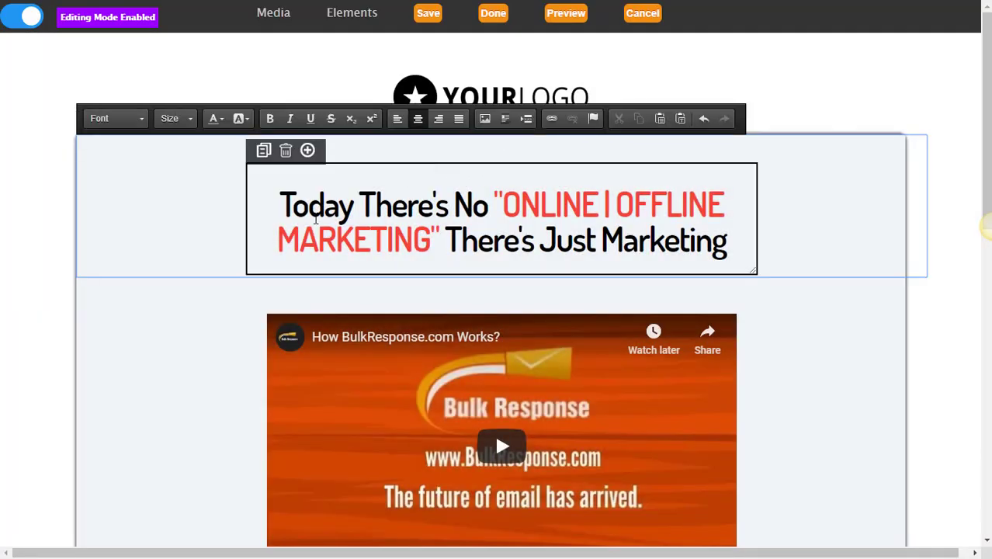
{"action": "left_click", "coordinate": [308, 153]}
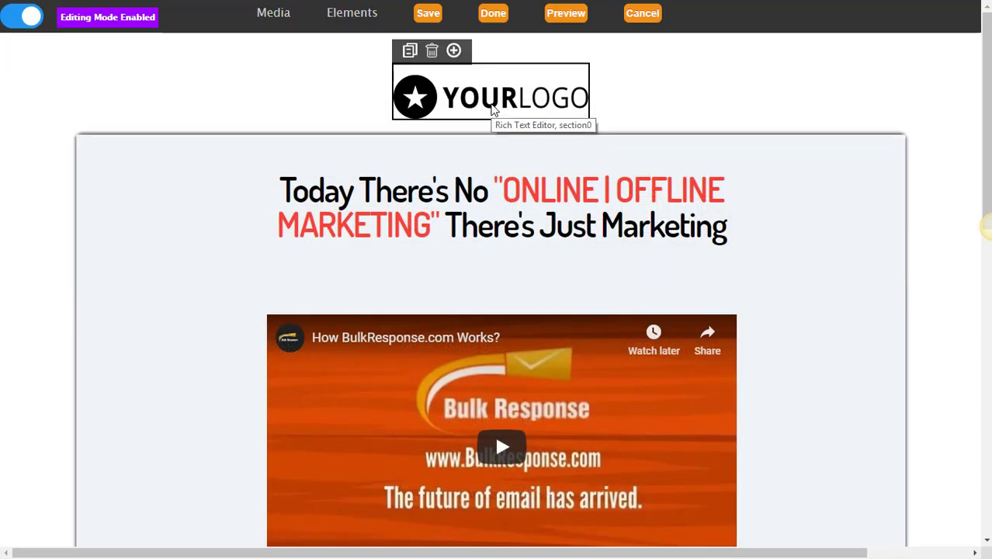
Replace the logo with the pasted InterFunnels logo URL, sized 400 by 102 pixels
{"action": "left_click", "coordinate": [495, 111]}
{"action": "double_click", "coordinate": [491, 100]}
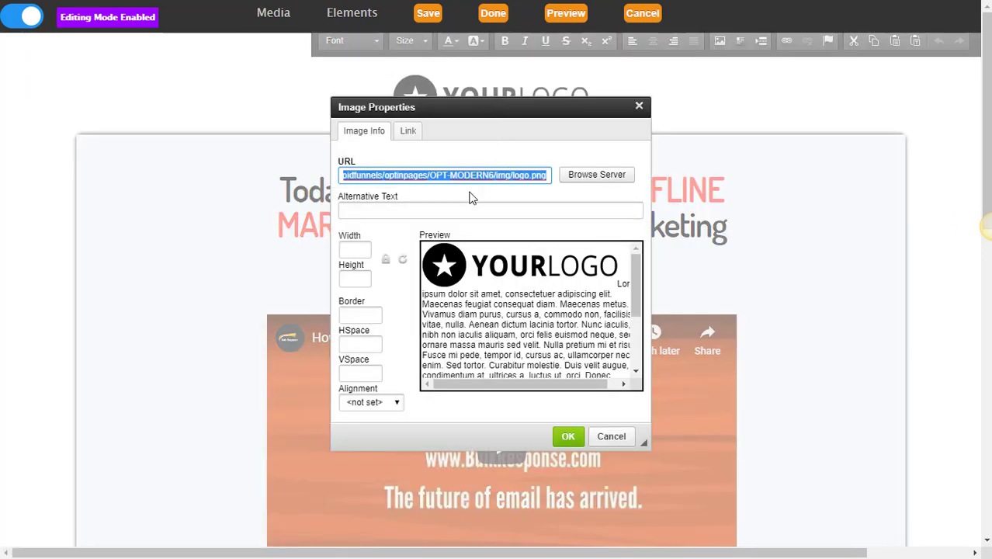
{"action": "type", "text": "https://www.interfunnels.com/images/logo.png"}
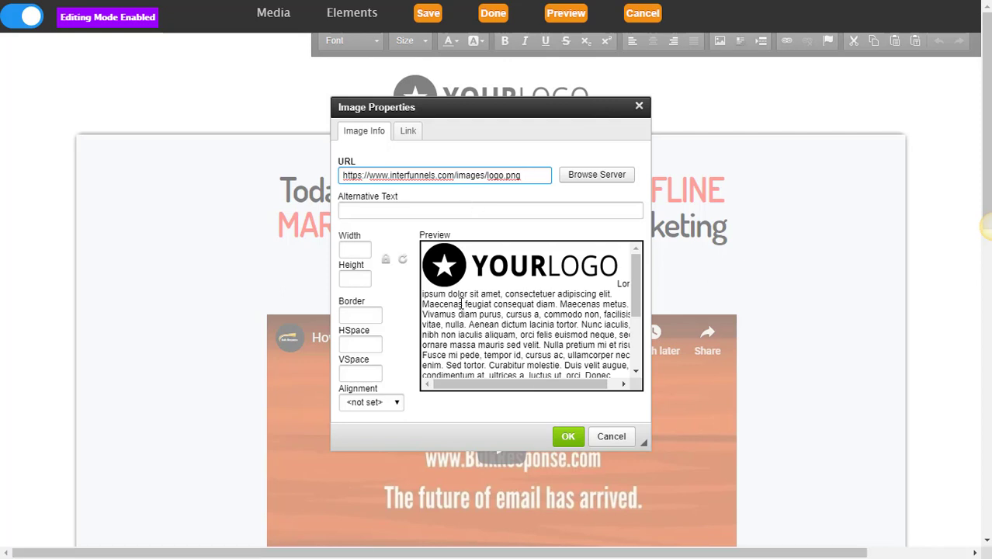
{"action": "left_click", "coordinate": [354, 250]}
{"action": "double_click", "coordinate": [353, 250]}
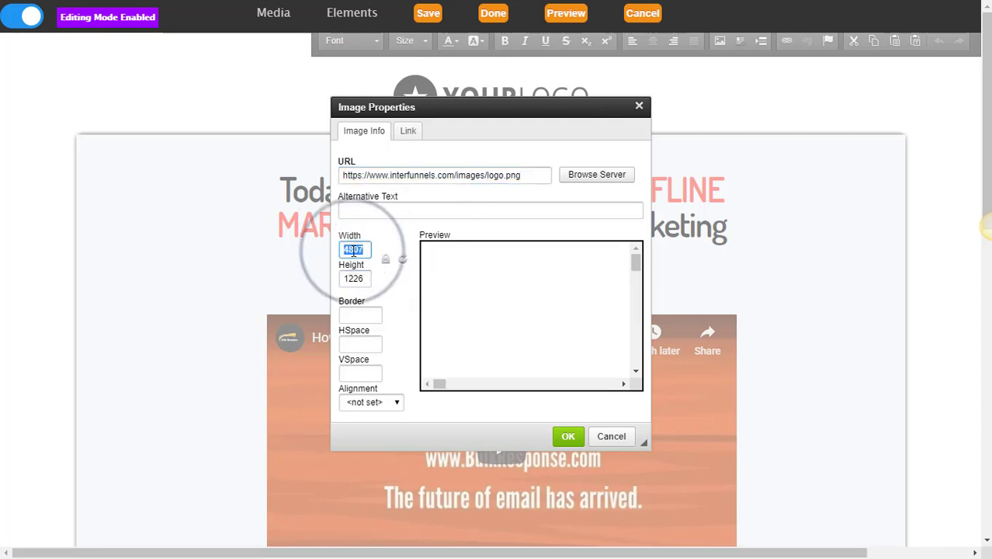
{"action": "type", "text": "400"}
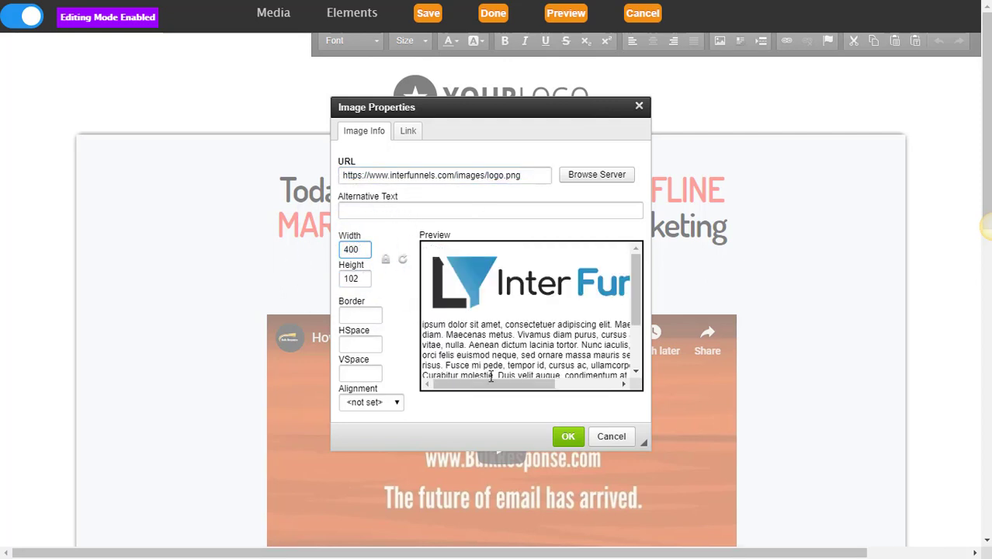
{"action": "left_click", "coordinate": [568, 434]}
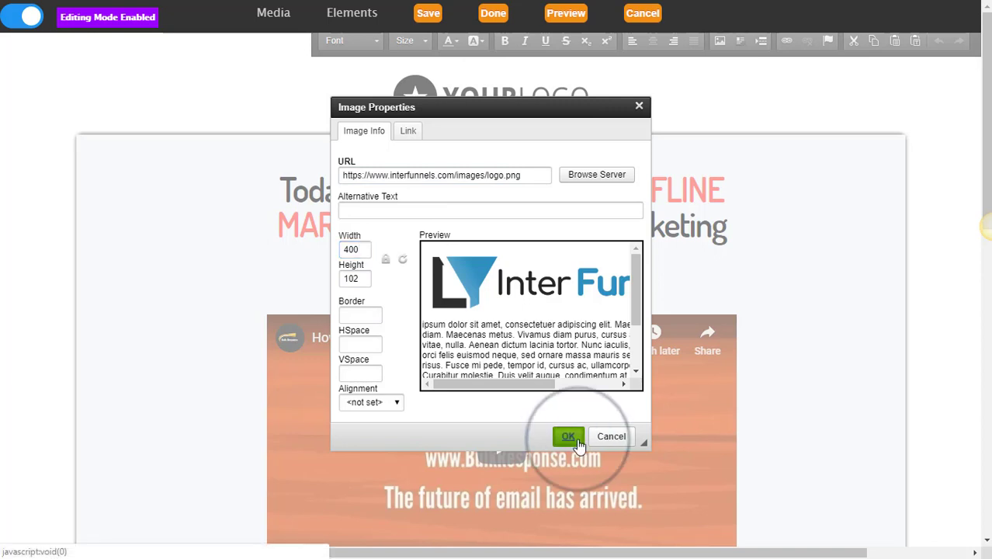
{"action": "left_click", "coordinate": [669, 86]}
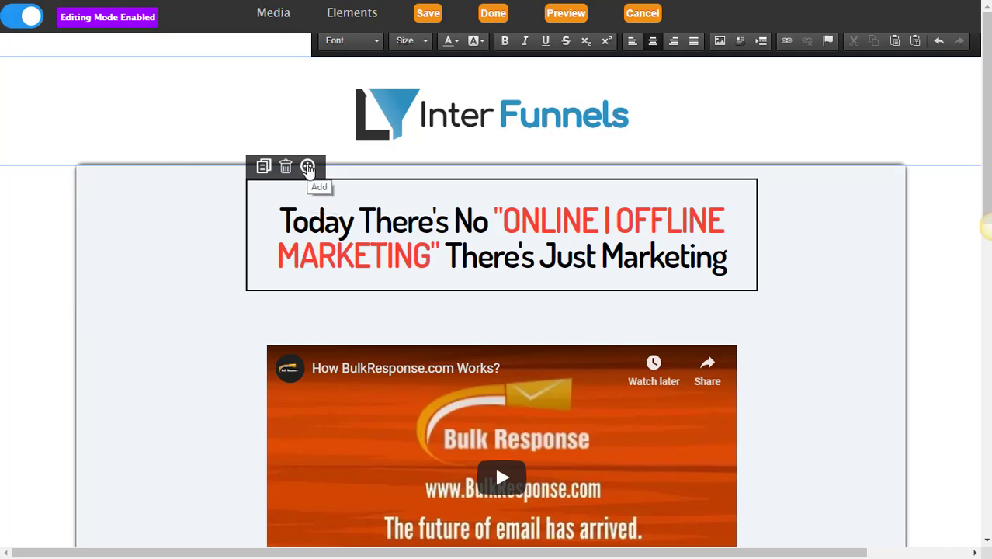
Insert the FREE Report! optin box template from Optin Forms below the headline
{"action": "left_click", "coordinate": [307, 168]}
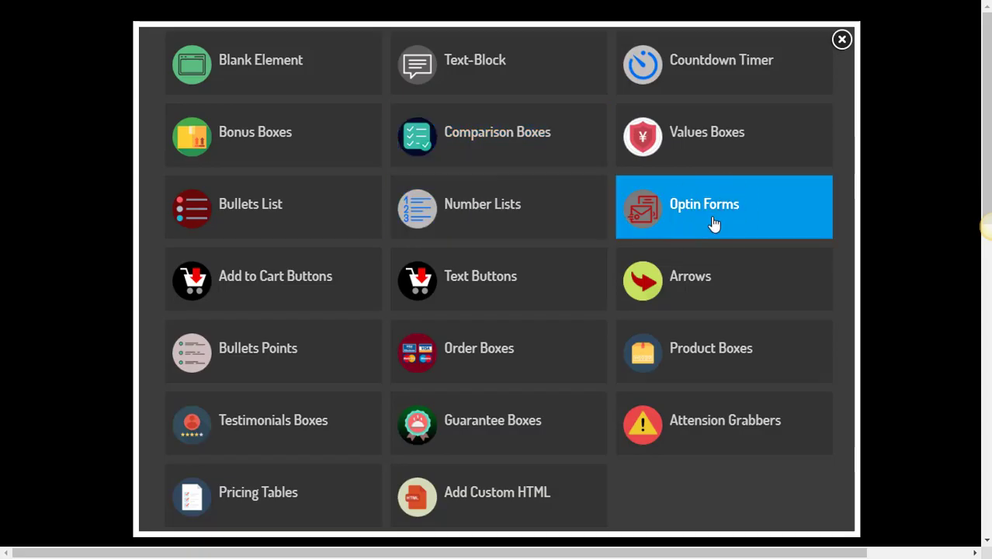
{"action": "left_click", "coordinate": [682, 215]}
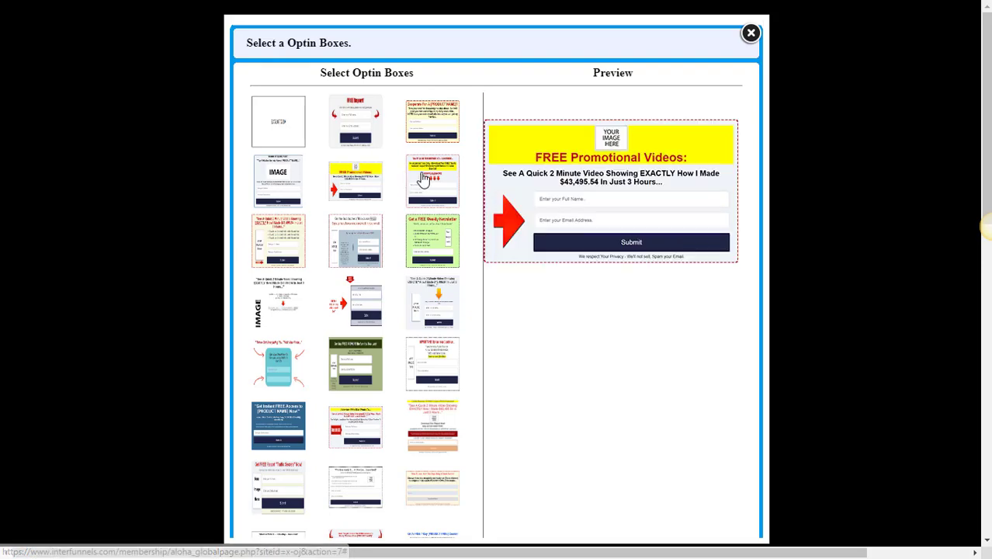
{"action": "left_click", "coordinate": [351, 127]}
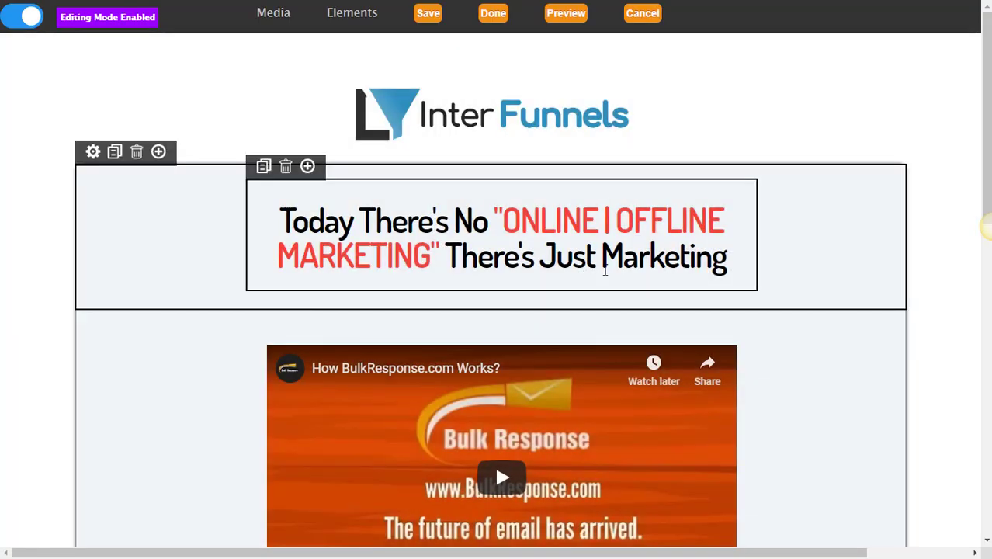
{"action": "scroll", "coordinate": [606, 270], "scroll_direction": "down", "scroll_amount": 3}
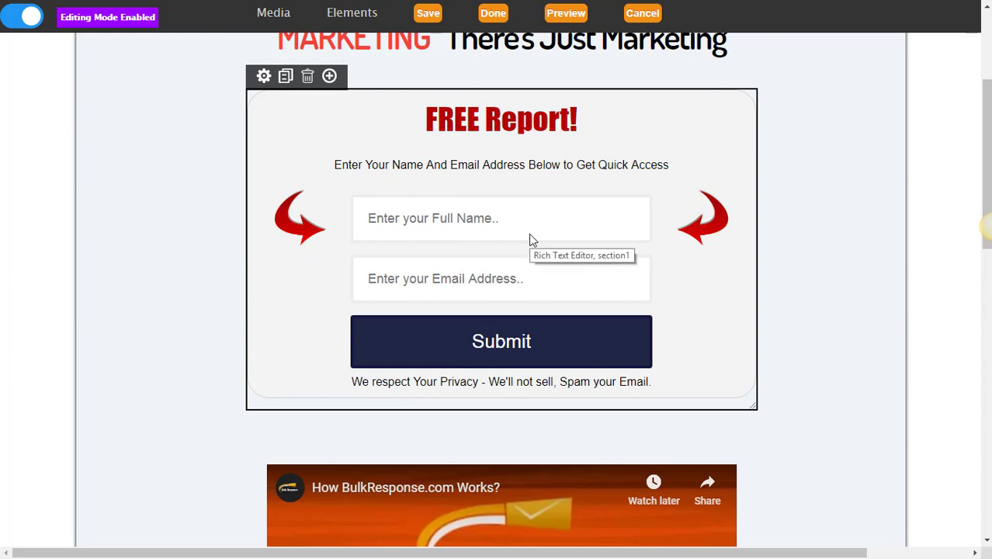
{"action": "scroll", "coordinate": [530, 234], "scroll_direction": "up", "scroll_amount": 1}
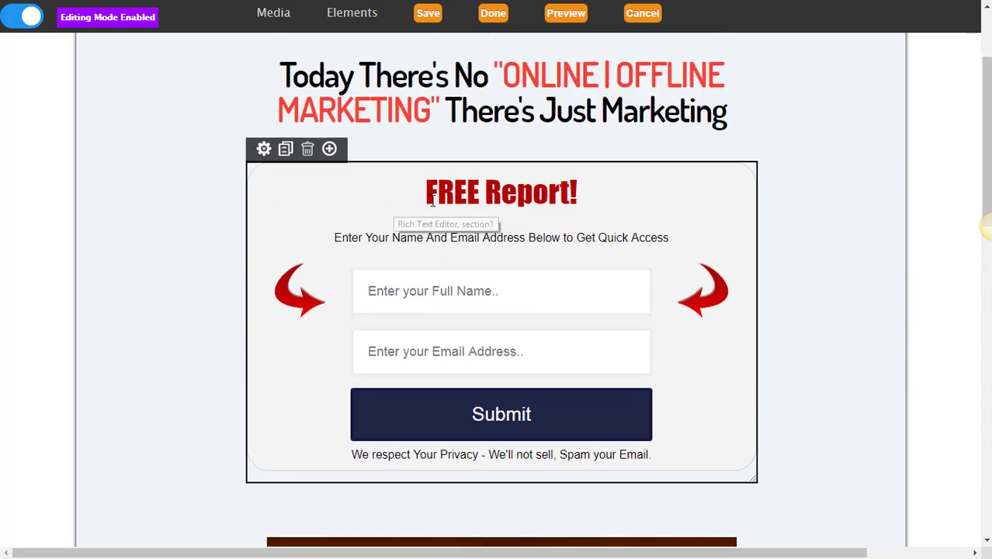
Insert the black-circle countdown timer (Days, Hours, Minutes, Seconds) below the optin form
{"action": "left_click", "coordinate": [329, 150]}
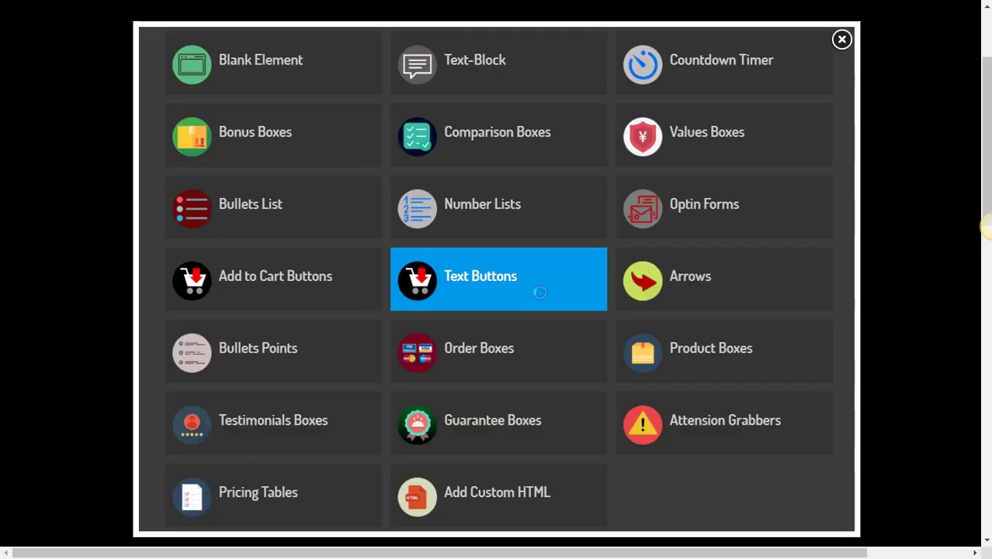
{"action": "left_click", "coordinate": [706, 72]}
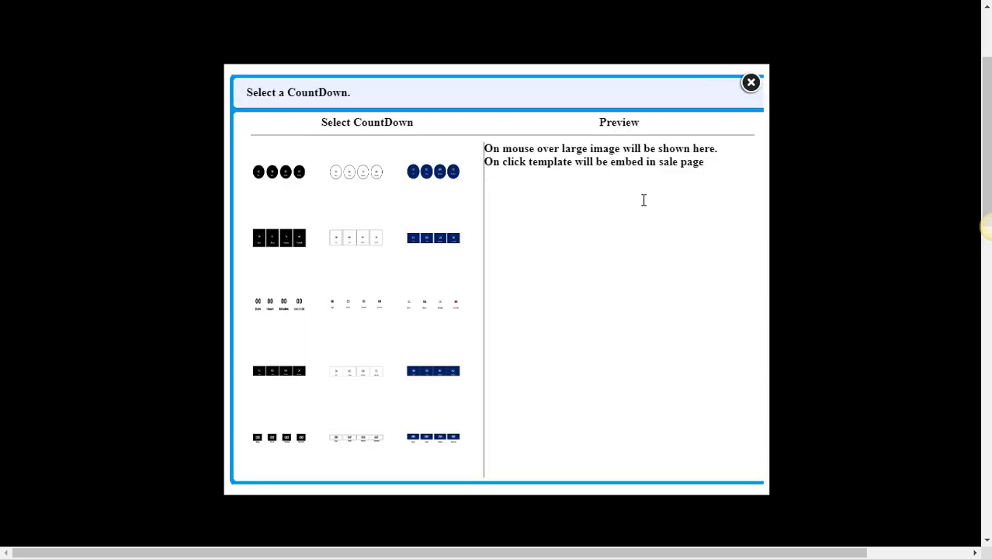
{"action": "mouse_move", "coordinate": [348, 167]}
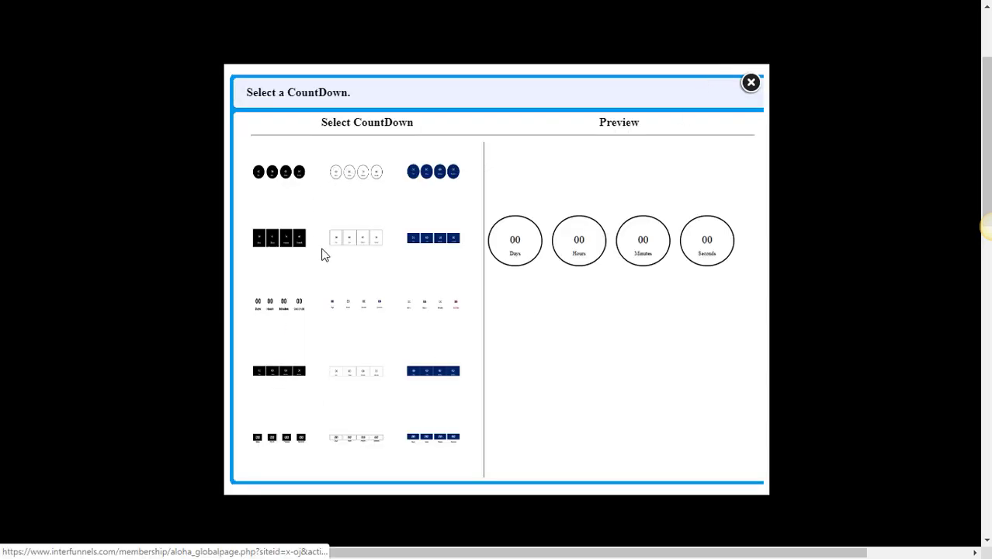
{"action": "left_click", "coordinate": [277, 185]}
{"action": "scroll", "coordinate": [429, 277], "scroll_direction": "down", "scroll_amount": 2}
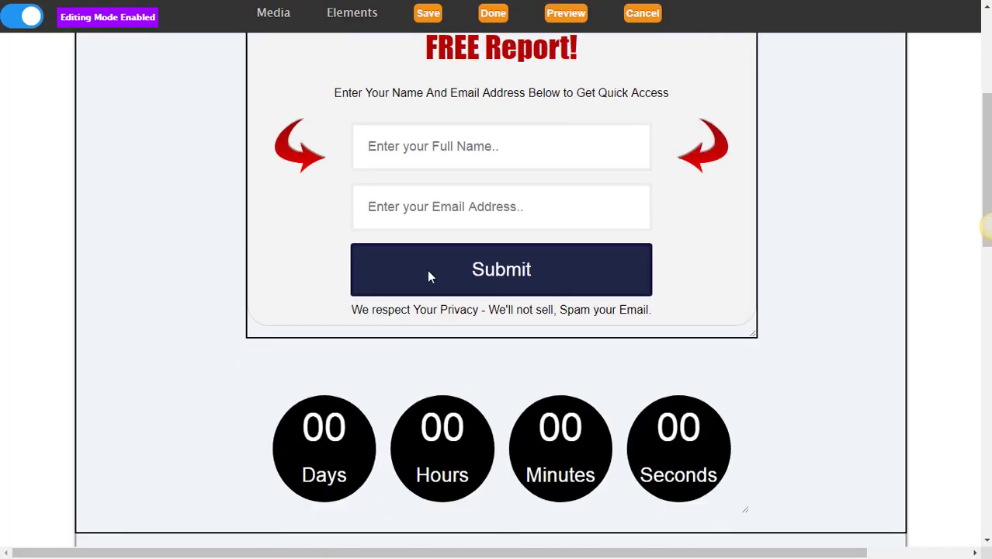
{"action": "scroll", "coordinate": [427, 269], "scroll_direction": "up", "scroll_amount": 4}
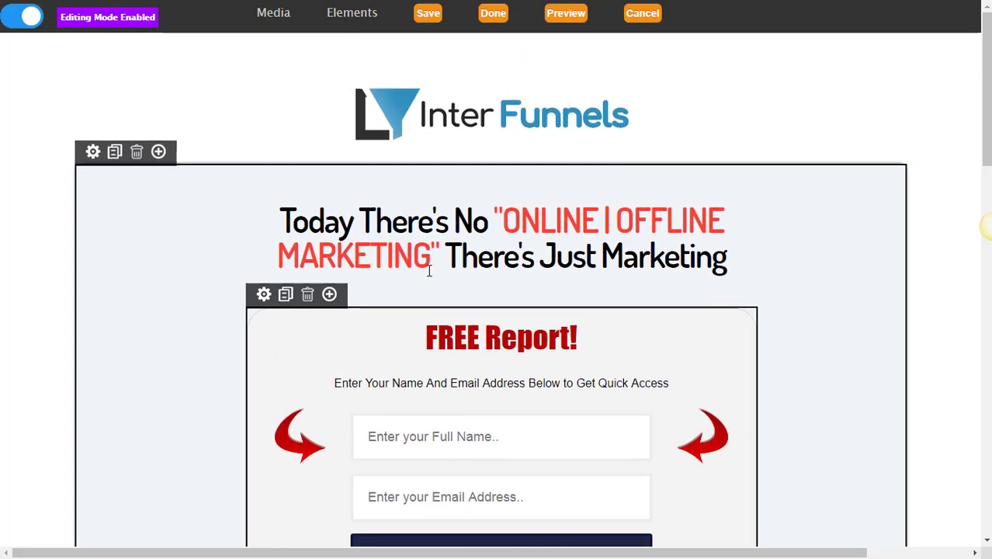
{"action": "scroll", "coordinate": [429, 270], "scroll_direction": "down", "scroll_amount": 3}
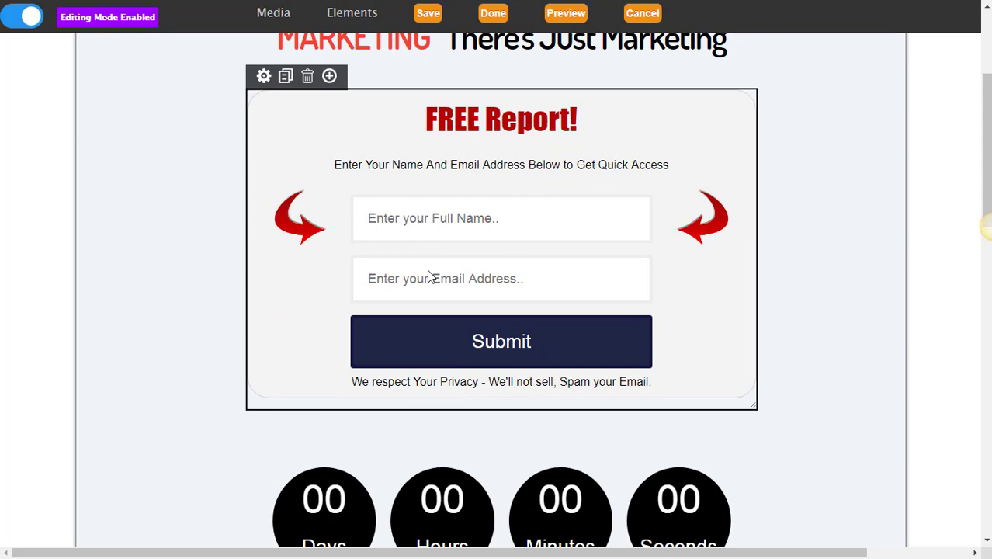
{"action": "scroll", "coordinate": [427, 272], "scroll_direction": "down", "scroll_amount": 1}
{"action": "scroll", "coordinate": [428, 272], "scroll_direction": "up", "scroll_amount": 2}
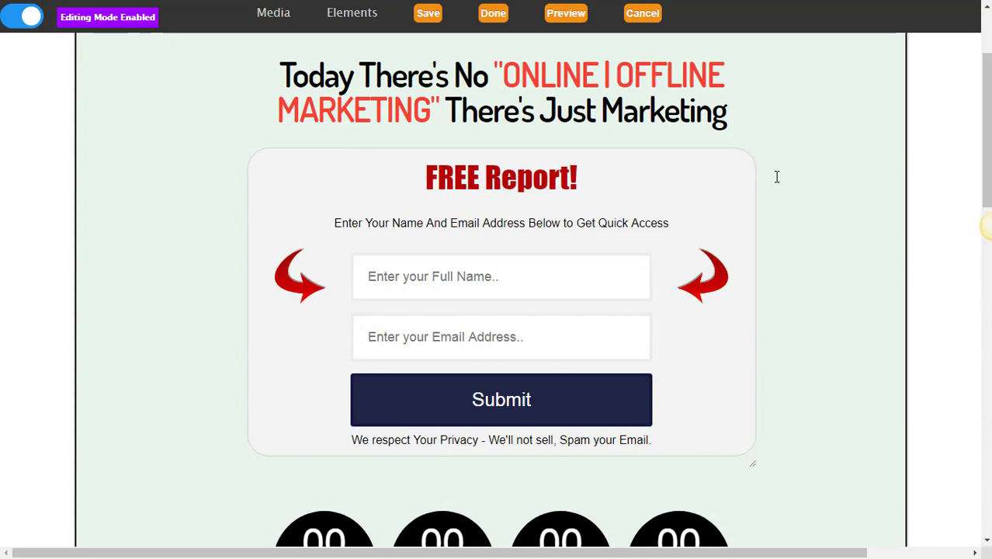
{"action": "scroll", "coordinate": [961, 148], "scroll_direction": "up", "scroll_amount": 2}
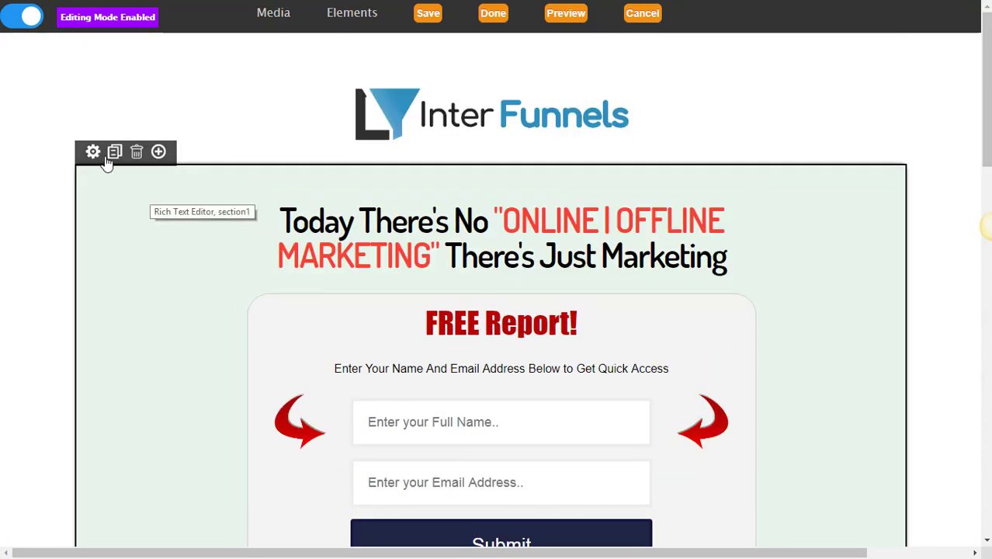
Set the headline-and-form section's background colour to teal #00acc1
{"action": "left_click", "coordinate": [96, 155]}
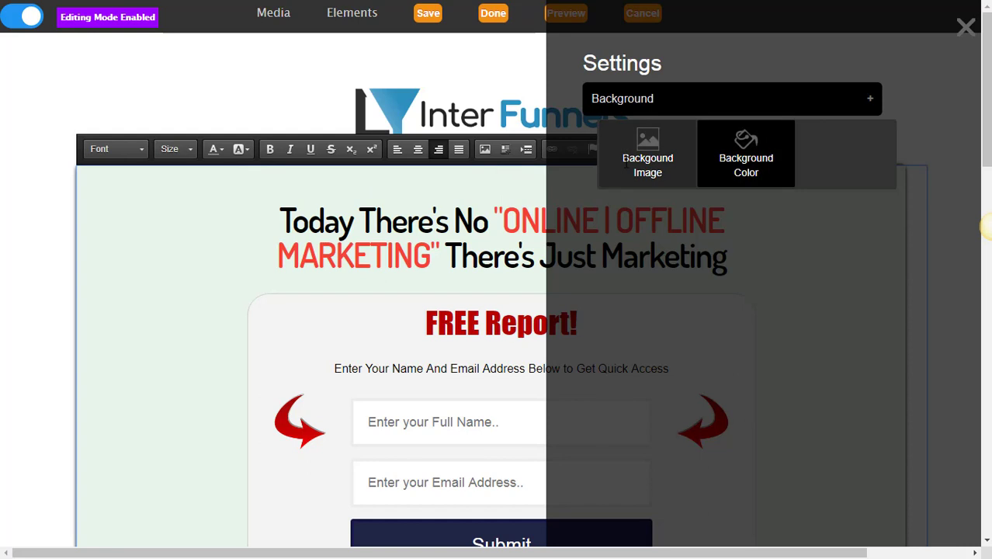
{"action": "left_click", "coordinate": [744, 152]}
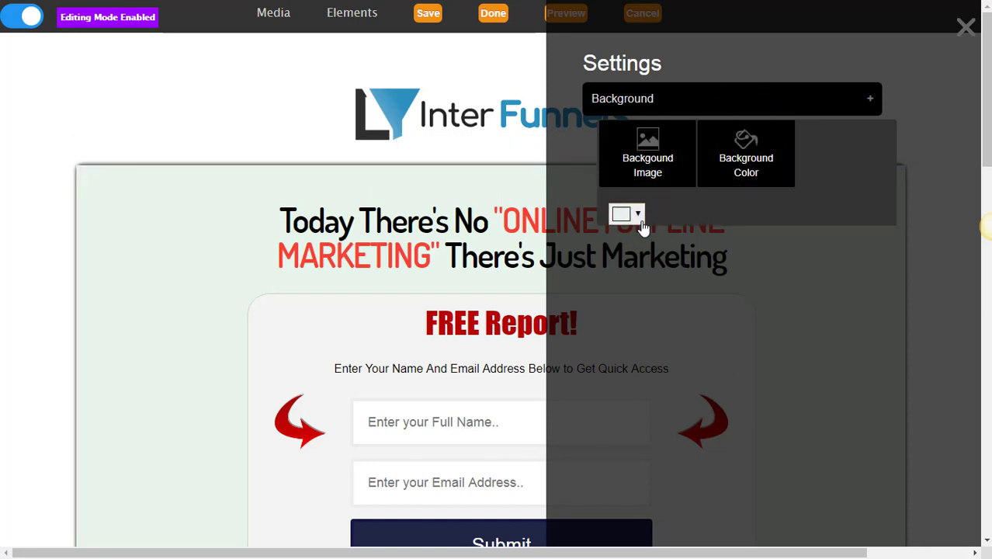
{"action": "left_click", "coordinate": [641, 222]}
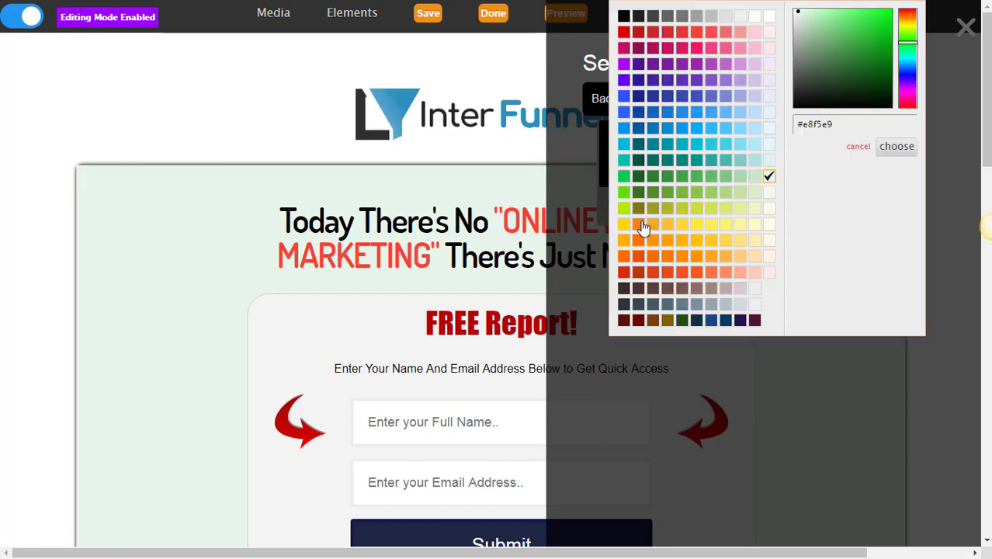
{"action": "left_click", "coordinate": [682, 146]}
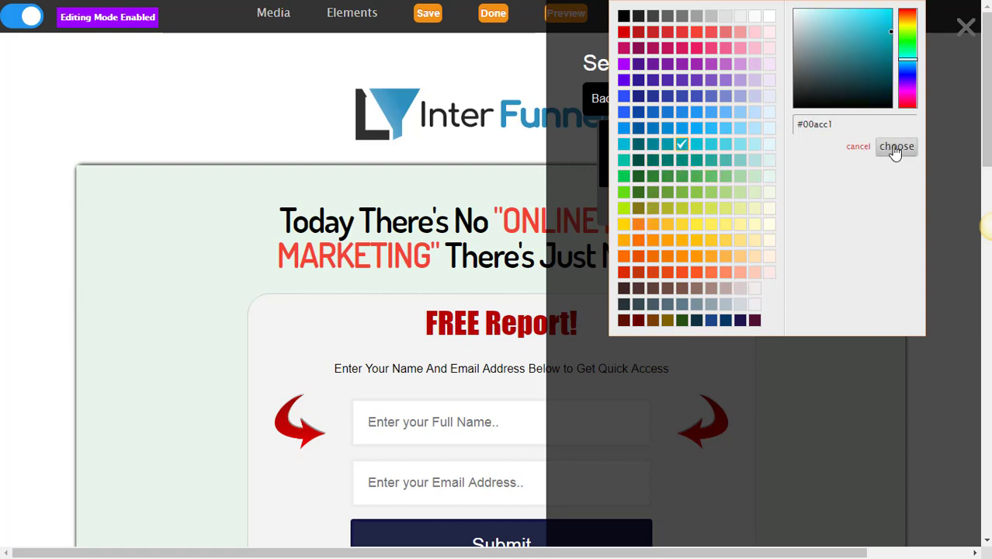
{"action": "left_click", "coordinate": [896, 147]}
{"action": "scroll", "coordinate": [848, 273], "scroll_direction": "down", "scroll_amount": 4}
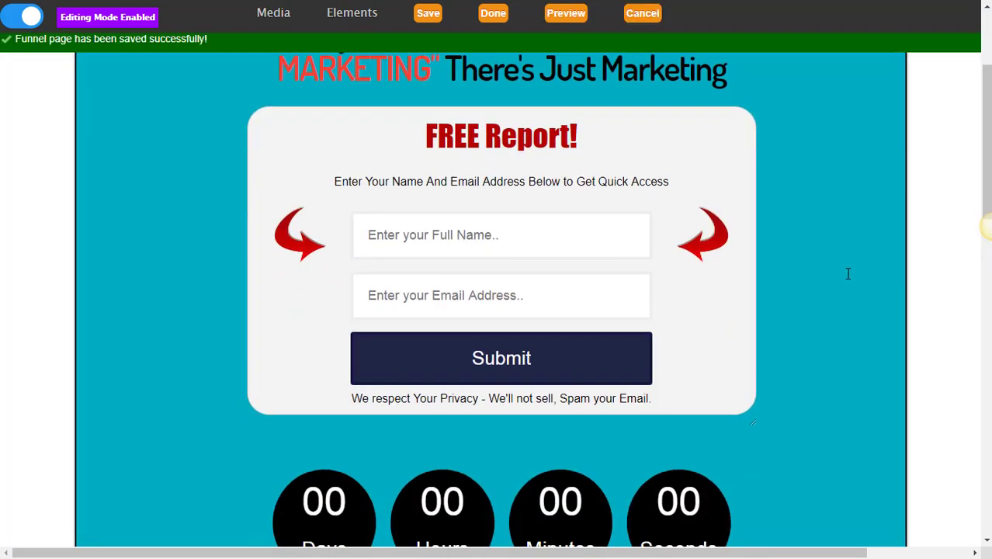
{"action": "scroll", "coordinate": [848, 273], "scroll_direction": "up", "scroll_amount": 4}
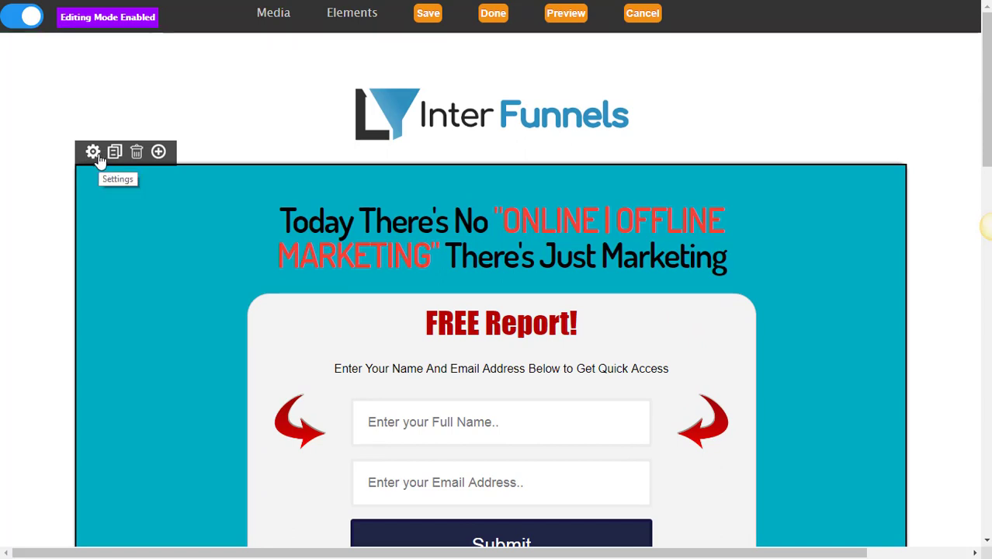
Replace the top section's teal background with a blue image pasted from its web address
{"action": "left_click", "coordinate": [93, 152]}
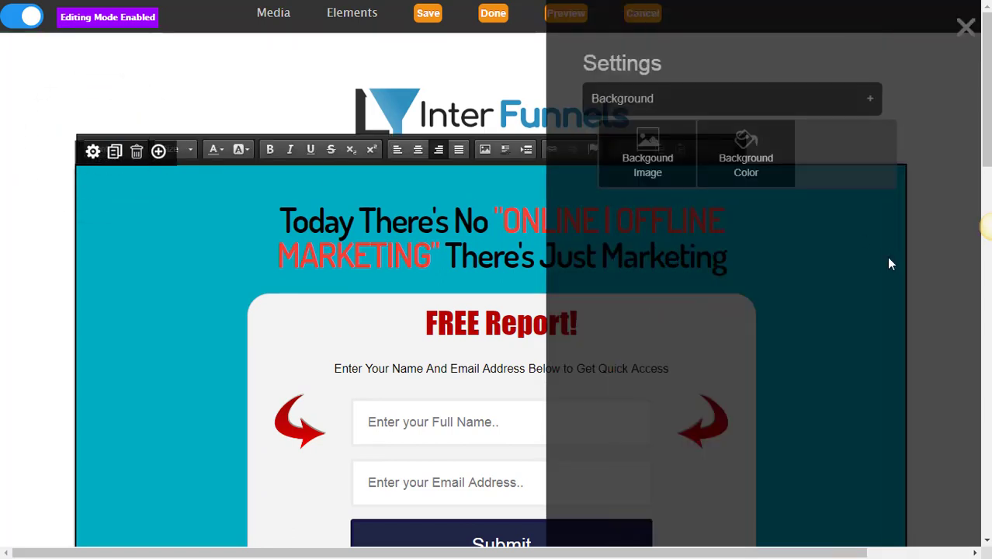
{"action": "left_click", "coordinate": [656, 169]}
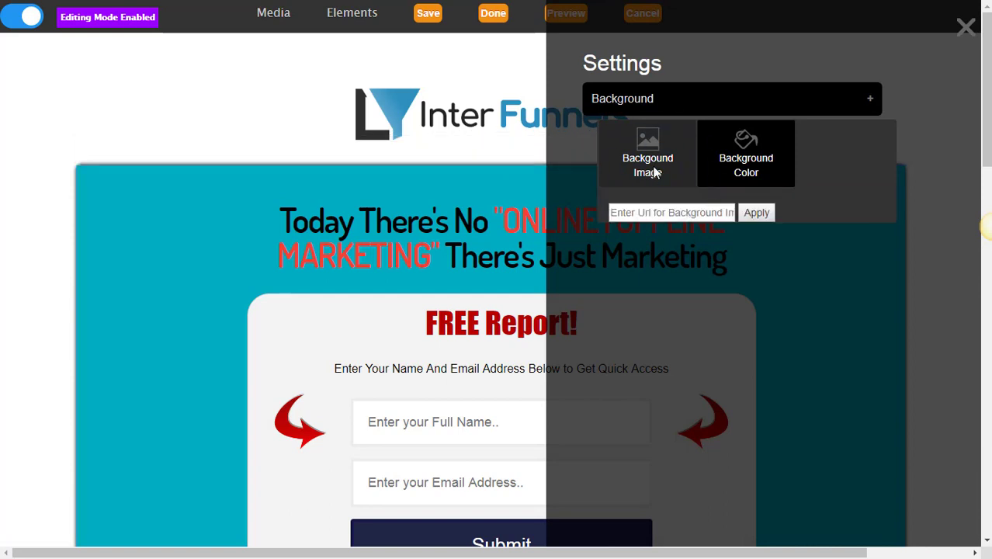
{"action": "left_click", "coordinate": [671, 215]}
{"action": "key", "text": "ctrl+v"}
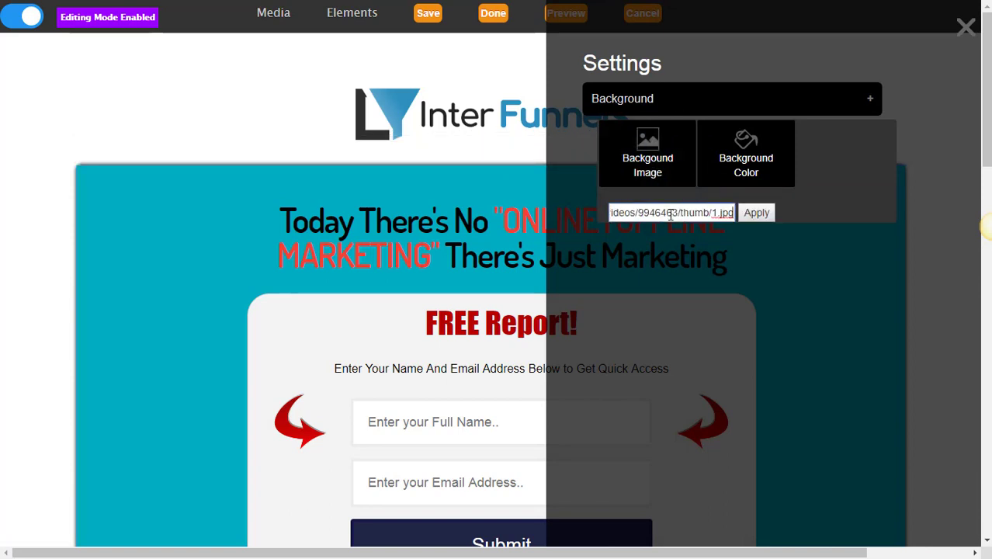
{"action": "left_click", "coordinate": [753, 215]}
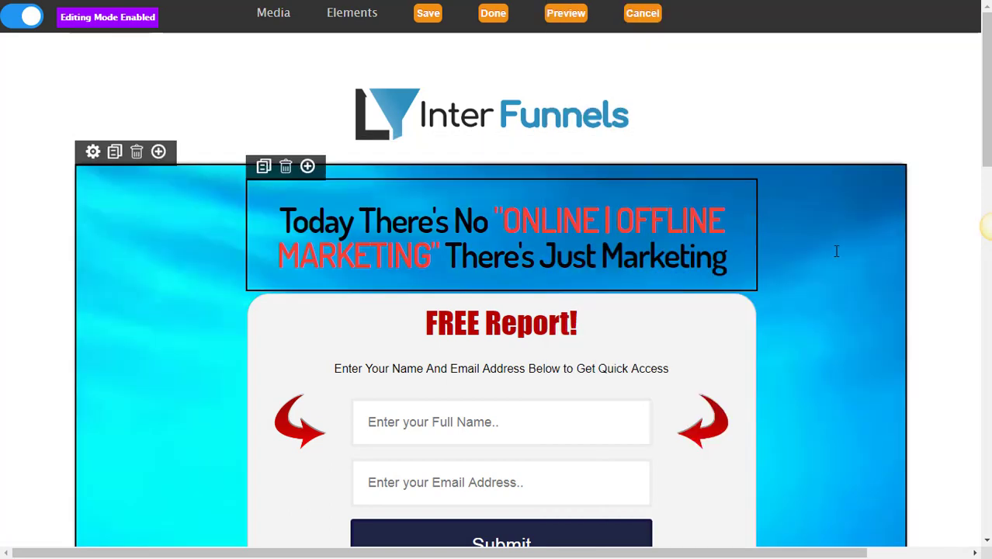
{"action": "scroll", "coordinate": [845, 257], "scroll_direction": "down", "scroll_amount": 2}
{"action": "scroll", "coordinate": [846, 258], "scroll_direction": "down", "scroll_amount": 2}
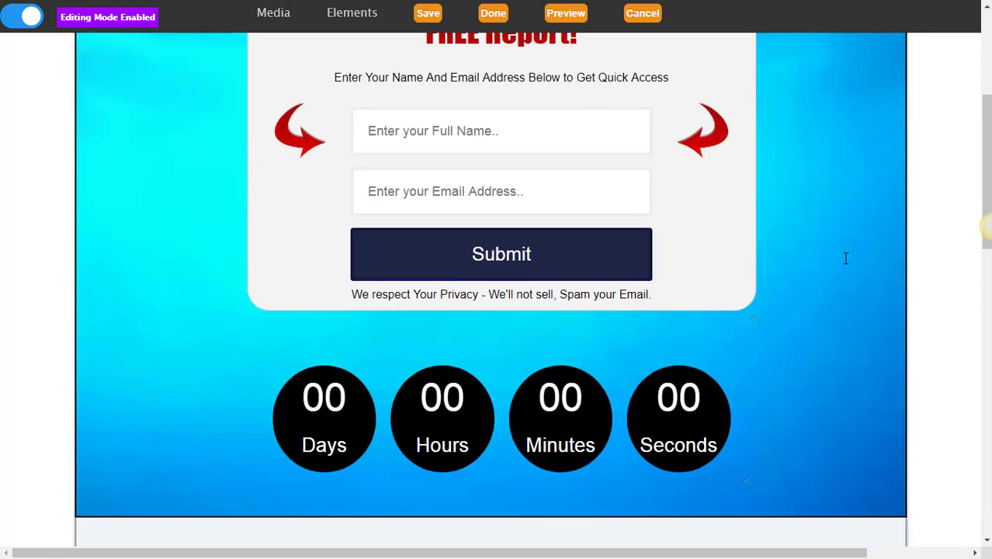
{"action": "scroll", "coordinate": [846, 257], "scroll_direction": "up", "scroll_amount": 3}
{"action": "scroll", "coordinate": [846, 257], "scroll_direction": "up", "scroll_amount": 1}
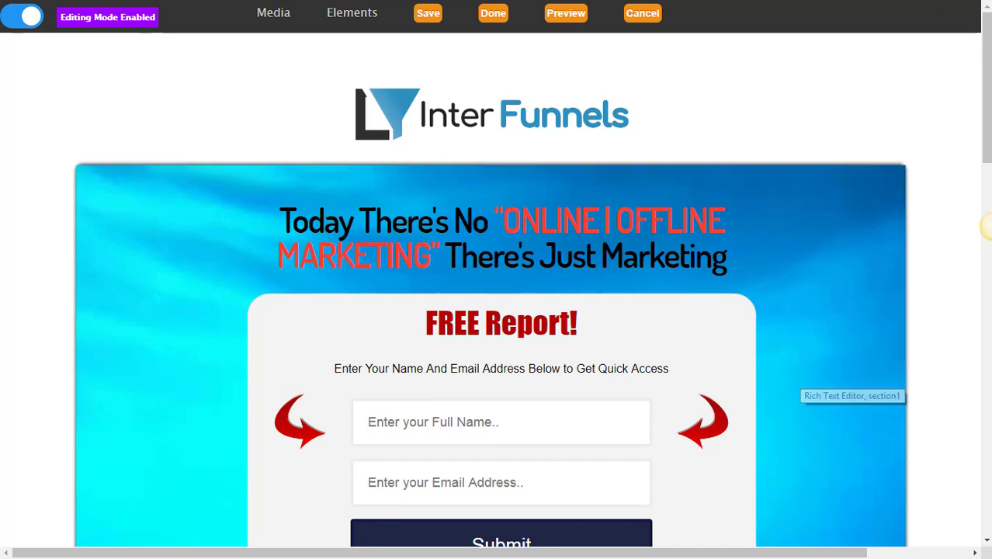
Restore the InterFunnels Review Demo And Bonus video above Get it Now! by undoing its deletion
{"action": "left_click_drag", "start_coordinate": [987, 104], "coordinate": [988, 273]}
{"action": "scroll", "coordinate": [649, 389], "scroll_direction": "down", "scroll_amount": 3}
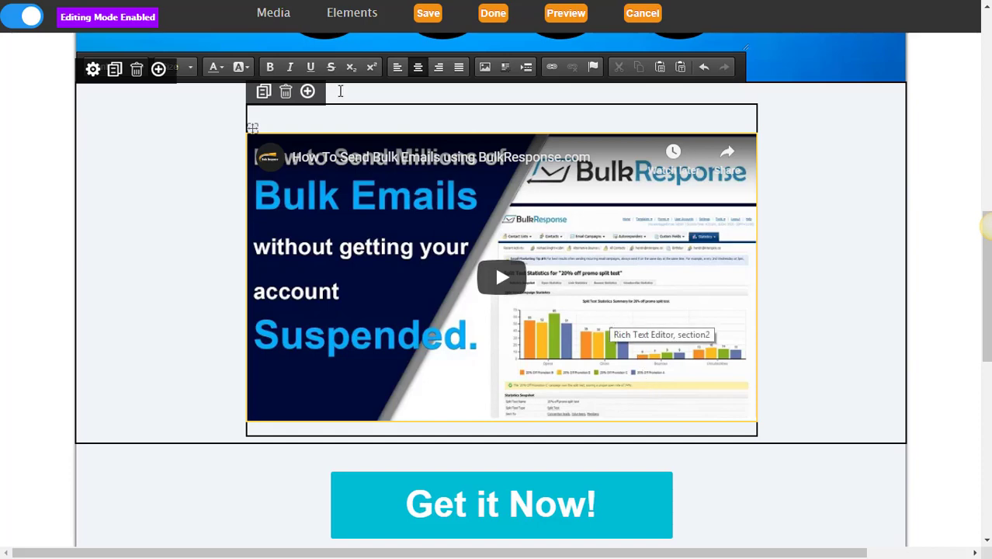
{"action": "left_click", "coordinate": [612, 328]}
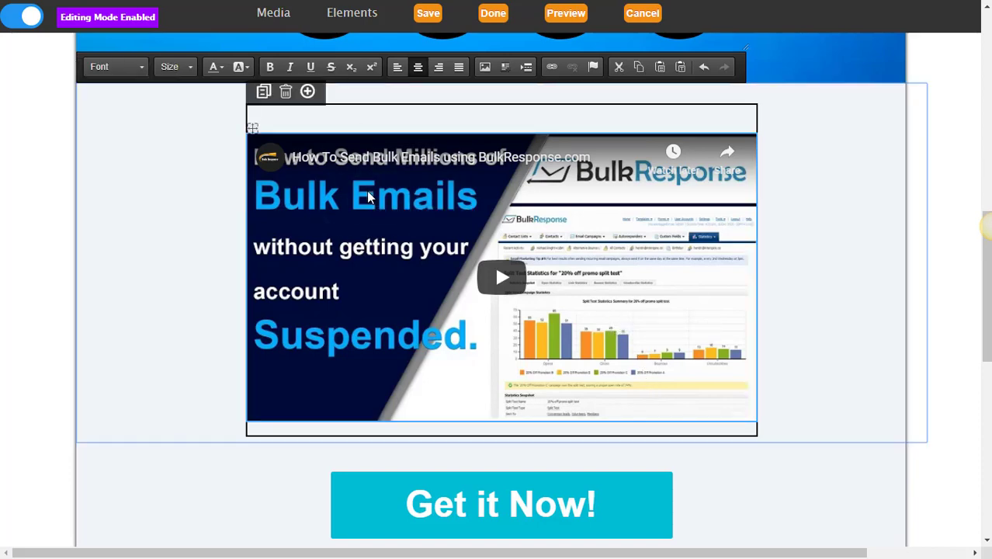
{"action": "key", "text": "Delete"}
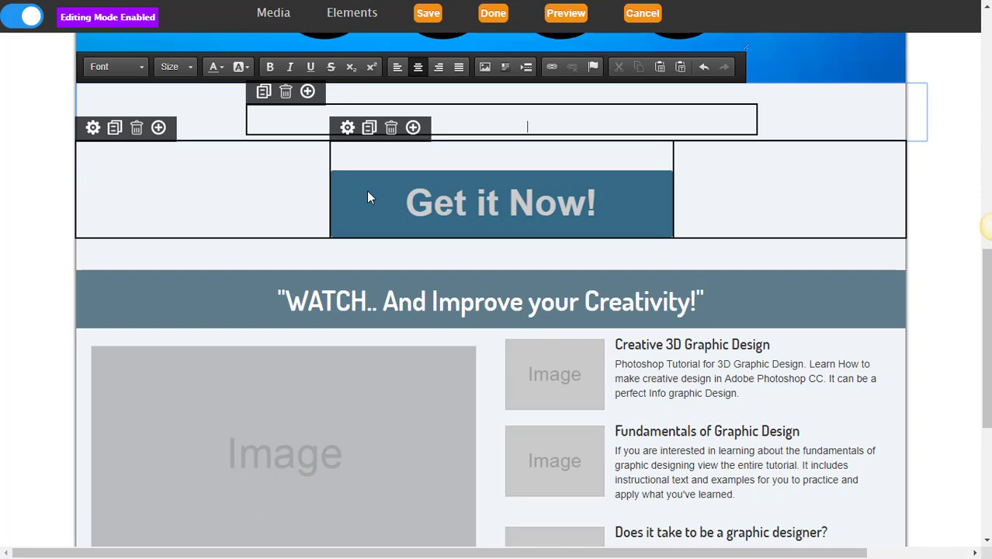
{"action": "key", "text": "ctrl+z"}
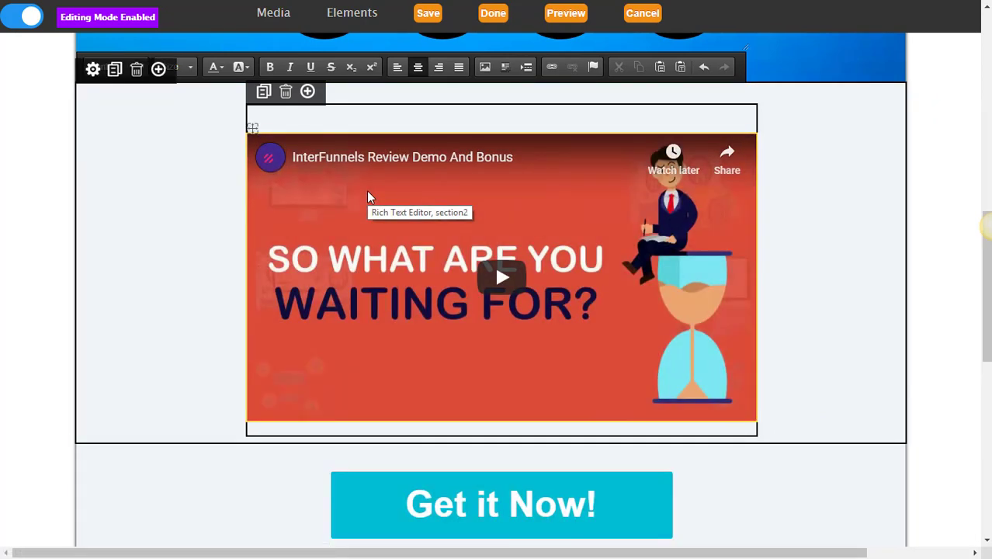
{"action": "scroll", "coordinate": [368, 194], "scroll_direction": "up", "scroll_amount": 1}
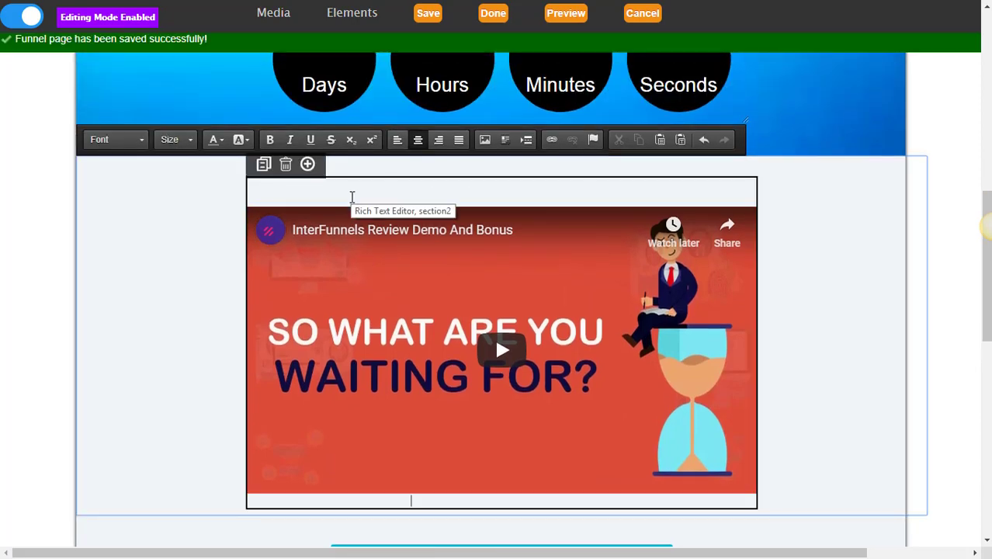
{"action": "scroll", "coordinate": [352, 197], "scroll_direction": "down", "scroll_amount": 1}
{"action": "scroll", "coordinate": [353, 200], "scroll_direction": "down", "scroll_amount": 1}
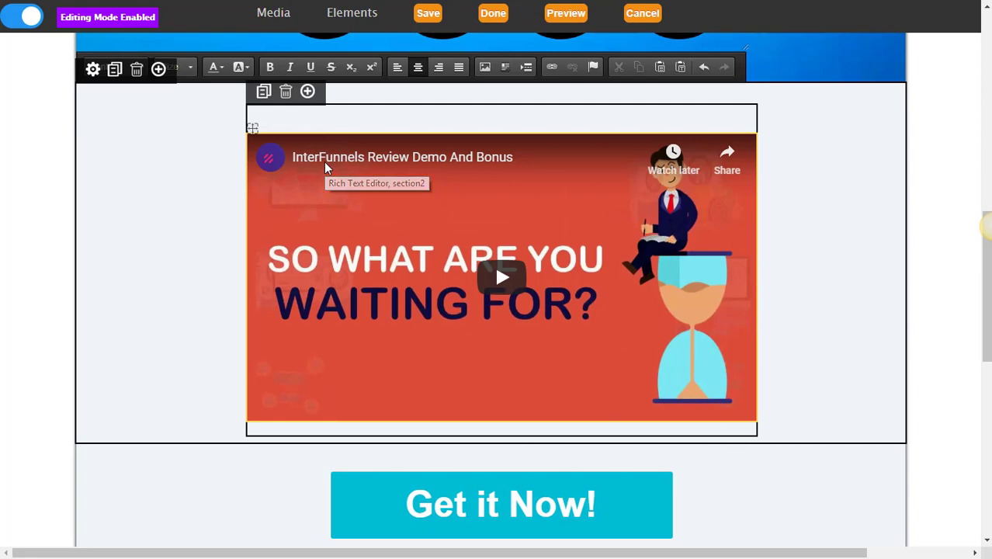
{"action": "scroll", "coordinate": [324, 161], "scroll_direction": "down", "scroll_amount": 2}
{"action": "scroll", "coordinate": [324, 161], "scroll_direction": "up", "scroll_amount": 1}
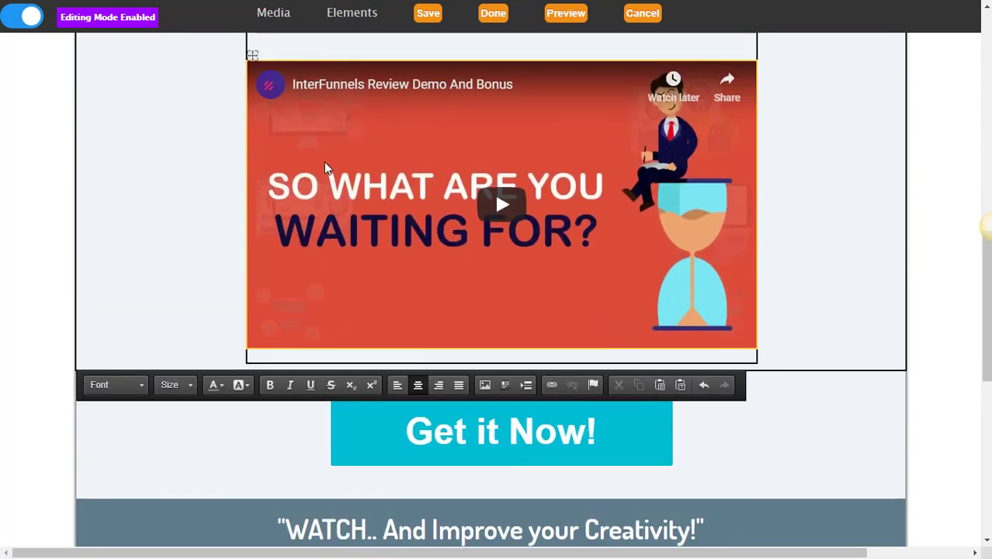
{"action": "scroll", "coordinate": [325, 165], "scroll_direction": "down", "scroll_amount": 1}
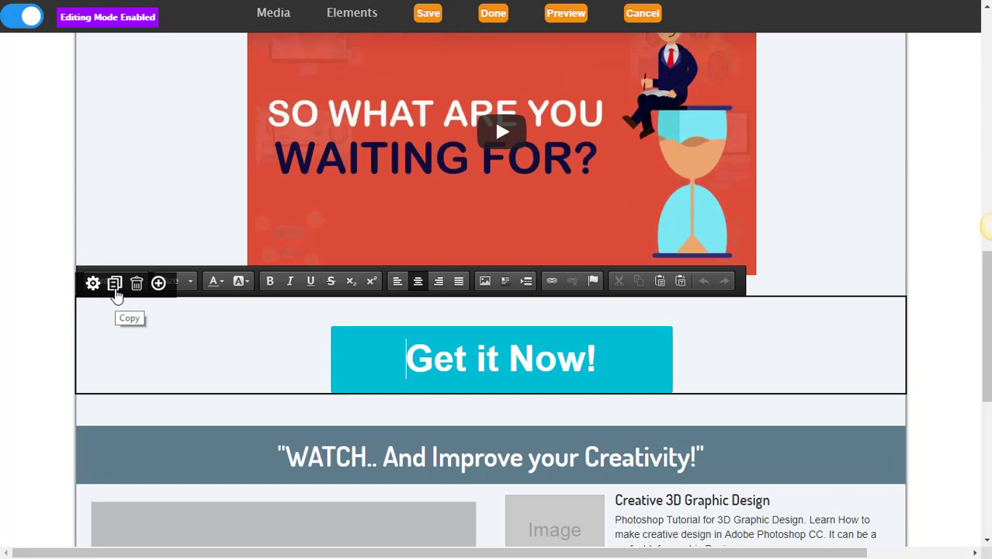
Add a new blank element block below the Get it Now! section
{"action": "left_click", "coordinate": [158, 283]}
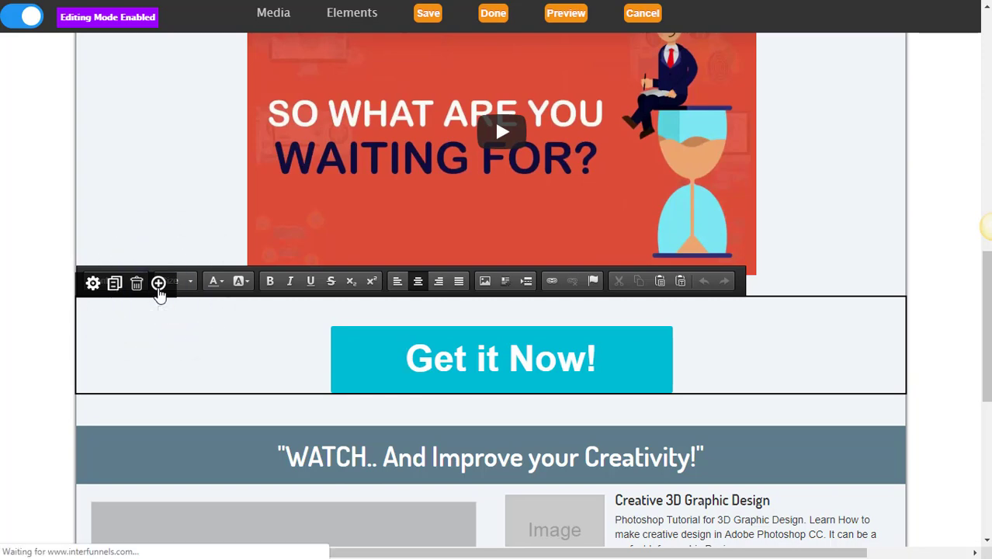
{"action": "left_click", "coordinate": [271, 237]}
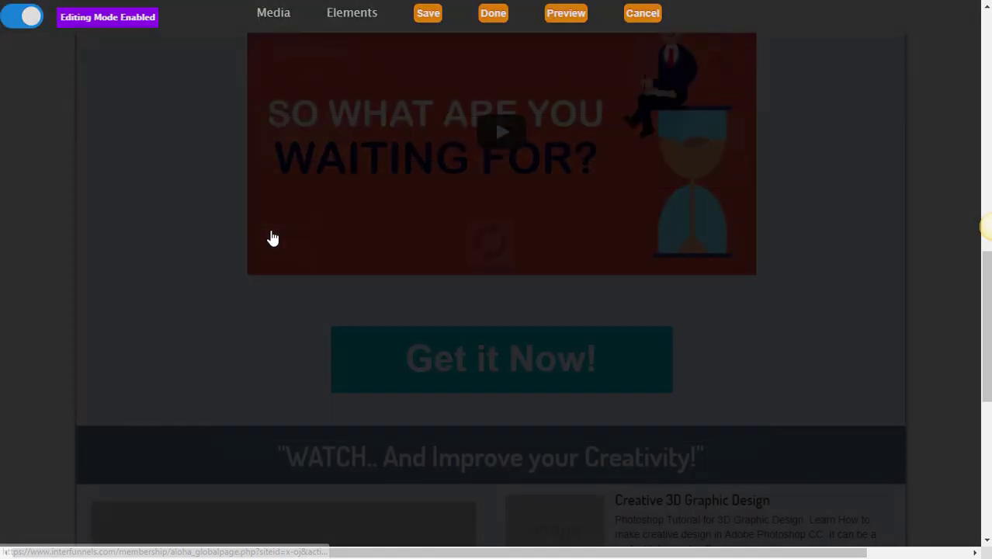
{"action": "scroll", "coordinate": [288, 388], "scroll_direction": "down", "scroll_amount": 1}
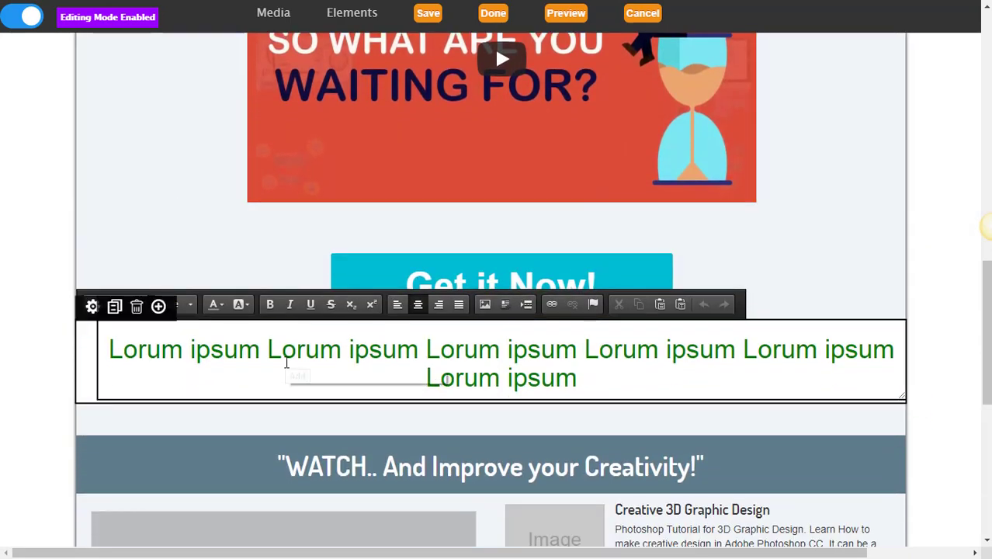
Insert the yellow Product Review testimonial box into the new block
{"action": "left_click", "coordinate": [160, 307]}
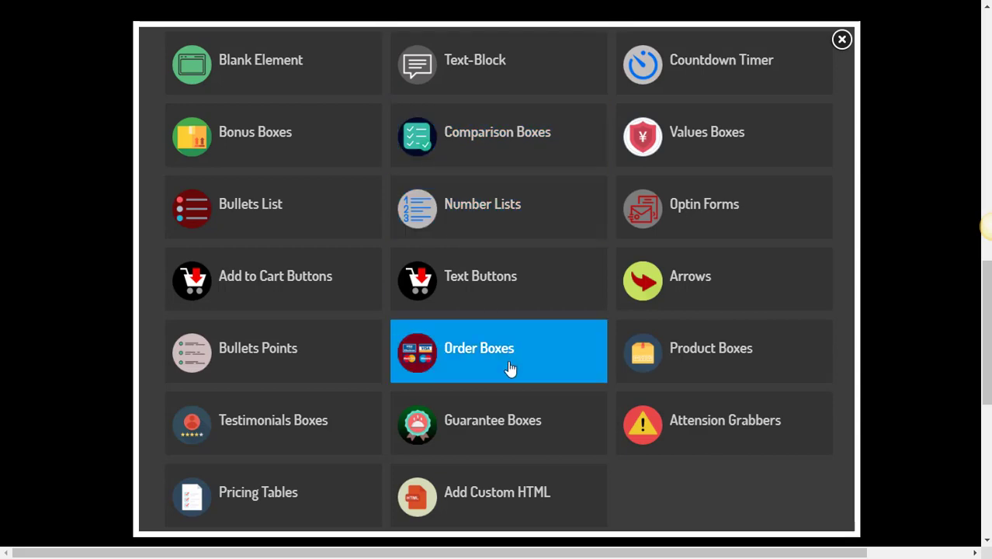
{"action": "left_click", "coordinate": [284, 421]}
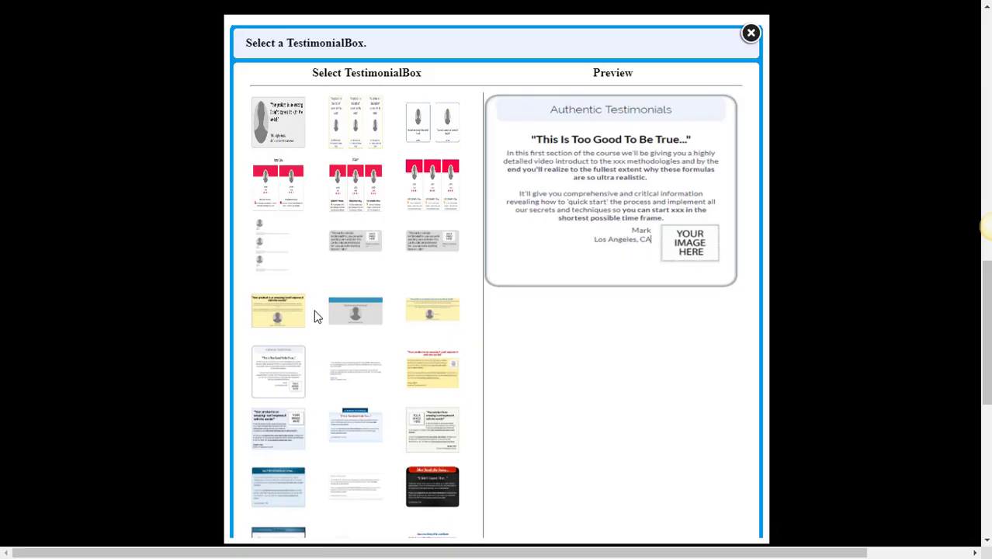
{"action": "scroll", "coordinate": [314, 316], "scroll_direction": "down", "scroll_amount": 5}
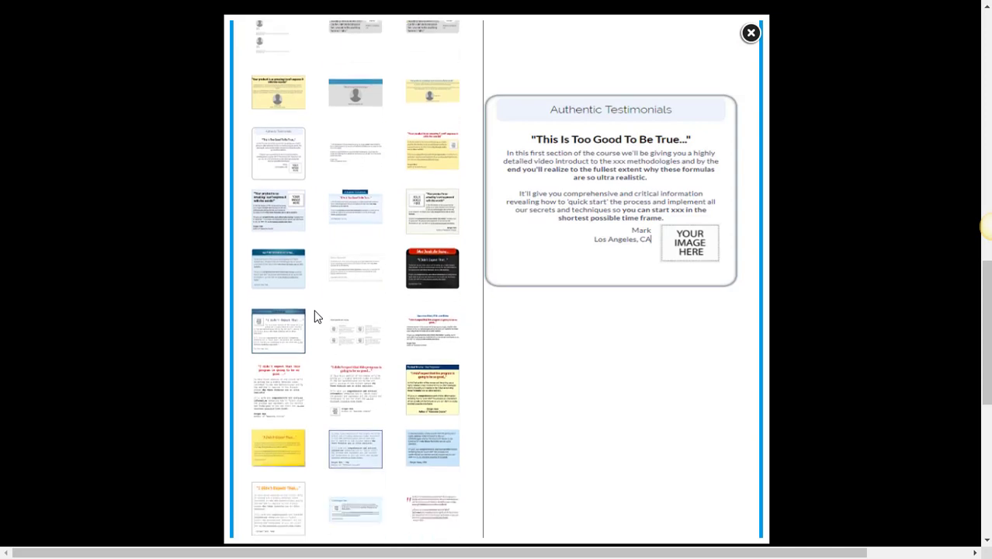
{"action": "scroll", "coordinate": [314, 316], "scroll_direction": "down", "scroll_amount": 2}
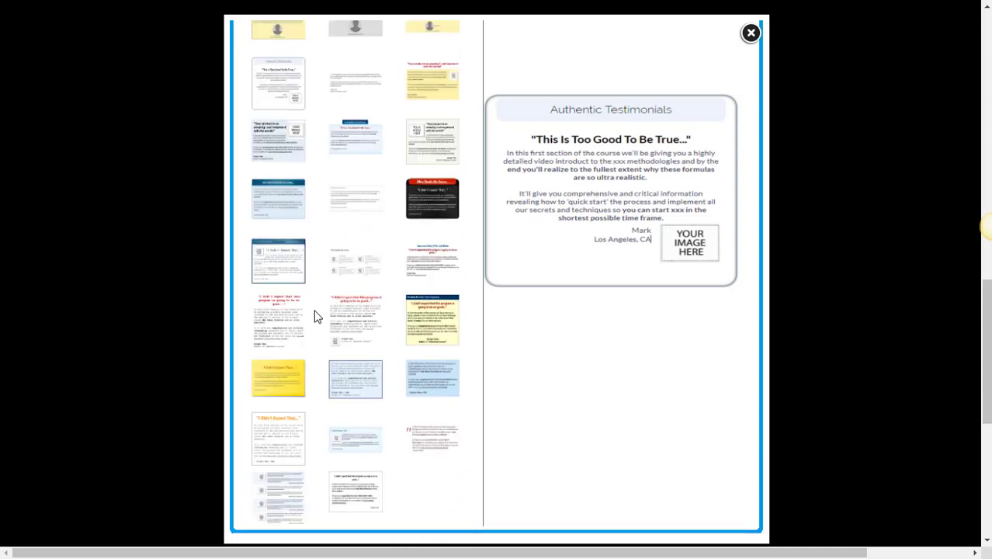
{"action": "left_click", "coordinate": [456, 325]}
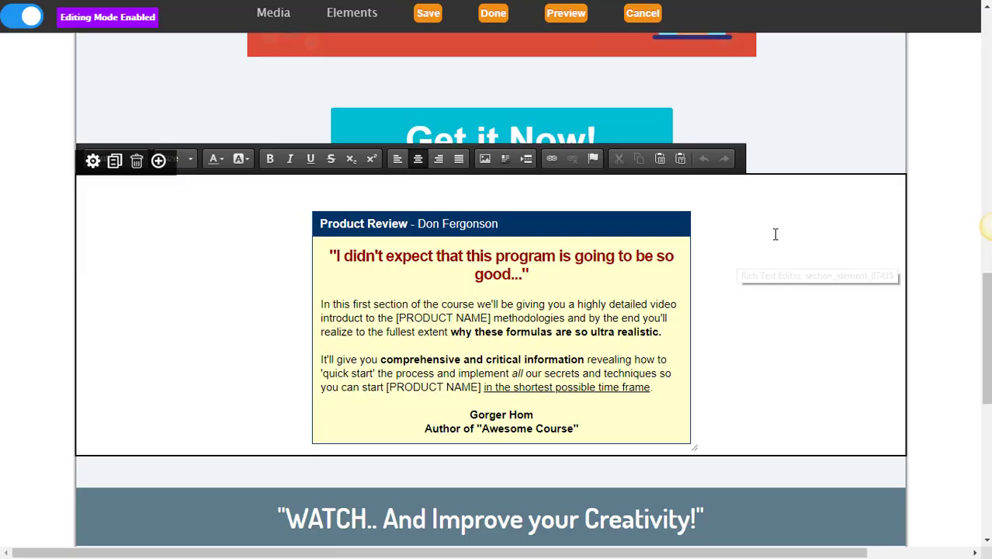
{"action": "left_click", "coordinate": [780, 256]}
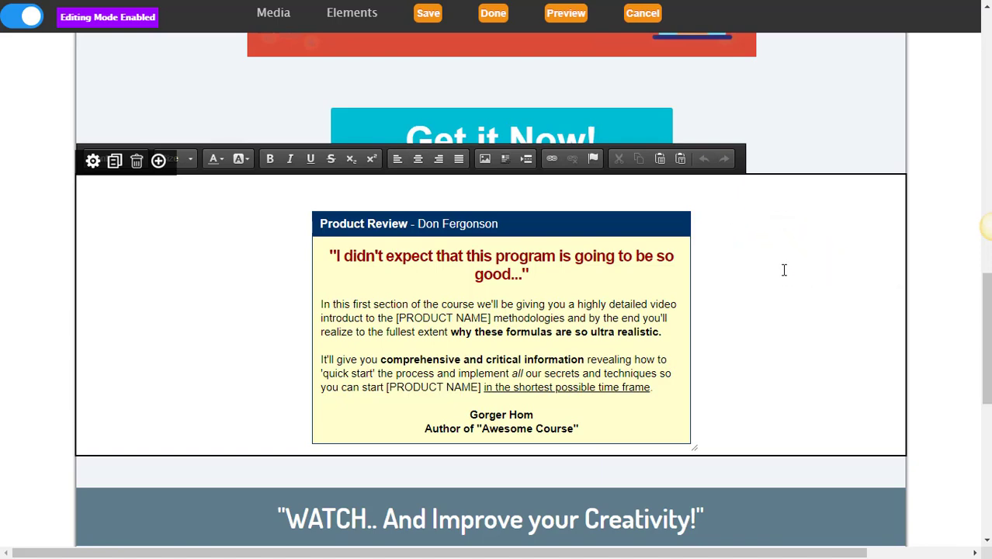
{"action": "scroll", "coordinate": [784, 269], "scroll_direction": "down", "scroll_amount": 2}
{"action": "scroll", "coordinate": [784, 269], "scroll_direction": "up", "scroll_amount": 2}
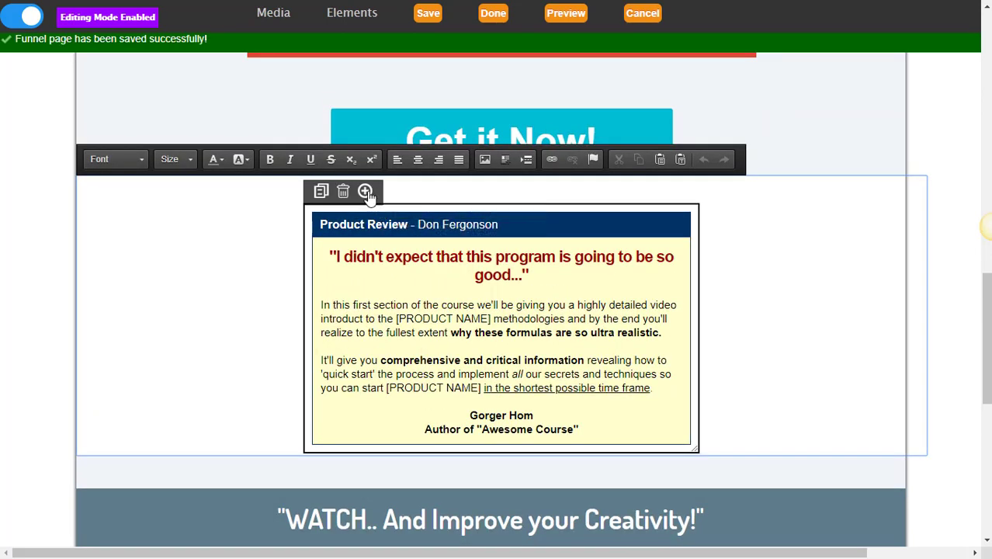
Insert an order box with Regular Price $197, Today $47 and a Buy Now! button
{"action": "left_click", "coordinate": [365, 191]}
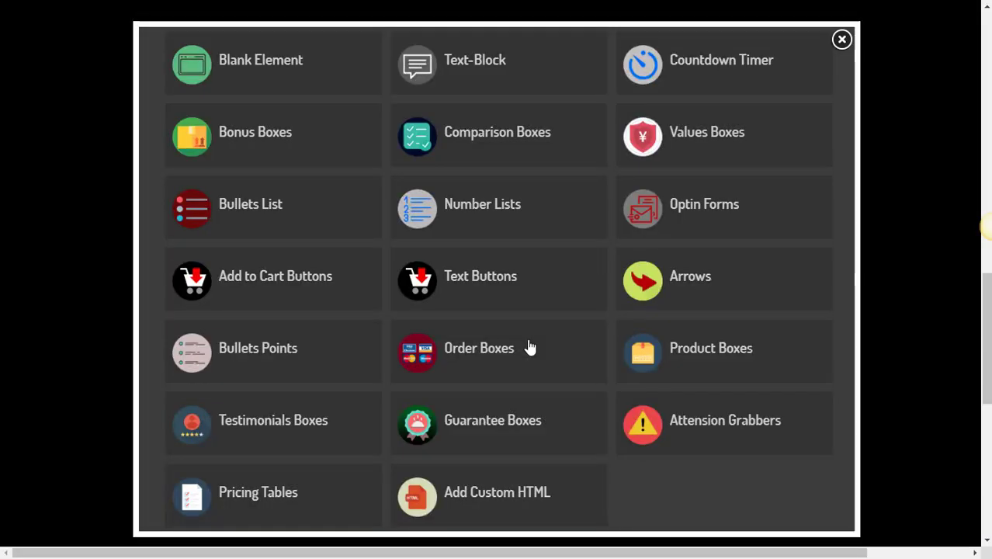
{"action": "left_click", "coordinate": [488, 351]}
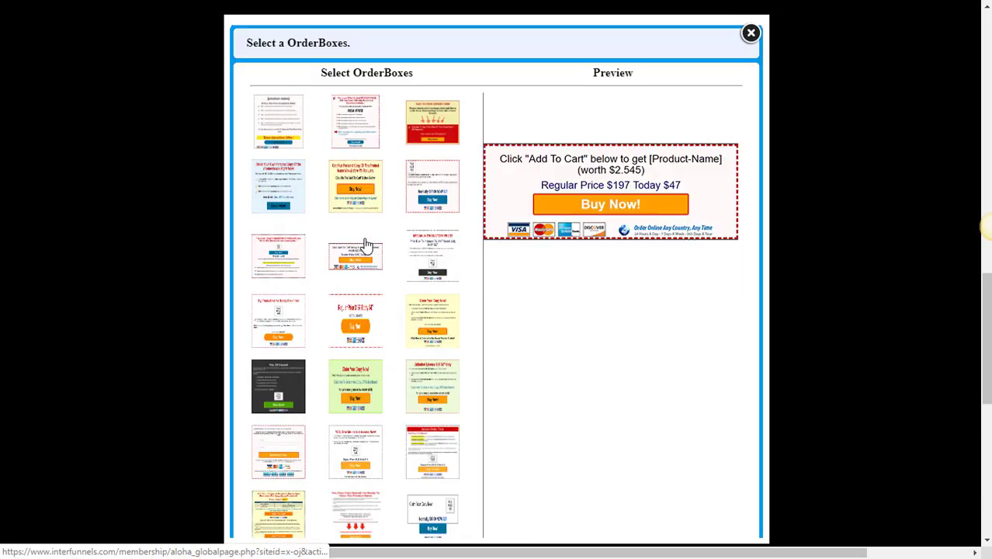
{"action": "left_click", "coordinate": [355, 260]}
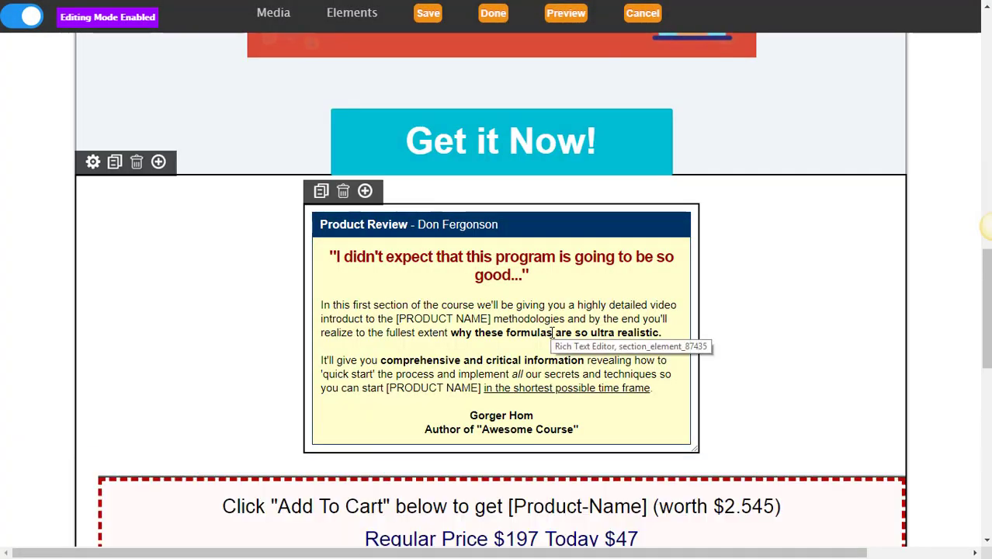
{"action": "scroll", "coordinate": [553, 332], "scroll_direction": "down", "scroll_amount": 3}
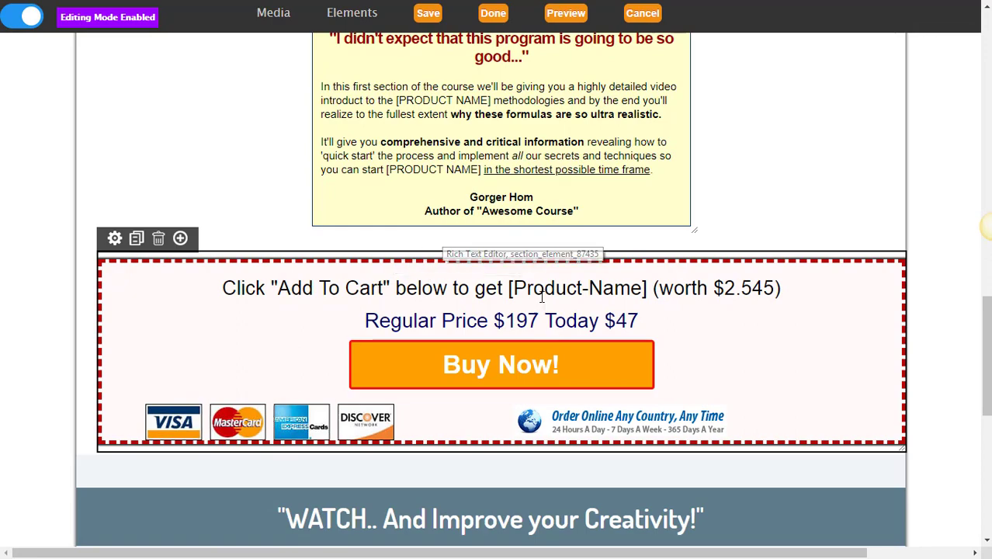
{"action": "scroll", "coordinate": [177, 326], "scroll_direction": "down", "scroll_amount": 1}
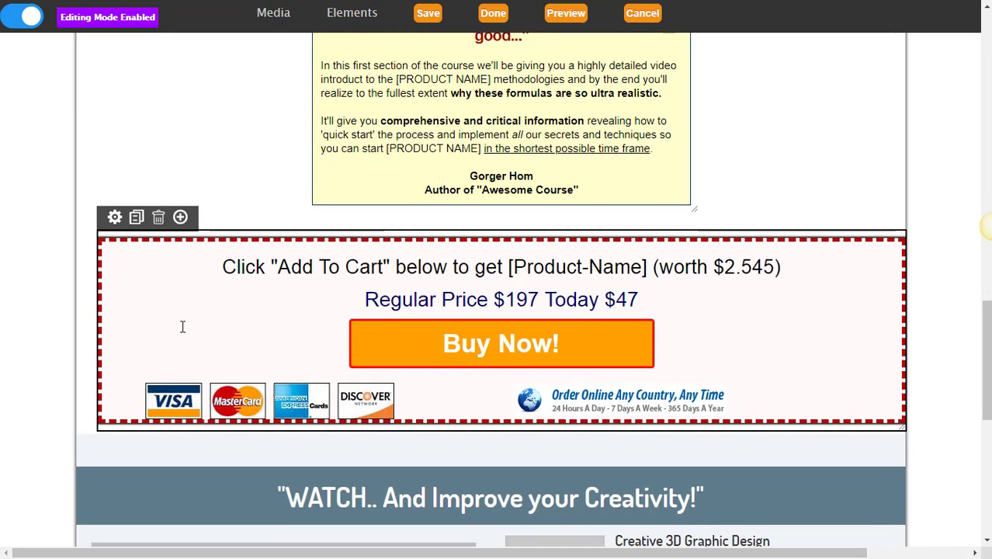
{"action": "scroll", "coordinate": [155, 330], "scroll_direction": "up", "scroll_amount": 5}
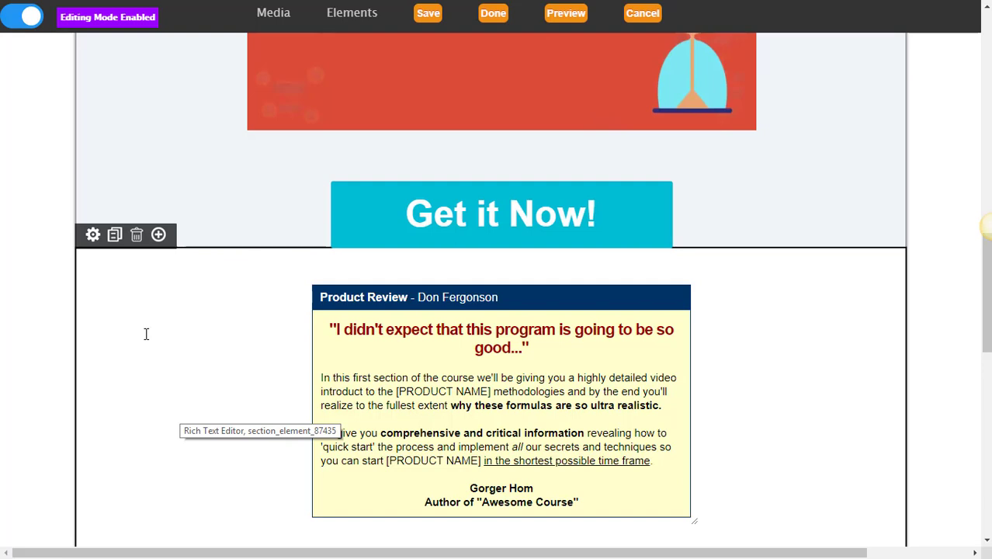
In Drag & Drop Mode, move the Product Review and order box section above Get it Now!
{"action": "left_click", "coordinate": [21, 25]}
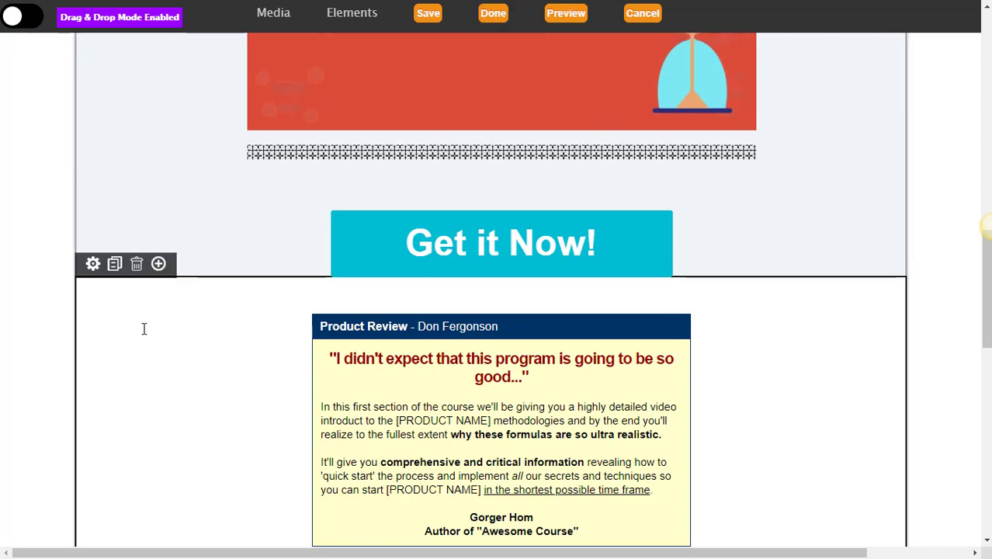
{"action": "left_click_drag", "start_coordinate": [147, 264], "coordinate": [188, 186]}
{"action": "scroll", "coordinate": [274, 272], "scroll_direction": "down", "scroll_amount": 5}
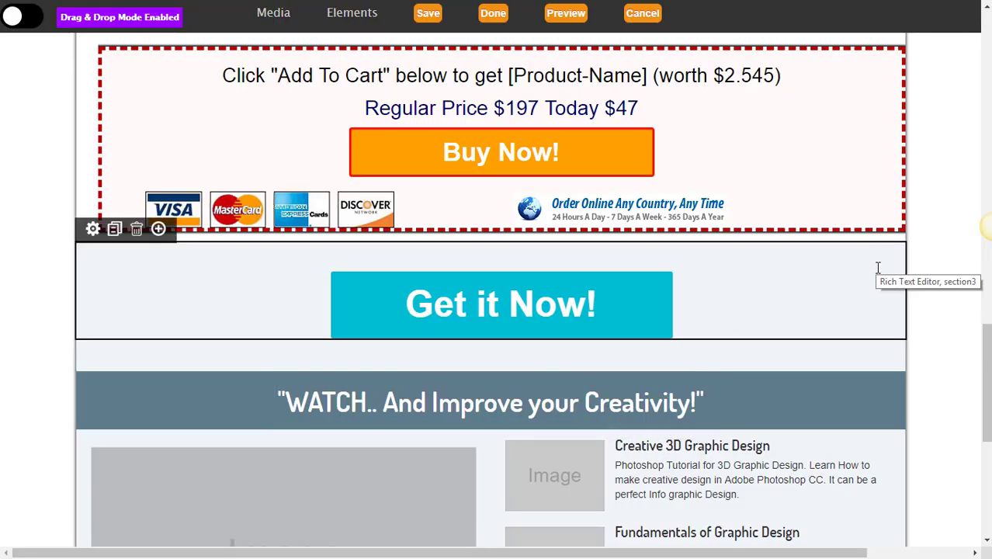
{"action": "scroll", "coordinate": [986, 364], "scroll_direction": "down", "scroll_amount": 3}
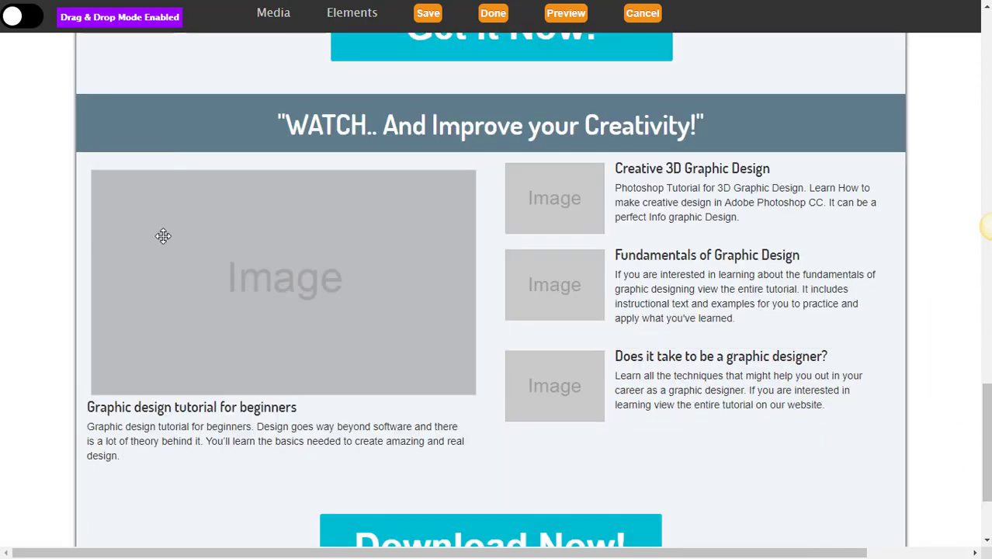
Back in Editing Mode, open the large image's properties and browse the server for images
{"action": "left_click", "coordinate": [31, 20]}
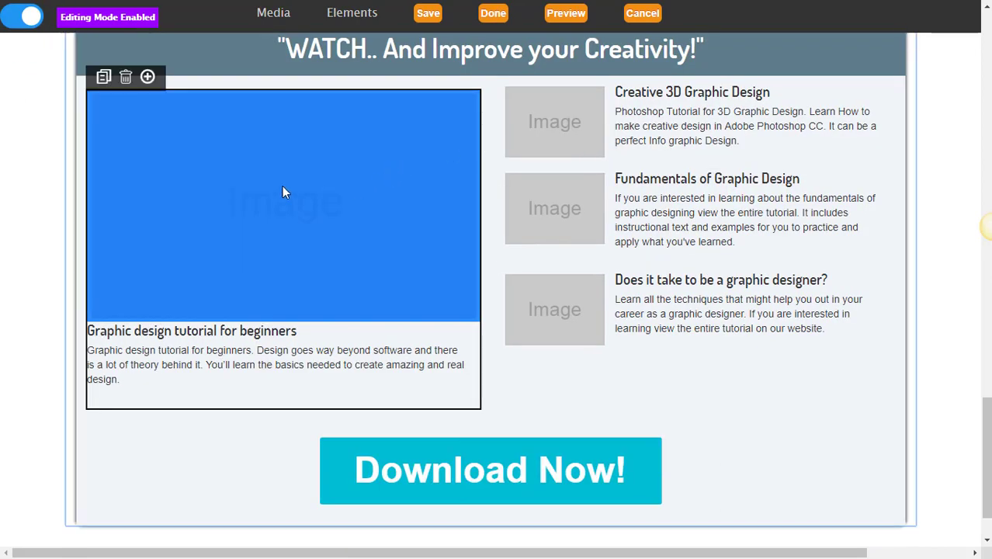
{"action": "double_click", "coordinate": [282, 188]}
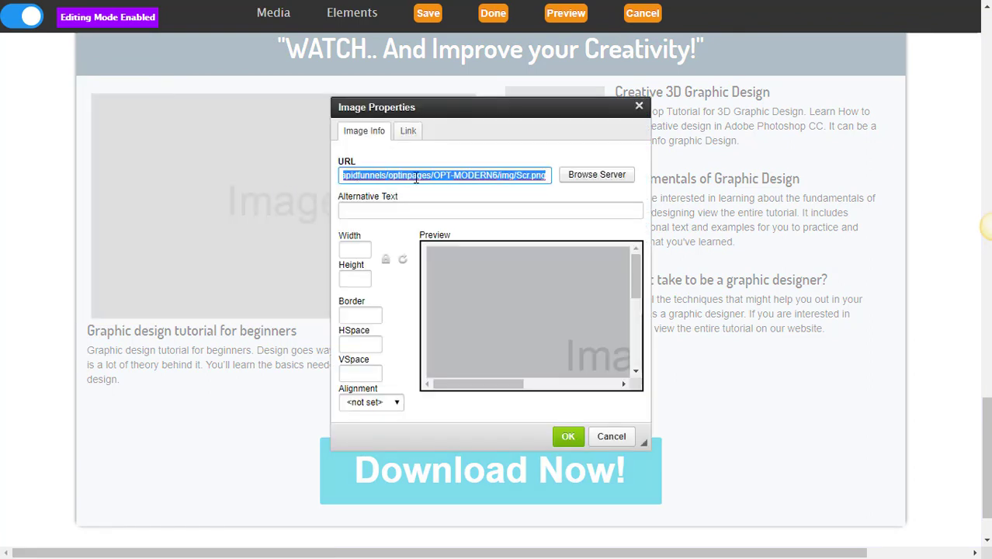
{"action": "left_click", "coordinate": [590, 181]}
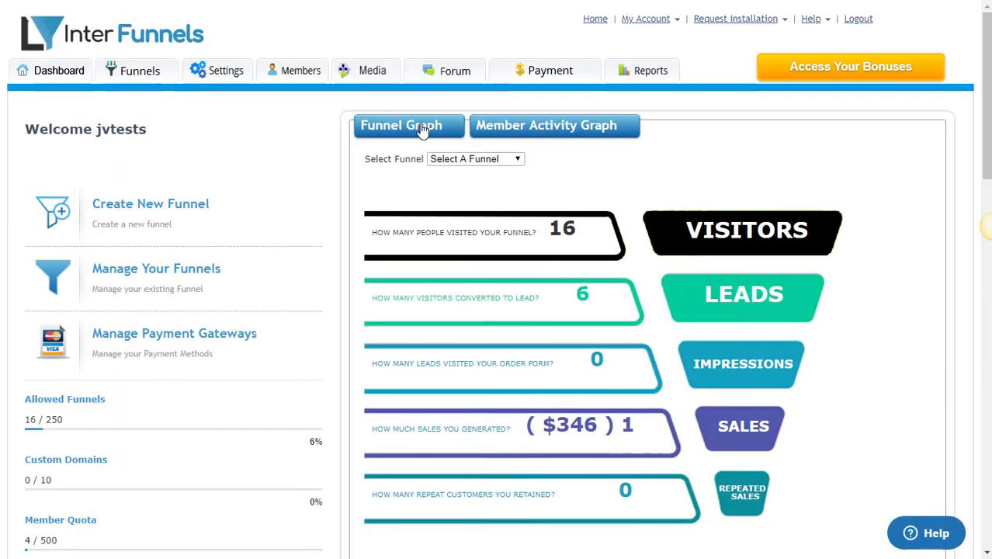
Upload office.jpg to the images folder of the media gallery
{"action": "left_click", "coordinate": [376, 66]}
{"action": "left_click", "coordinate": [376, 102]}
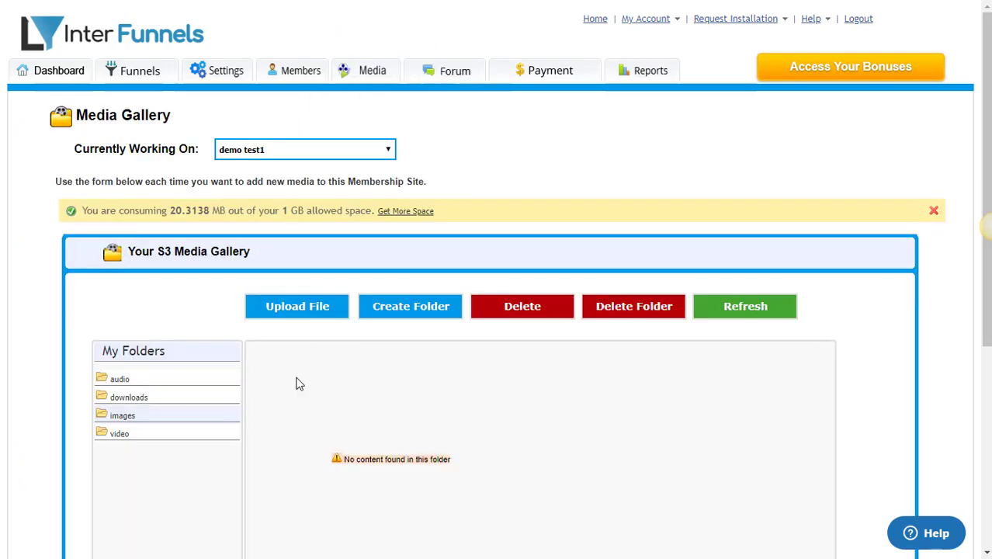
{"action": "left_click", "coordinate": [301, 310]}
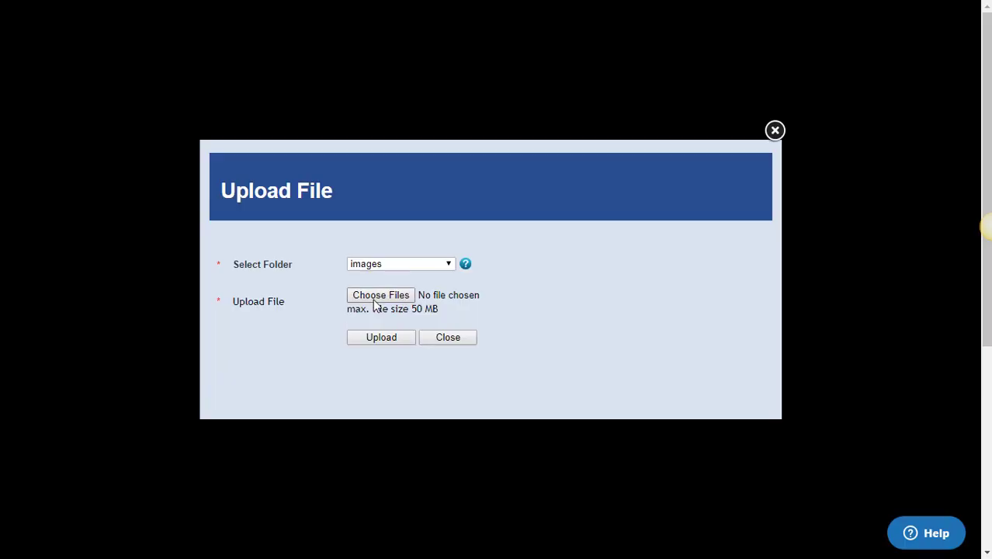
{"action": "left_click", "coordinate": [380, 293]}
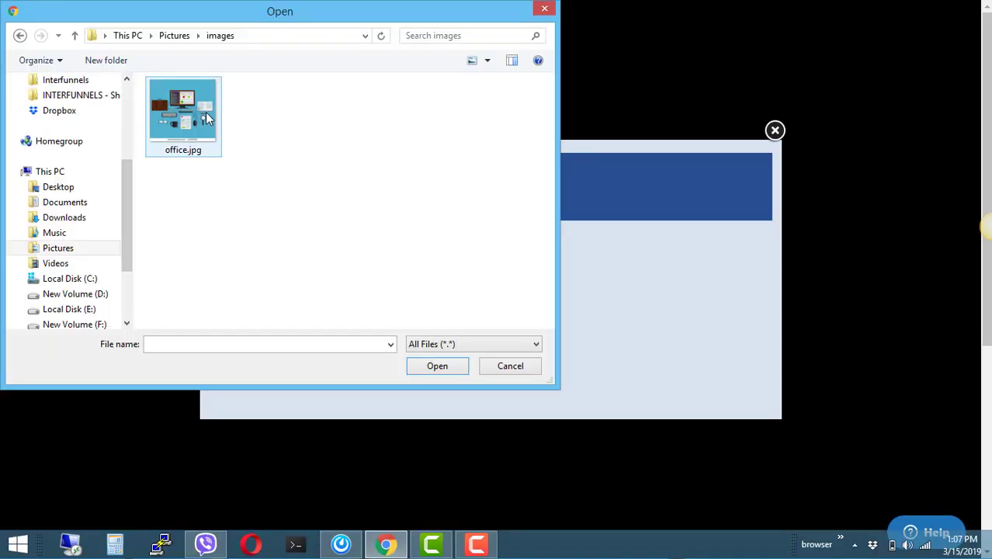
{"action": "double_click", "coordinate": [204, 113]}
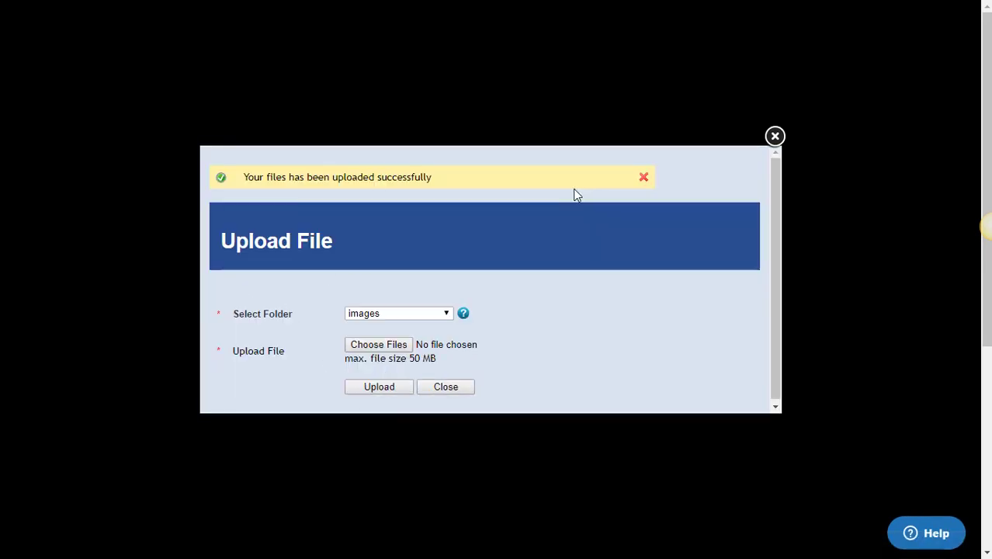
{"action": "left_click", "coordinate": [463, 386]}
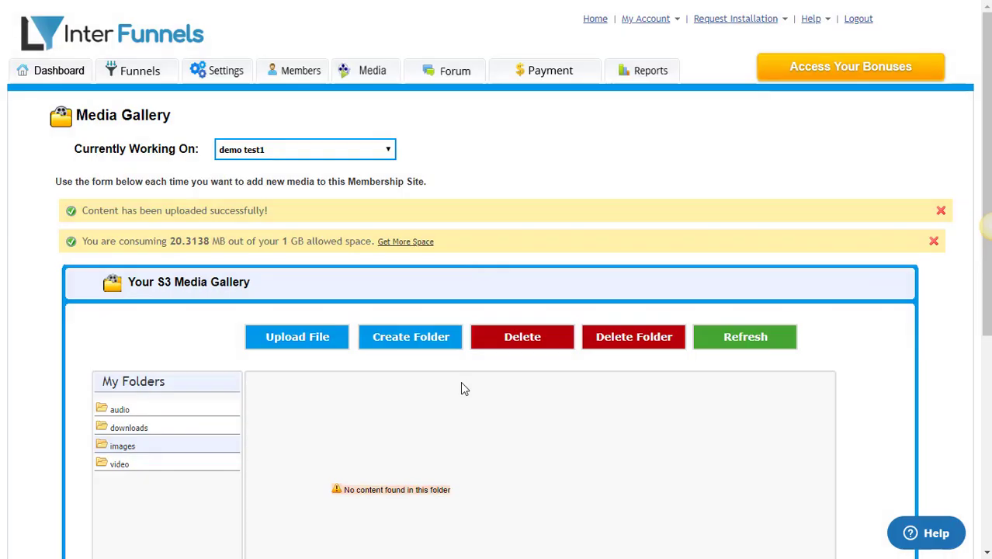
{"action": "scroll", "coordinate": [463, 400], "scroll_direction": "down", "scroll_amount": 1}
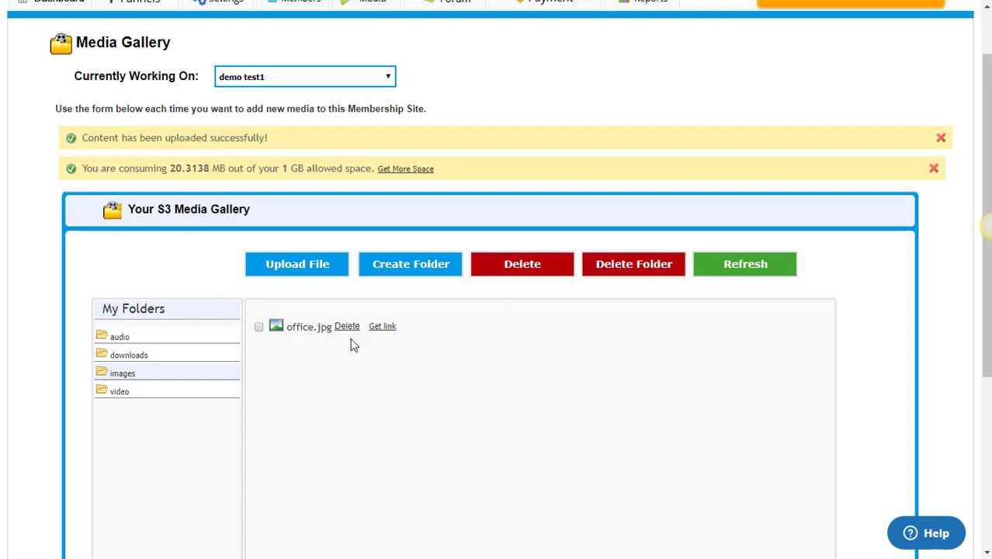
{"action": "scroll", "coordinate": [353, 350], "scroll_direction": "down", "scroll_amount": 1}
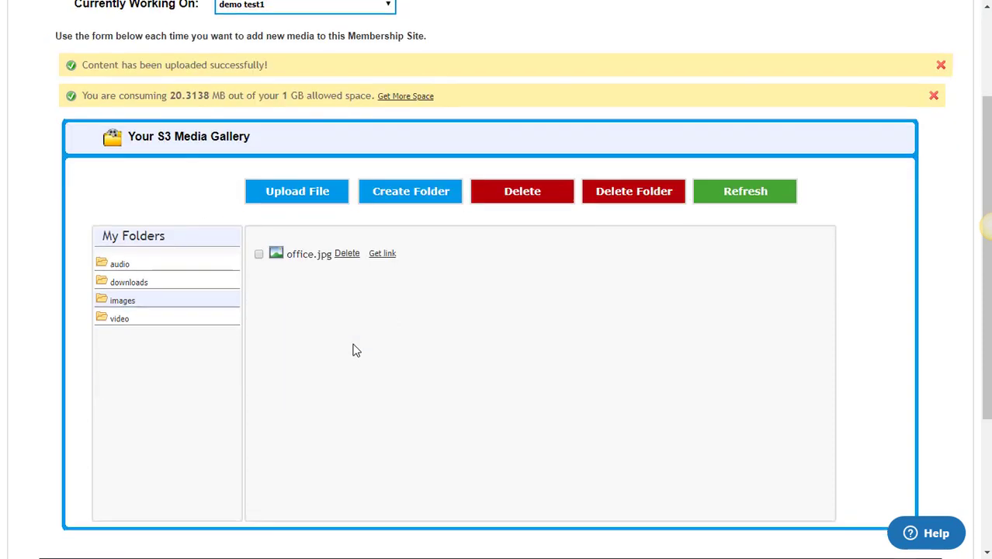
Get the hosted link for office.jpg and select its full URL
{"action": "left_click", "coordinate": [380, 255]}
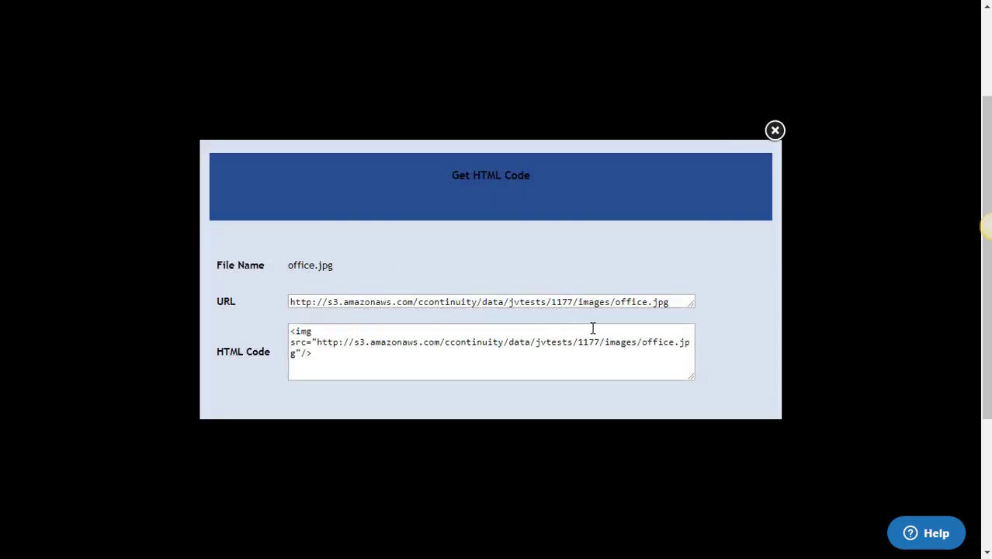
{"action": "left_click_drag", "start_coordinate": [685, 302], "coordinate": [308, 326]}
{"action": "left_click_drag", "start_coordinate": [330, 360], "coordinate": [275, 332]}
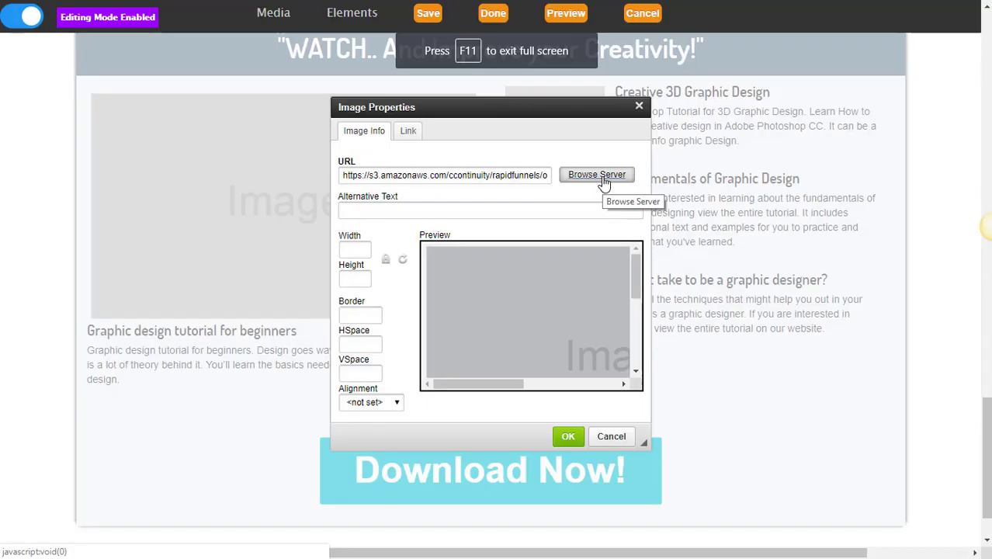
Swap the grey placeholder image for the uploaded office.jpg picture from the server
{"action": "left_click", "coordinate": [597, 175]}
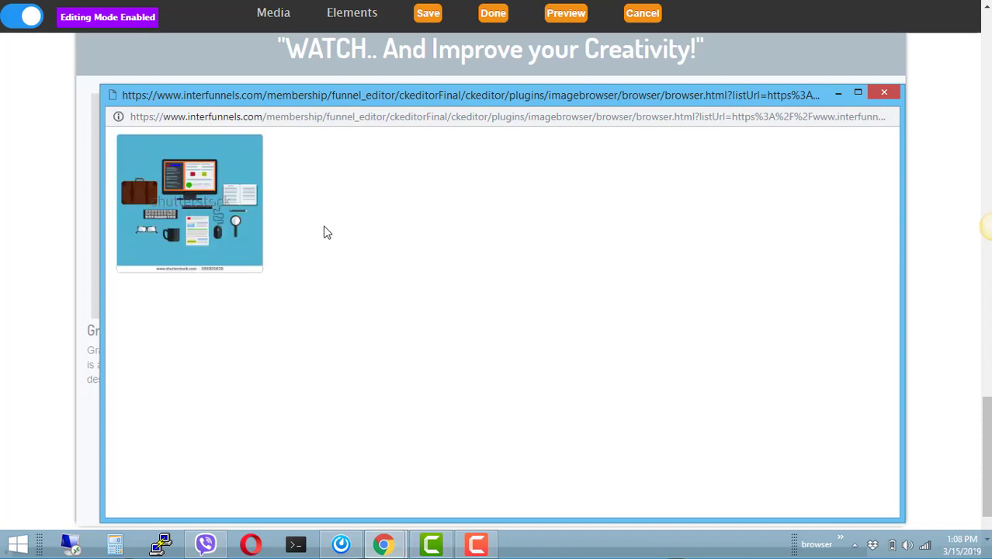
{"action": "left_click", "coordinate": [198, 217]}
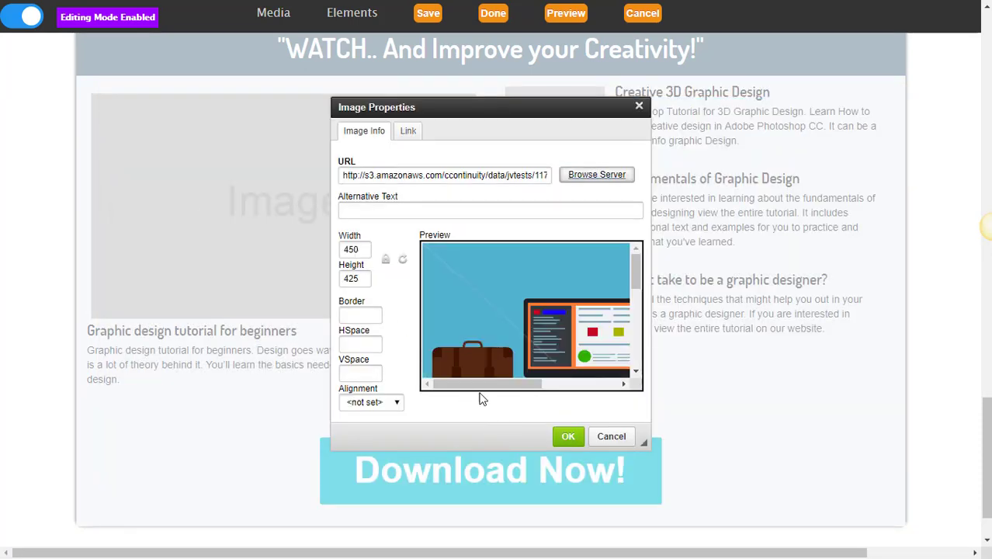
{"action": "left_click", "coordinate": [567, 438]}
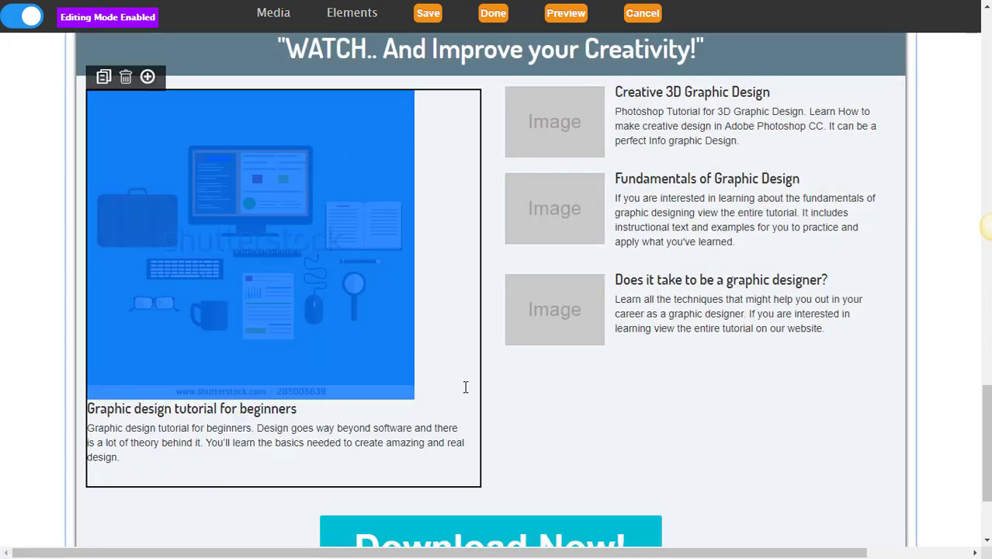
{"action": "left_click", "coordinate": [463, 390]}
{"action": "scroll", "coordinate": [456, 410], "scroll_direction": "up", "scroll_amount": 1}
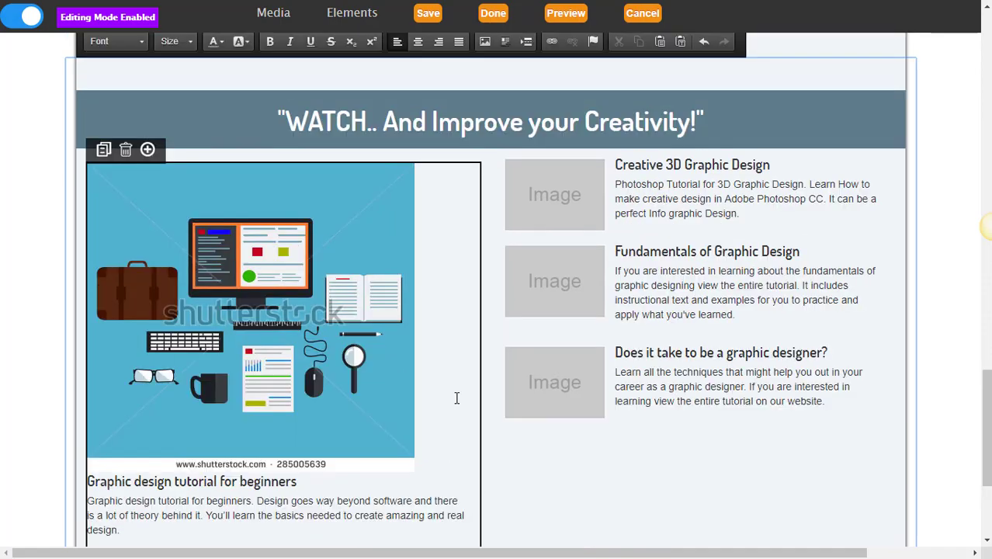
{"action": "scroll", "coordinate": [461, 396], "scroll_direction": "down", "scroll_amount": 2}
{"action": "scroll", "coordinate": [463, 396], "scroll_direction": "up", "scroll_amount": 5}
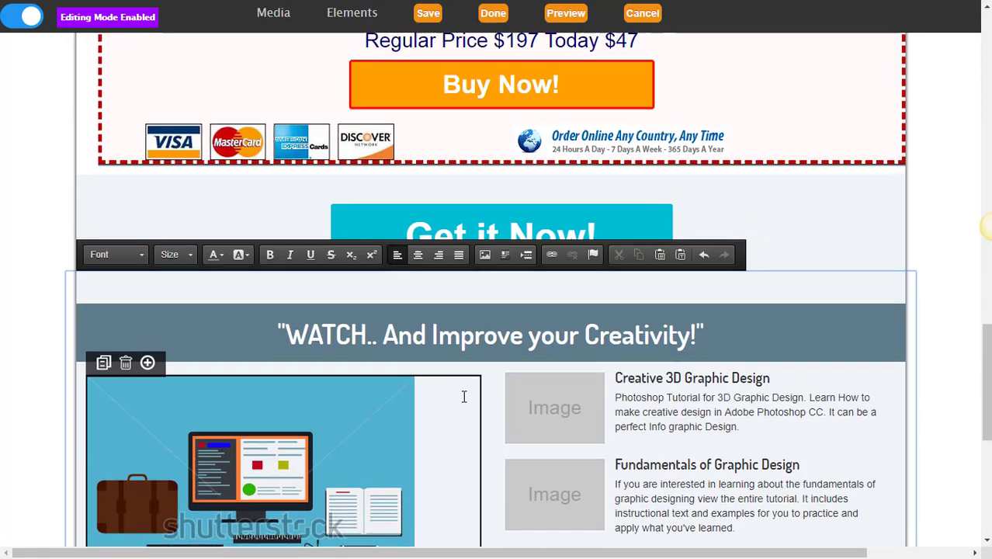
{"action": "scroll", "coordinate": [463, 398], "scroll_direction": "down", "scroll_amount": 2}
{"action": "scroll", "coordinate": [463, 397], "scroll_direction": "up", "scroll_amount": 8}
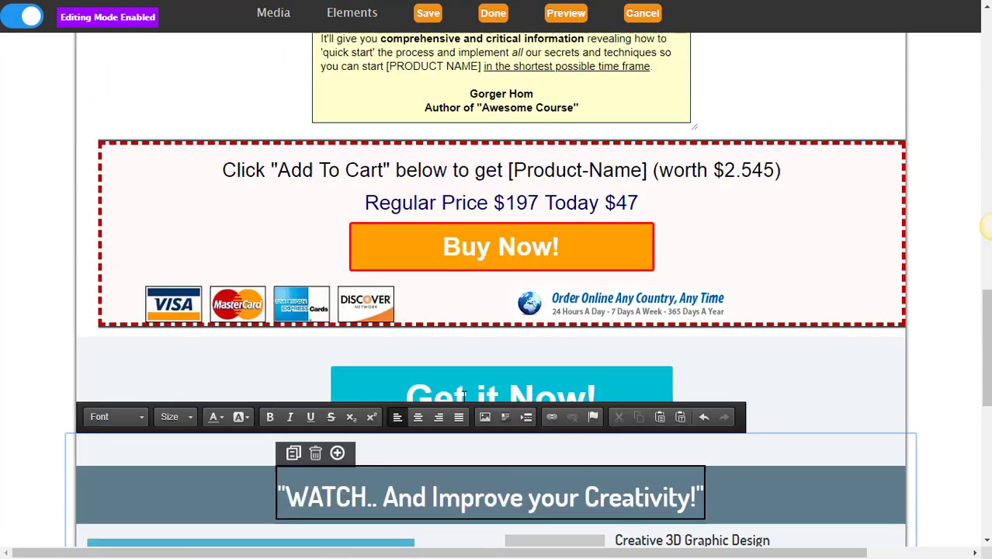
{"action": "scroll", "coordinate": [464, 397], "scroll_direction": "up", "scroll_amount": 10}
{"action": "scroll", "coordinate": [464, 403], "scroll_direction": "down", "scroll_amount": 3}
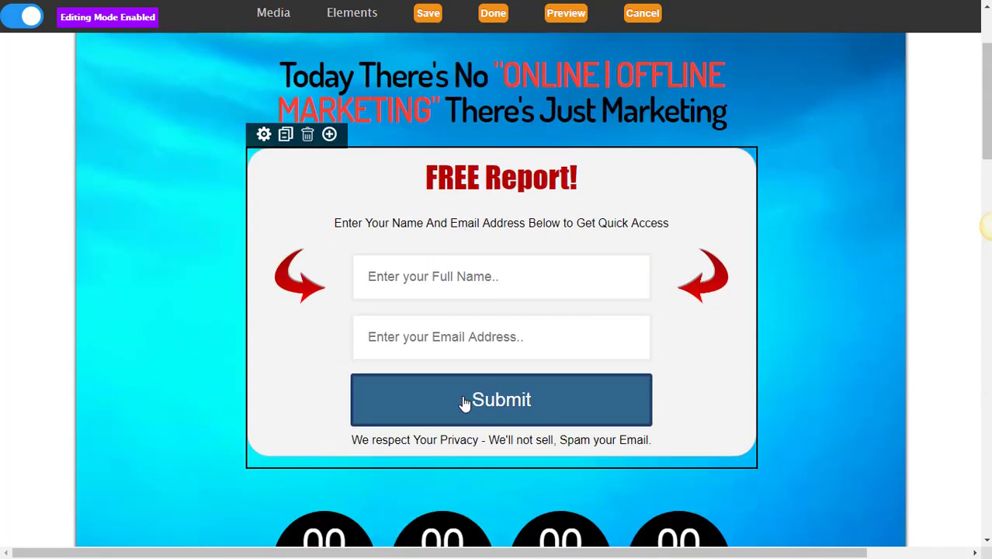
{"action": "scroll", "coordinate": [463, 400], "scroll_direction": "down", "scroll_amount": 11}
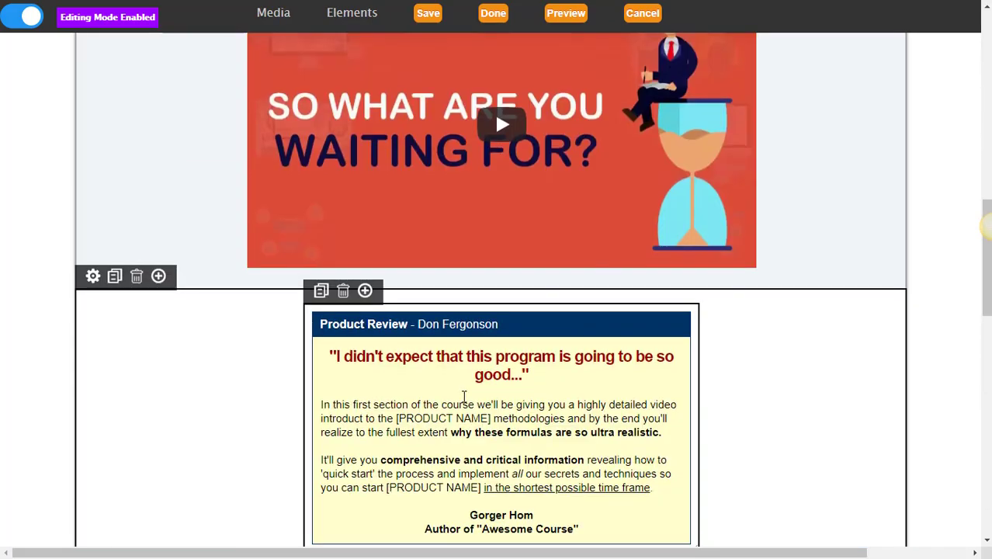
{"action": "scroll", "coordinate": [464, 397], "scroll_direction": "down", "scroll_amount": 10}
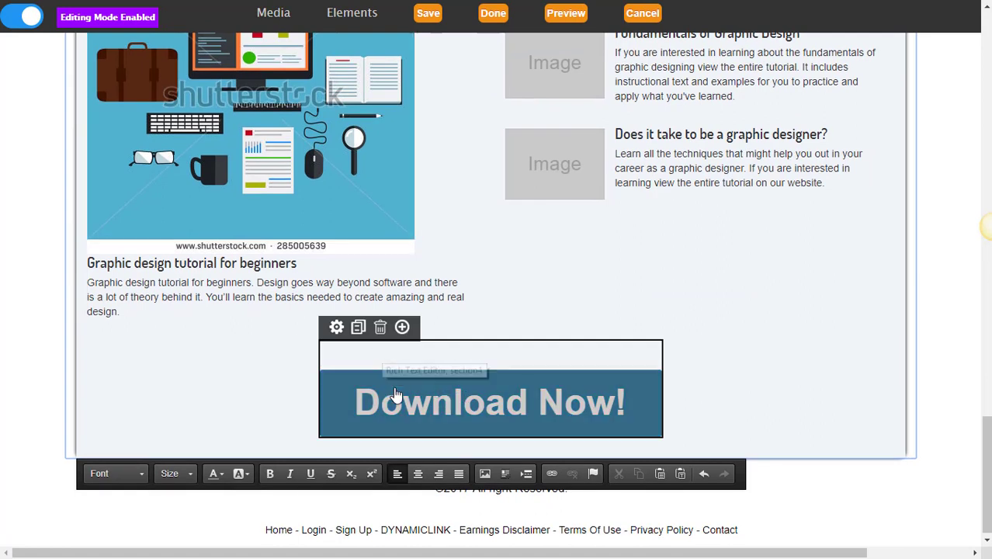
Change the Download Now! button text to 'Join Now!'
{"action": "left_click", "coordinate": [376, 409]}
{"action": "left_click", "coordinate": [528, 404]}
{"action": "key", "text": "BackSpace"}
{"action": "key", "text": "BackSpace"}
{"action": "key", "text": "BackSpace"}
{"action": "key", "text": "BackSpace"}
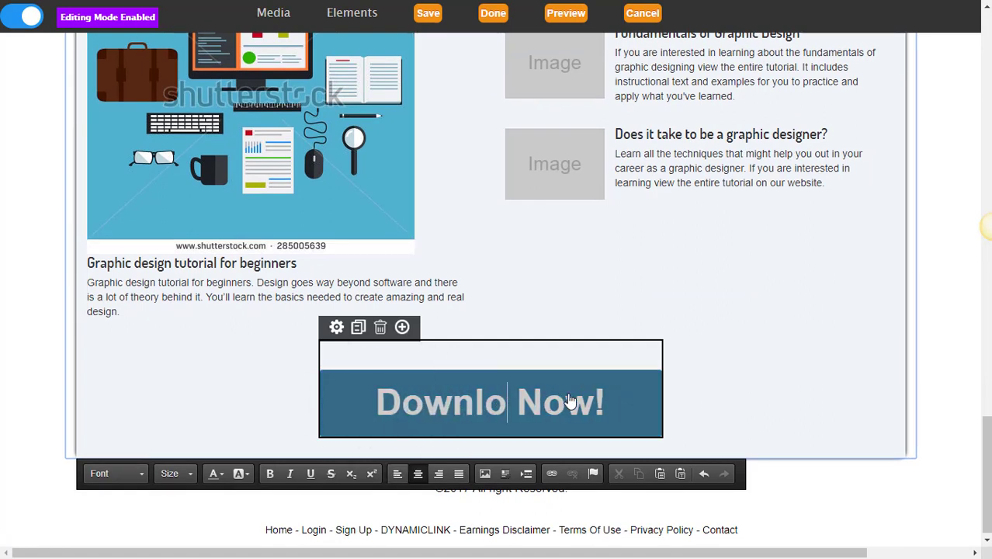
{"action": "key", "text": "BackSpace"}
{"action": "key", "text": "BackSpace"}
{"action": "key", "text": "BackSpace"}
{"action": "key", "text": "BackSpace"}
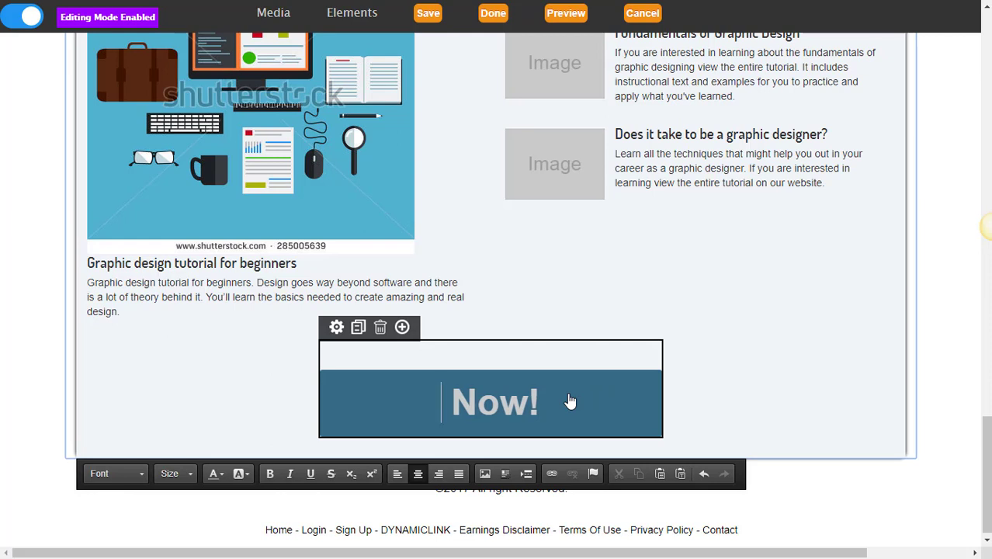
{"action": "type", "text": "Join"}
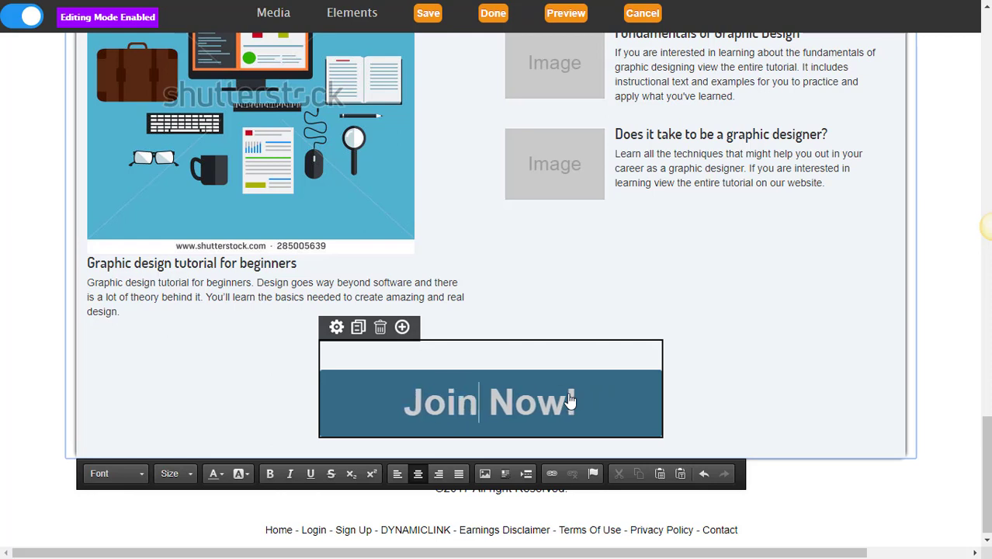
{"action": "left_click", "coordinate": [362, 354]}
Set the Join Now! button's action to Form Action so it submits the signup form
{"action": "left_click", "coordinate": [335, 329]}
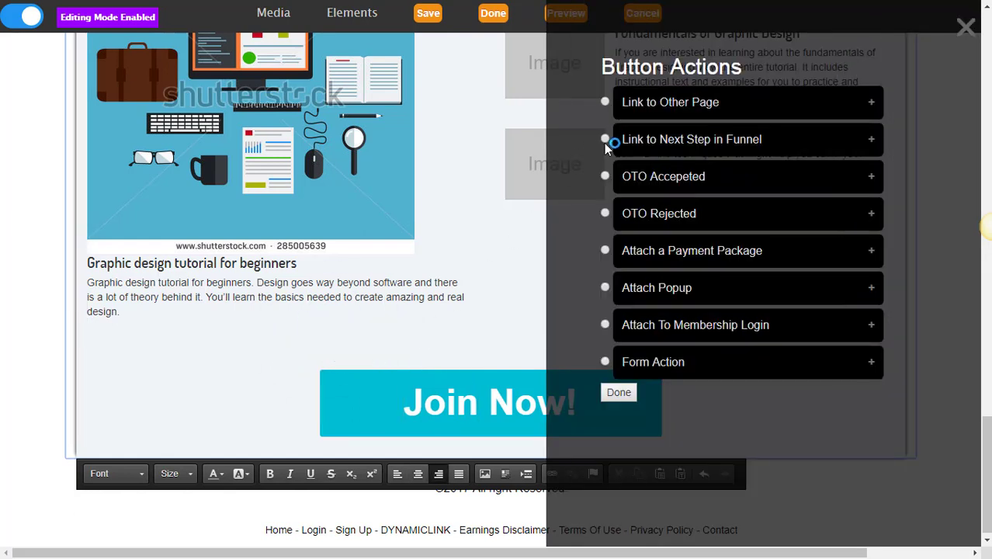
{"action": "left_click", "coordinate": [604, 140]}
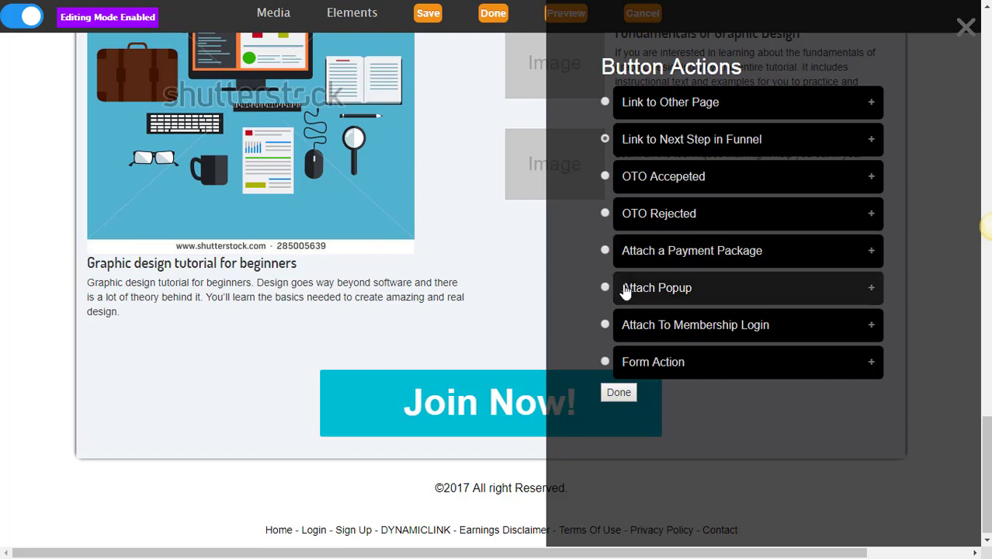
{"action": "left_click", "coordinate": [631, 363]}
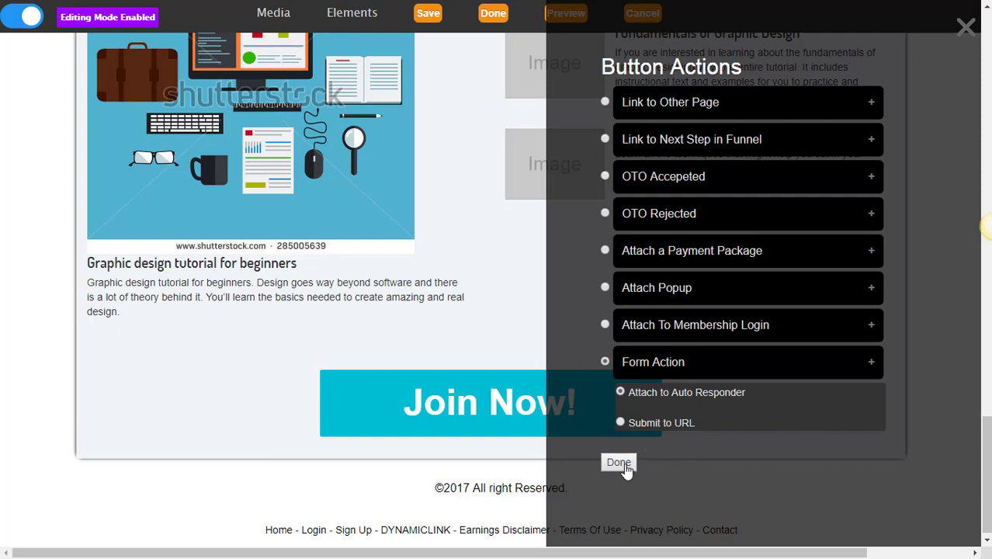
{"action": "left_click", "coordinate": [625, 464]}
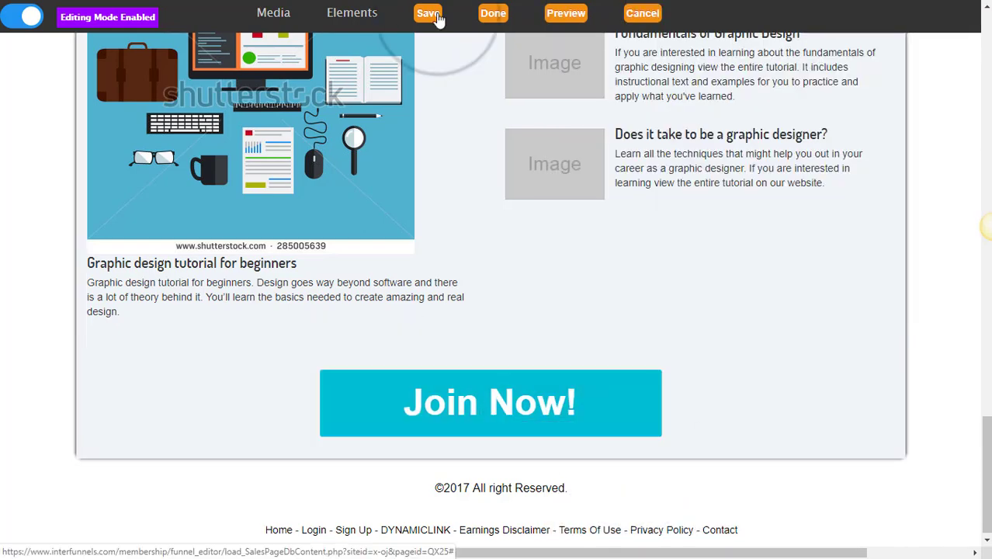
Save the squeeze page, check its preview, and exit to demo test1's Funnel Pages list
{"action": "left_click", "coordinate": [434, 16]}
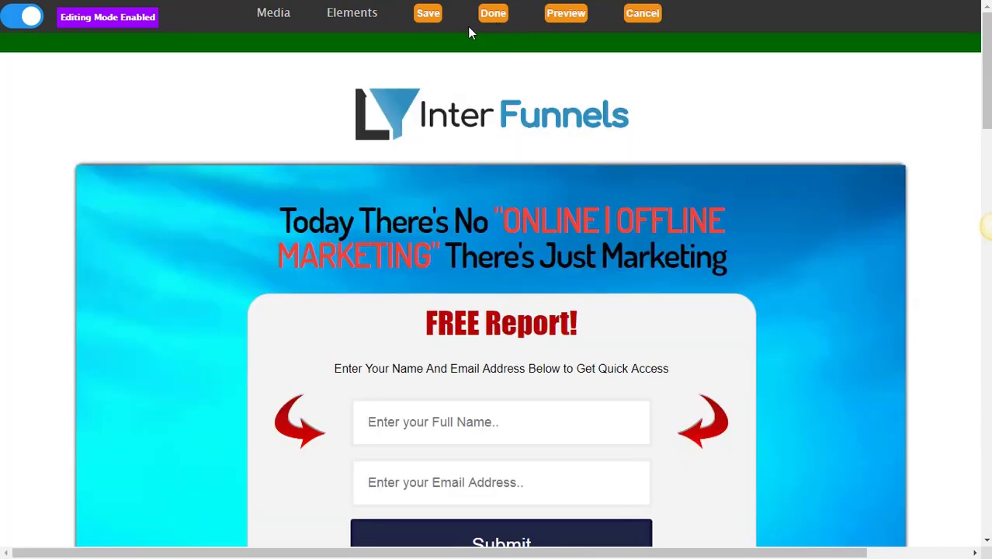
{"action": "left_click", "coordinate": [427, 22]}
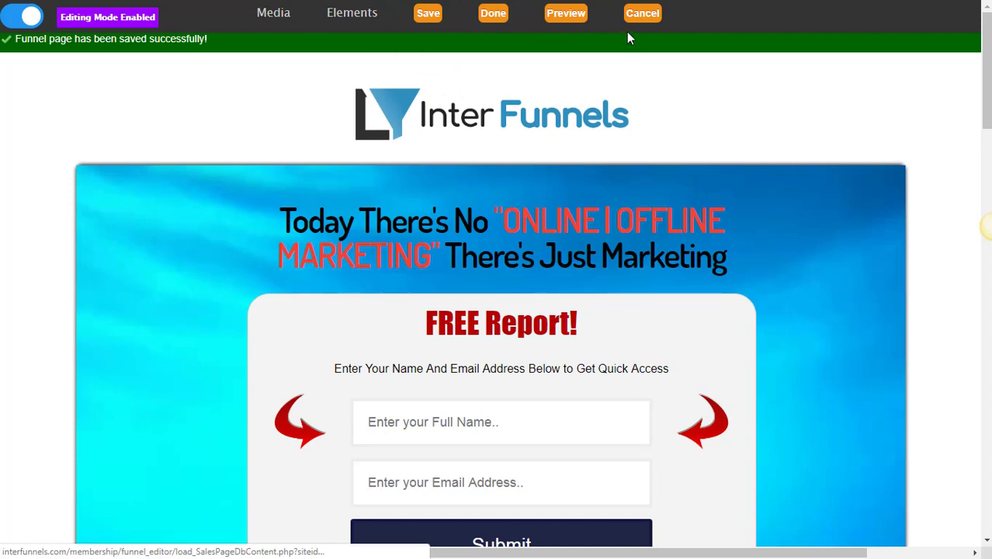
{"action": "left_click", "coordinate": [560, 14]}
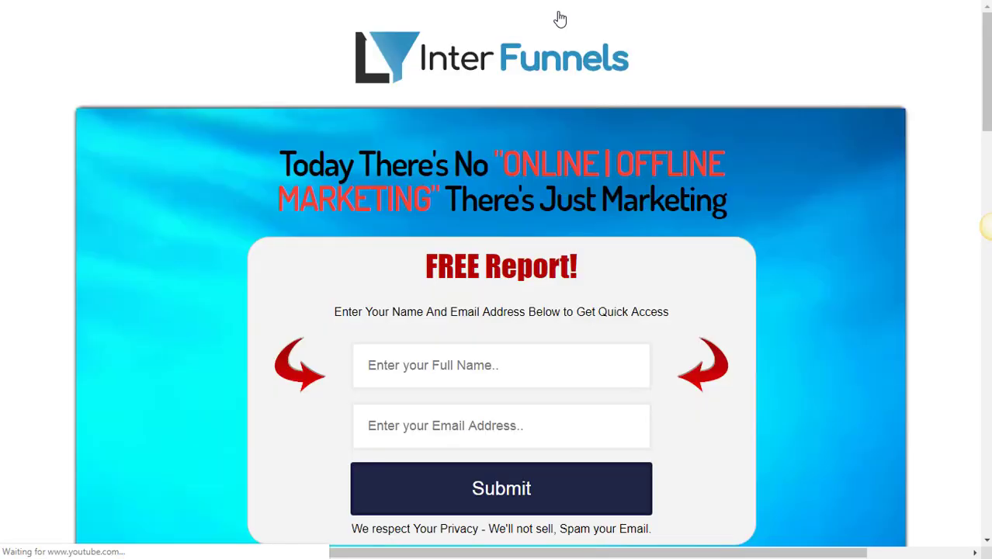
{"action": "scroll", "coordinate": [567, 120], "scroll_direction": "down", "scroll_amount": 10}
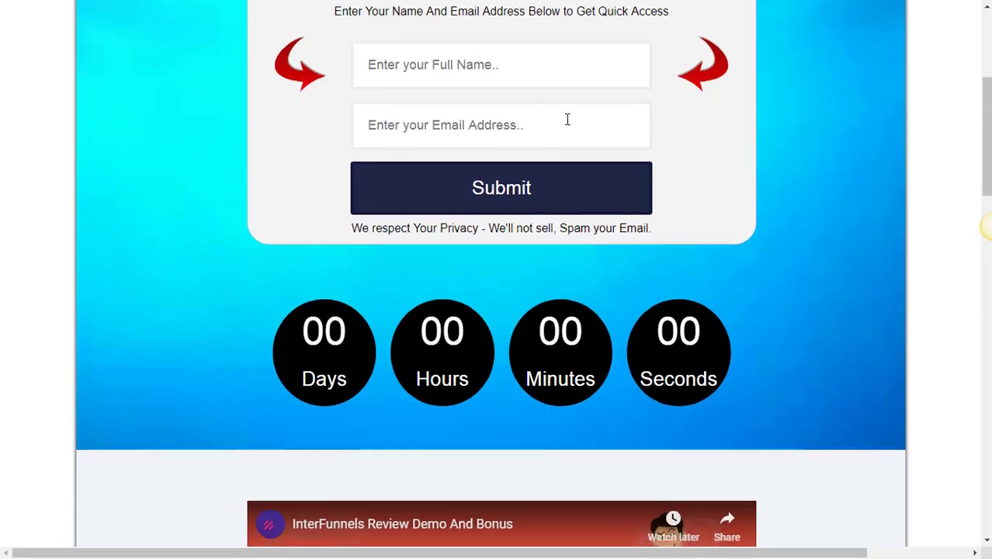
{"action": "scroll", "coordinate": [568, 126], "scroll_direction": "down", "scroll_amount": 14}
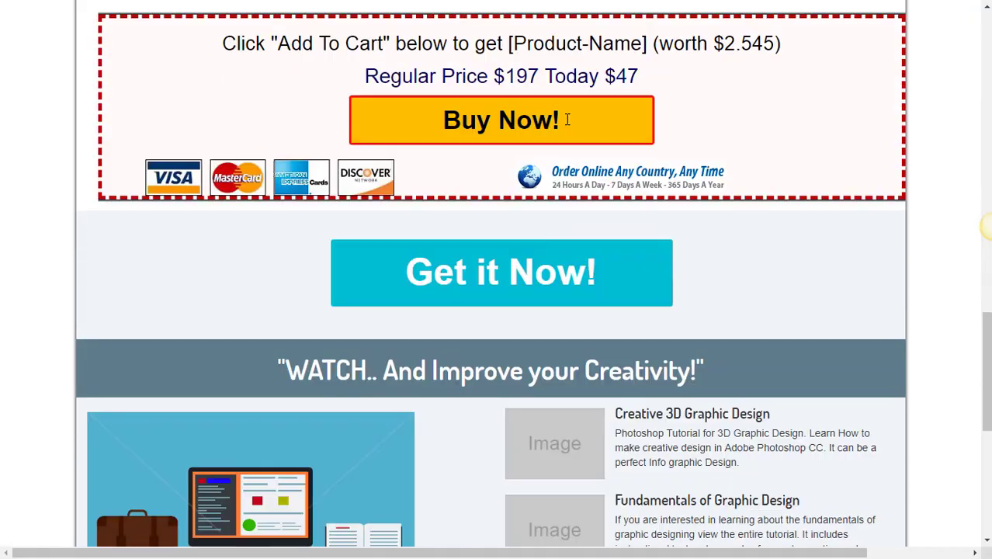
{"action": "scroll", "coordinate": [568, 119], "scroll_direction": "up", "scroll_amount": 14}
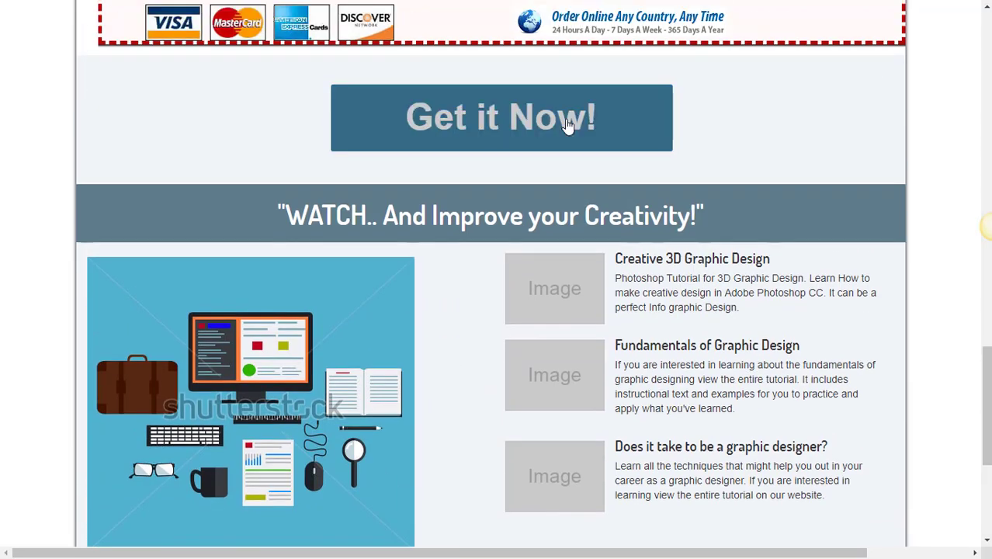
{"action": "scroll", "coordinate": [567, 120], "scroll_direction": "up", "scroll_amount": 5}
{"action": "key", "text": "Escape"}
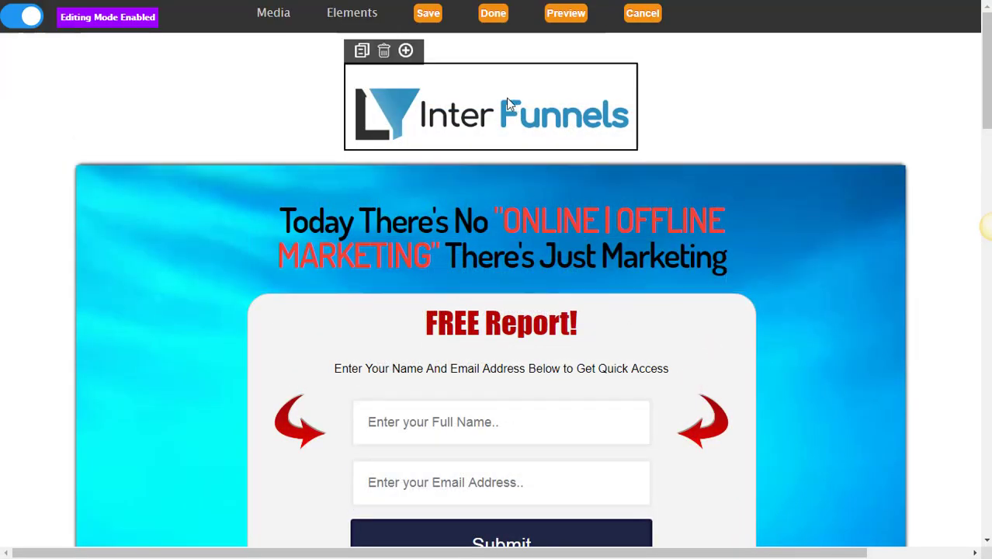
{"action": "left_click", "coordinate": [493, 14]}
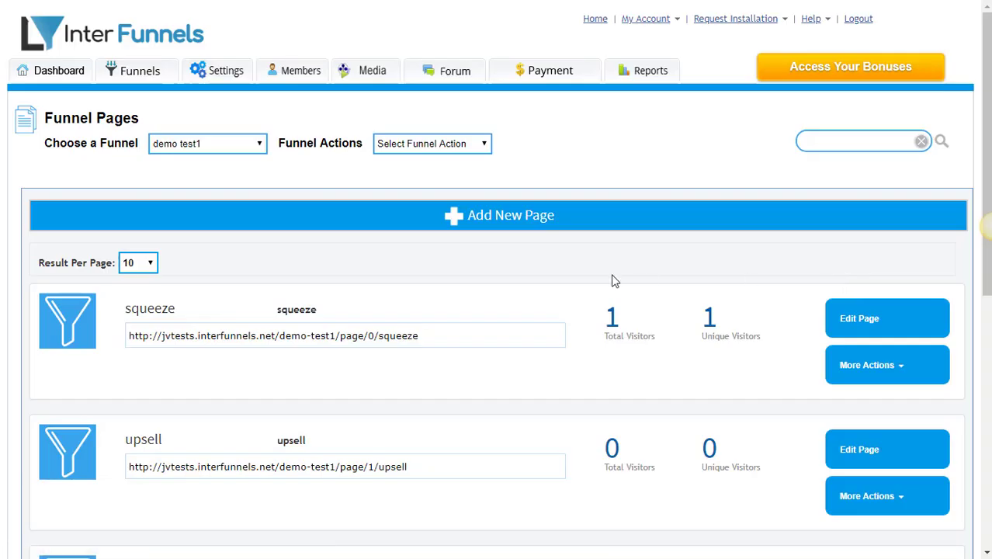
From the Dashboard, start a new funnel to bring up the Optin, Sales and Membership choices
{"action": "scroll", "coordinate": [509, 293], "scroll_direction": "down", "scroll_amount": 2}
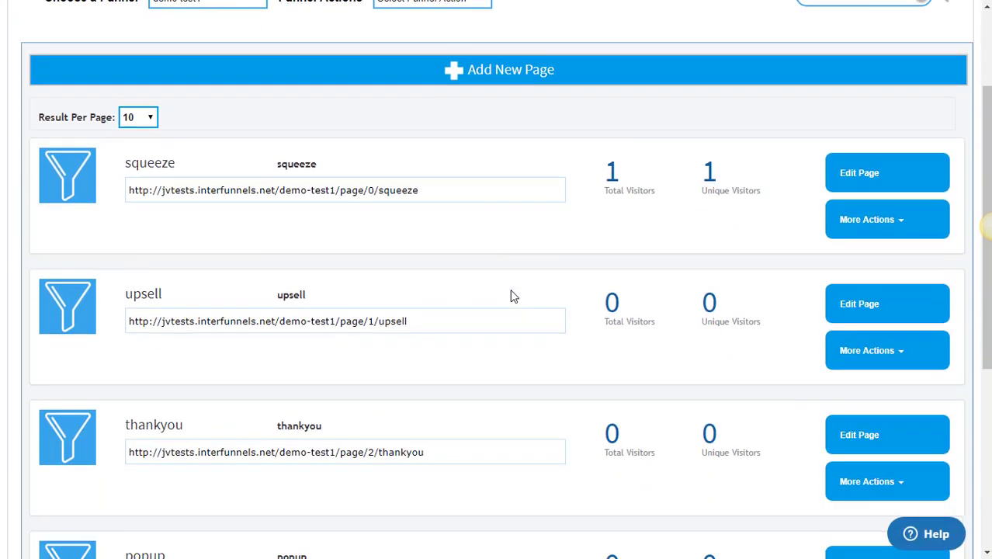
{"action": "scroll", "coordinate": [512, 295], "scroll_direction": "down", "scroll_amount": 2}
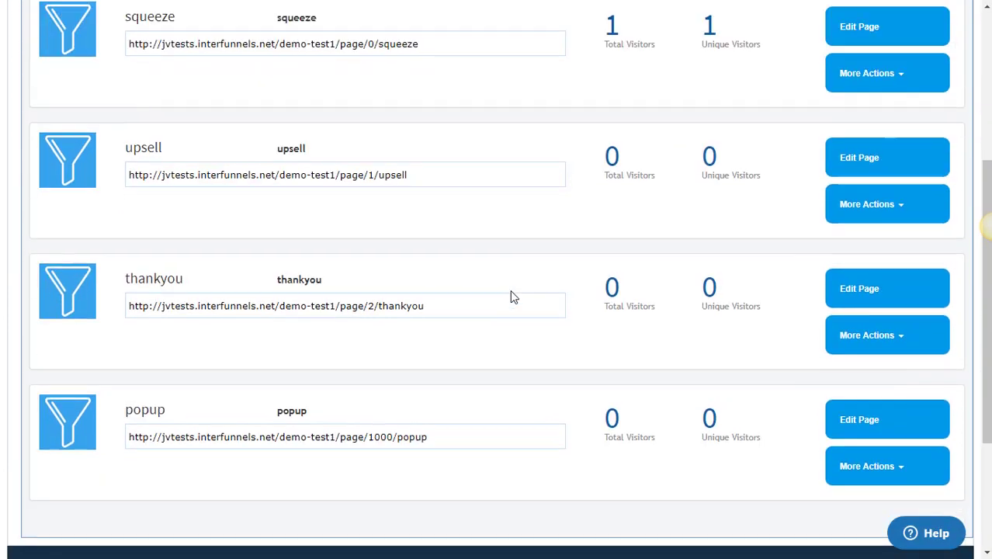
{"action": "scroll", "coordinate": [513, 296], "scroll_direction": "down", "scroll_amount": 1}
{"action": "scroll", "coordinate": [511, 296], "scroll_direction": "up", "scroll_amount": 2}
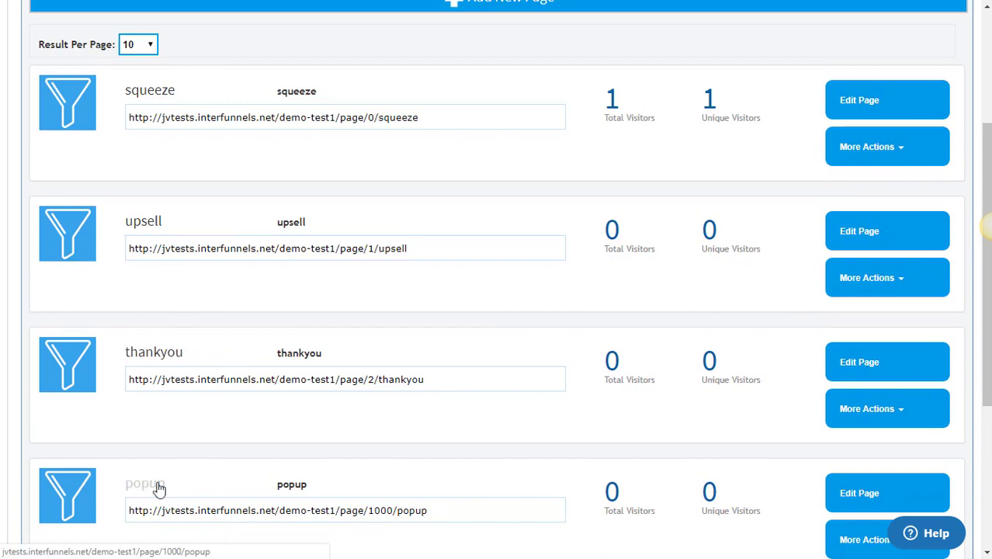
{"action": "scroll", "coordinate": [155, 482], "scroll_direction": "down", "scroll_amount": 1}
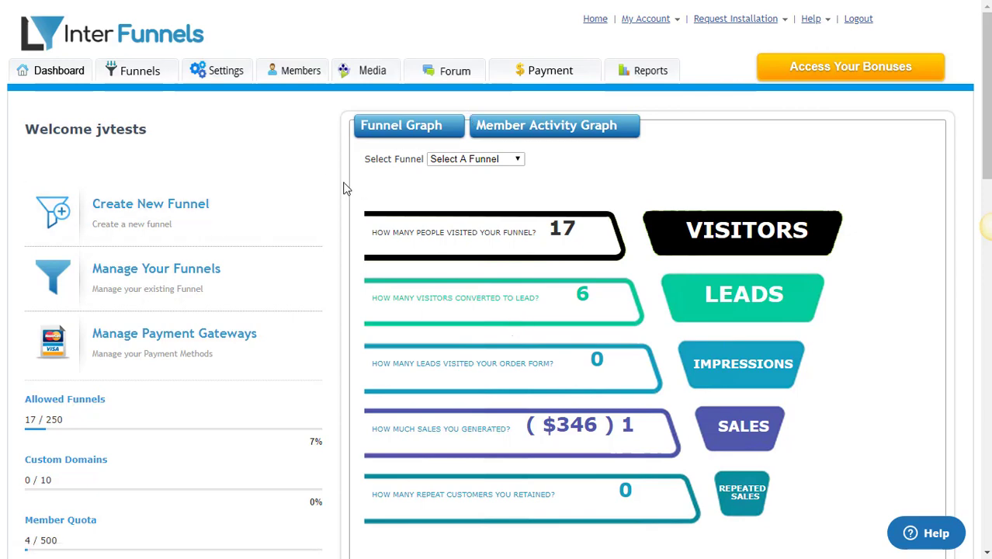
{"action": "left_click", "coordinate": [200, 227]}
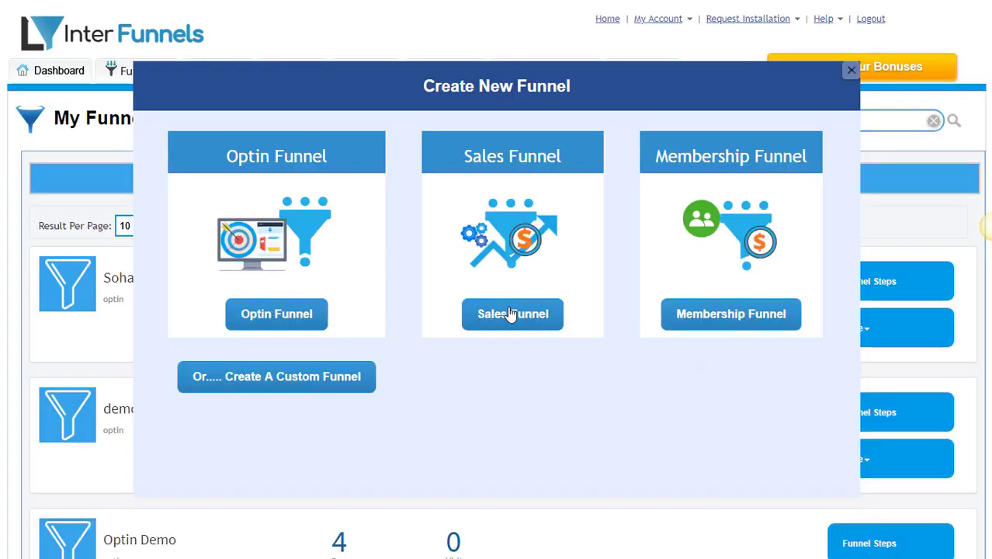
Choose a sales funnel, drop the extra upsell page, and use OPT-MODERN1 and SP-MODERN1 templates
{"action": "left_click", "coordinate": [510, 319]}
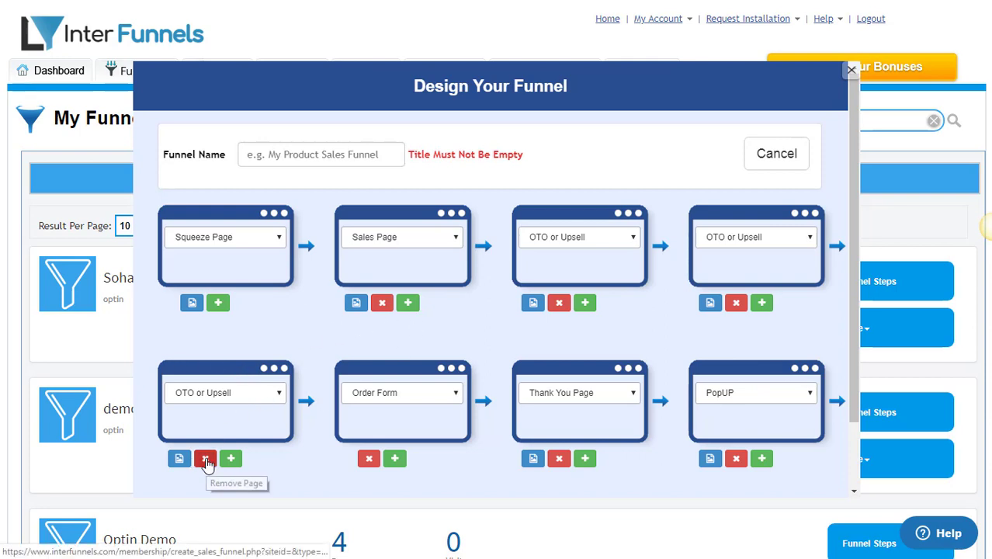
{"action": "left_click", "coordinate": [206, 459]}
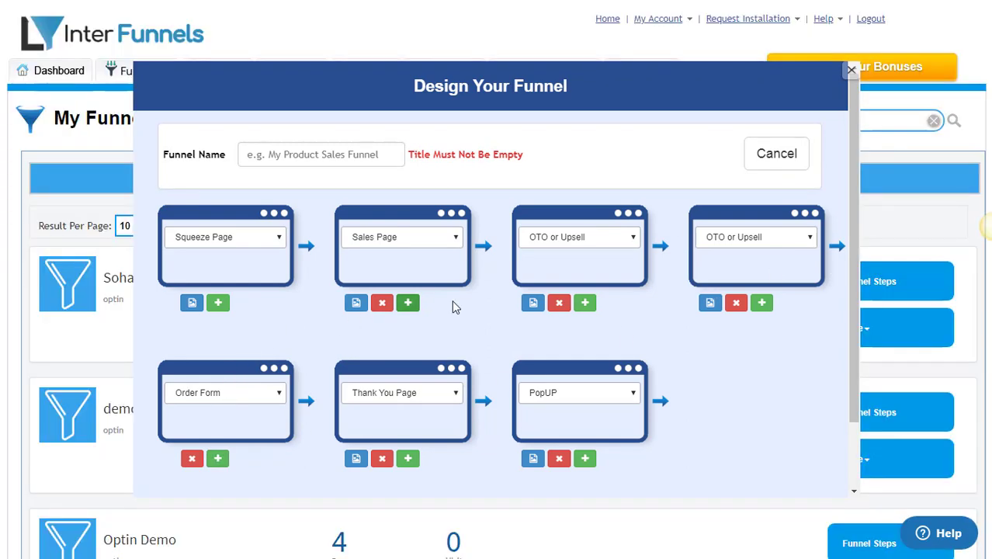
{"action": "left_click", "coordinate": [198, 313]}
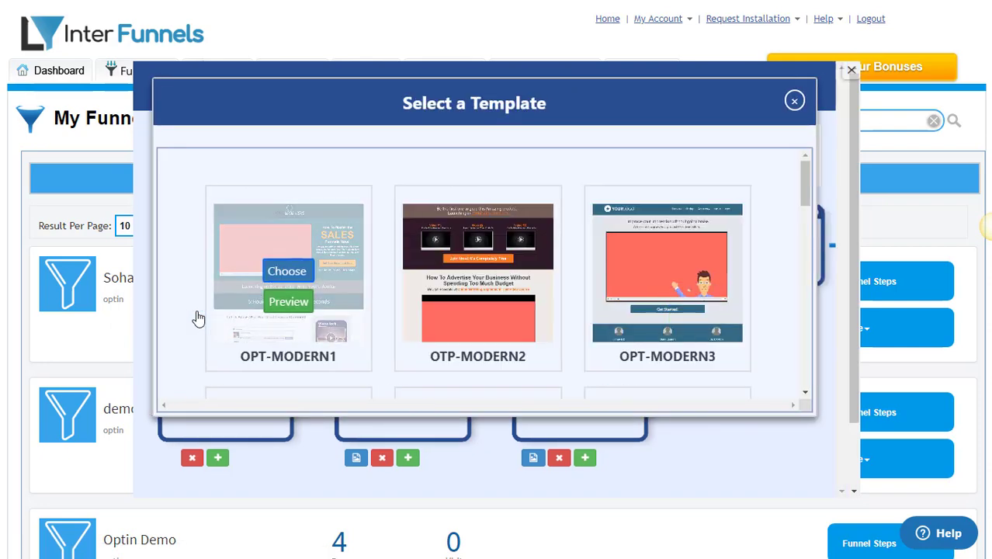
{"action": "left_click", "coordinate": [304, 273]}
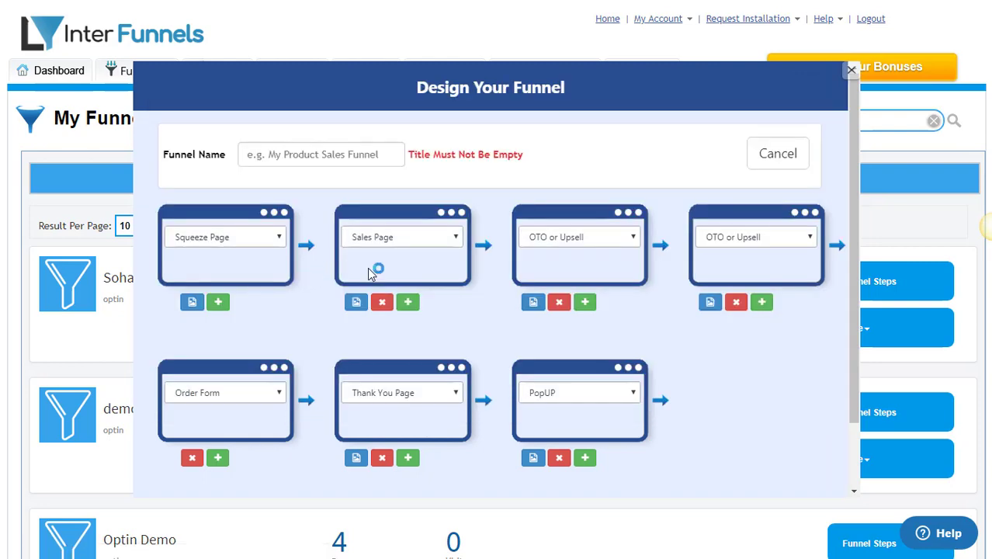
{"action": "left_click", "coordinate": [357, 301]}
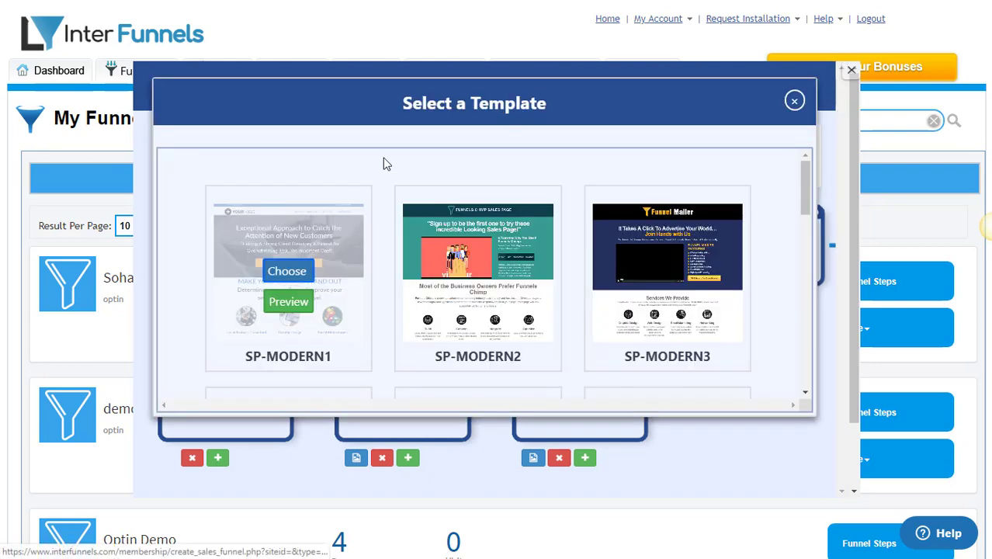
{"action": "left_click", "coordinate": [288, 269]}
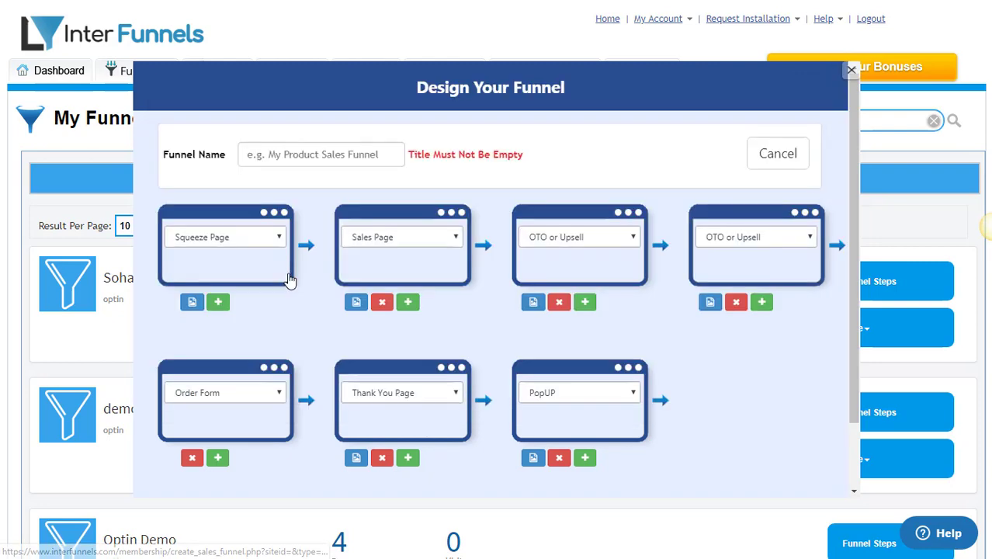
Use OTO-MODERN2 for the upsell, thankyou1 for the thank-you and POPUP1 for the popup page
{"action": "left_click", "coordinate": [533, 301]}
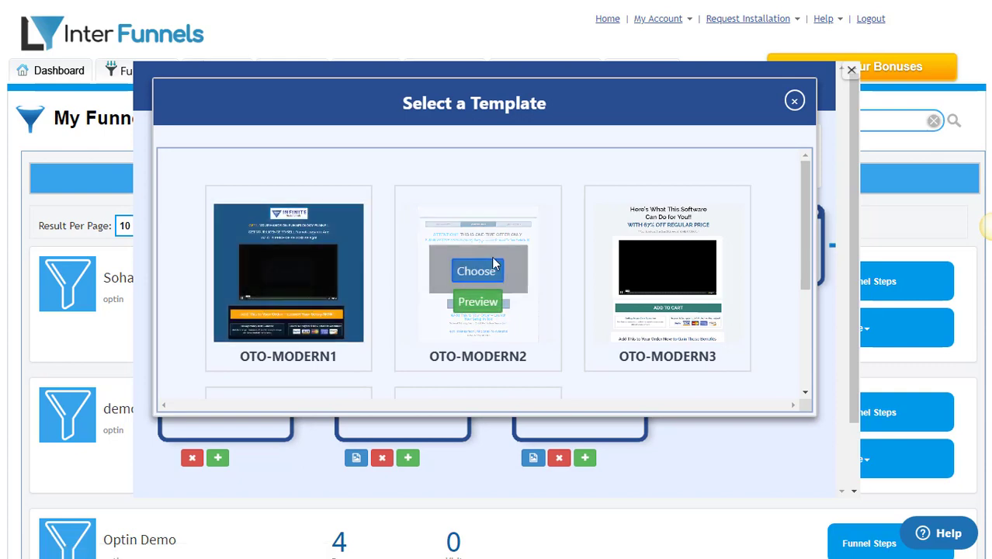
{"action": "left_click", "coordinate": [494, 266]}
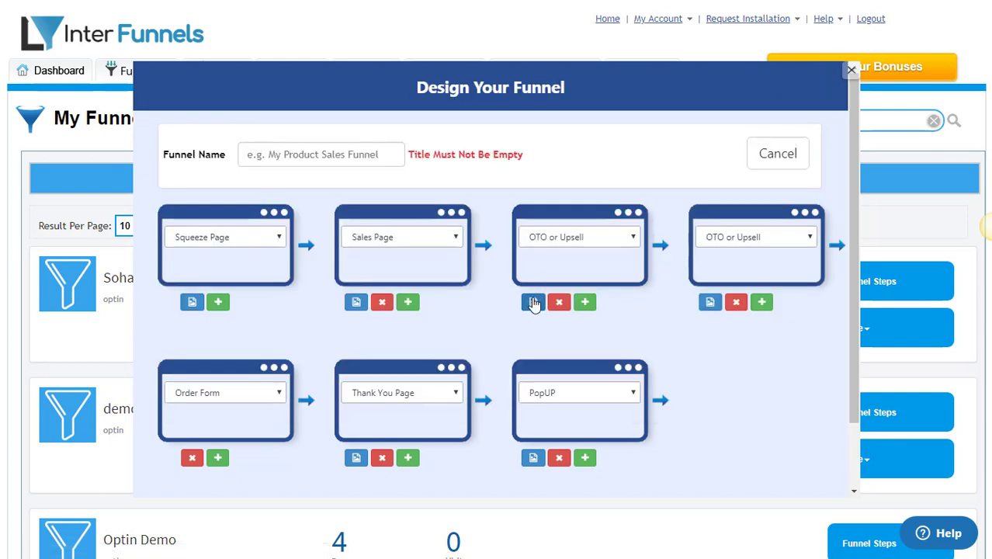
{"action": "left_click", "coordinate": [533, 302]}
{"action": "left_click", "coordinate": [464, 270]}
{"action": "left_click", "coordinate": [357, 458]}
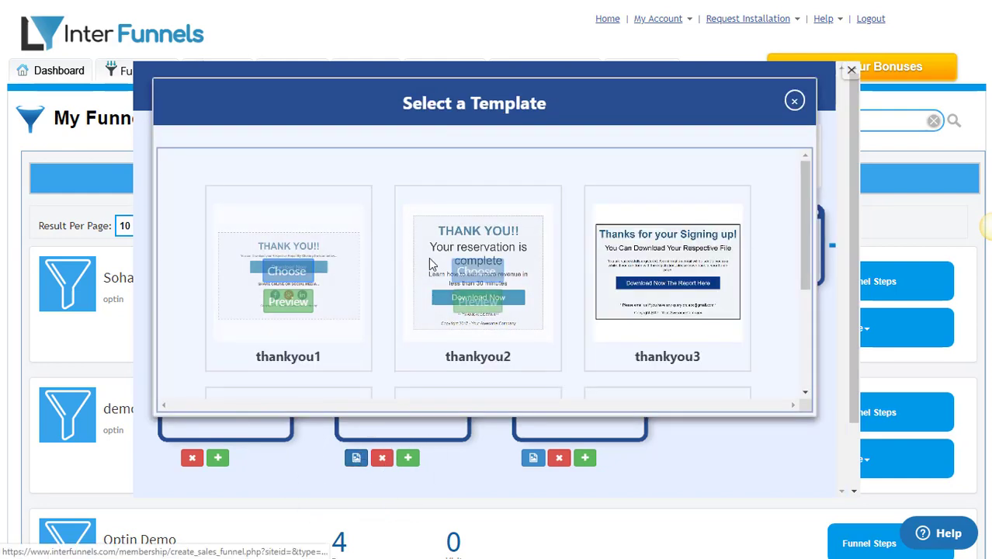
{"action": "left_click", "coordinate": [284, 272]}
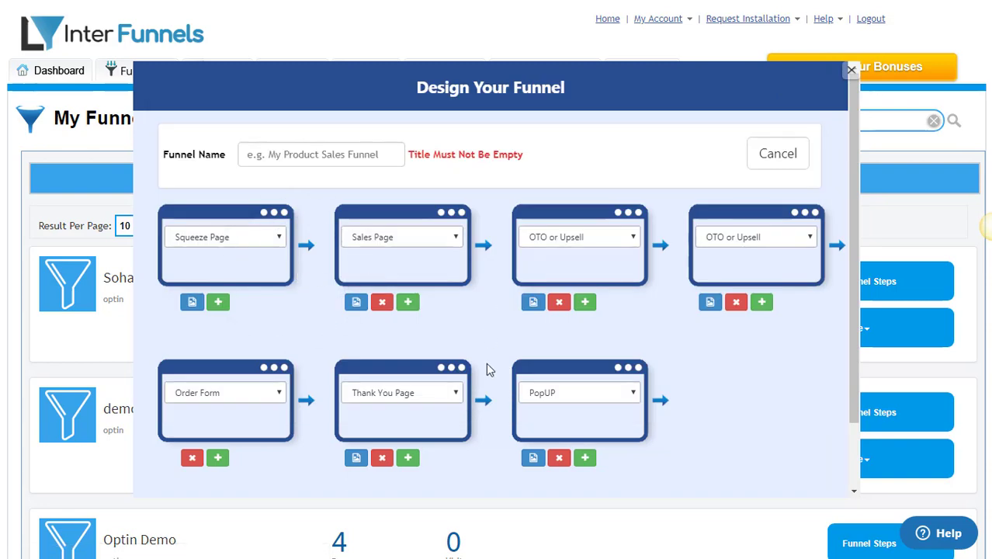
{"action": "left_click", "coordinate": [533, 457]}
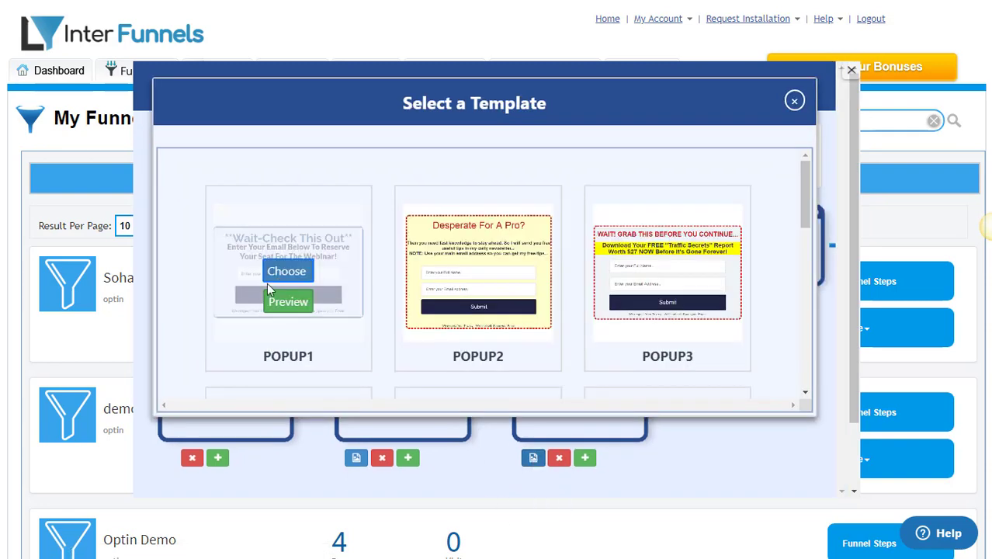
{"action": "left_click", "coordinate": [286, 270]}
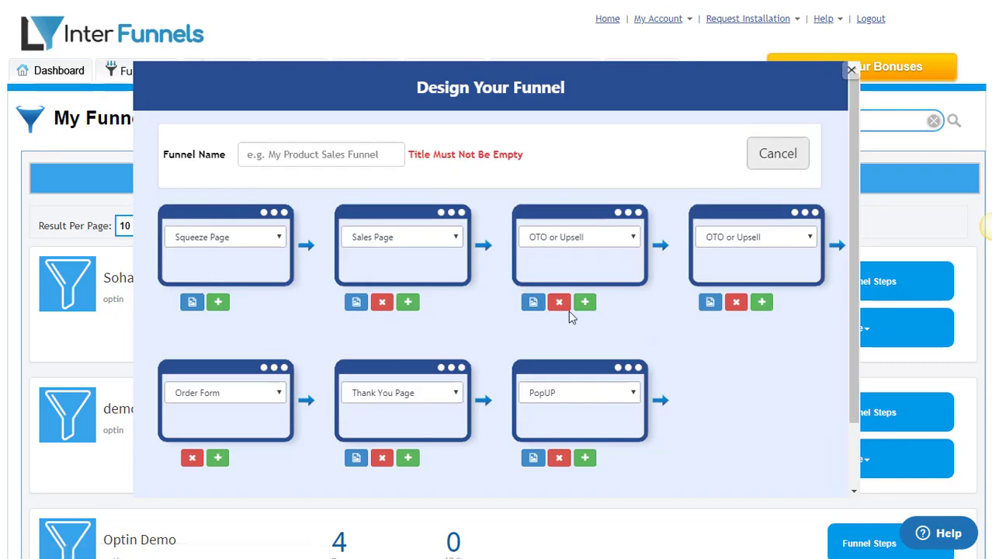
{"action": "left_click", "coordinate": [297, 164]}
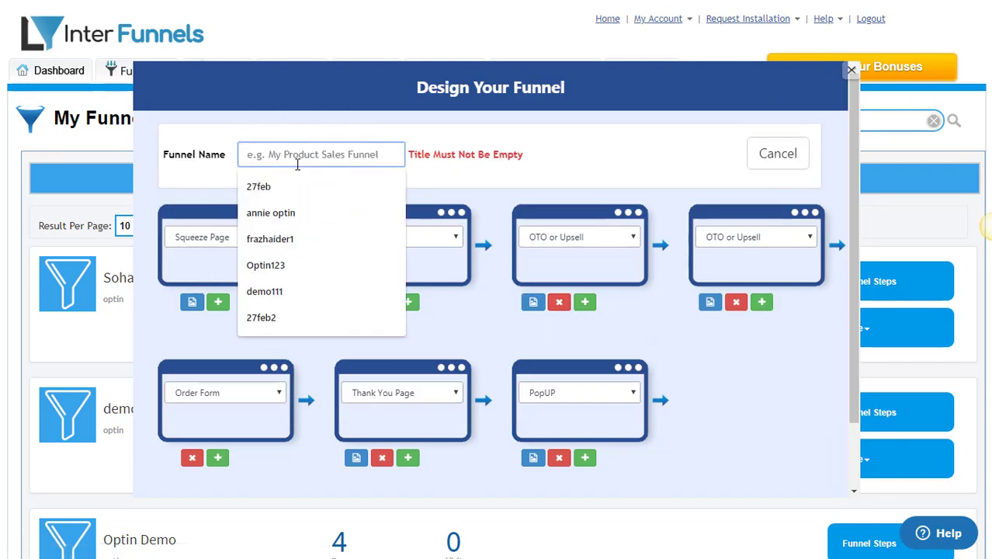
Name the funnel 'demo sales funnel', create it, and return to My Funnels
{"action": "type", "text": "demo sales funnel"}
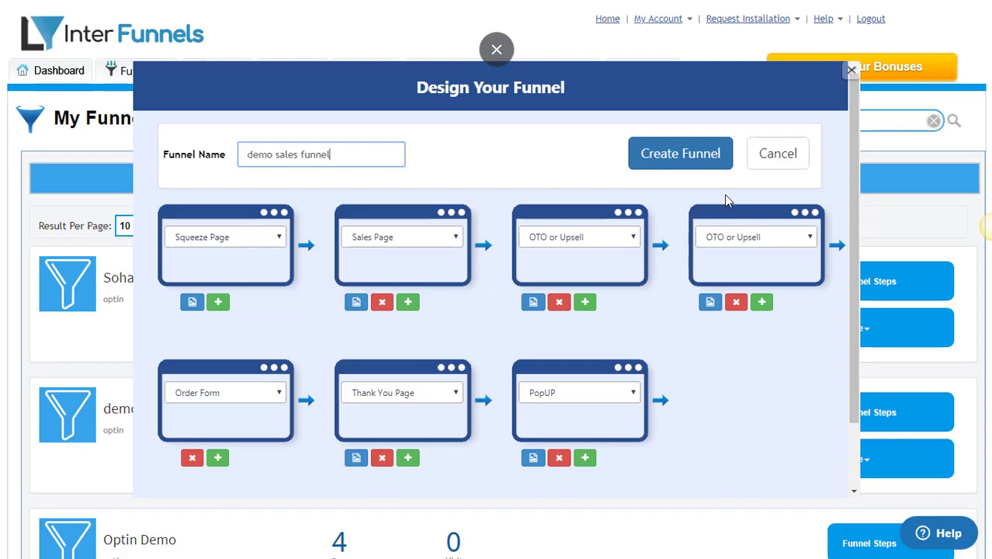
{"action": "left_click", "coordinate": [710, 162]}
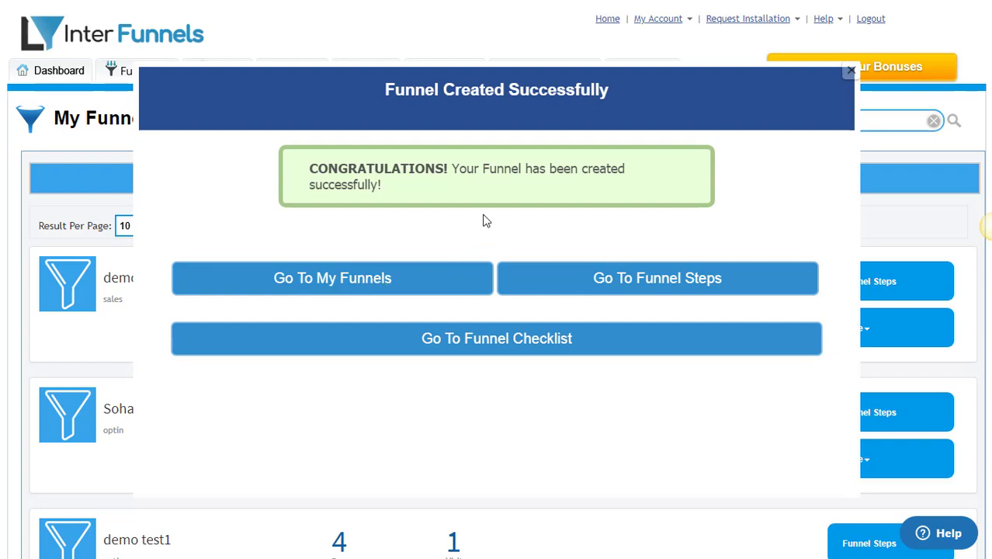
{"action": "left_click", "coordinate": [346, 286]}
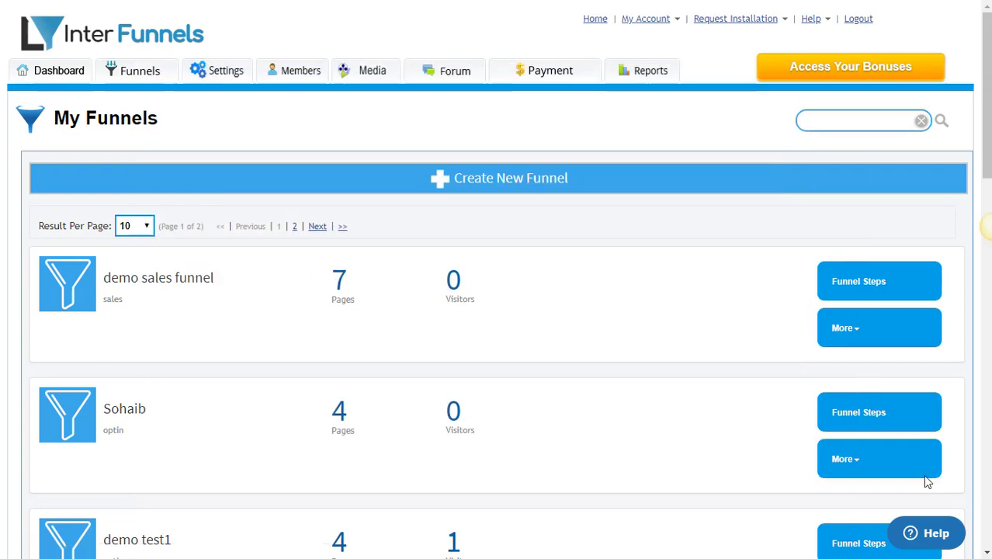
Open the demo sales funnel's settings and choose Paypal as the payment method
{"action": "left_click", "coordinate": [847, 328]}
{"action": "scroll", "coordinate": [838, 326], "scroll_direction": "down", "scroll_amount": 1}
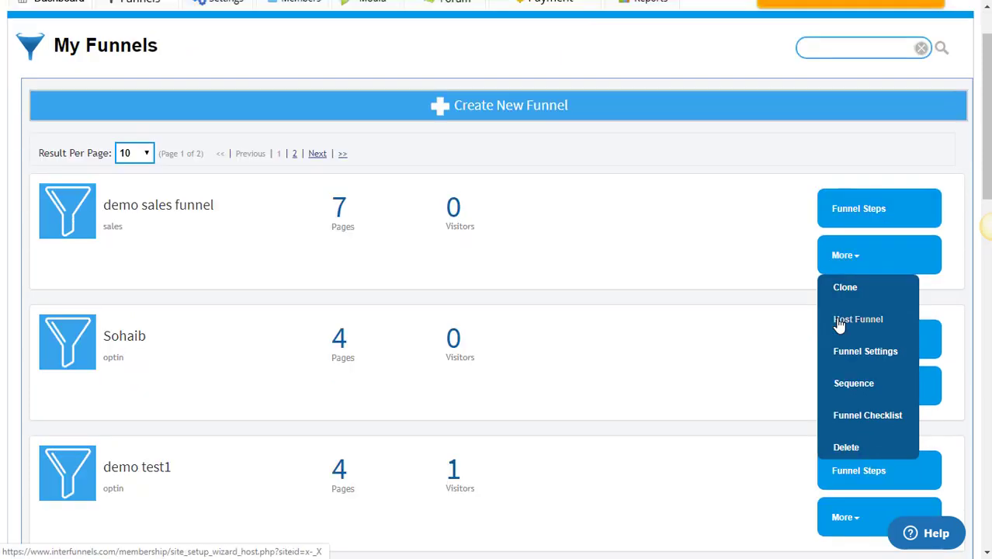
{"action": "left_click", "coordinate": [854, 363]}
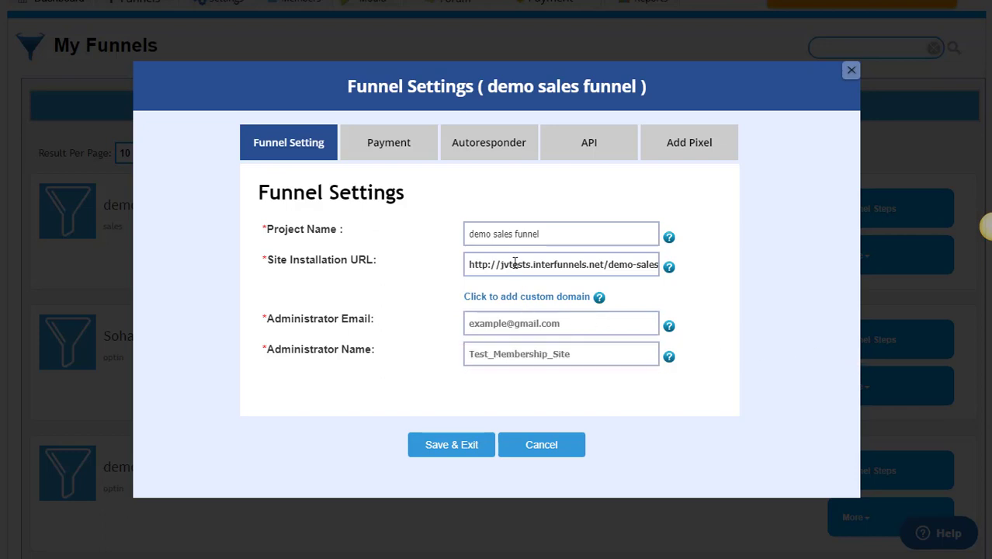
{"action": "left_click", "coordinate": [390, 145]}
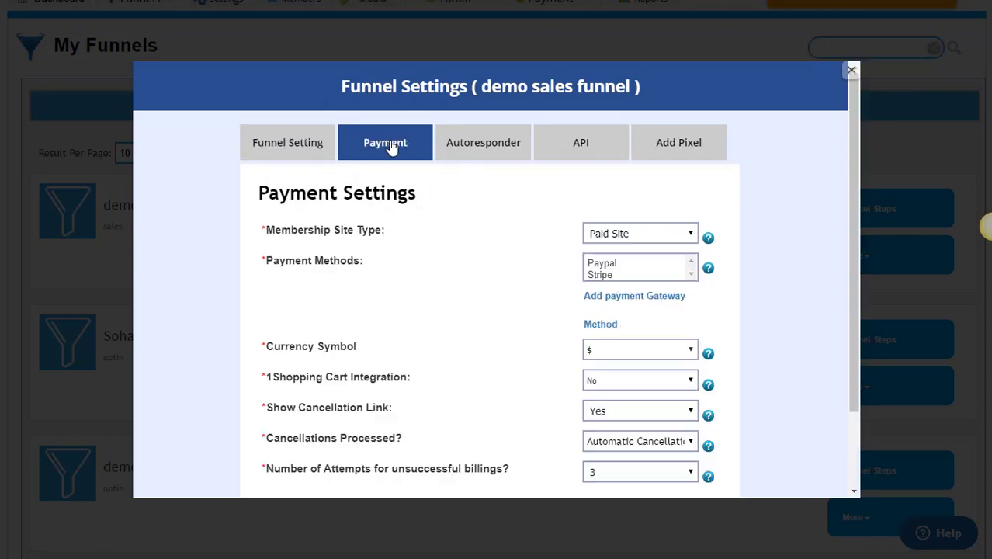
{"action": "scroll", "coordinate": [532, 292], "scroll_direction": "down", "scroll_amount": 3}
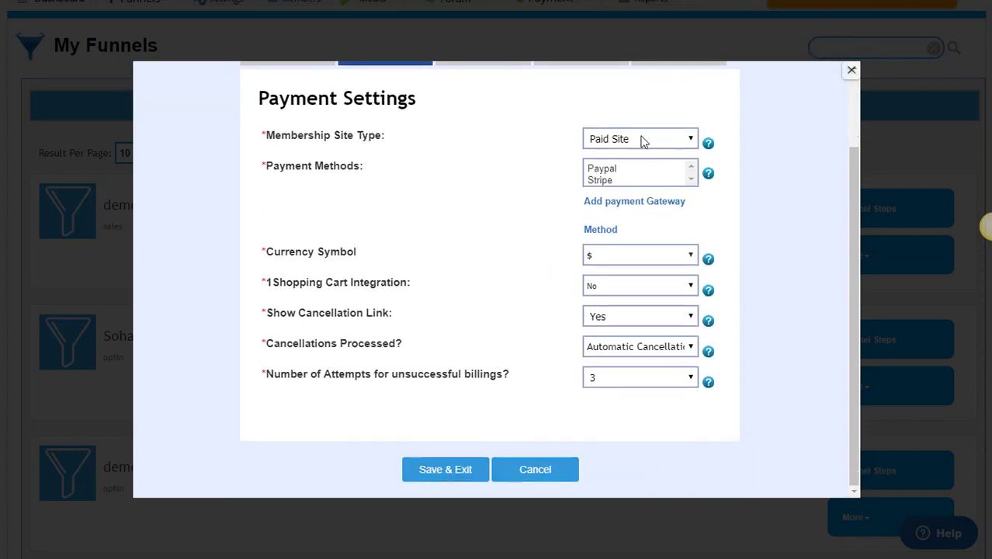
{"action": "left_click", "coordinate": [617, 172]}
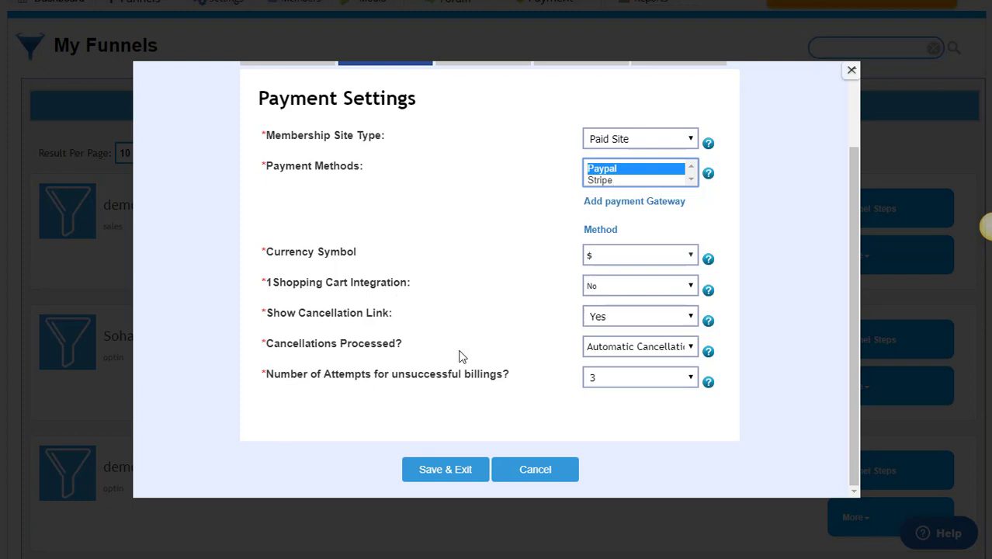
{"action": "scroll", "coordinate": [459, 356], "scroll_direction": "up", "scroll_amount": 3}
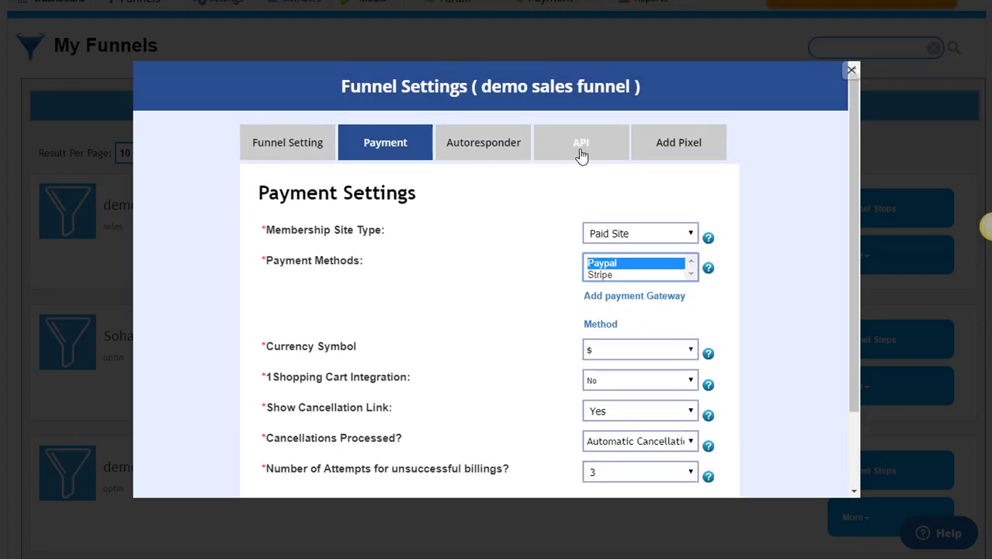
Turn on adding new members to an autoresponder and select Getresponse as the service
{"action": "left_click", "coordinate": [480, 153]}
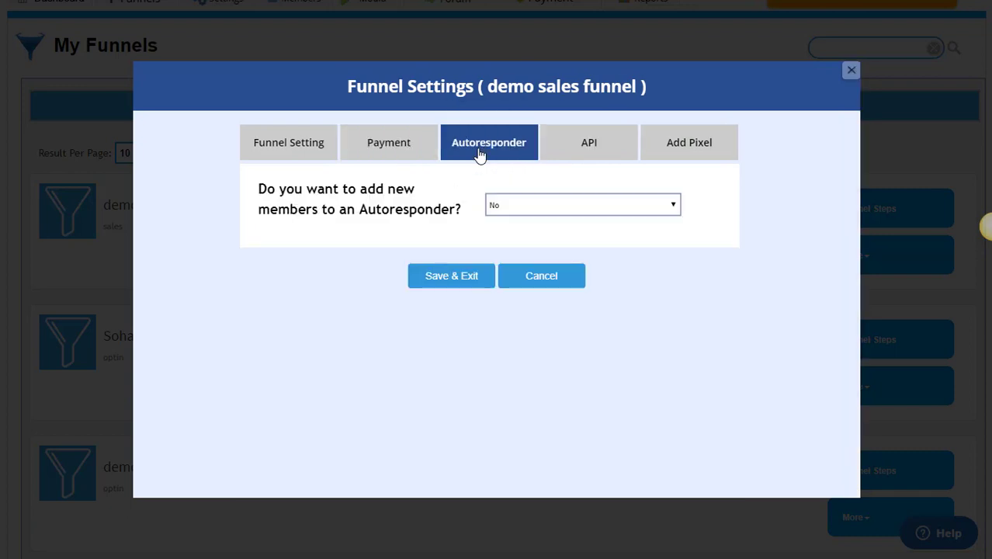
{"action": "left_click", "coordinate": [511, 205]}
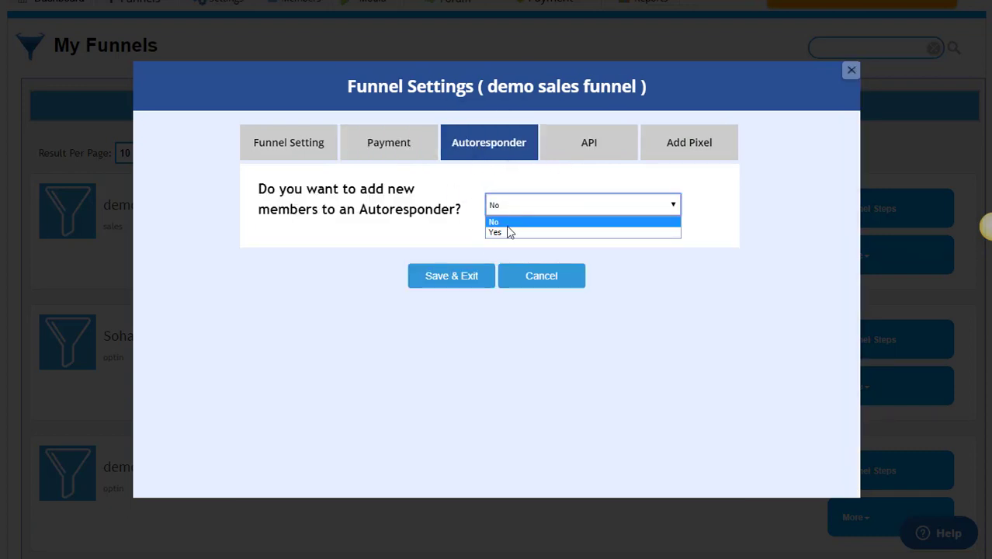
{"action": "left_click", "coordinate": [508, 232]}
{"action": "left_click", "coordinate": [531, 258]}
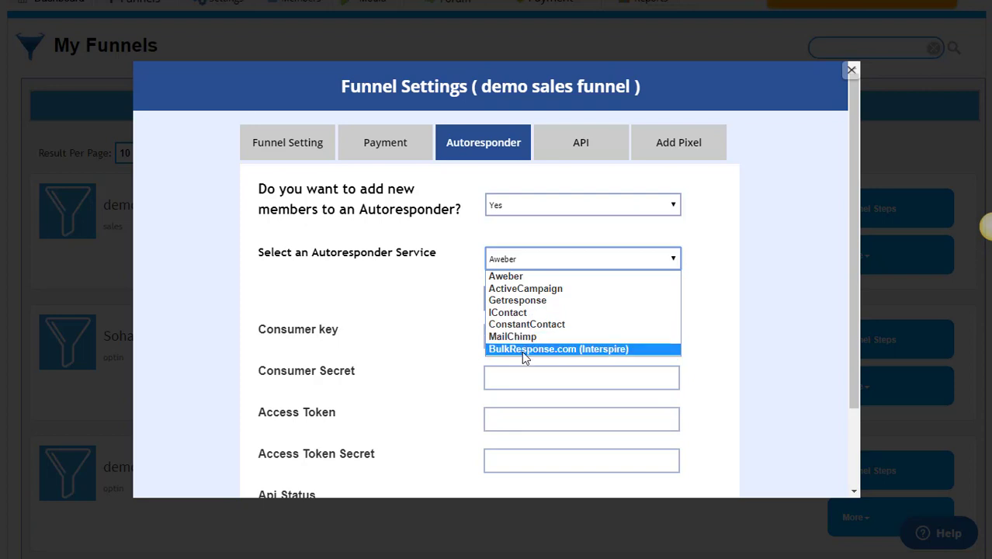
{"action": "left_click", "coordinate": [564, 257]}
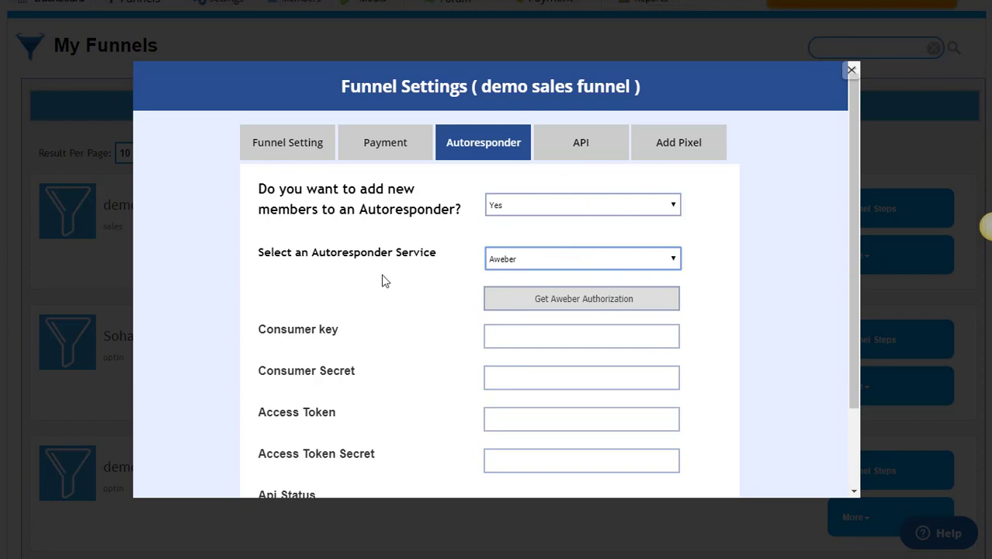
{"action": "left_click", "coordinate": [493, 335]}
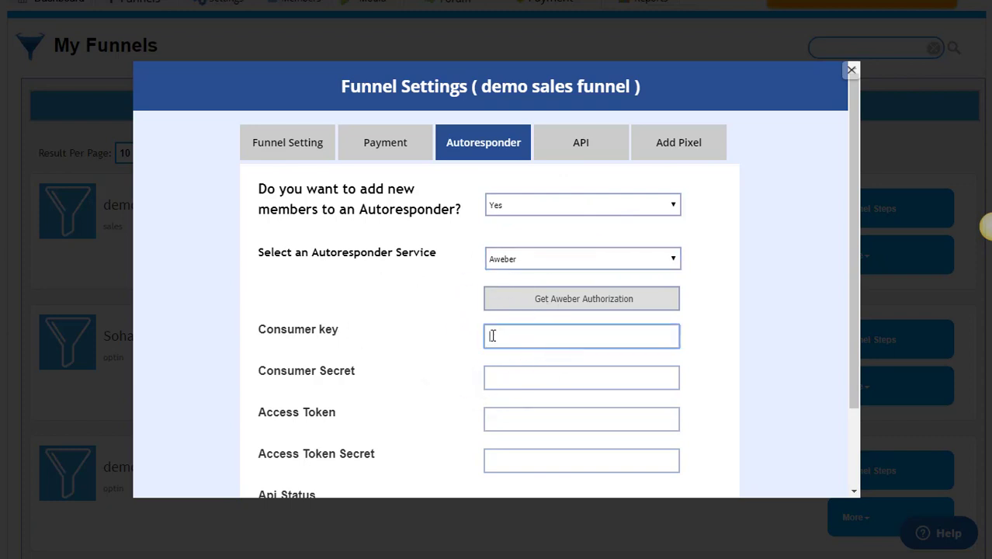
{"action": "scroll", "coordinate": [493, 334], "scroll_direction": "down", "scroll_amount": 1}
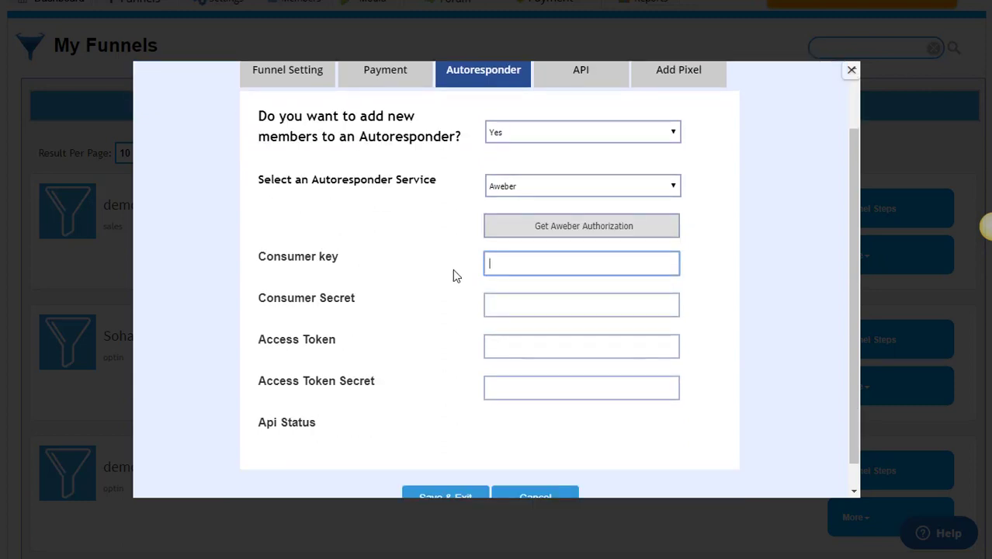
{"action": "left_click", "coordinate": [541, 194]}
{"action": "left_click", "coordinate": [531, 229]}
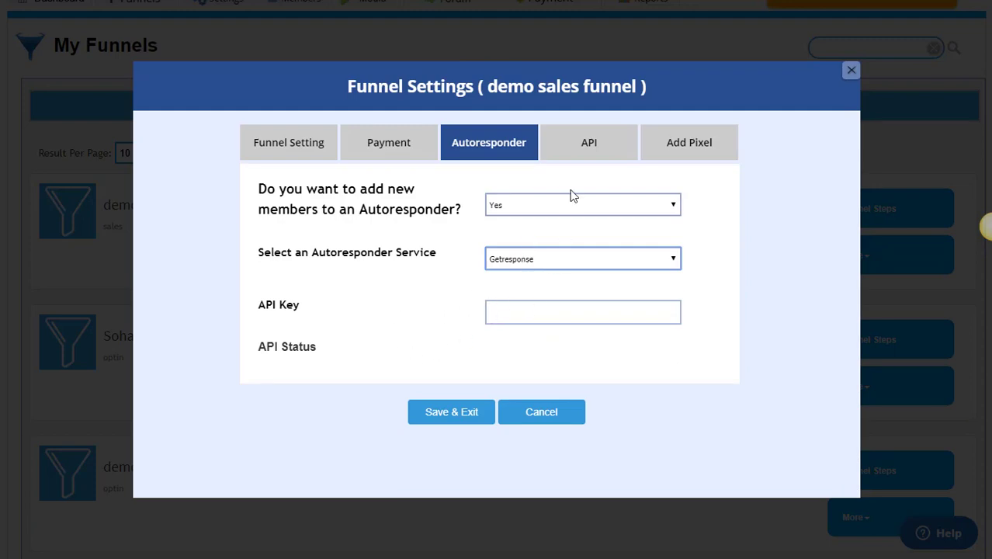
Look over the Add Pixel fields, then save and close the funnel settings
{"action": "left_click", "coordinate": [708, 155]}
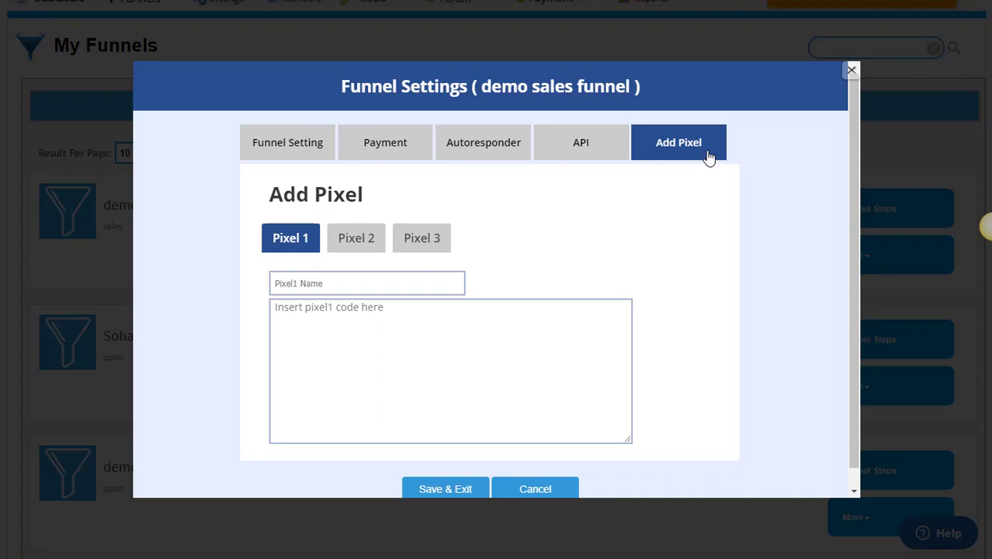
{"action": "left_click", "coordinate": [357, 287]}
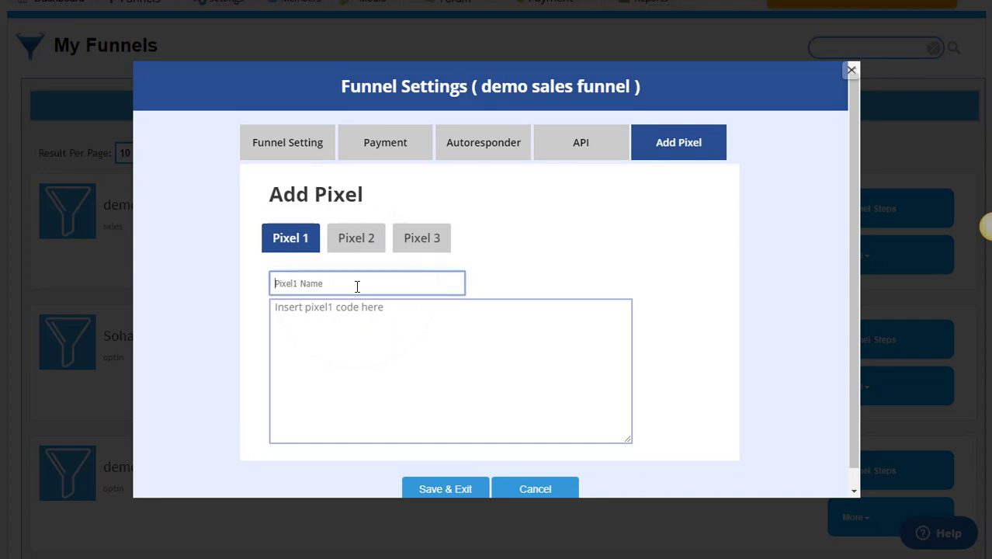
{"action": "left_click", "coordinate": [357, 323]}
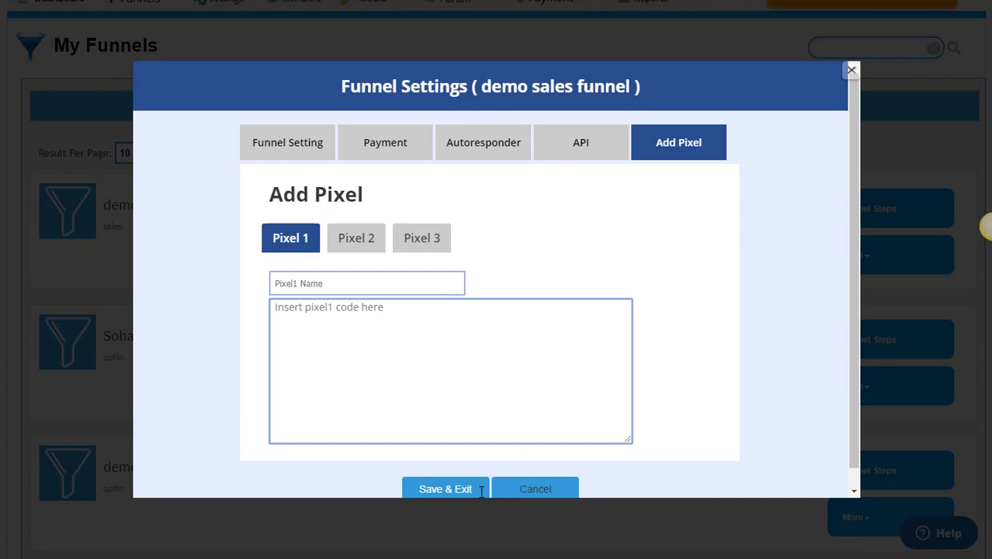
{"action": "left_click", "coordinate": [448, 490]}
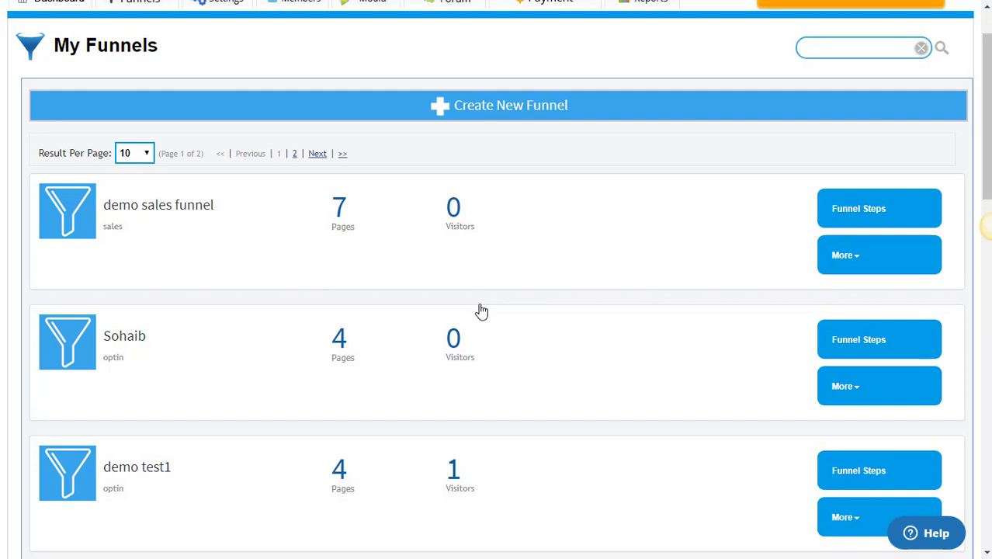
Open the demo sales funnel's steps and start editing the squeeze page
{"action": "left_click", "coordinate": [846, 207]}
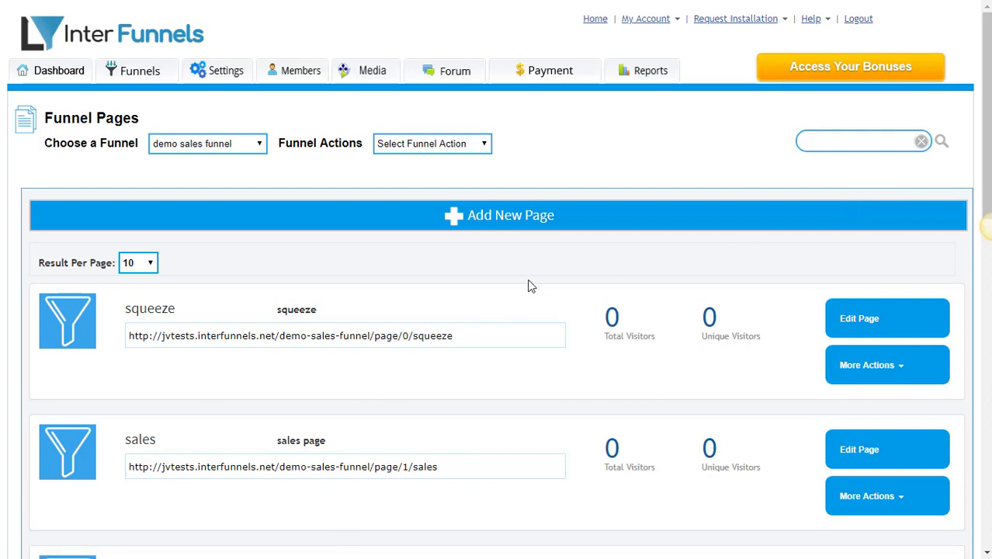
{"action": "scroll", "coordinate": [528, 287], "scroll_direction": "down", "scroll_amount": 1}
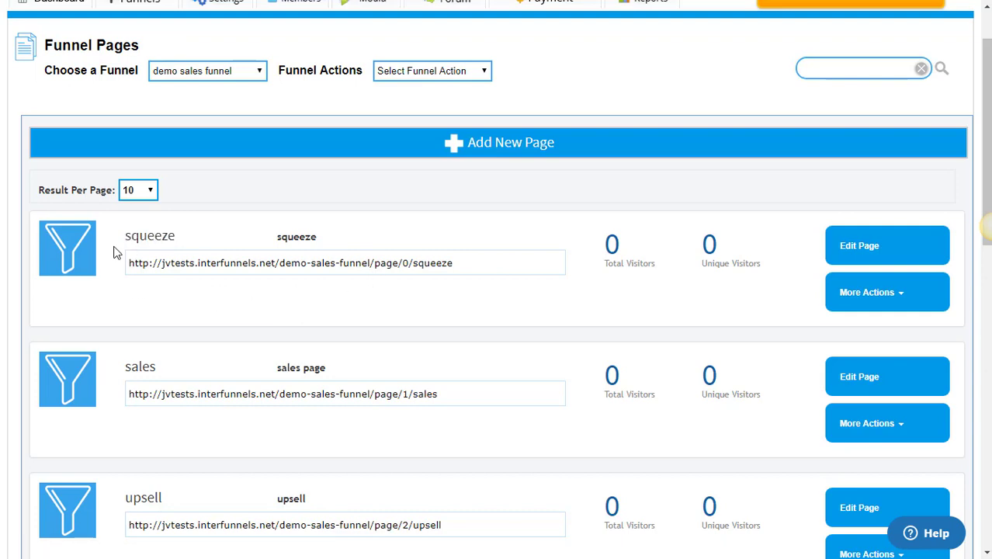
{"action": "scroll", "coordinate": [113, 253], "scroll_direction": "down", "scroll_amount": 1}
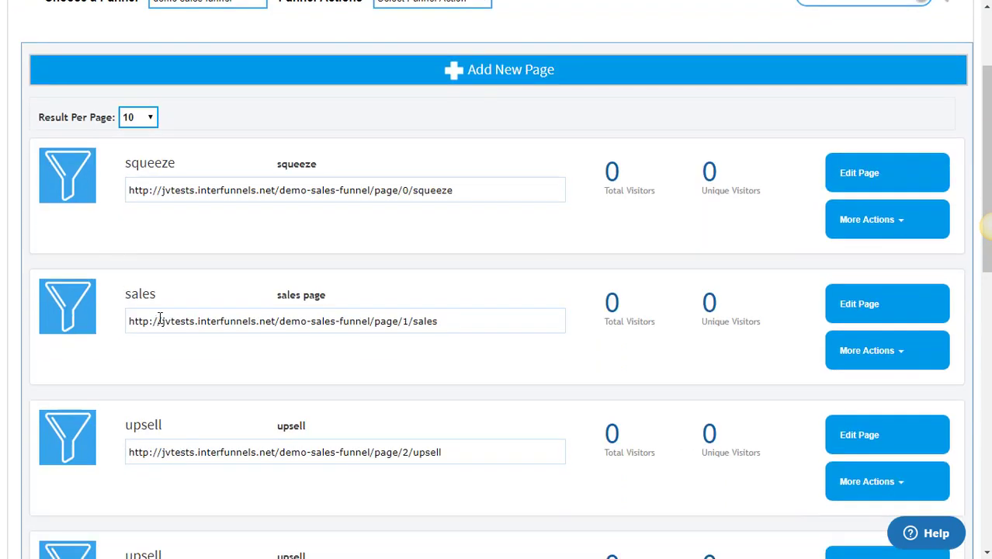
{"action": "scroll", "coordinate": [147, 418], "scroll_direction": "down", "scroll_amount": 1}
{"action": "scroll", "coordinate": [148, 419], "scroll_direction": "up", "scroll_amount": 3}
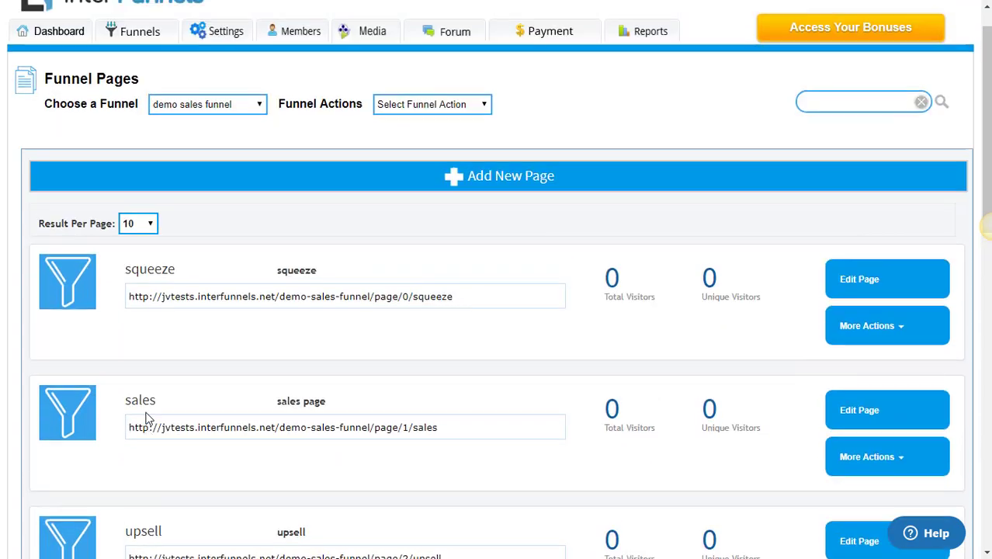
{"action": "scroll", "coordinate": [149, 418], "scroll_direction": "down", "scroll_amount": 2}
{"action": "left_click", "coordinate": [908, 204]}
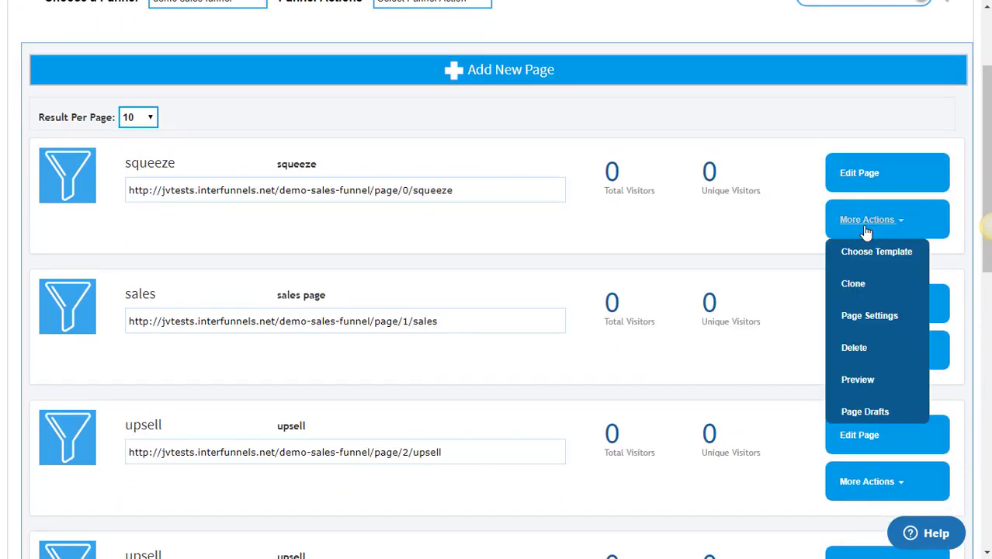
{"action": "left_click", "coordinate": [873, 169]}
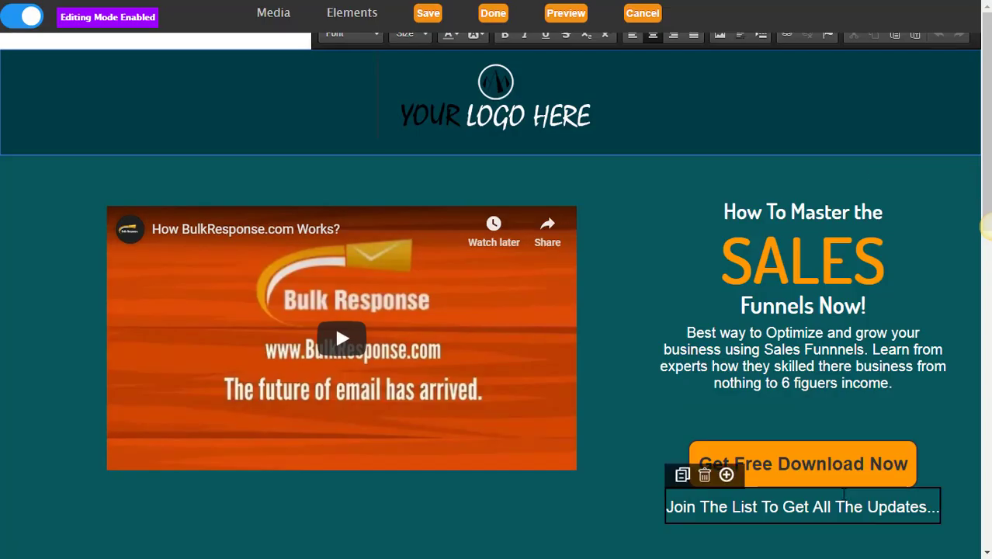
Link the Get Free Download Now button to the next funnel step and save the page
{"action": "scroll", "coordinate": [800, 460], "scroll_direction": "down", "scroll_amount": 1}
{"action": "scroll", "coordinate": [800, 460], "scroll_direction": "down", "scroll_amount": 1}
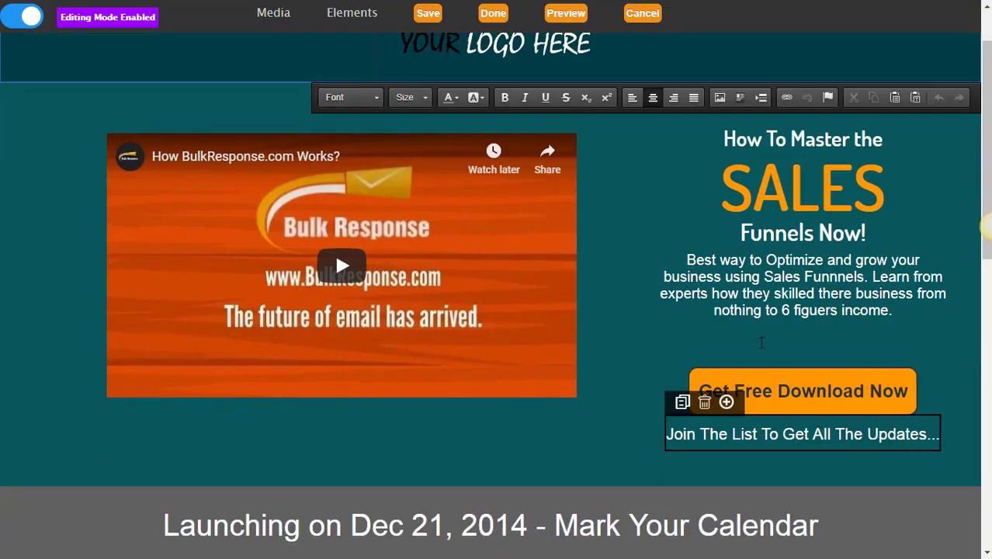
{"action": "left_click", "coordinate": [705, 342]}
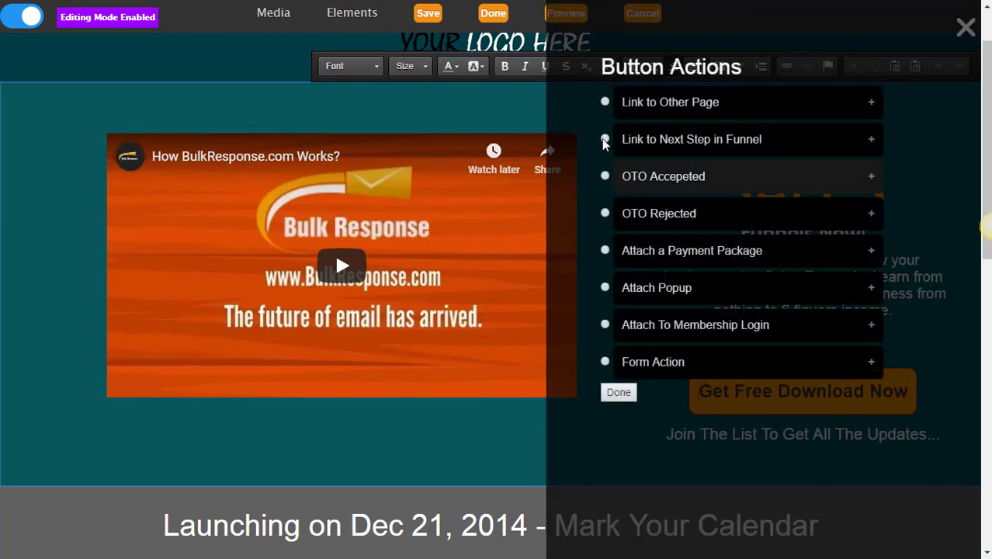
{"action": "left_click", "coordinate": [606, 140]}
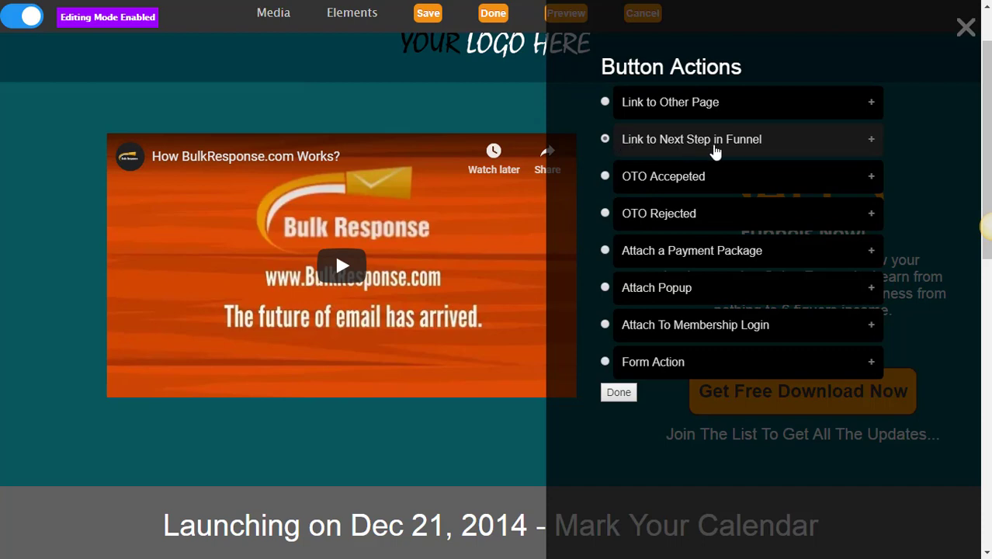
{"action": "left_click", "coordinate": [619, 394]}
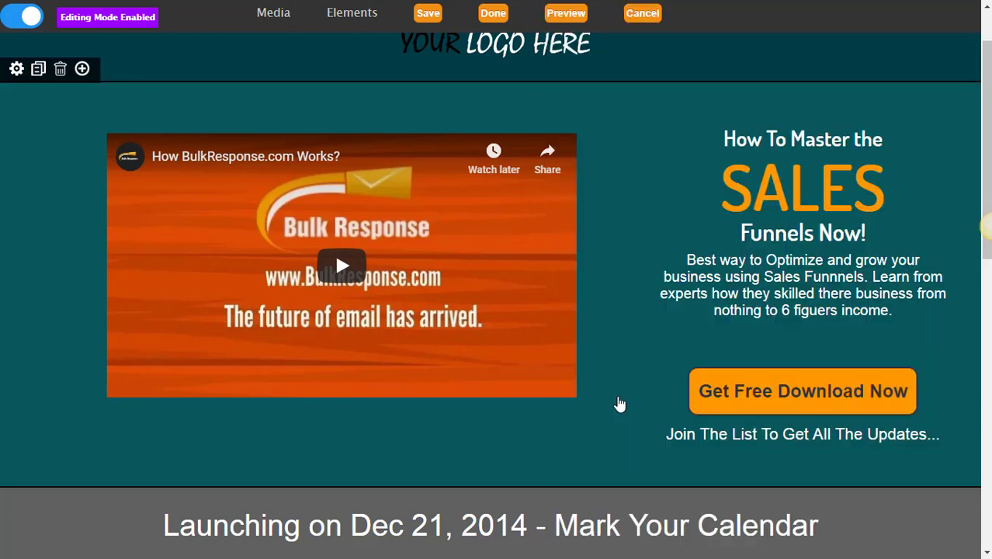
{"action": "left_click", "coordinate": [430, 14]}
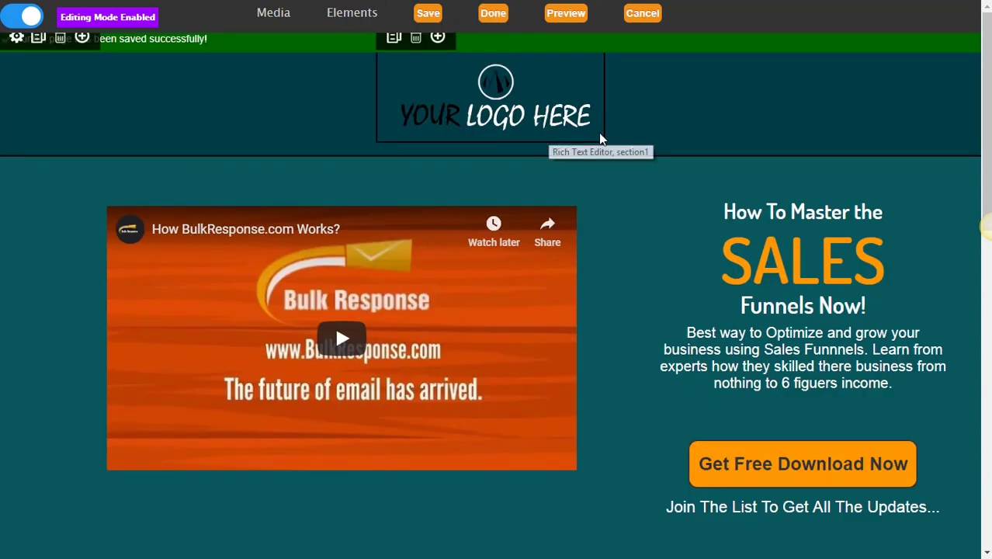
{"action": "left_click", "coordinate": [501, 29]}
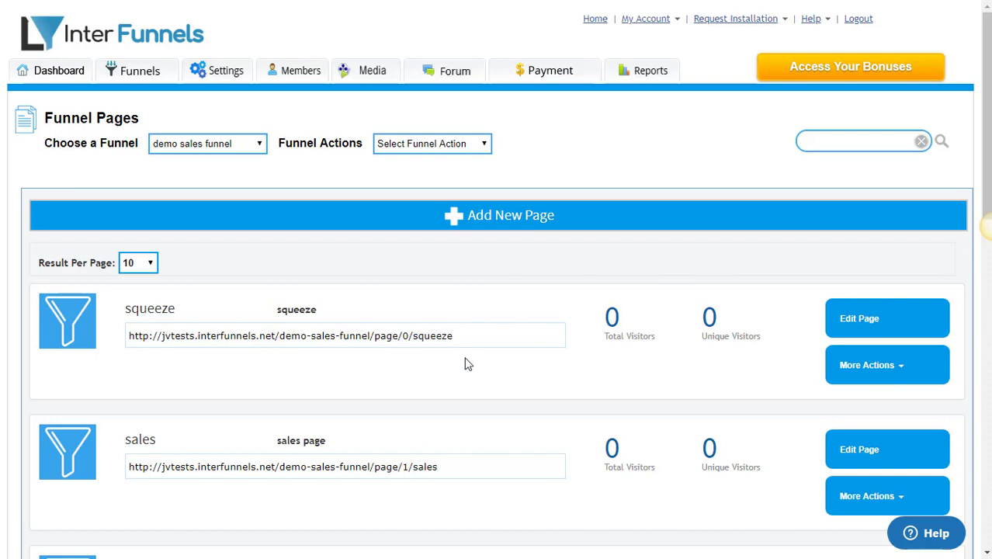
{"action": "scroll", "coordinate": [468, 364], "scroll_direction": "down", "scroll_amount": 2}
Link the sales page's Join Our Community button to the next funnel step and save it
{"action": "left_click", "coordinate": [871, 308]}
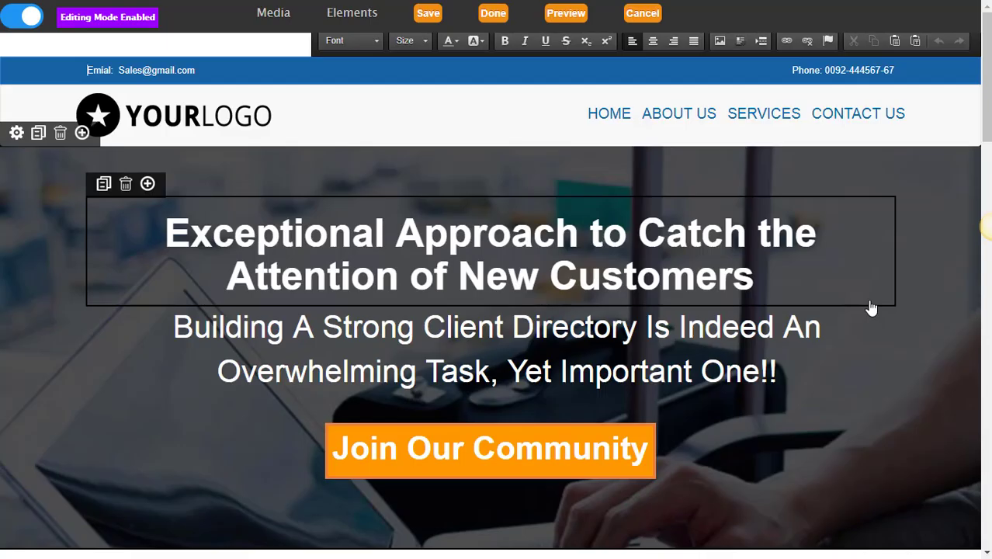
{"action": "scroll", "coordinate": [471, 324], "scroll_direction": "down", "scroll_amount": 2}
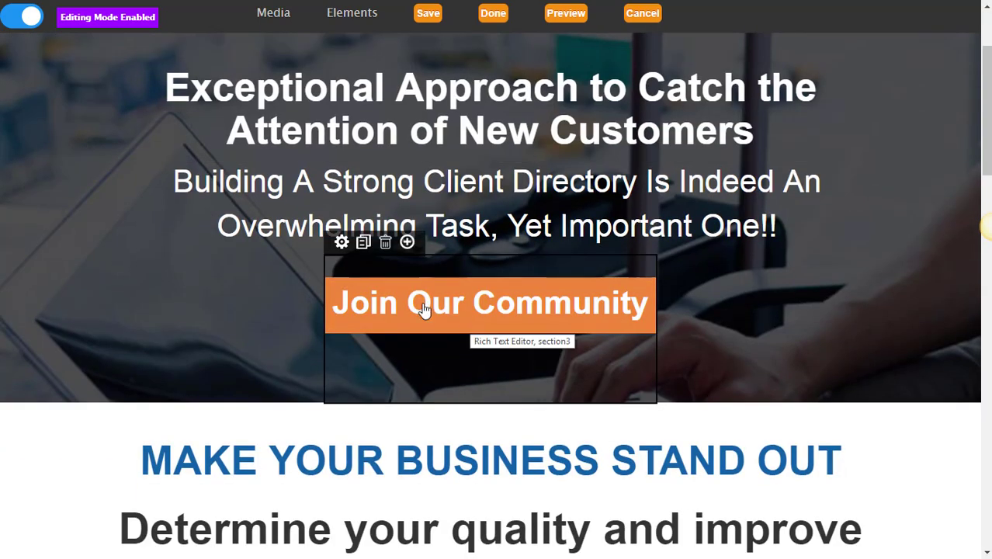
{"action": "left_click", "coordinate": [339, 247]}
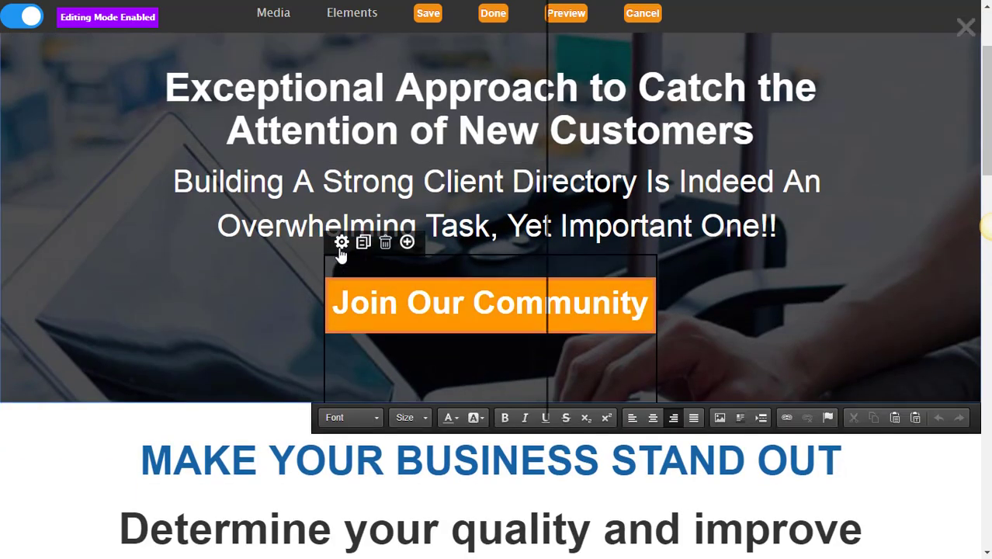
{"action": "left_click", "coordinate": [340, 249]}
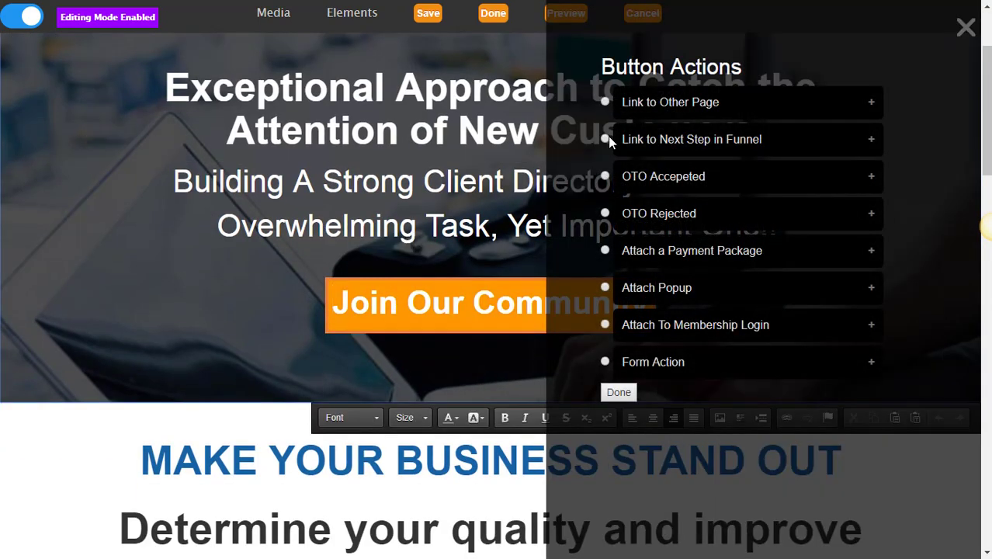
{"action": "left_click", "coordinate": [605, 139]}
{"action": "left_click", "coordinate": [619, 394]}
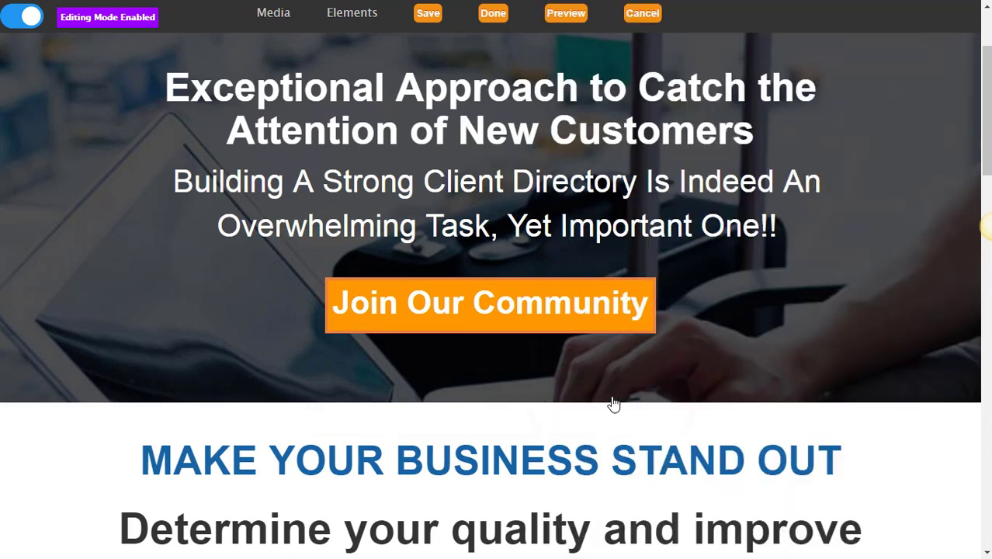
{"action": "left_click", "coordinate": [430, 16]}
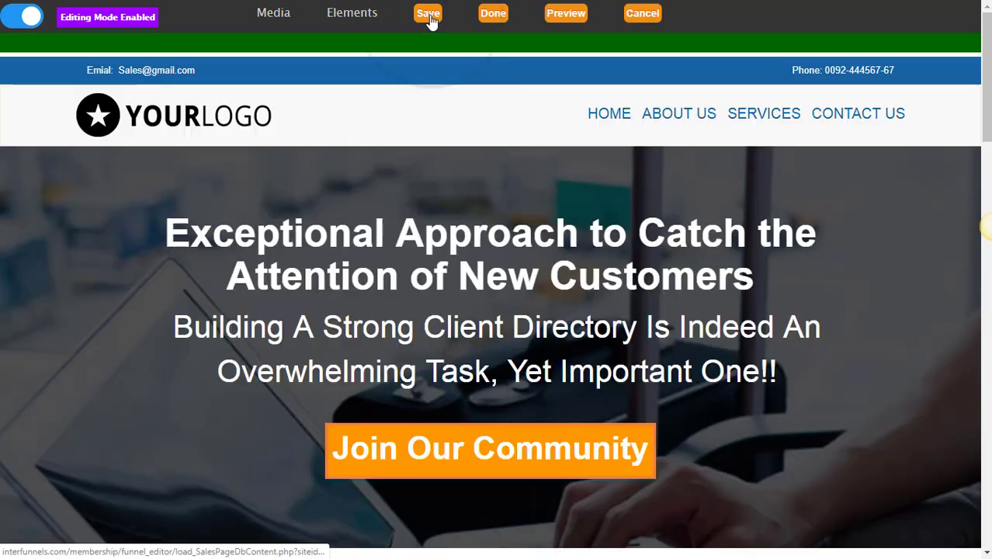
{"action": "left_click", "coordinate": [495, 19]}
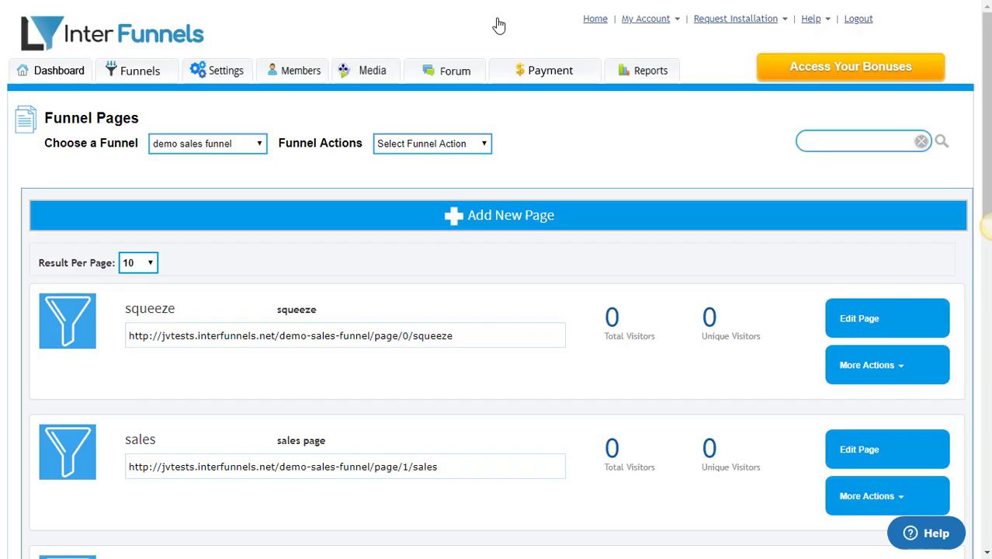
Open Upsell Settings from the upsell page and set up the first upsell priced 10
{"action": "scroll", "coordinate": [499, 337], "scroll_direction": "down", "scroll_amount": 4}
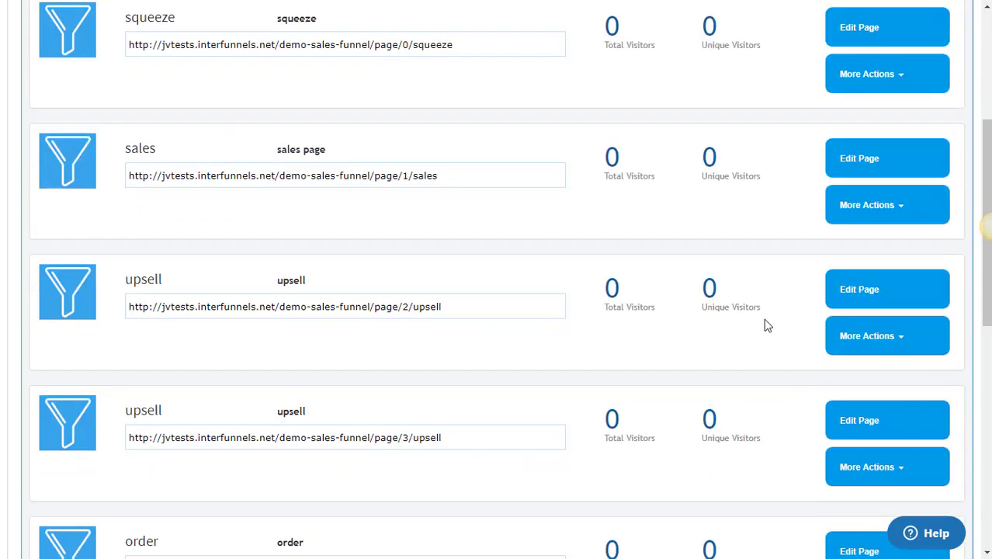
{"action": "scroll", "coordinate": [432, 145], "scroll_direction": "down", "scroll_amount": 1}
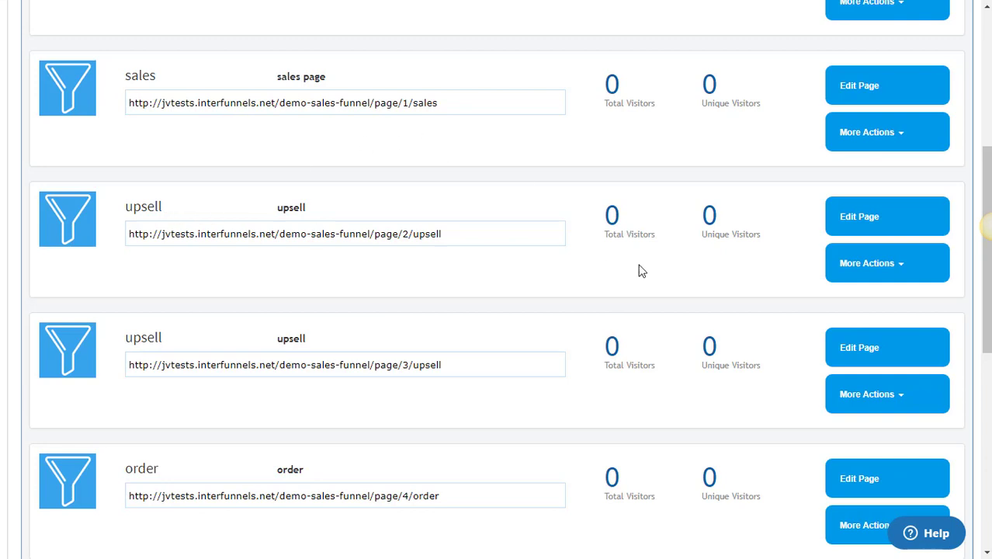
{"action": "left_click", "coordinate": [869, 264]}
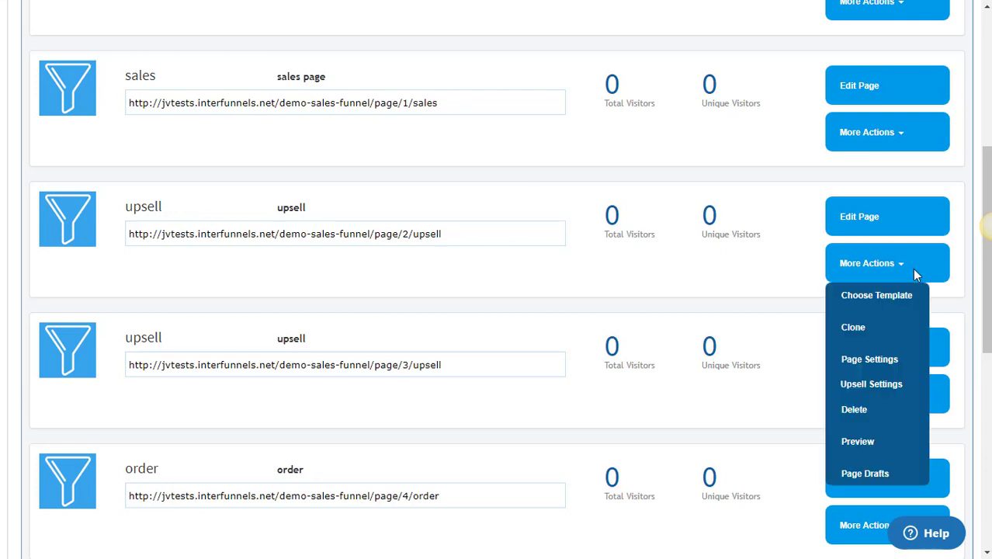
{"action": "left_click", "coordinate": [871, 383]}
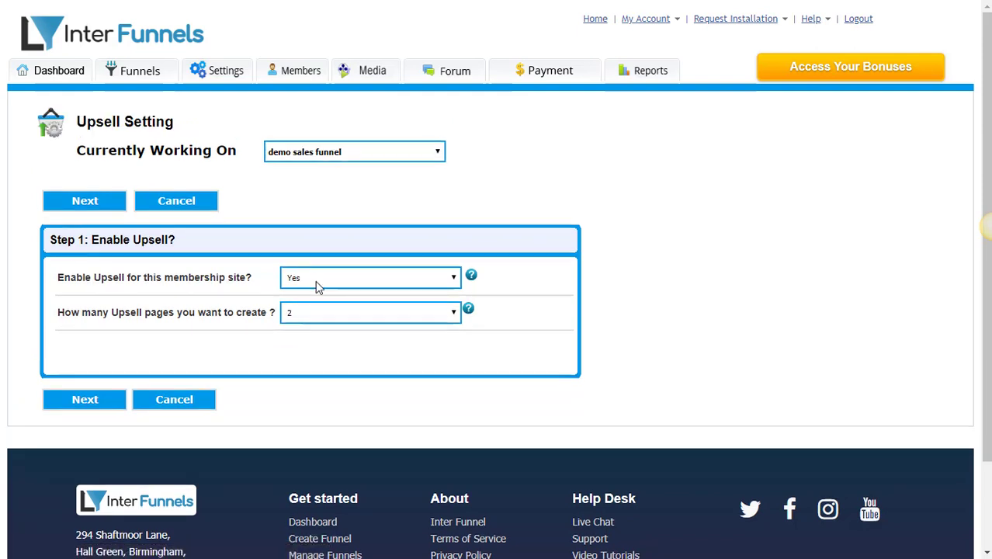
{"action": "left_click", "coordinate": [92, 396]}
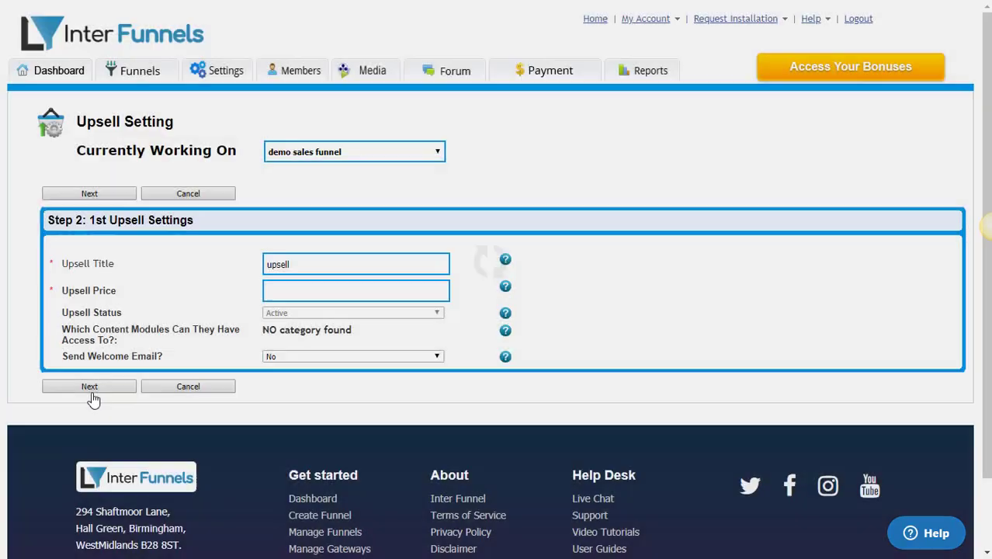
{"action": "left_click", "coordinate": [304, 294]}
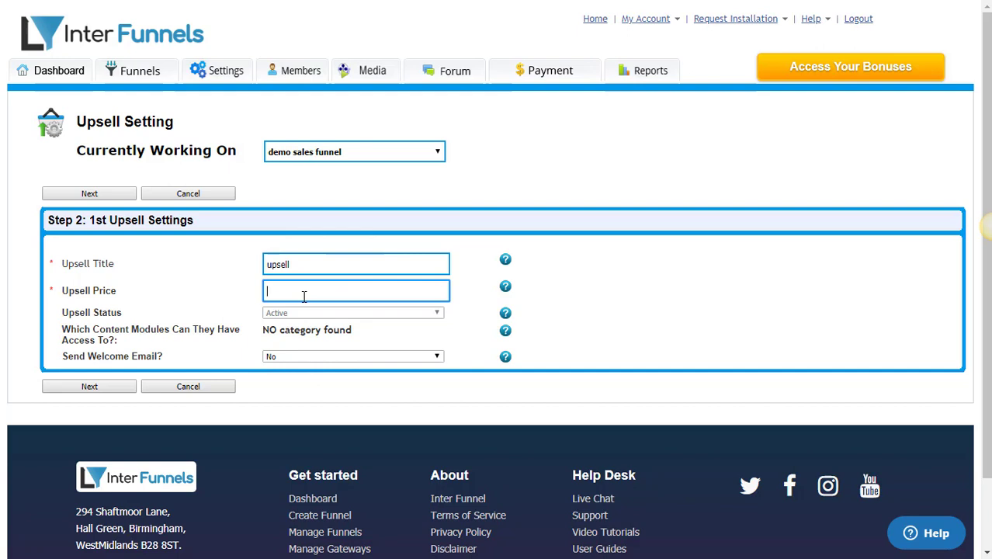
{"action": "left_click", "coordinate": [101, 388]}
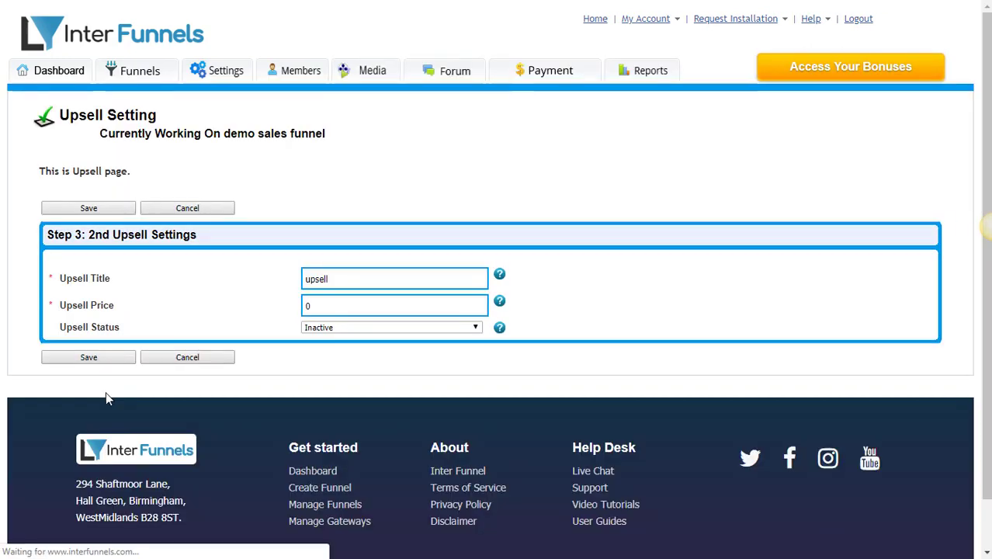
Give the second upsell price 15, status Active, shown after a NO to the previous one
{"action": "left_click", "coordinate": [338, 315]}
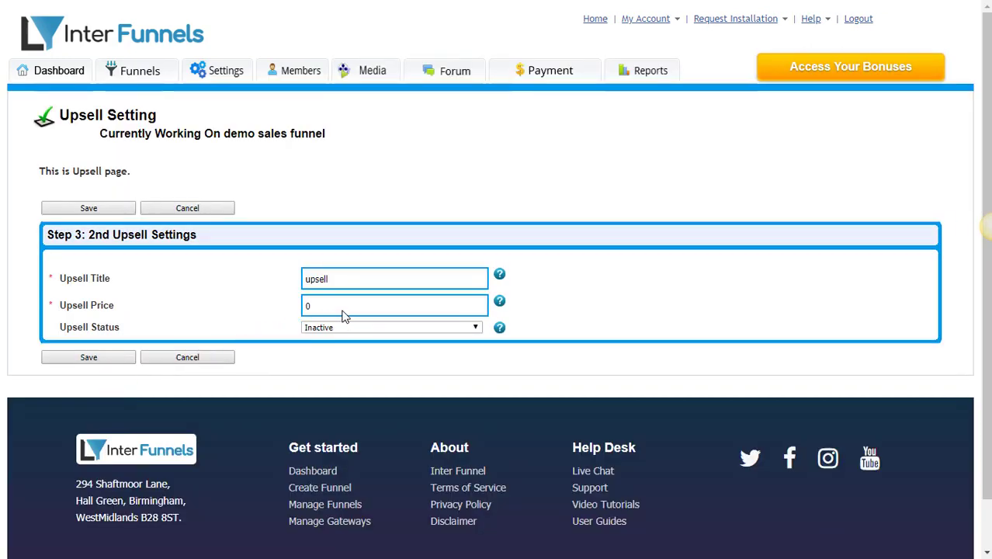
{"action": "double_click", "coordinate": [343, 307]}
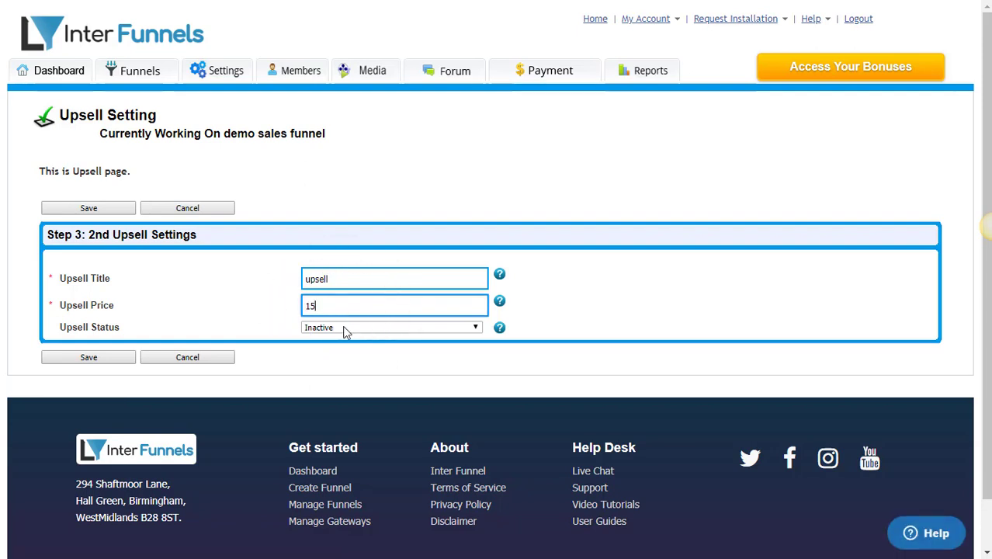
{"action": "left_click", "coordinate": [343, 329]}
{"action": "left_click", "coordinate": [340, 340]}
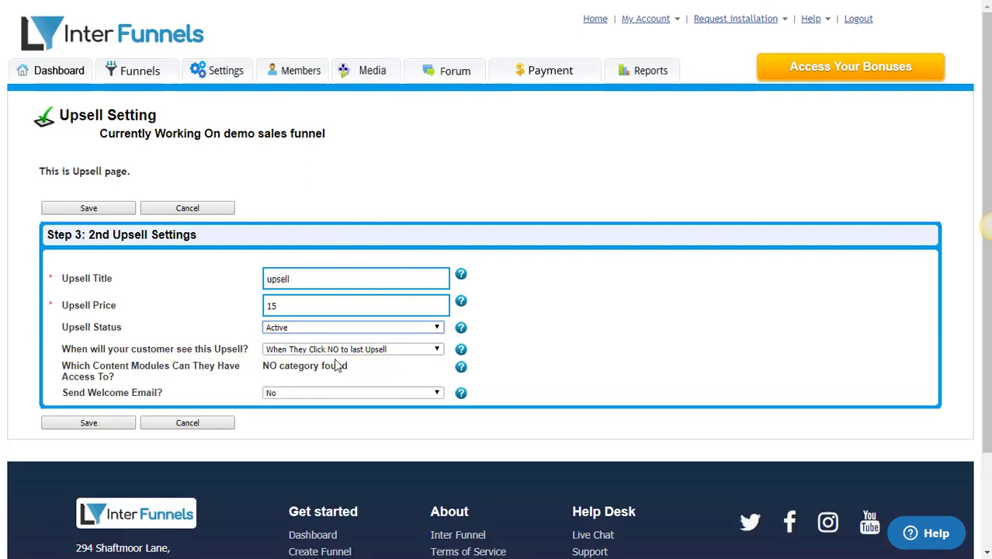
{"action": "left_click", "coordinate": [340, 350]}
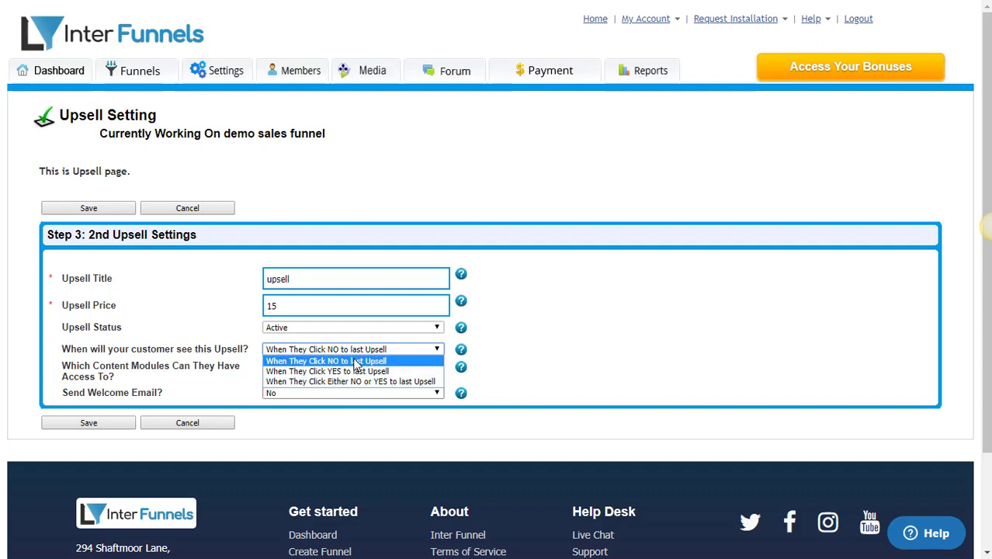
{"action": "left_click", "coordinate": [354, 362]}
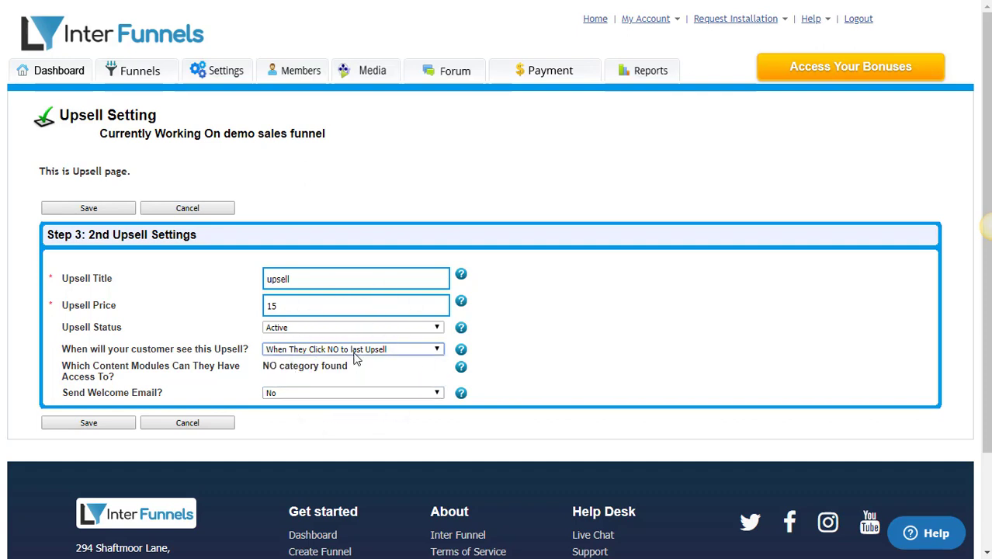
{"action": "left_click", "coordinate": [354, 349]}
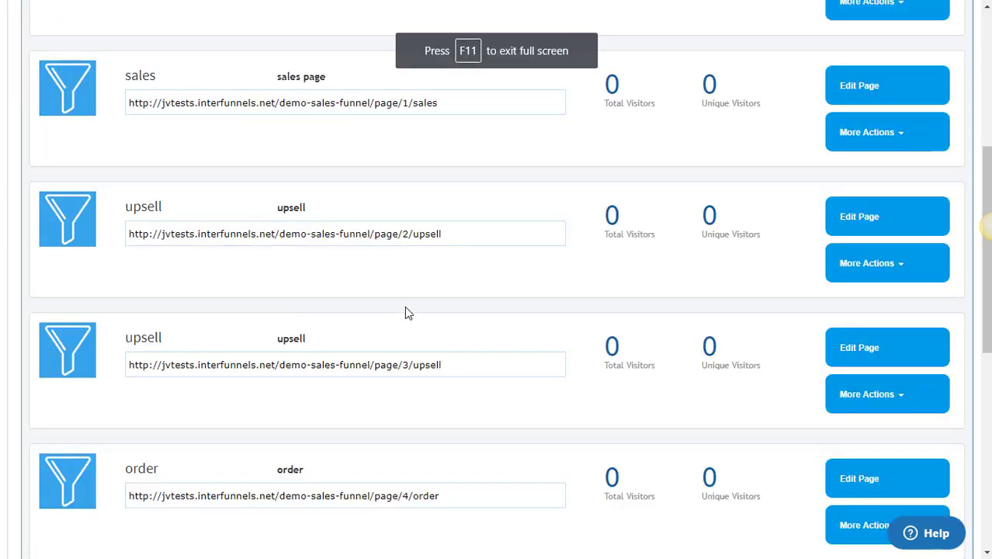
Open the Order From Builder from the order page's More Actions menu
{"action": "scroll", "coordinate": [405, 317], "scroll_direction": "down", "scroll_amount": 1}
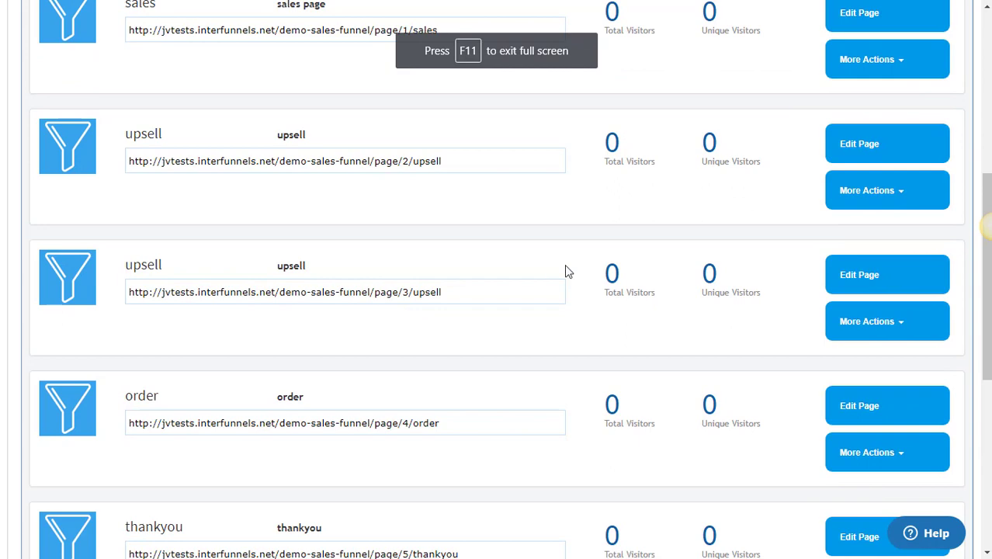
{"action": "scroll", "coordinate": [569, 270], "scroll_direction": "down", "scroll_amount": 1}
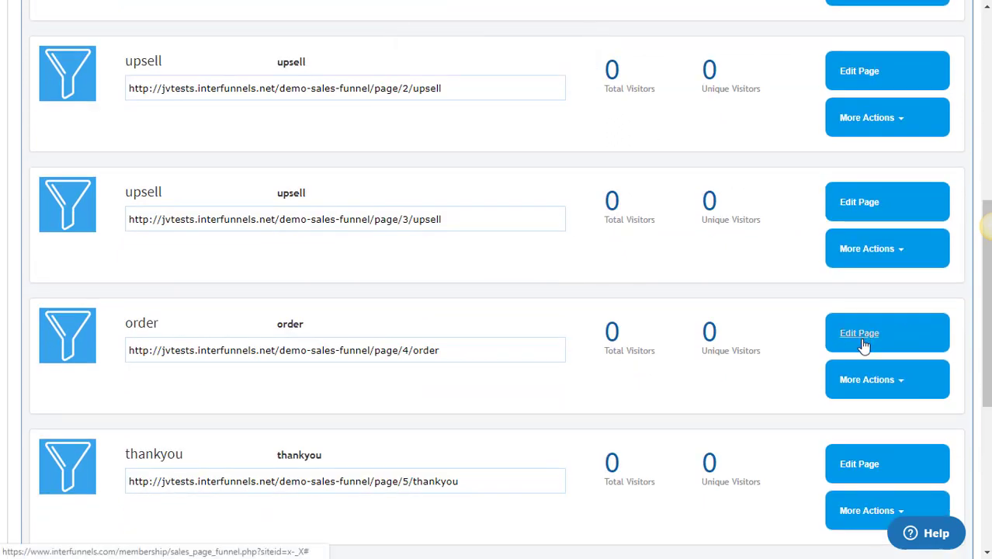
{"action": "left_click", "coordinate": [864, 375]}
{"action": "scroll", "coordinate": [864, 375], "scroll_direction": "down", "scroll_amount": 1}
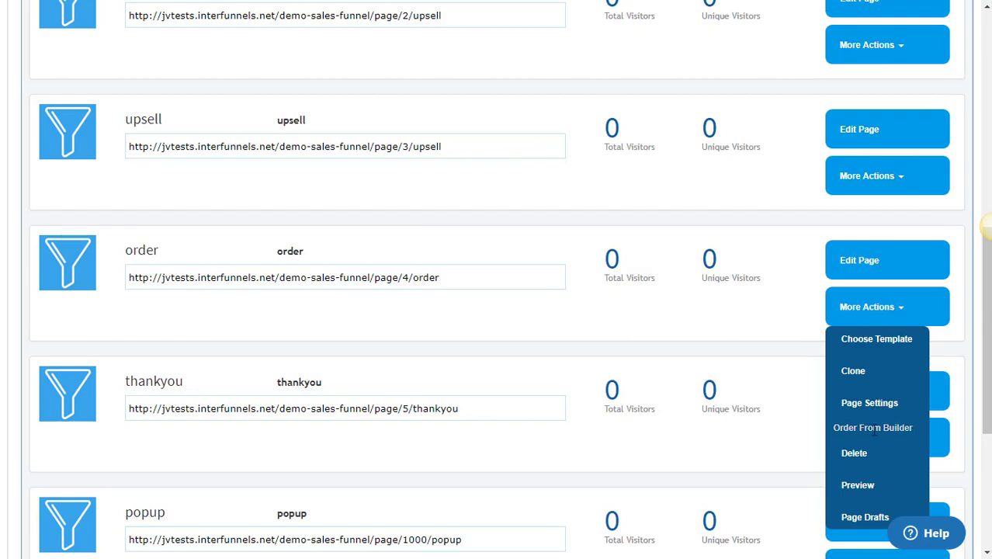
{"action": "left_click", "coordinate": [874, 428]}
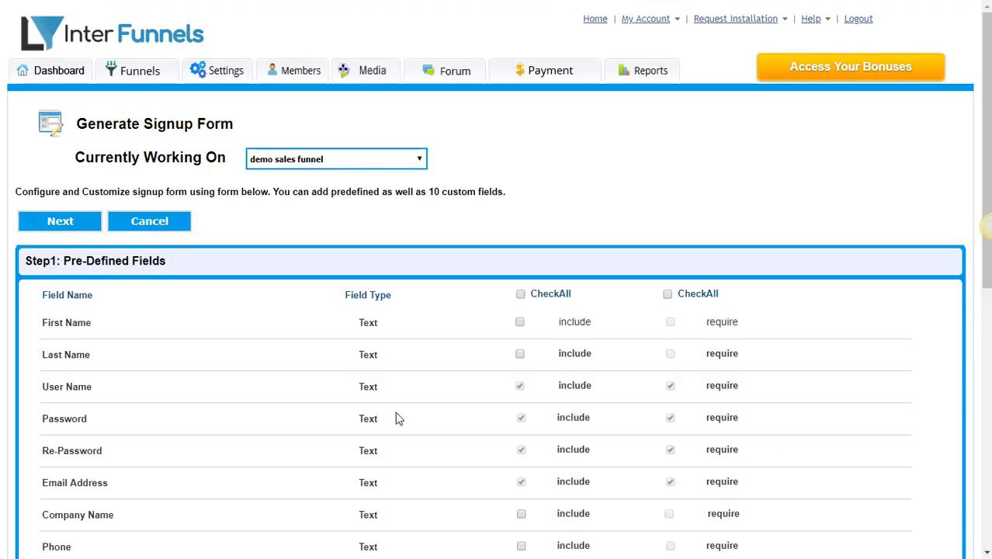
Tick include for the First Name and Last Name predefined fields, then advance to custom fields
{"action": "scroll", "coordinate": [534, 303], "scroll_direction": "down", "scroll_amount": 1}
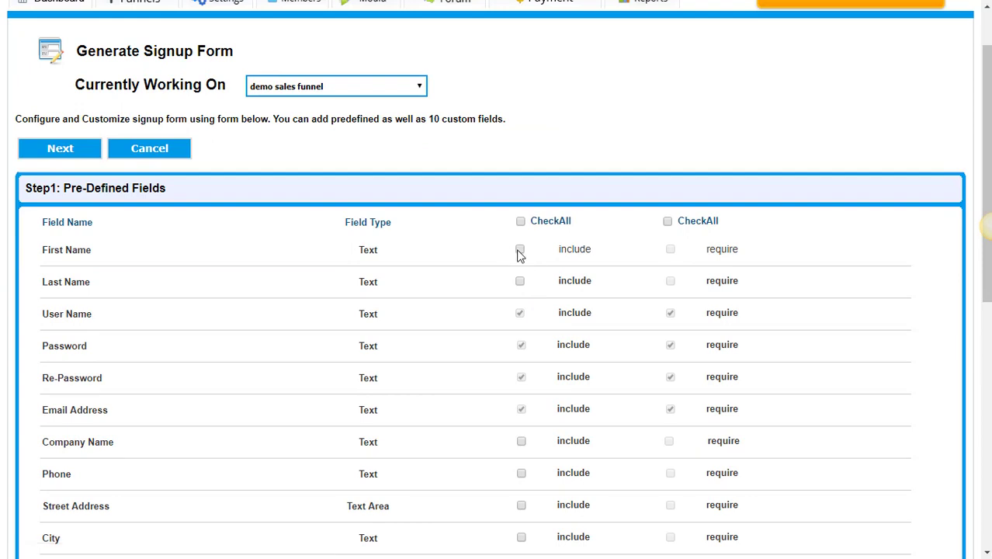
{"action": "left_click", "coordinate": [520, 249]}
{"action": "left_click", "coordinate": [520, 280]}
{"action": "scroll", "coordinate": [523, 276], "scroll_direction": "down", "scroll_amount": 1}
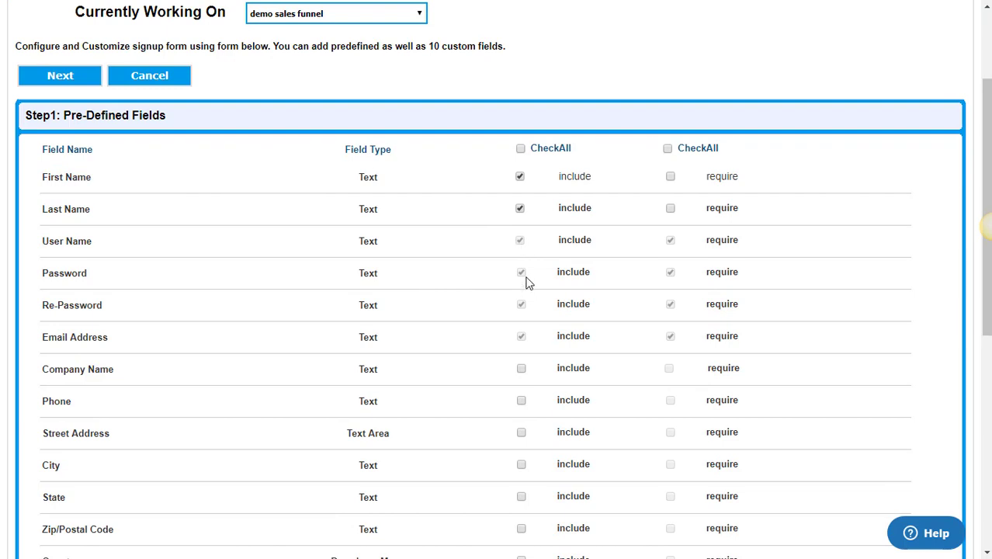
{"action": "scroll", "coordinate": [526, 283], "scroll_direction": "down", "scroll_amount": 1}
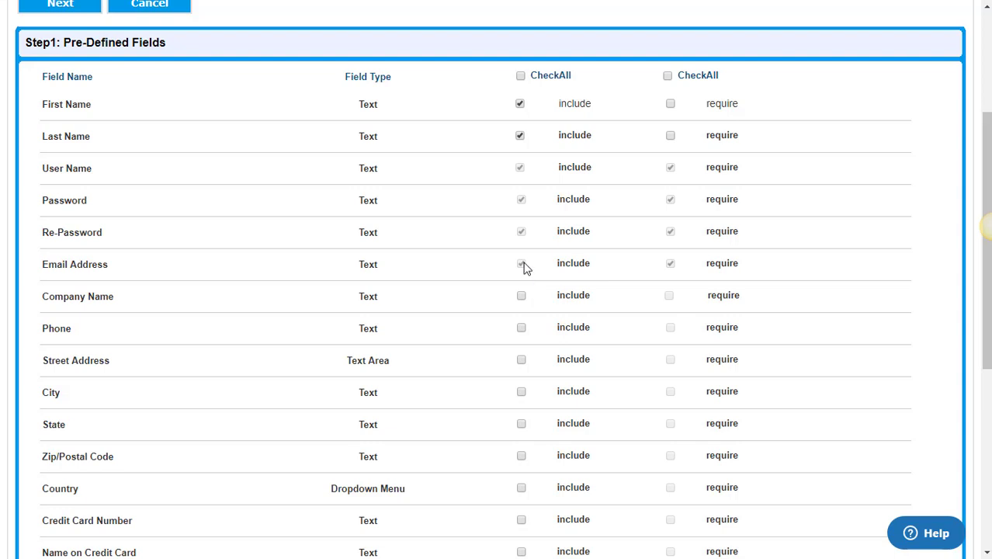
{"action": "scroll", "coordinate": [529, 269], "scroll_direction": "down", "scroll_amount": 1}
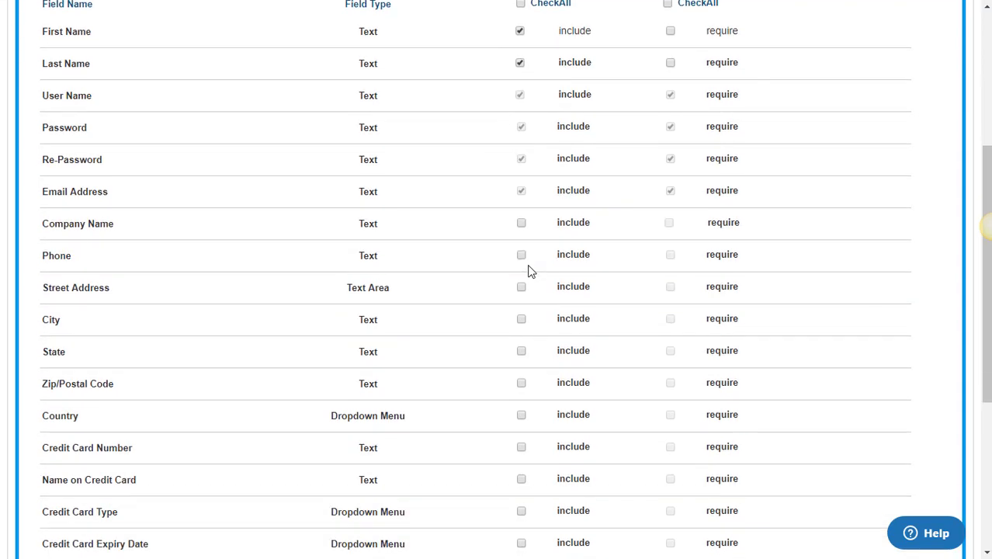
{"action": "scroll", "coordinate": [112, 294], "scroll_direction": "down", "scroll_amount": 2}
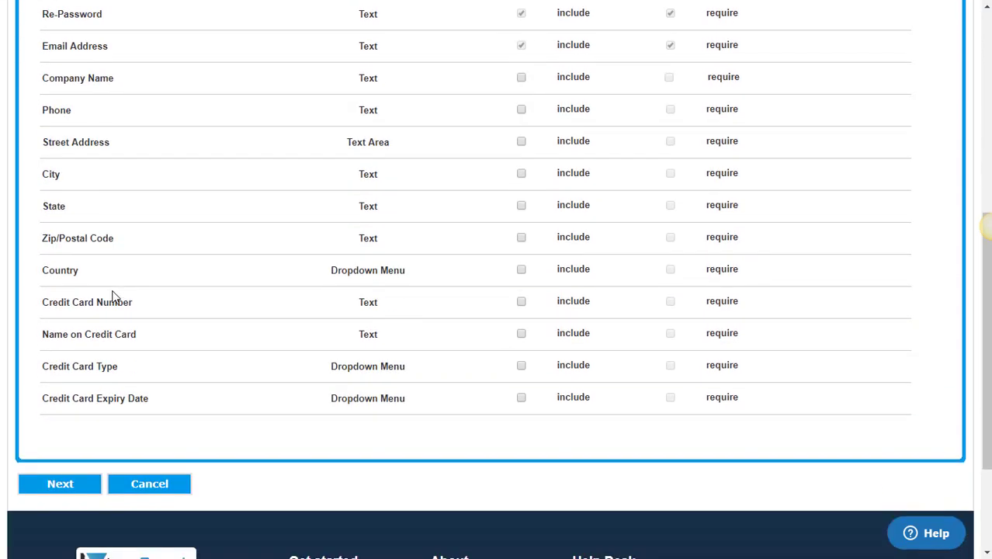
{"action": "left_click", "coordinate": [69, 483]}
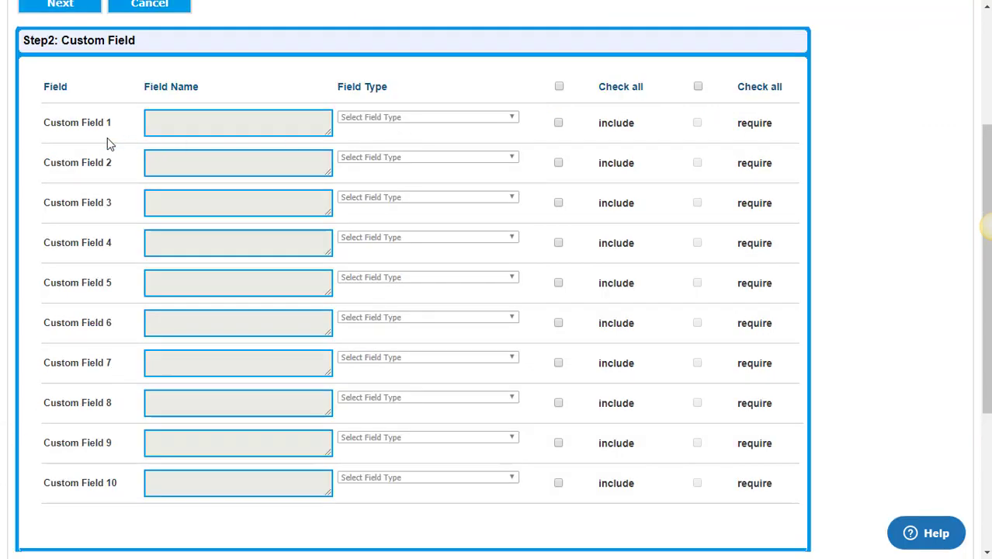
Include Custom Field 1 as a Text field named 'Age'
{"action": "scroll", "coordinate": [109, 145], "scroll_direction": "down", "scroll_amount": 1}
{"action": "scroll", "coordinate": [108, 145], "scroll_direction": "up", "scroll_amount": 1}
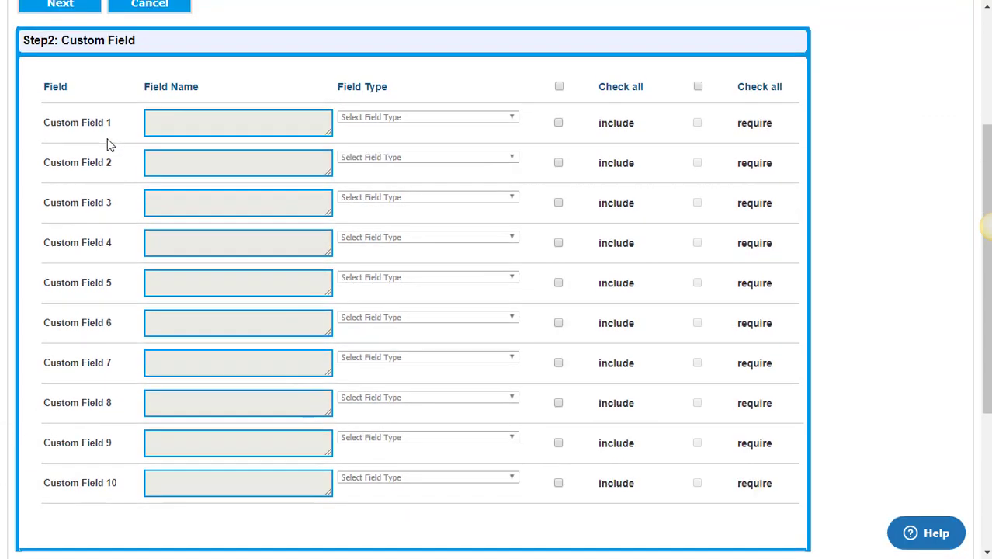
{"action": "scroll", "coordinate": [109, 145], "scroll_direction": "up", "scroll_amount": 1}
{"action": "scroll", "coordinate": [107, 144], "scroll_direction": "down", "scroll_amount": 1}
{"action": "left_click", "coordinate": [558, 123]}
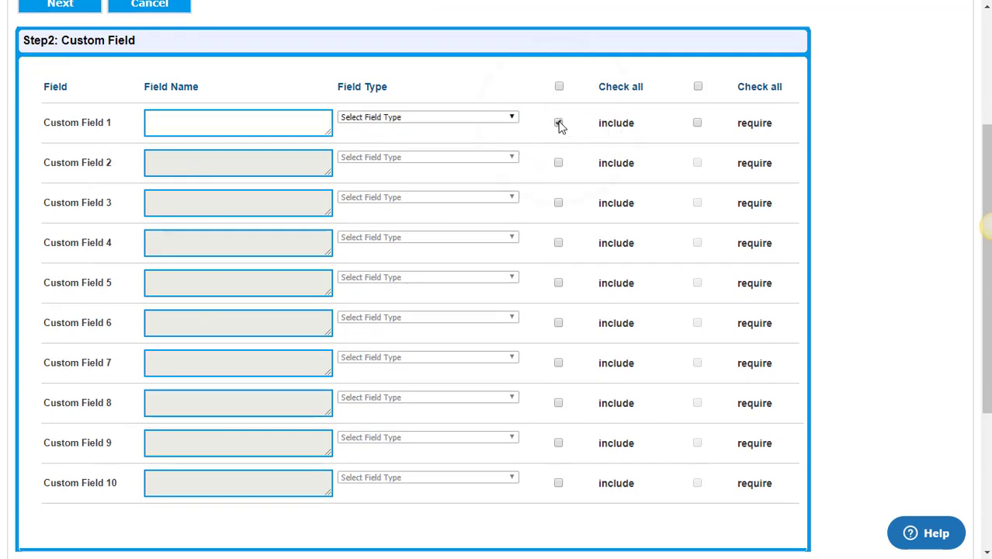
{"action": "left_click", "coordinate": [378, 116]}
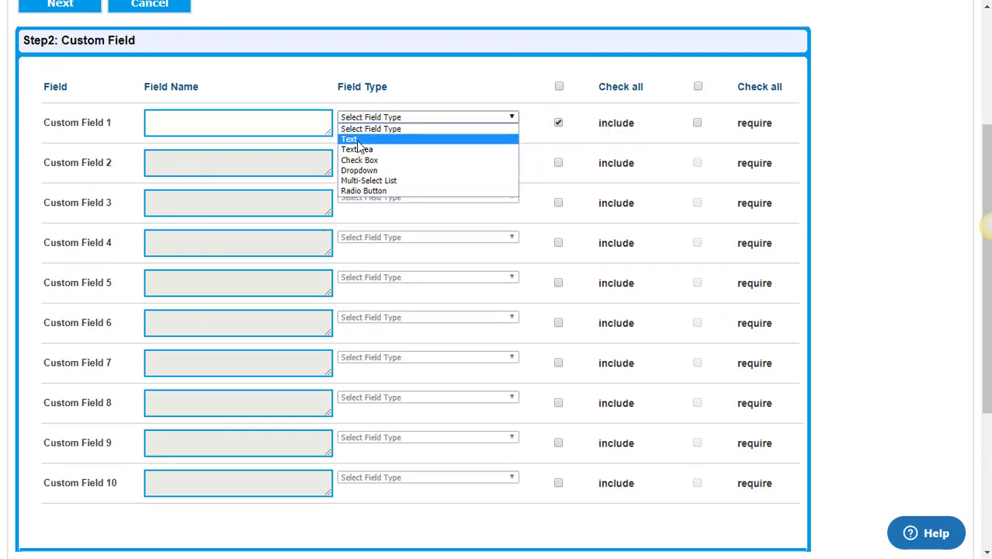
{"action": "left_click", "coordinate": [356, 140]}
{"action": "left_click", "coordinate": [196, 121]}
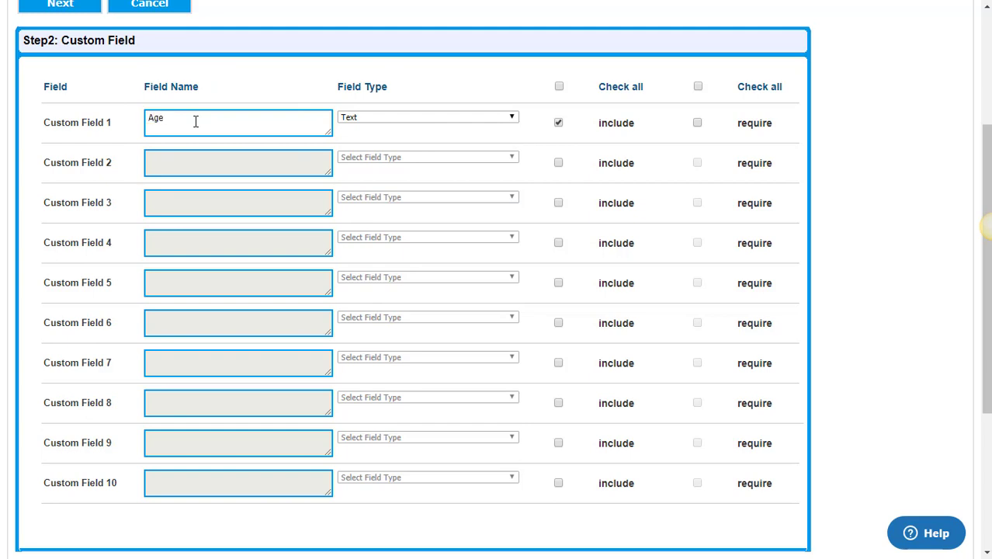
{"action": "type", "text": "Age"}
Include Custom Field 2 as a TextArea field and start naming it 'Abou…'
{"action": "left_click", "coordinate": [559, 163]}
{"action": "left_click", "coordinate": [462, 158]}
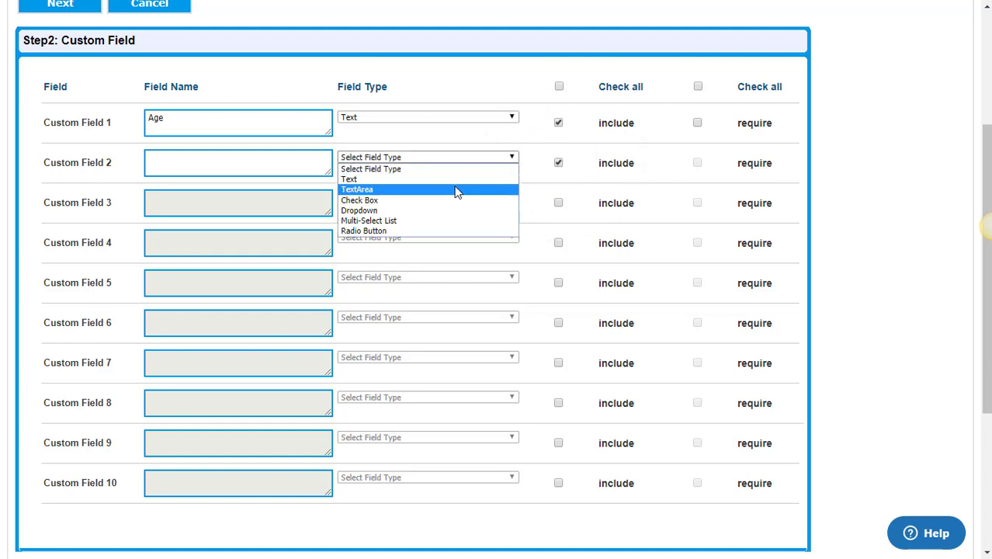
{"action": "left_click", "coordinate": [456, 191]}
{"action": "left_click", "coordinate": [272, 162]}
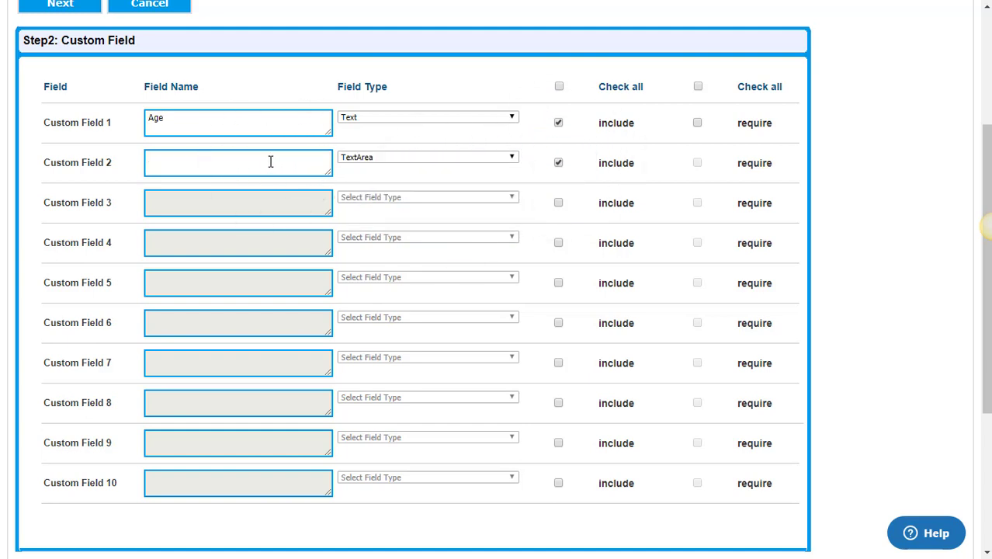
{"action": "type", "text": "About You"}
{"action": "scroll", "coordinate": [377, 187], "scroll_direction": "down", "scroll_amount": 3}
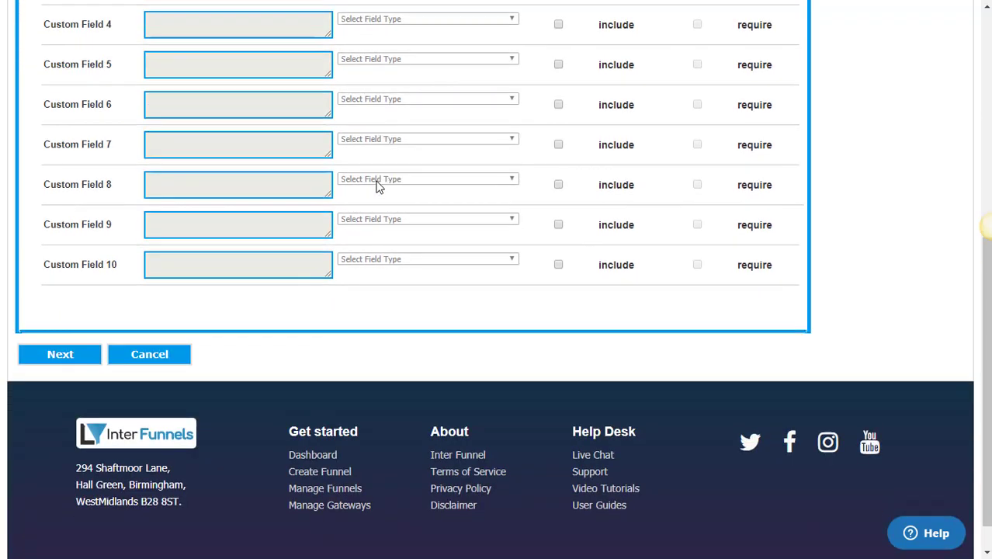
Set the submit button text to 'Complete Your Order NOW!', fixing the mistyped ending
{"action": "left_click", "coordinate": [73, 355]}
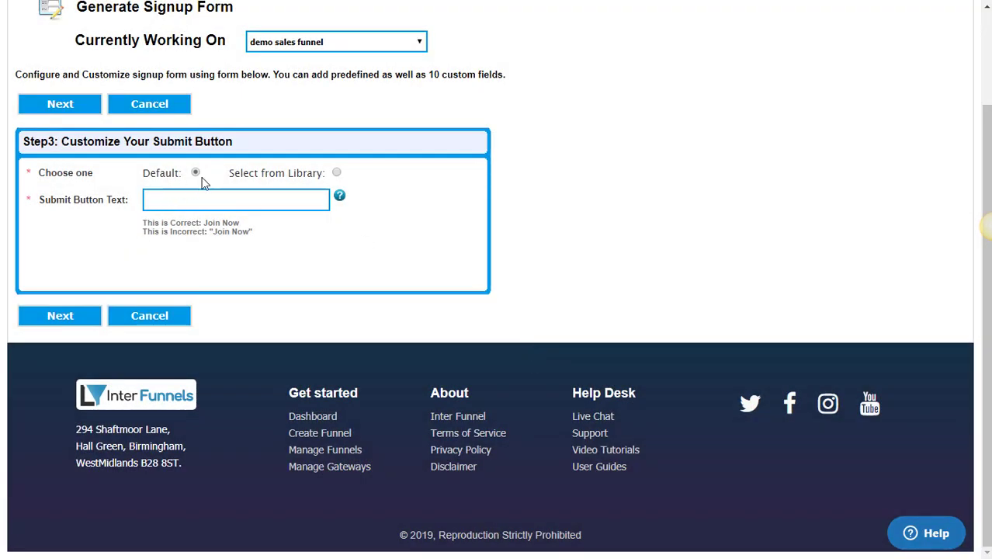
{"action": "left_click", "coordinate": [188, 201]}
{"action": "type", "text": "Complete Your Order NOw!"}
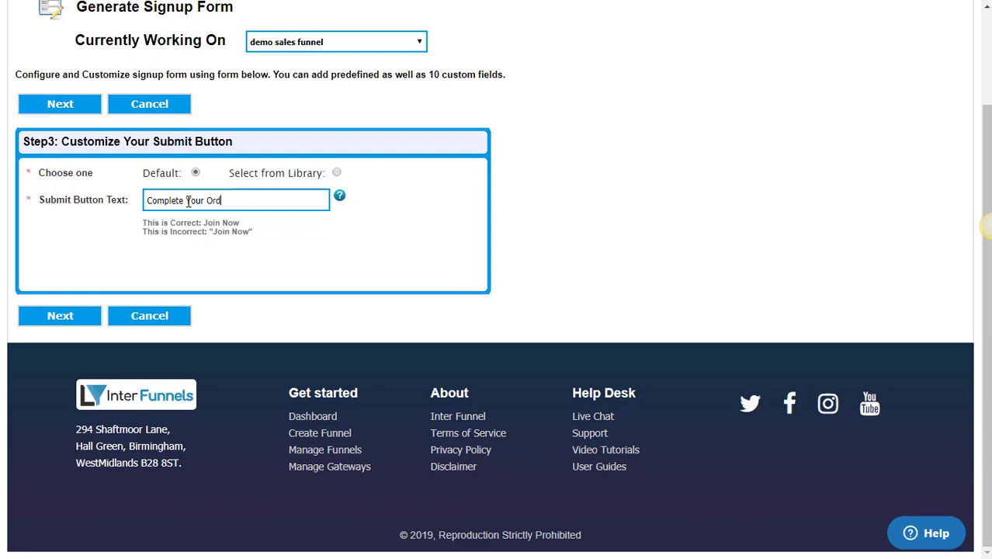
{"action": "key", "text": "BackSpace"}
{"action": "key", "text": "BackSpace"}
{"action": "type", "text": "W"}
Browse the button library without choosing one, keep the Default button style, and continue
{"action": "left_click", "coordinate": [336, 173]}
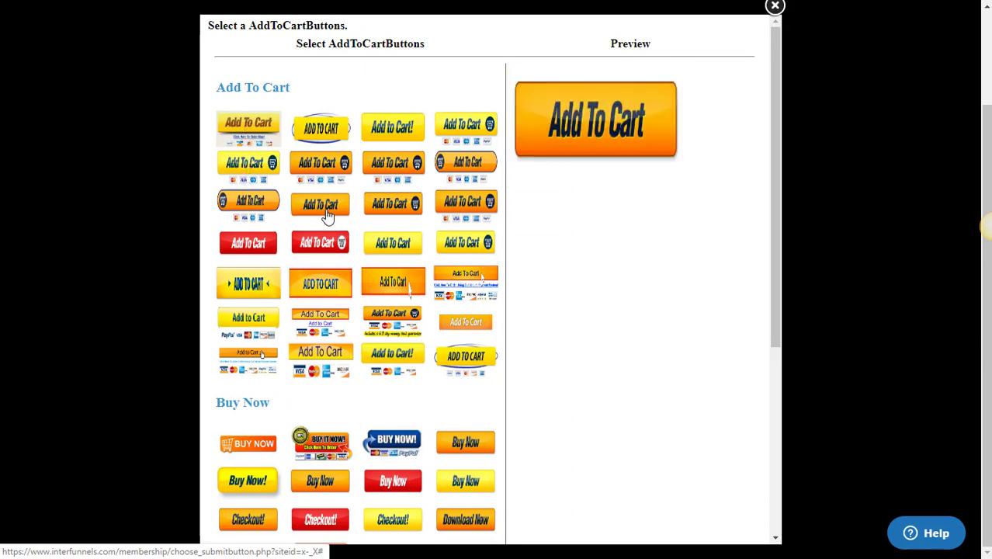
{"action": "scroll", "coordinate": [324, 267], "scroll_direction": "down", "scroll_amount": 4}
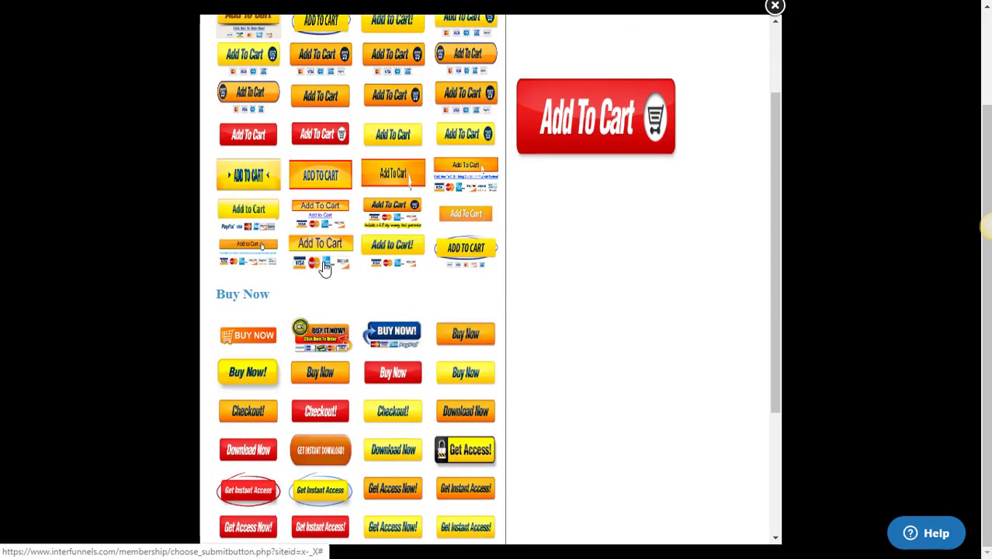
{"action": "scroll", "coordinate": [324, 268], "scroll_direction": "down", "scroll_amount": 1}
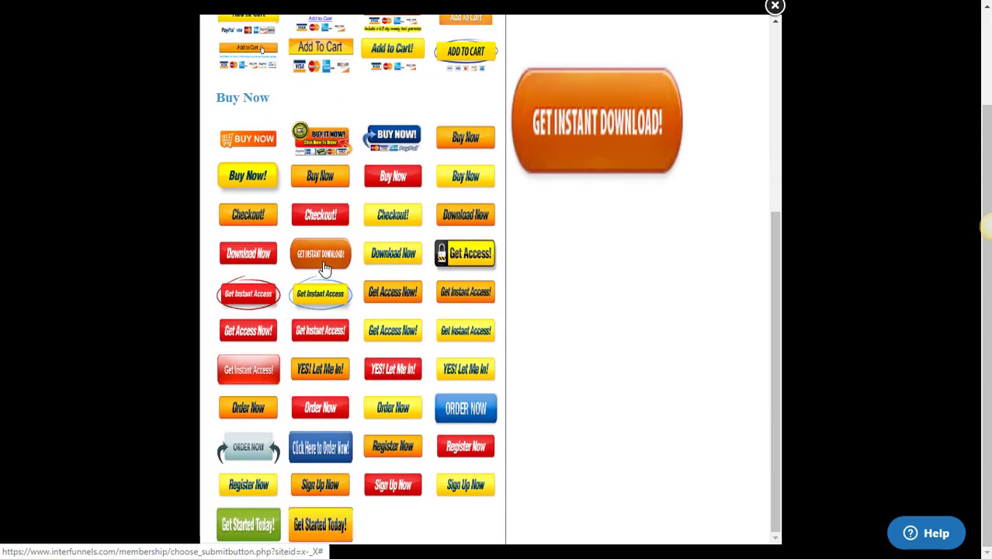
{"action": "scroll", "coordinate": [324, 268], "scroll_direction": "up", "scroll_amount": 4}
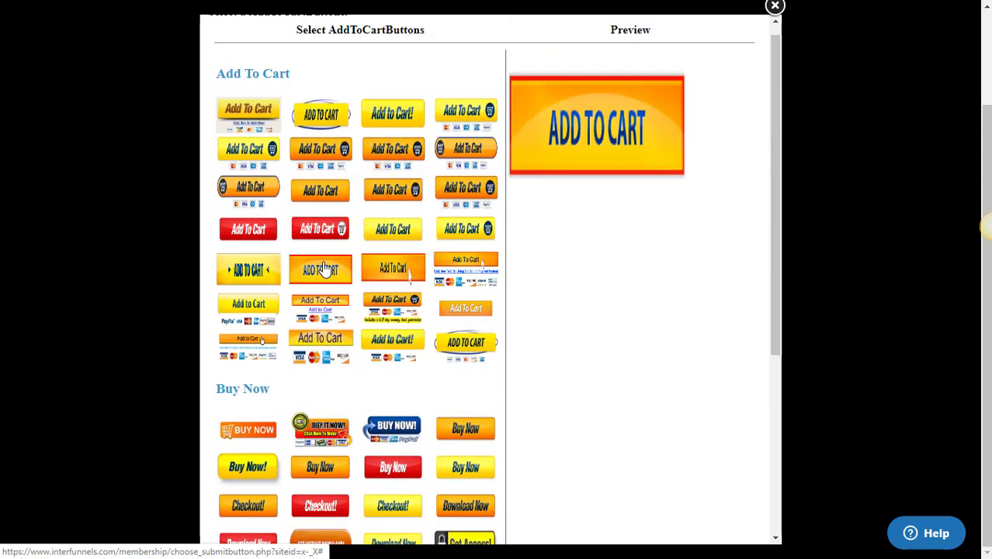
{"action": "left_click", "coordinate": [775, 6]}
{"action": "left_click", "coordinate": [195, 185]}
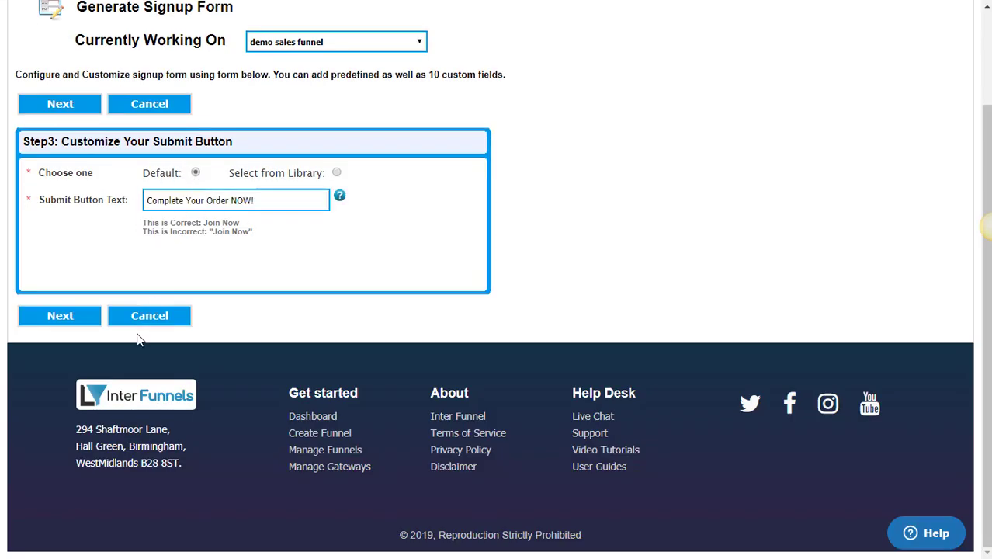
{"action": "left_click", "coordinate": [58, 316]}
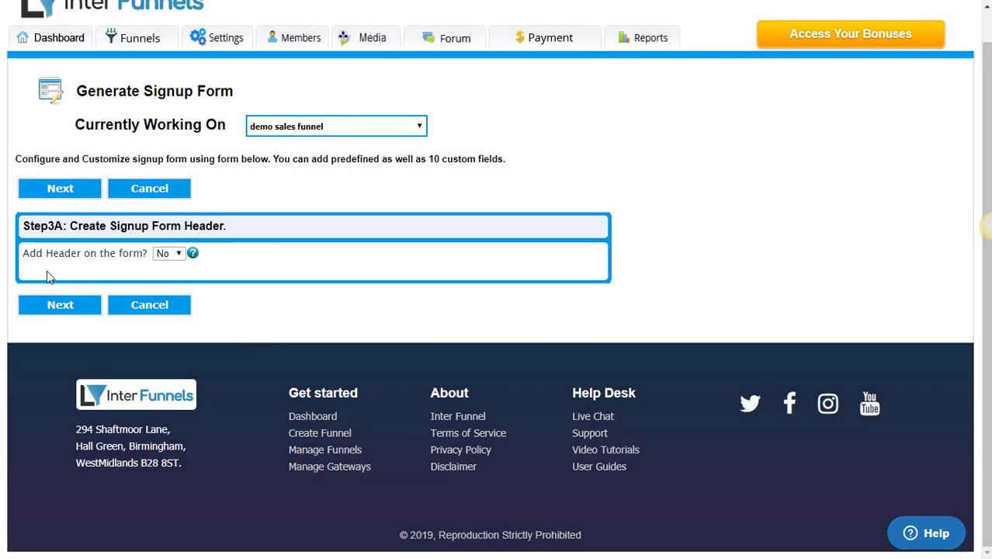
Try setting Add Header to Yes, then set it back to No
{"action": "left_click", "coordinate": [160, 259]}
{"action": "left_click", "coordinate": [161, 256]}
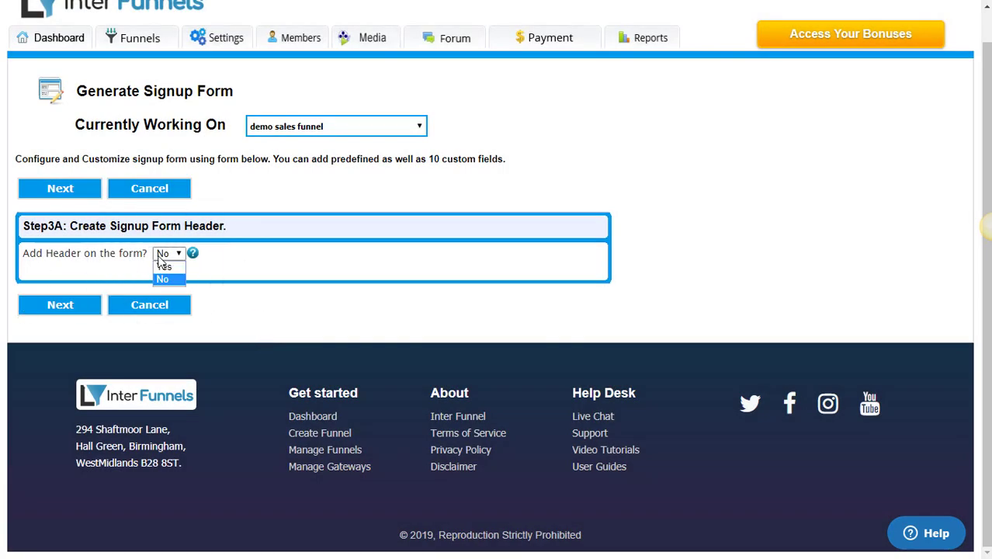
{"action": "left_click", "coordinate": [168, 255]}
{"action": "left_click", "coordinate": [167, 255]}
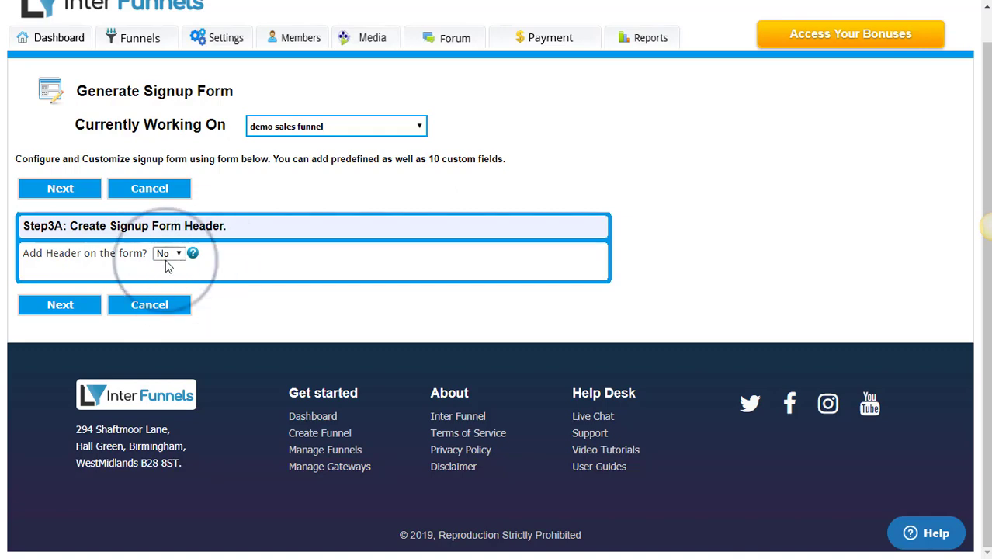
{"action": "left_click", "coordinate": [165, 269]}
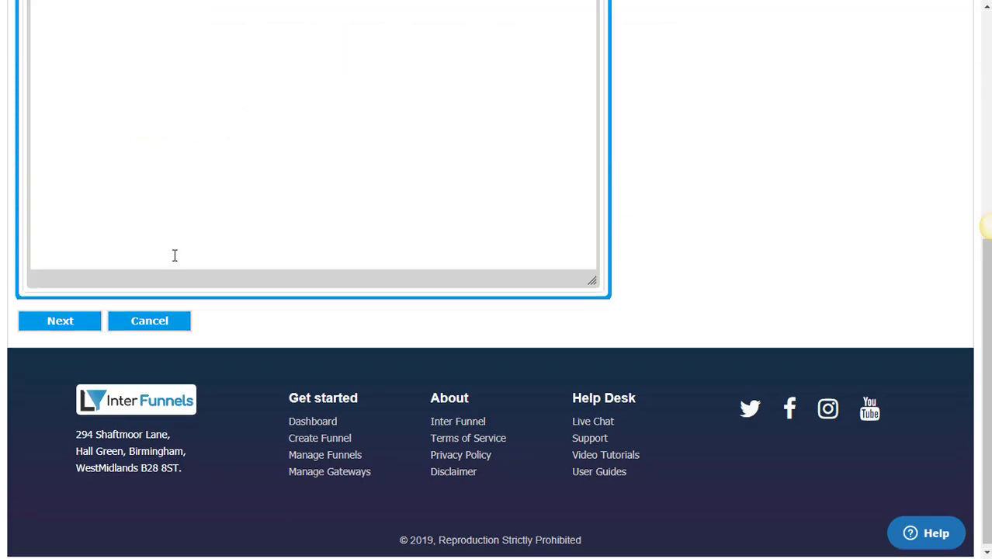
{"action": "scroll", "coordinate": [171, 264], "scroll_direction": "up", "scroll_amount": 8}
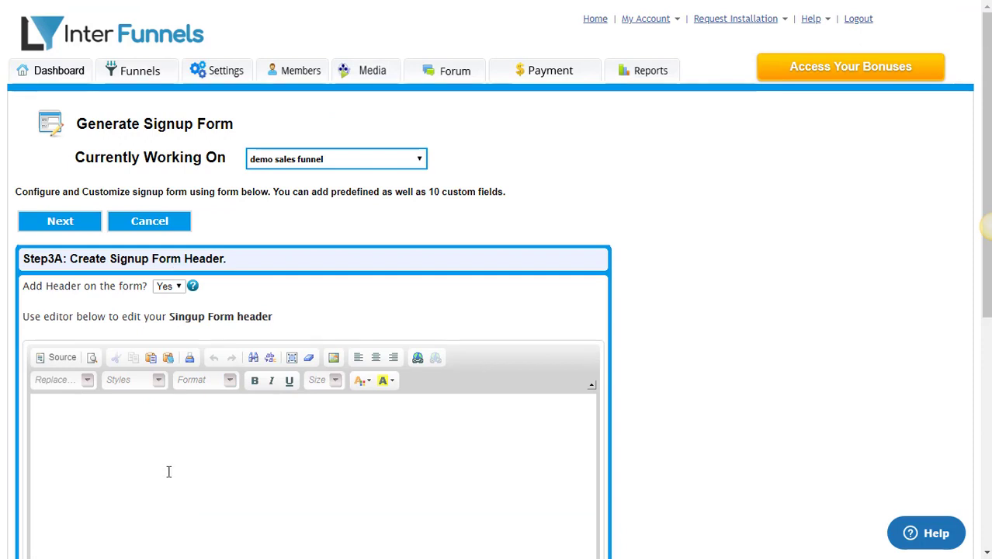
{"action": "scroll", "coordinate": [168, 468], "scroll_direction": "down", "scroll_amount": 1}
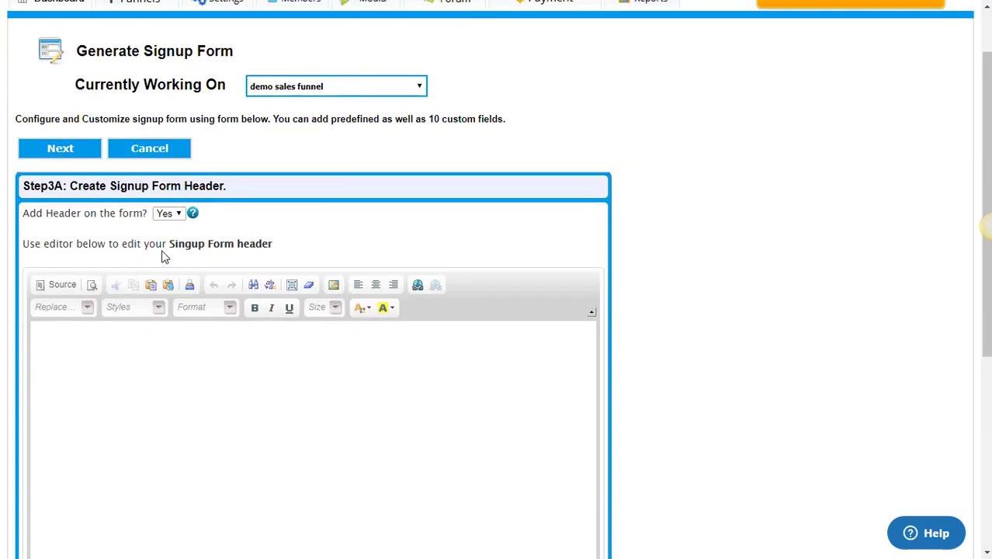
{"action": "left_click", "coordinate": [164, 286]}
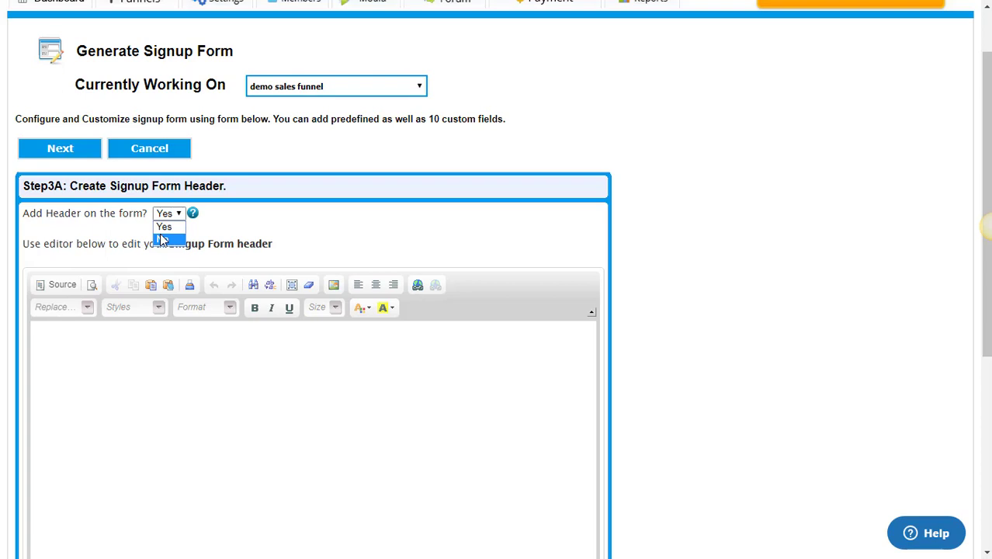
{"action": "left_click", "coordinate": [162, 239]}
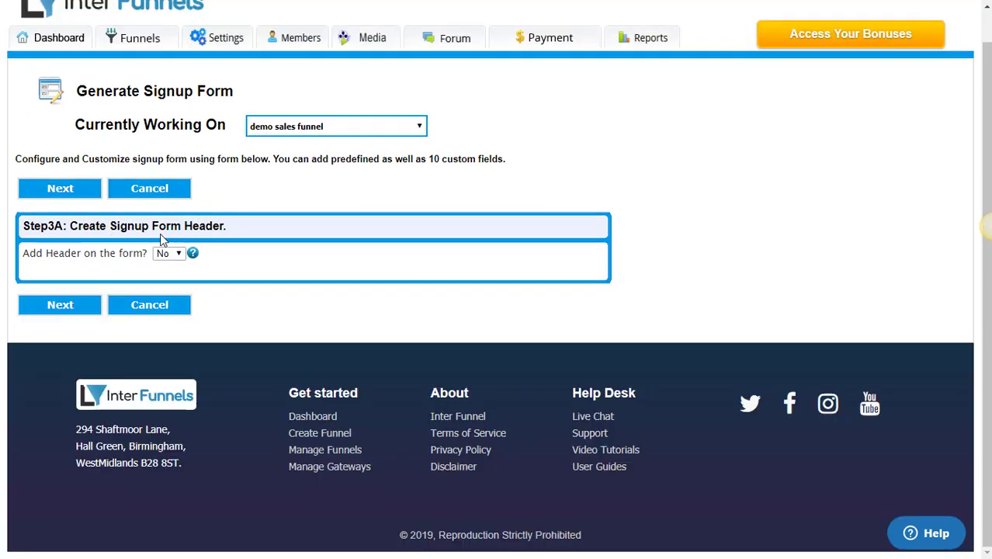
Skip the header, footer and terms of service steps and save the form settings
{"action": "left_click", "coordinate": [88, 308]}
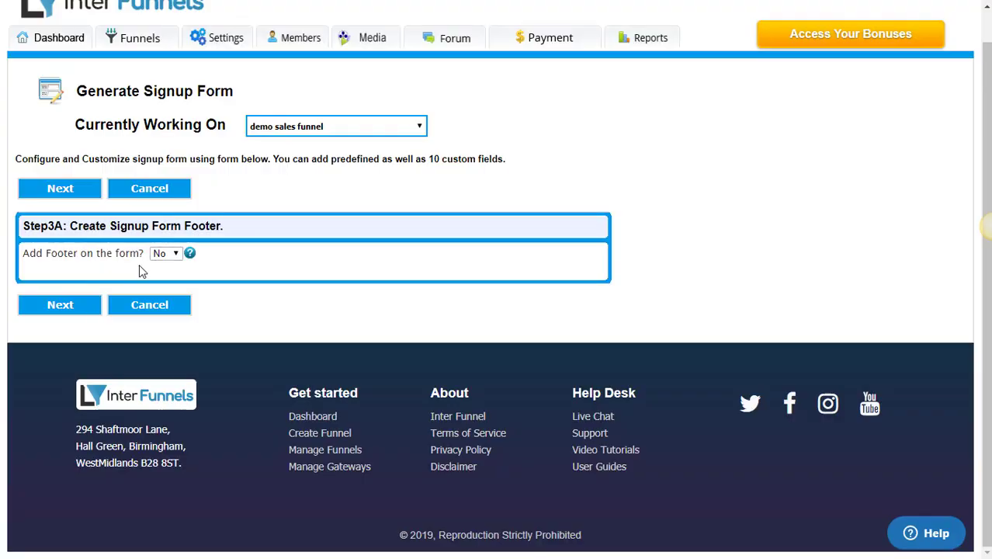
{"action": "left_click", "coordinate": [68, 306]}
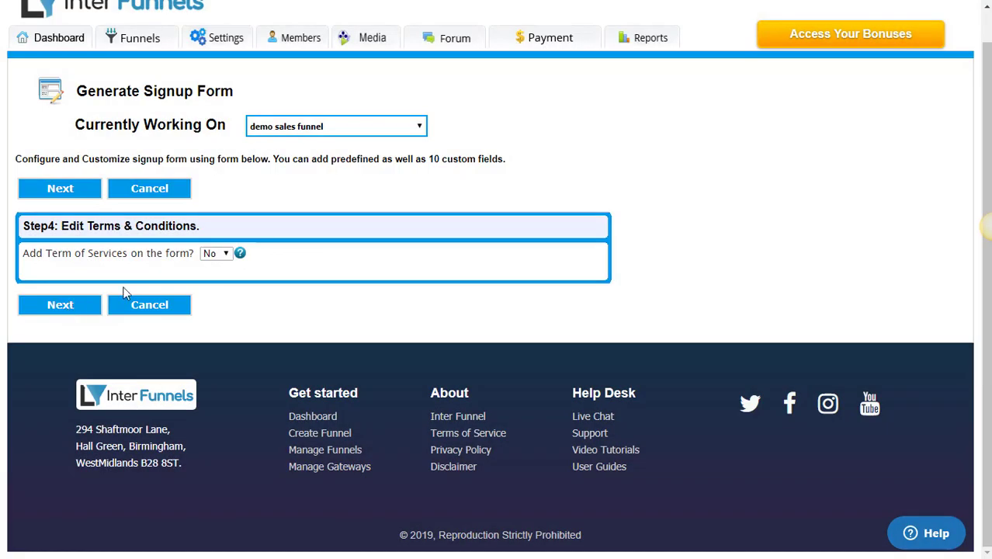
{"action": "mouse_move", "coordinate": [240, 255]}
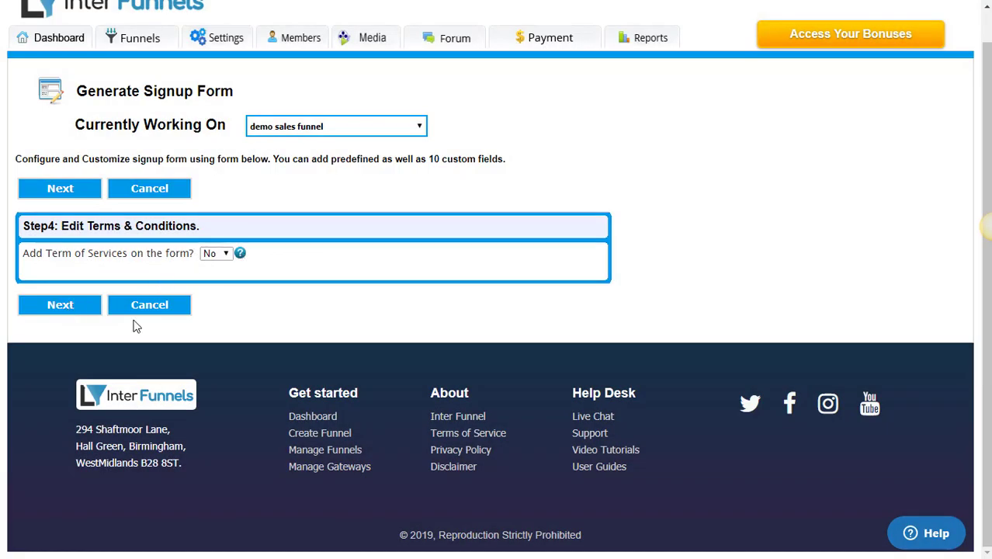
{"action": "left_click", "coordinate": [58, 303]}
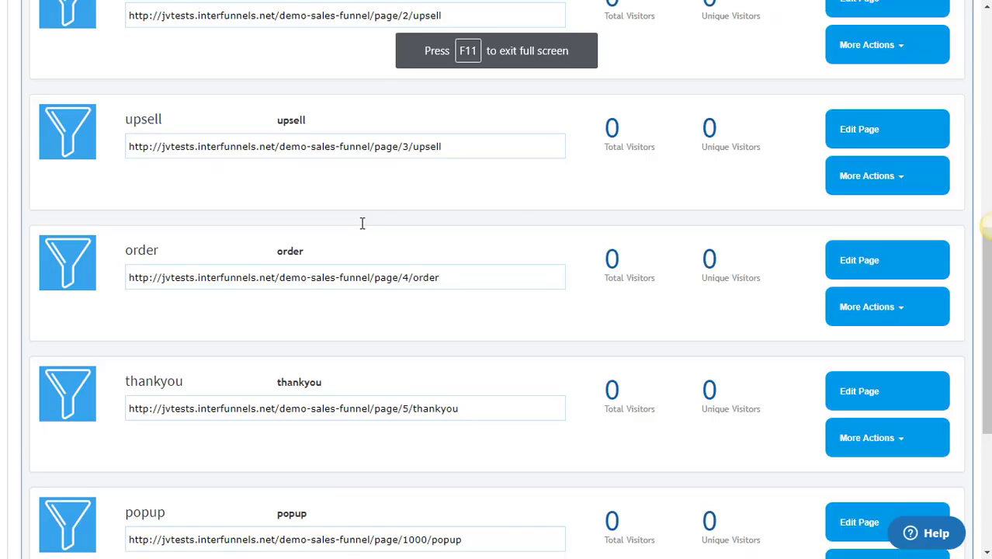
Return to the top of the Funnel Pages list and bring up the Payment tab menu
{"action": "scroll", "coordinate": [360, 225], "scroll_direction": "down", "scroll_amount": 4}
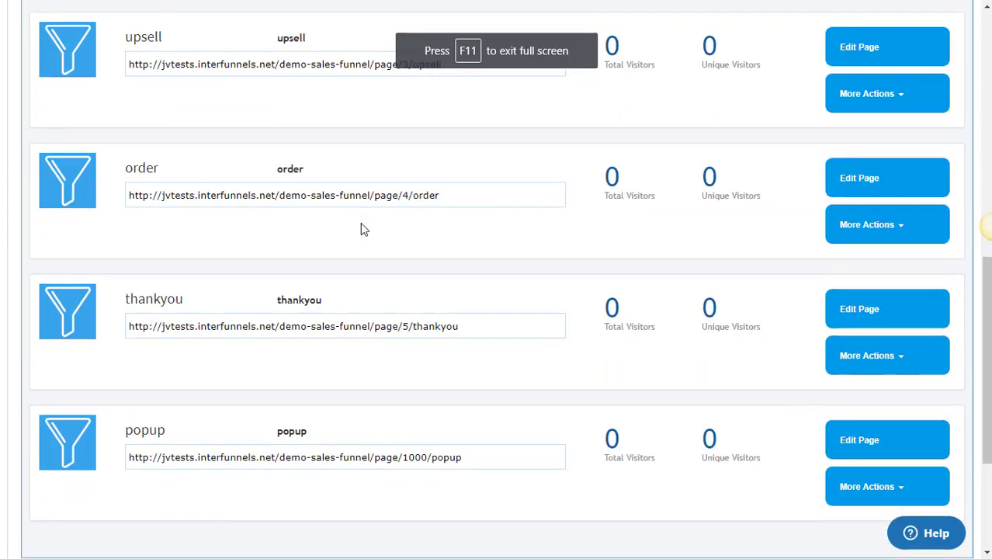
{"action": "scroll", "coordinate": [360, 225], "scroll_direction": "up", "scroll_amount": 3}
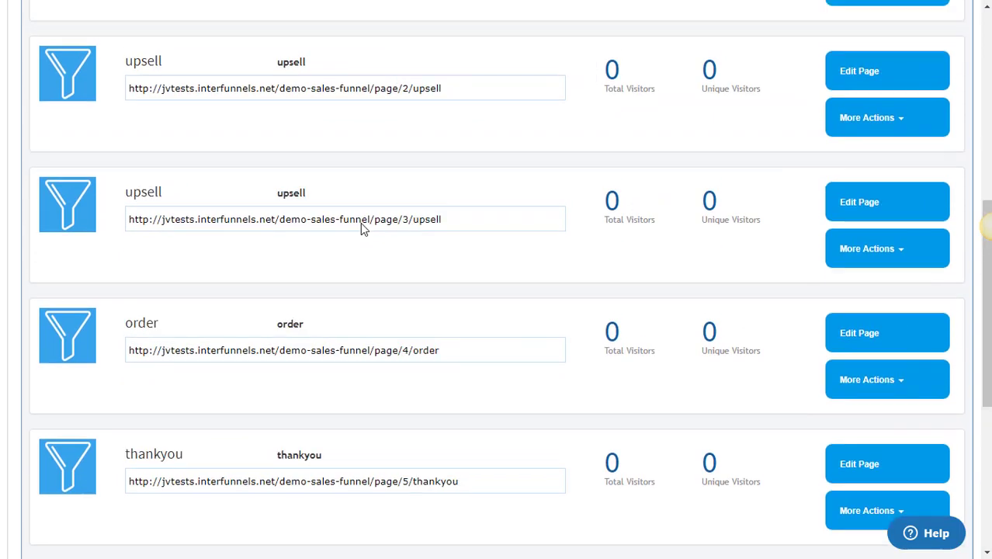
{"action": "scroll", "coordinate": [360, 222], "scroll_direction": "up", "scroll_amount": 5}
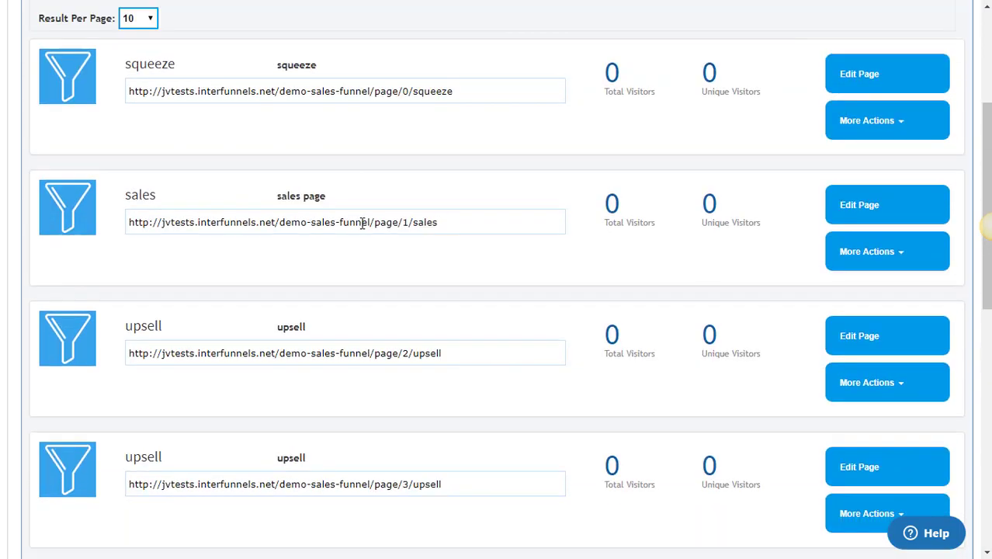
{"action": "scroll", "coordinate": [362, 223], "scroll_direction": "up", "scroll_amount": 2}
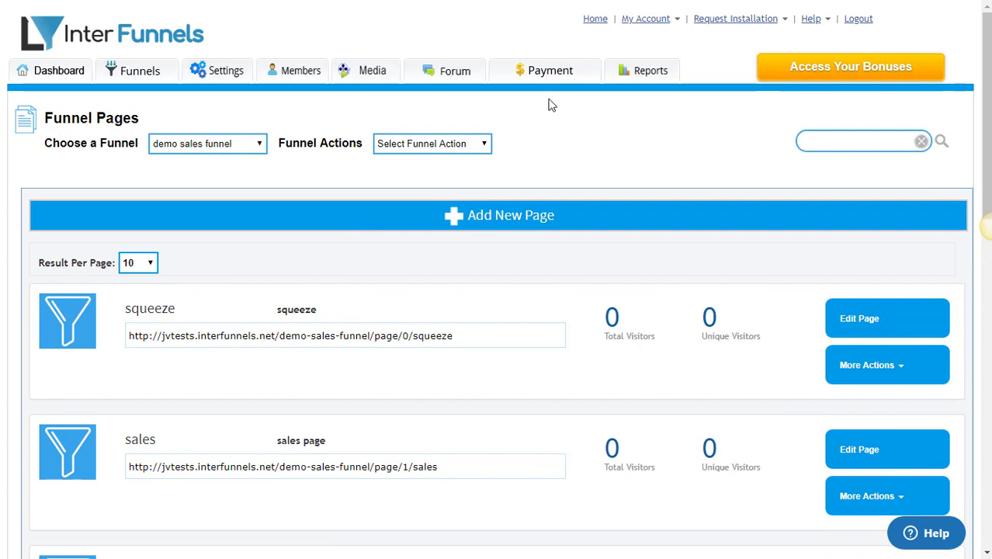
{"action": "mouse_move", "coordinate": [553, 83]}
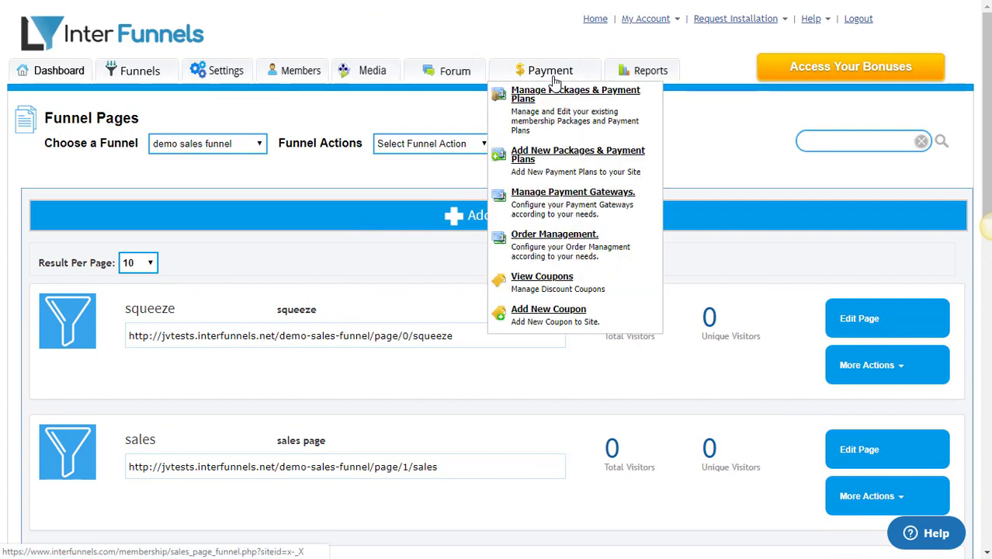
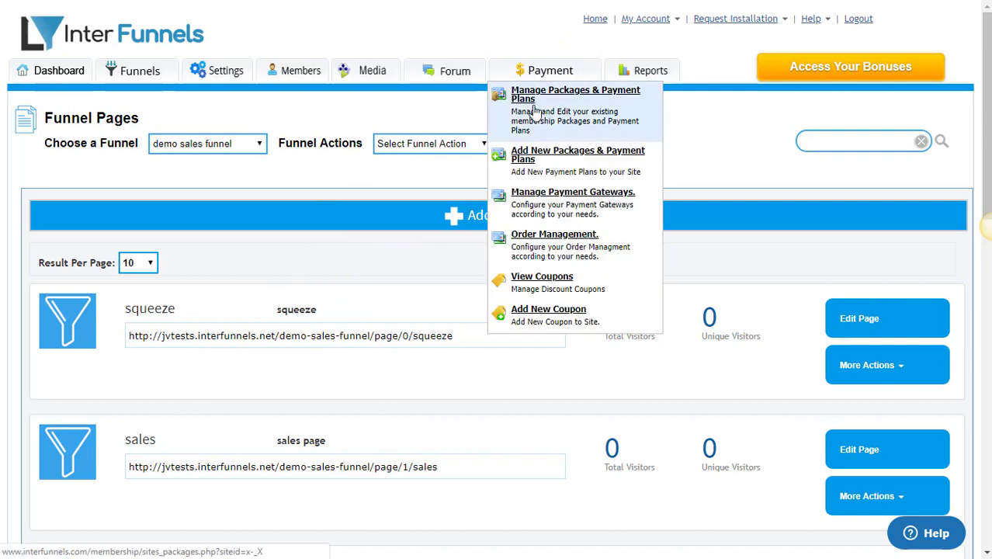
Add a package named 'InterFunnels Pro Version' valid till 31 March 2019, and continue to Step 2
{"action": "left_click", "coordinate": [528, 163]}
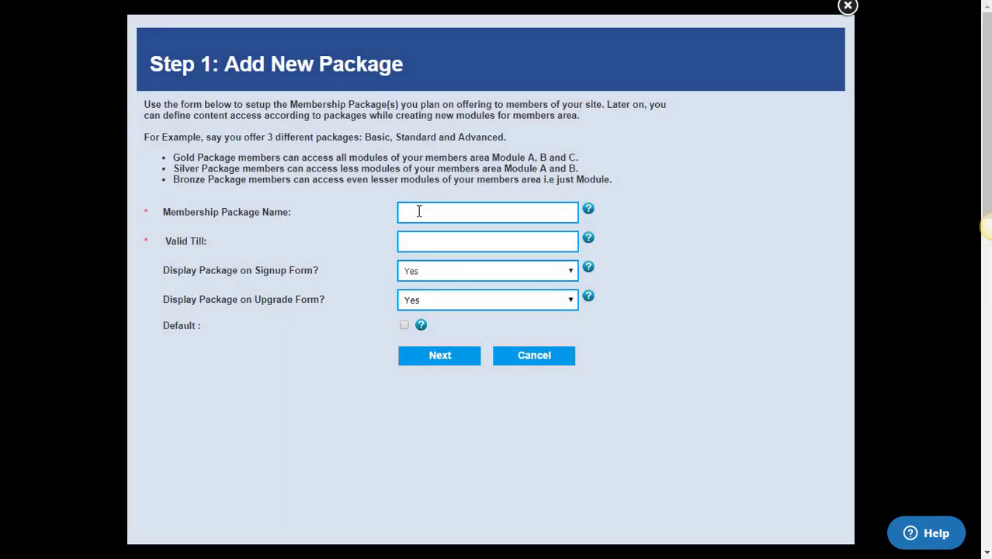
{"action": "left_click", "coordinate": [418, 212]}
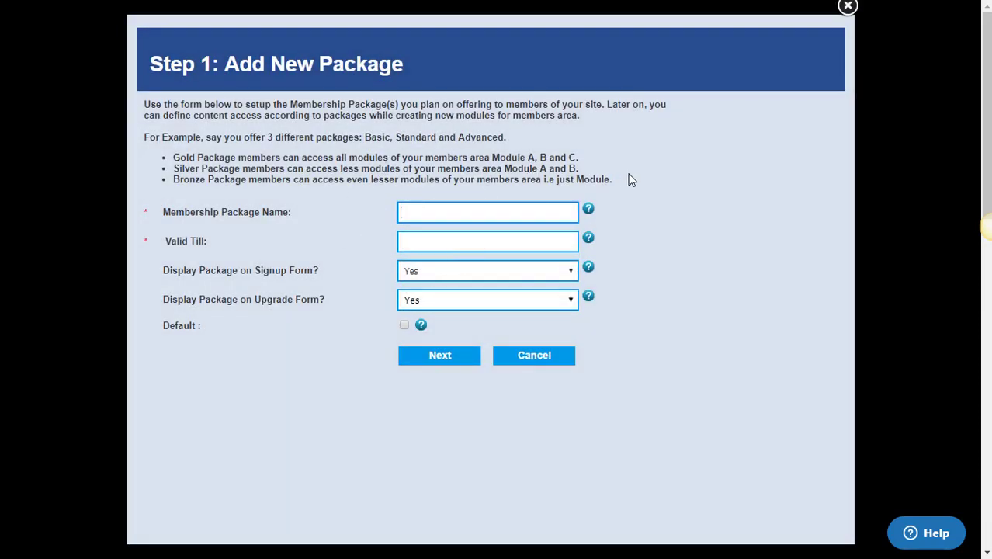
{"action": "type", "text": "InterFunnels"}
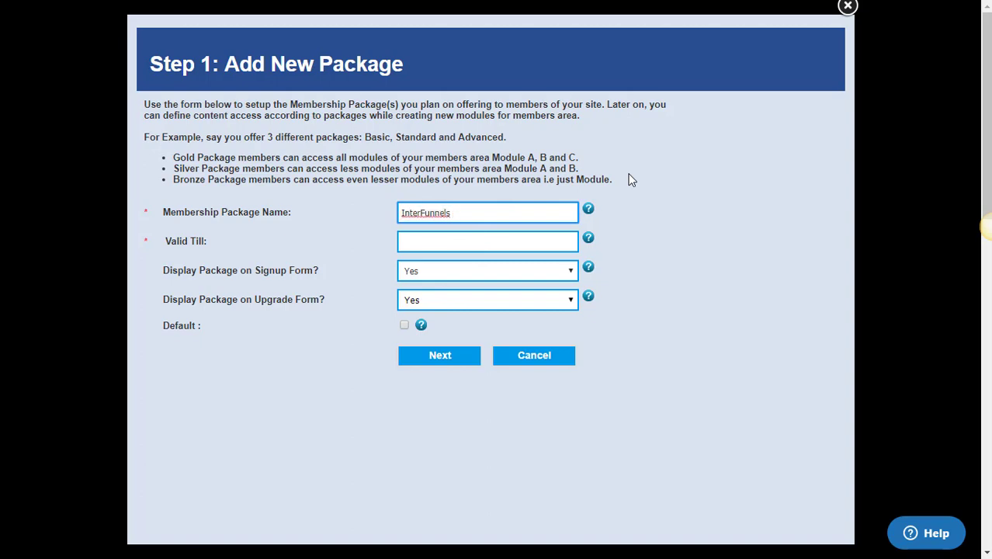
{"action": "type", "text": " Pro Version"}
{"action": "left_click", "coordinate": [467, 240]}
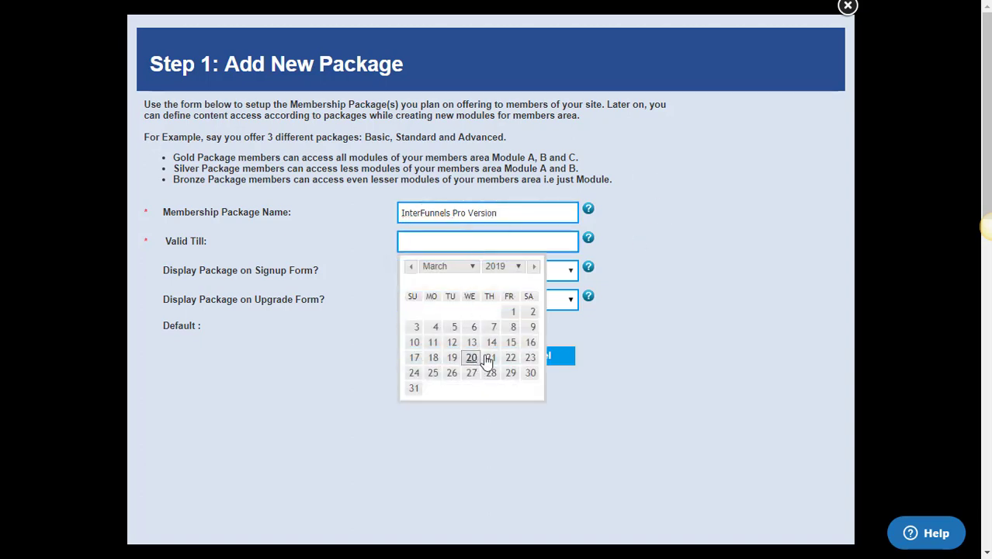
{"action": "left_click", "coordinate": [413, 388]}
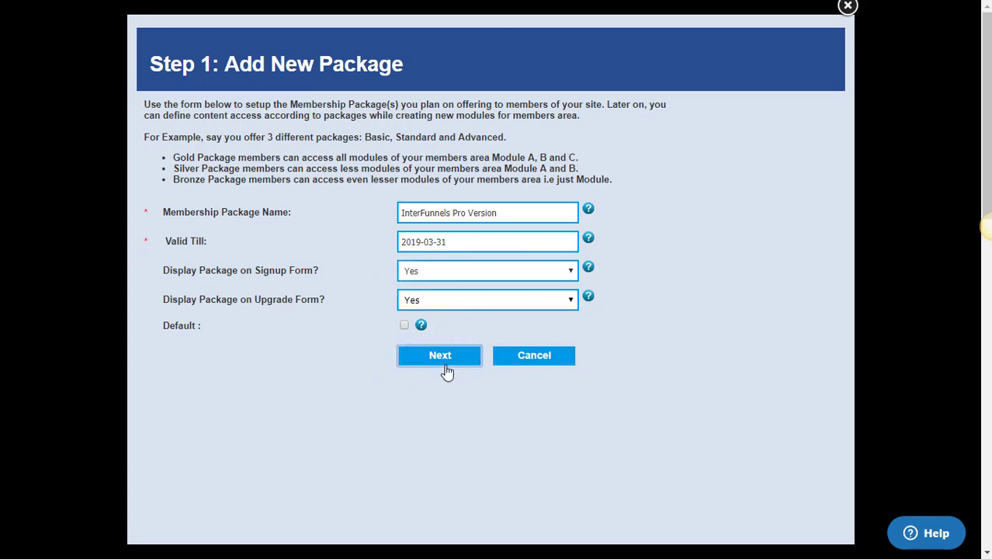
{"action": "left_click", "coordinate": [440, 357]}
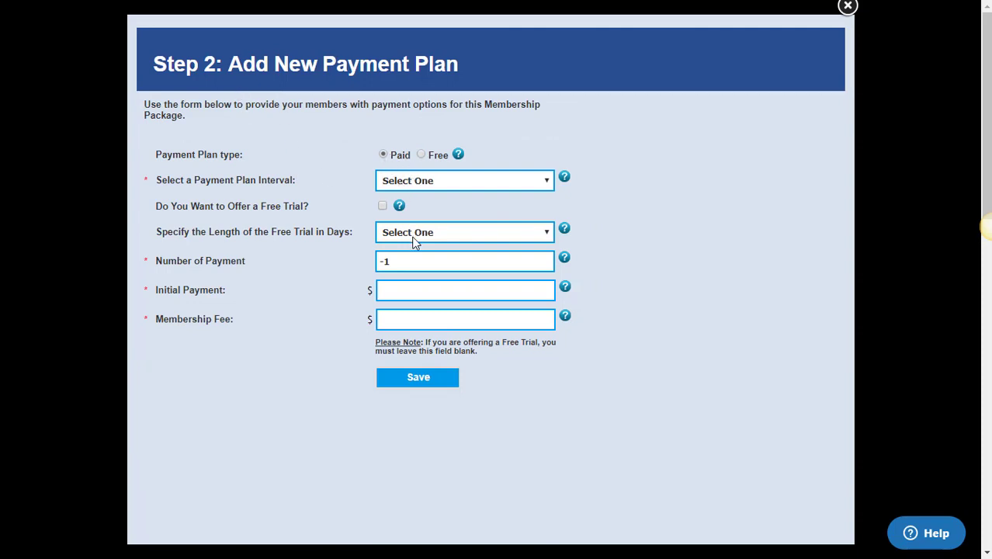
Save a Monthly payment plan with 50 payments, $59 initial payment and $99 membership fee
{"action": "left_click", "coordinate": [419, 183]}
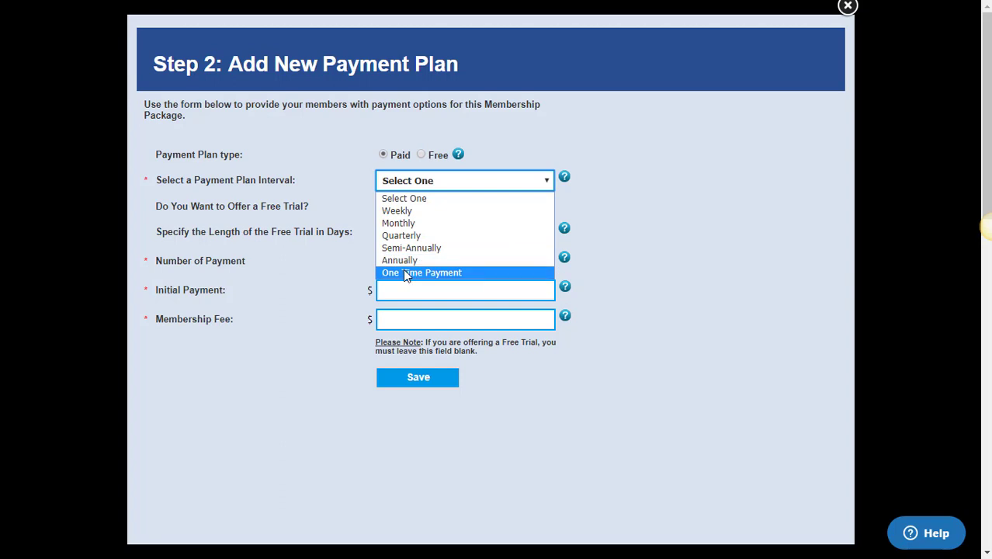
{"action": "left_click", "coordinate": [403, 225]}
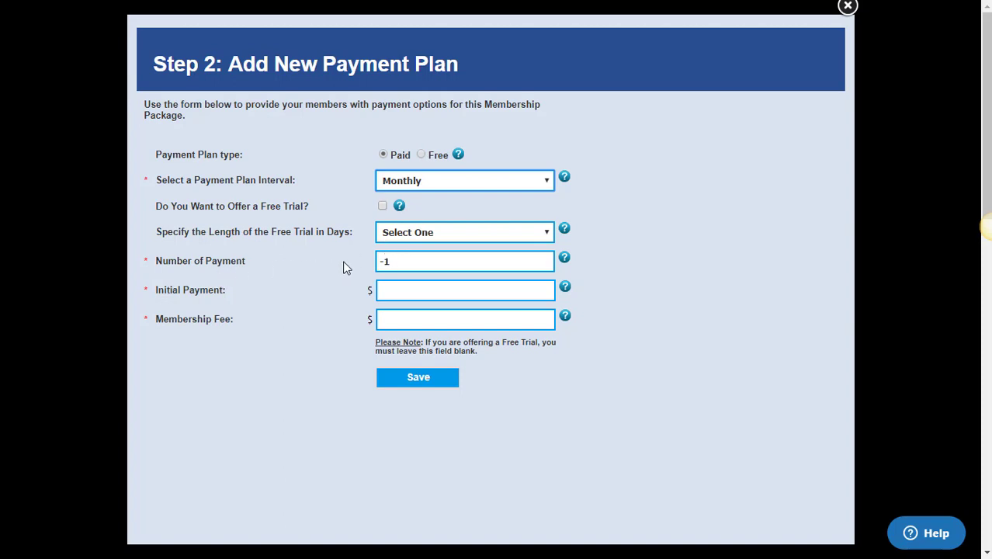
{"action": "left_click", "coordinate": [401, 262]}
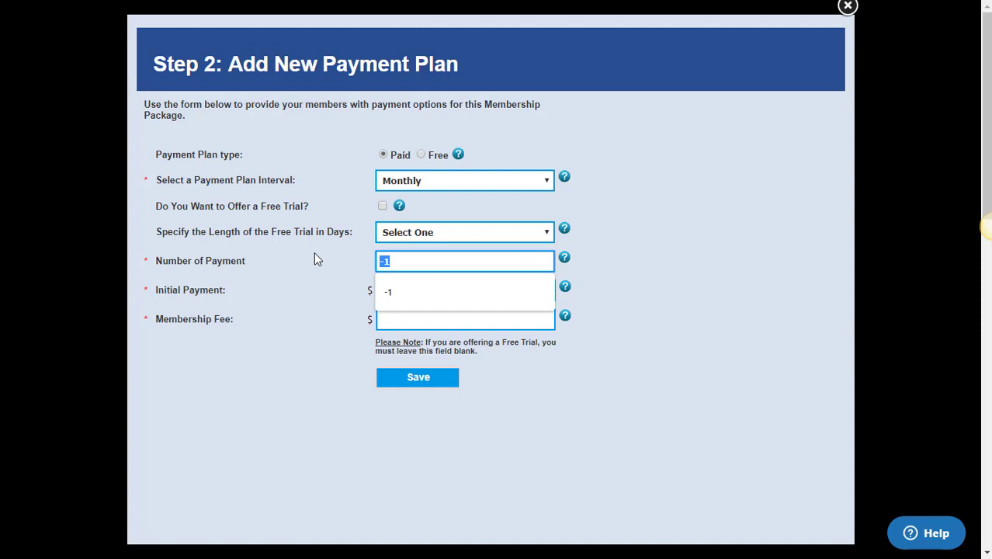
{"action": "type", "text": "50"}
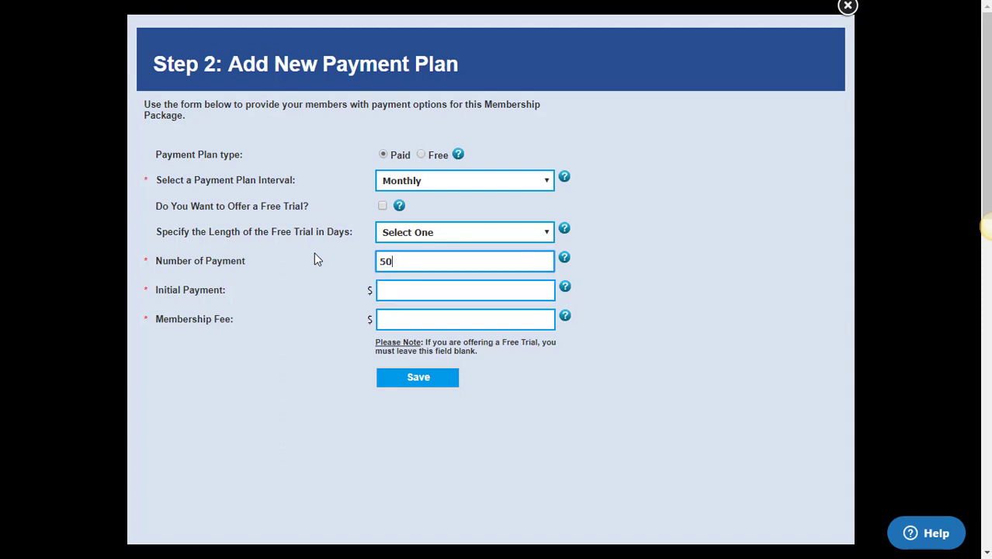
{"action": "left_click", "coordinate": [422, 293]}
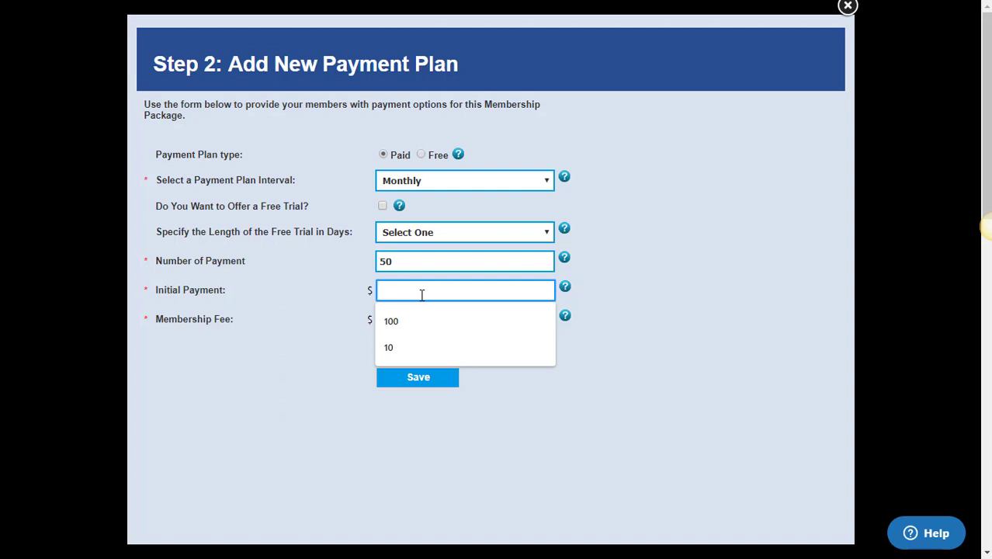
{"action": "type", "text": "59"}
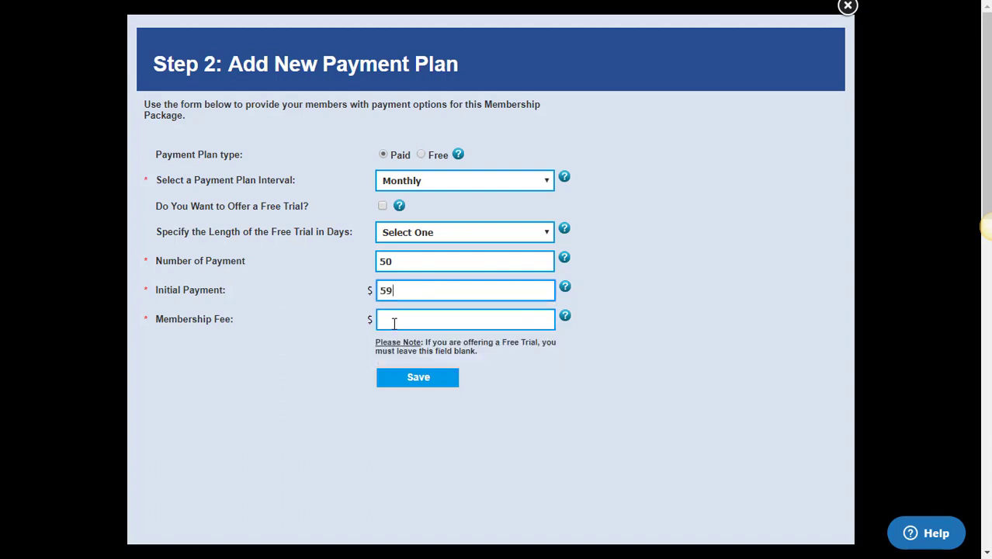
{"action": "left_click", "coordinate": [393, 320]}
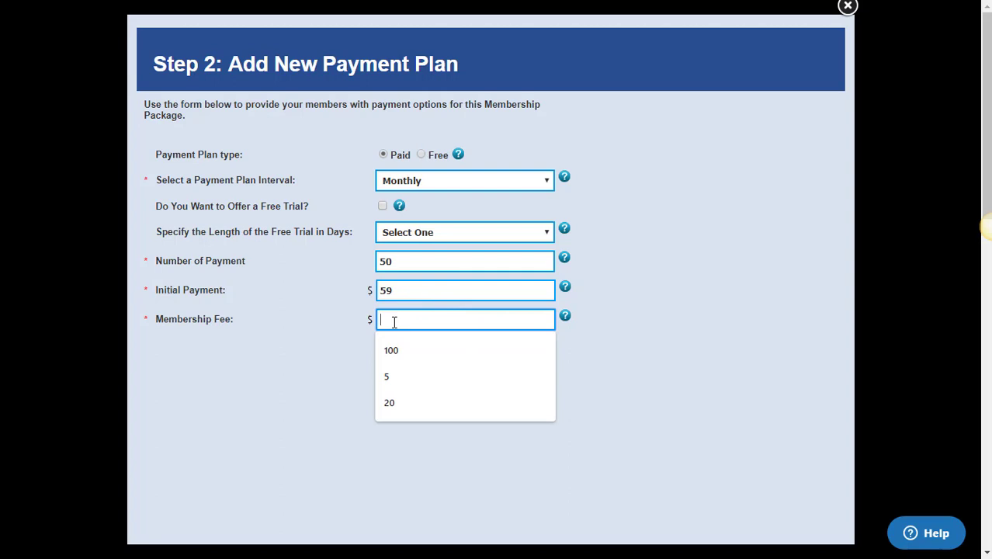
{"action": "type", "text": "99"}
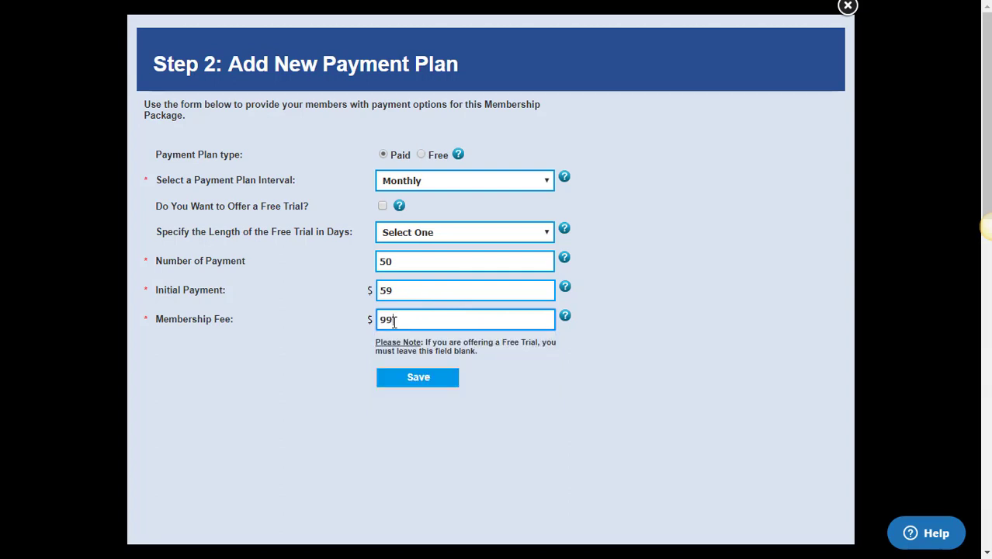
{"action": "left_click", "coordinate": [414, 380]}
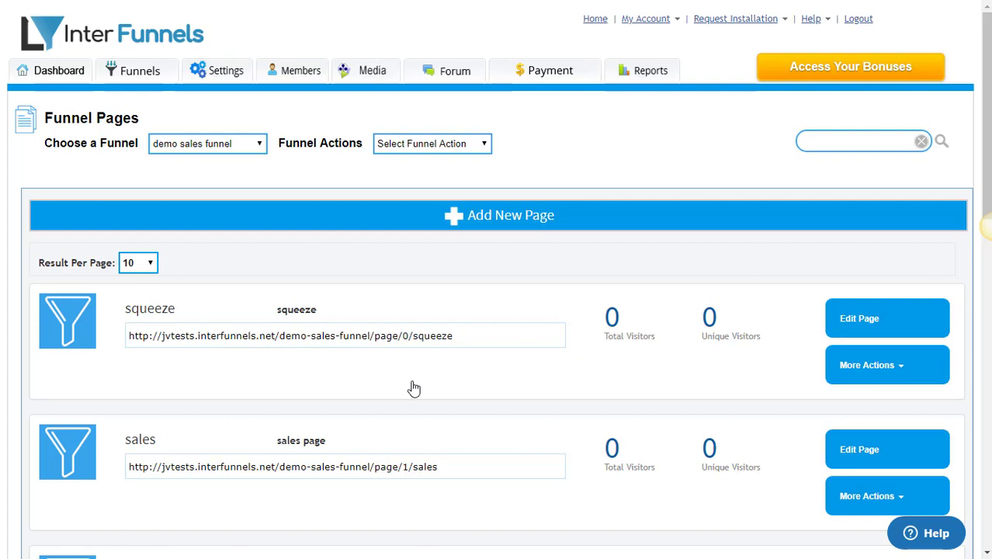
Open the funnel page in the page editor
{"action": "scroll", "coordinate": [413, 388], "scroll_direction": "down", "scroll_amount": 2}
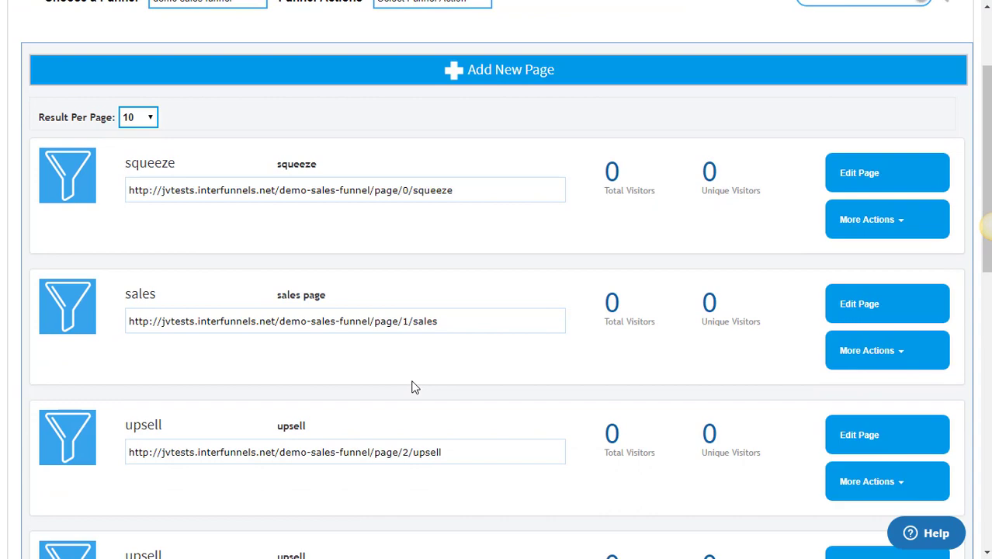
{"action": "scroll", "coordinate": [414, 388], "scroll_direction": "down", "scroll_amount": 1}
{"action": "left_click", "coordinate": [872, 236]}
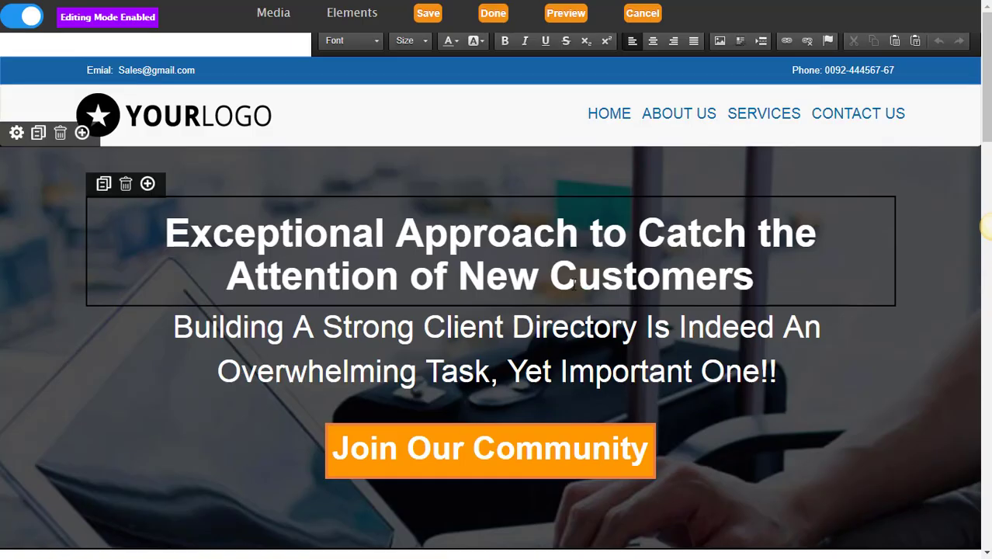
Attach the InterFunnels Pro Version package and its monthly plan to the Join Our Community button
{"action": "scroll", "coordinate": [573, 283], "scroll_direction": "down", "scroll_amount": 1}
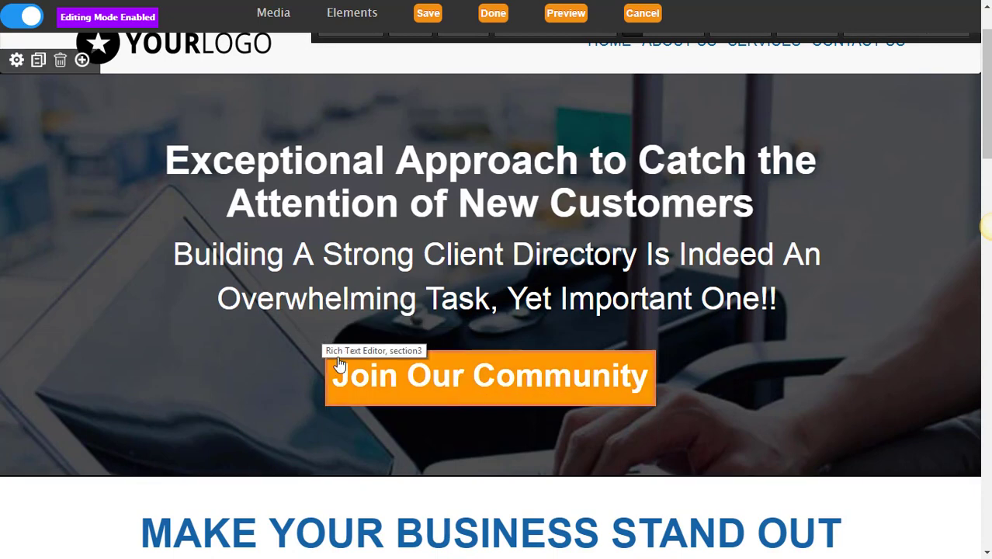
{"action": "mouse_move", "coordinate": [339, 364]}
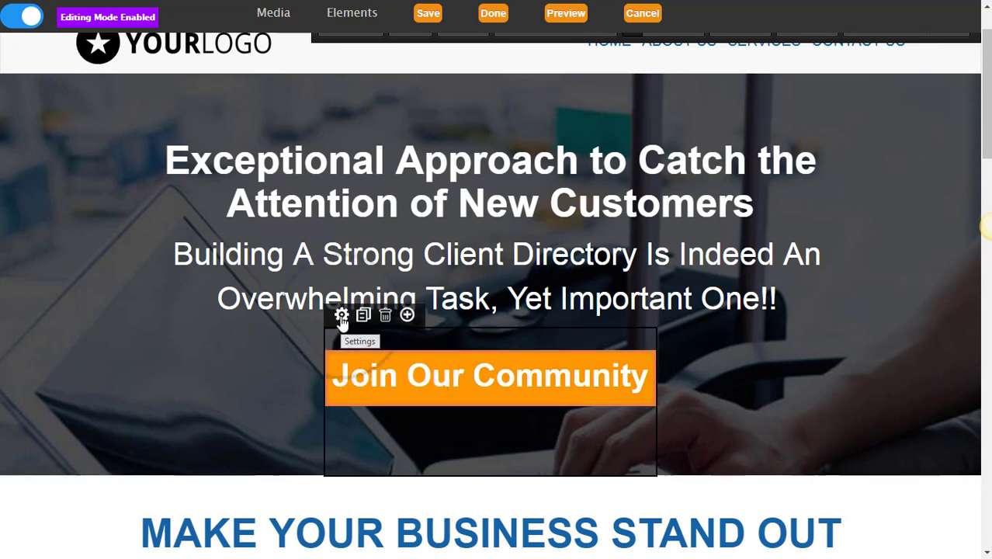
{"action": "left_click", "coordinate": [342, 318]}
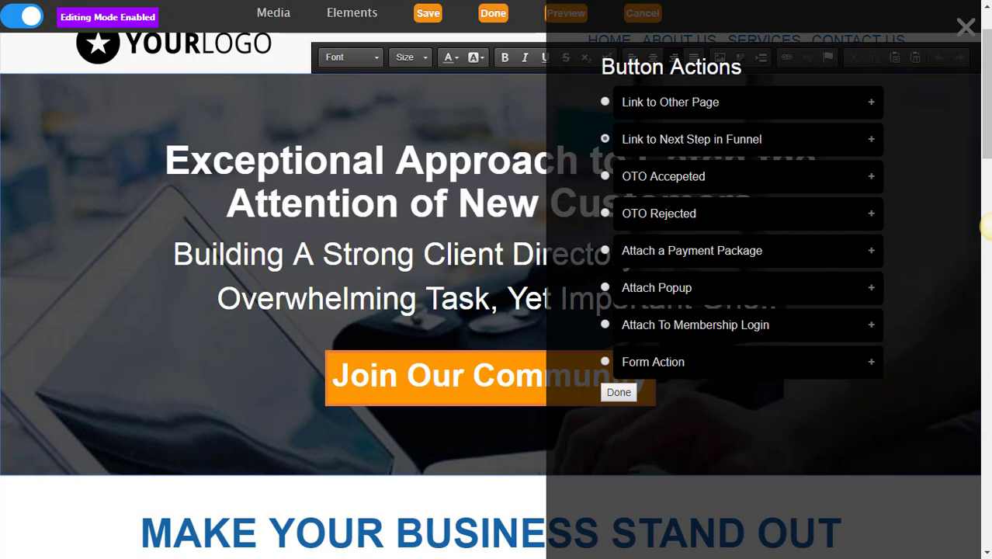
{"action": "left_click", "coordinate": [604, 251]}
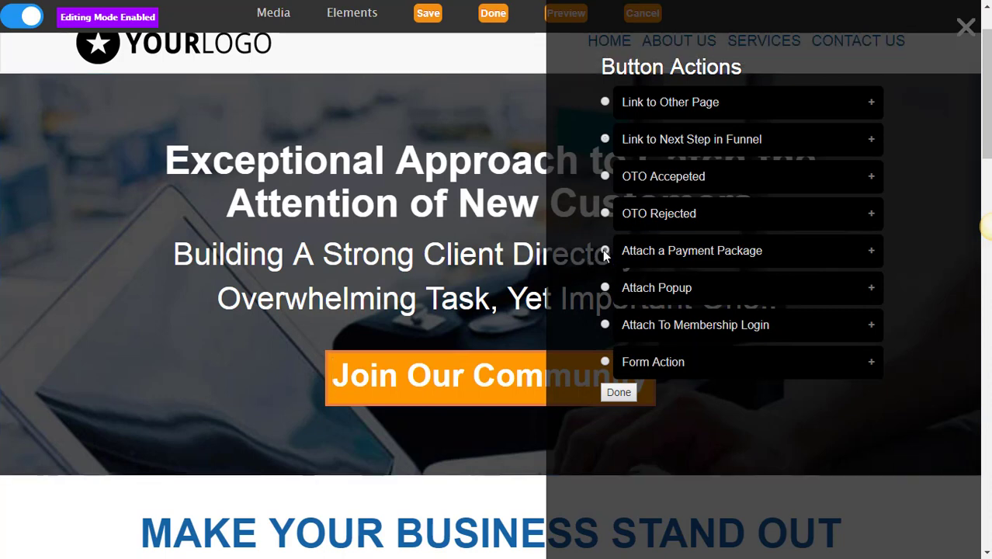
{"action": "left_click", "coordinate": [617, 393]}
{"action": "left_click", "coordinate": [431, 236]}
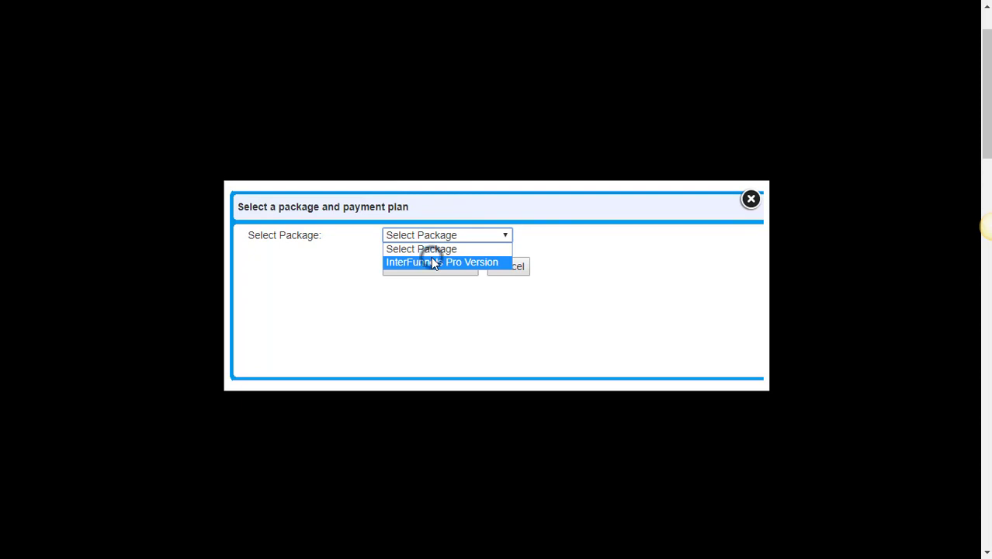
{"action": "left_click", "coordinate": [432, 262]}
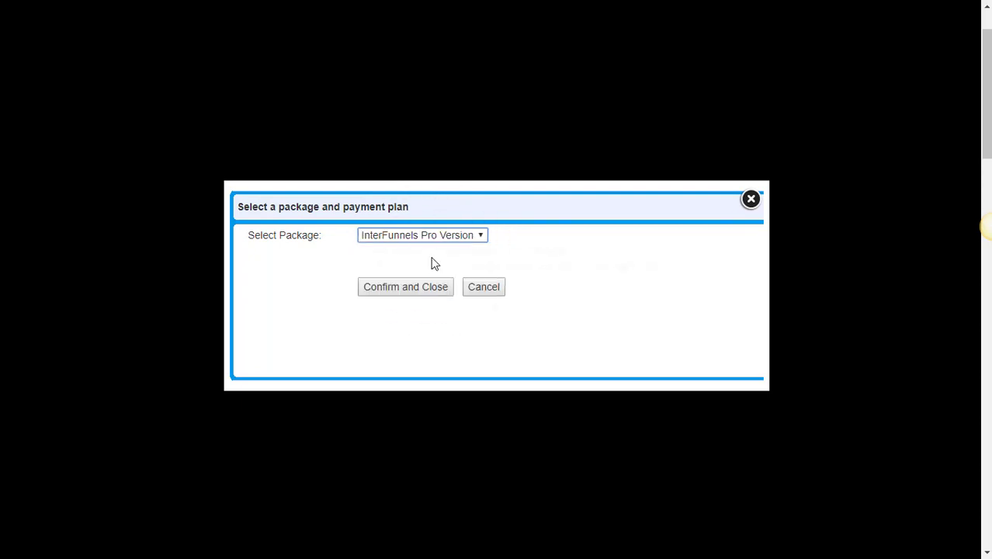
{"action": "left_click", "coordinate": [390, 289]}
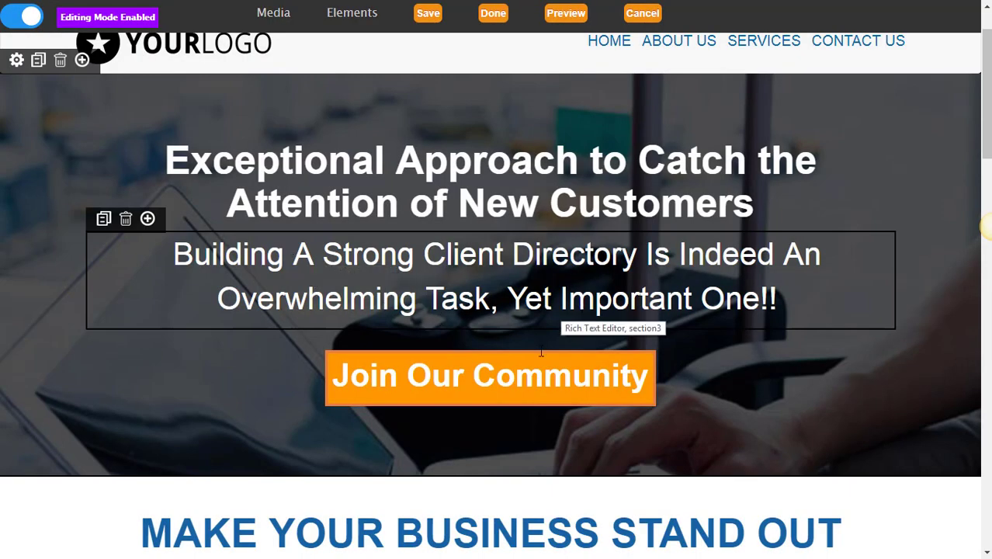
Change the button label from 'Join Our Community' to 'Order Now!' and save the page
{"action": "mouse_move", "coordinate": [543, 366]}
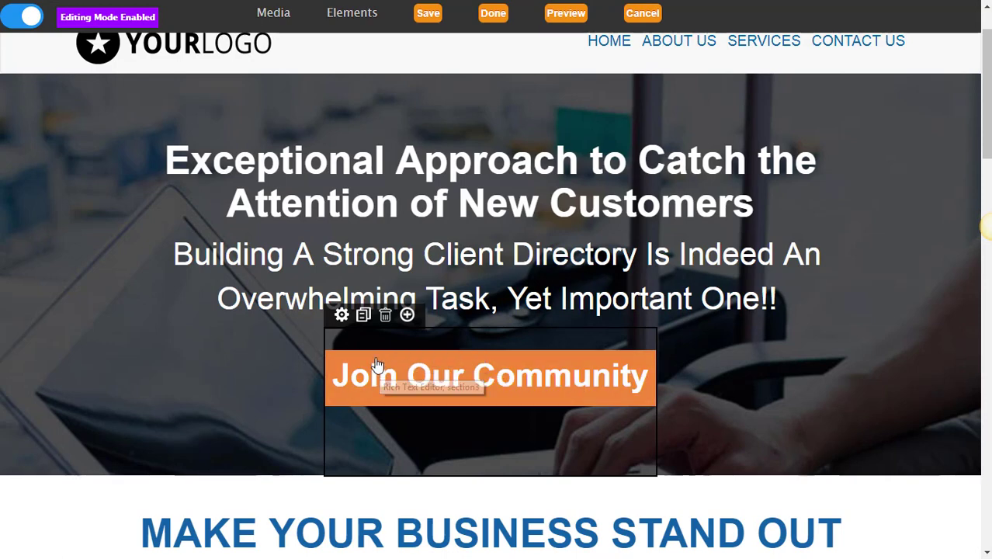
{"action": "left_click", "coordinate": [408, 383]}
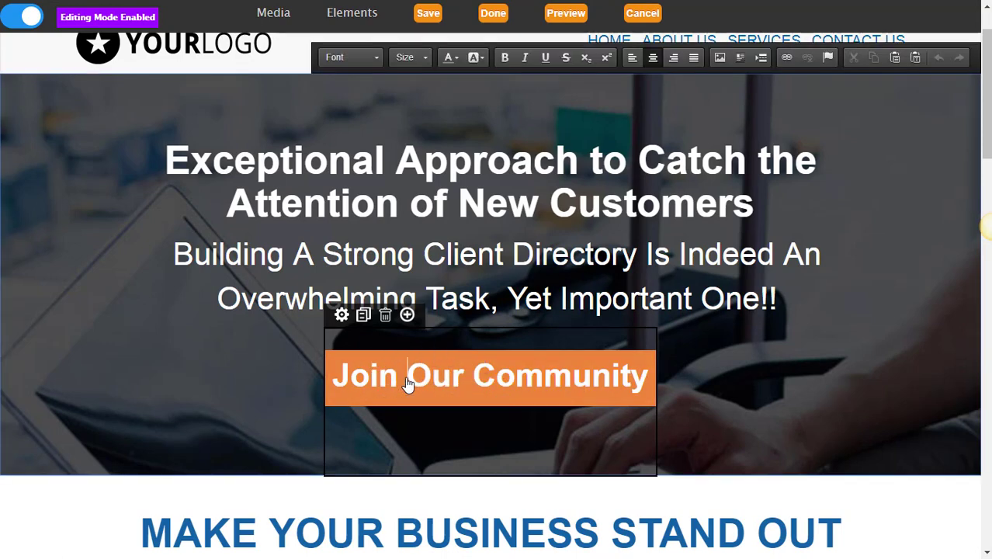
{"action": "key", "text": "Left"}
{"action": "key", "text": "Left"}
{"action": "key", "text": "shift+Right"}
{"action": "key", "text": "Left"}
{"action": "key", "text": "Left"}
{"action": "key", "text": "shift+Right"}
{"action": "key", "text": "shift+Right"}
{"action": "key", "text": "shift+Right"}
{"action": "key", "text": "shift+Right"}
{"action": "key", "text": "shift+Right"}
{"action": "key", "text": "shift+Right"}
{"action": "key", "text": "shift+Right"}
{"action": "key", "text": "shift+Right"}
{"action": "key", "text": "shift+Right"}
{"action": "key", "text": "shift+Right"}
{"action": "key", "text": "shift+Right"}
{"action": "key", "text": "shift+Right"}
{"action": "key", "text": "shift+Right"}
{"action": "key", "text": "shift+Right"}
{"action": "key", "text": "shift+Right"}
{"action": "key", "text": "shift+Right"}
{"action": "key", "text": "shift+Right"}
{"action": "key", "text": "shift+Right"}
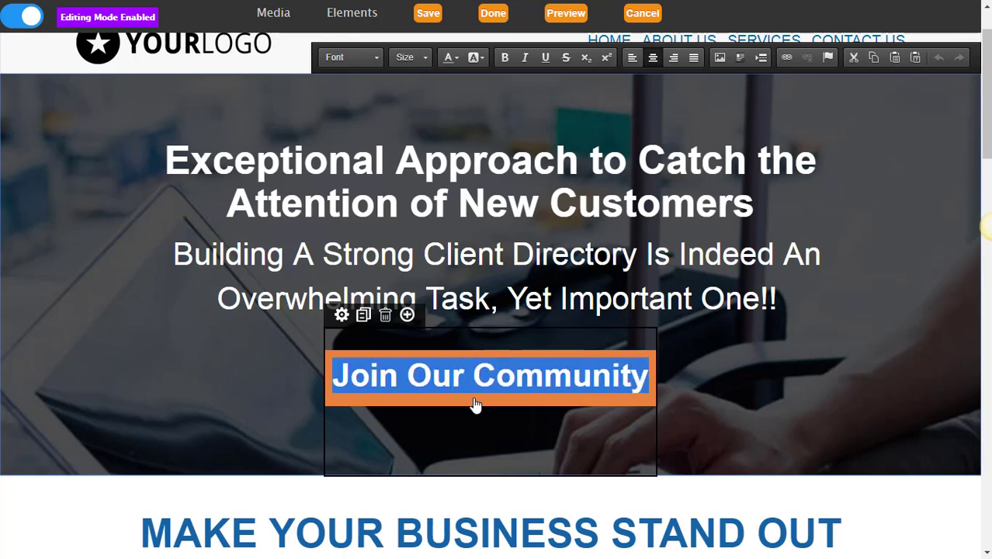
{"action": "type", "text": "Od"}
{"action": "key", "text": "BackSpace"}
{"action": "type", "text": "r"}
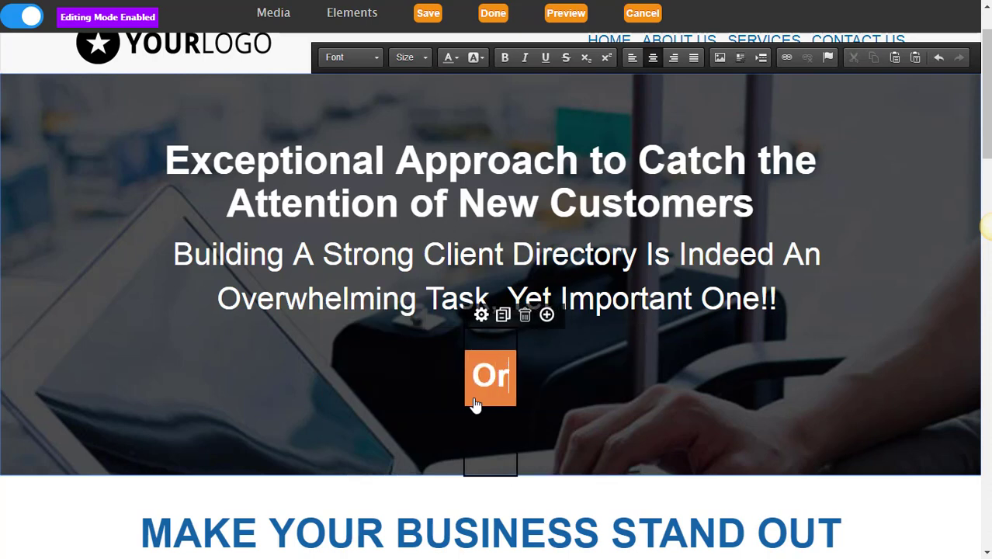
{"action": "type", "text": "der Now!"}
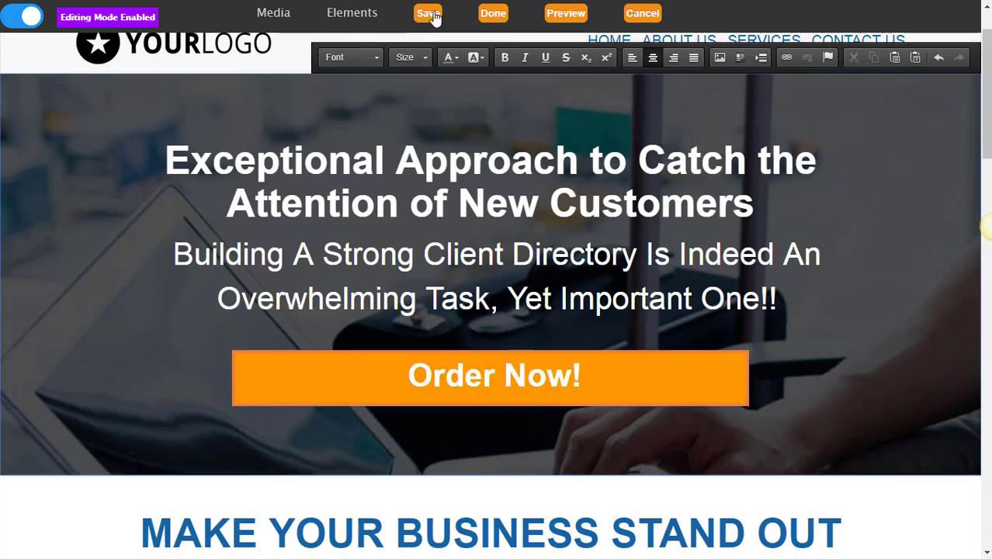
{"action": "left_click", "coordinate": [429, 14]}
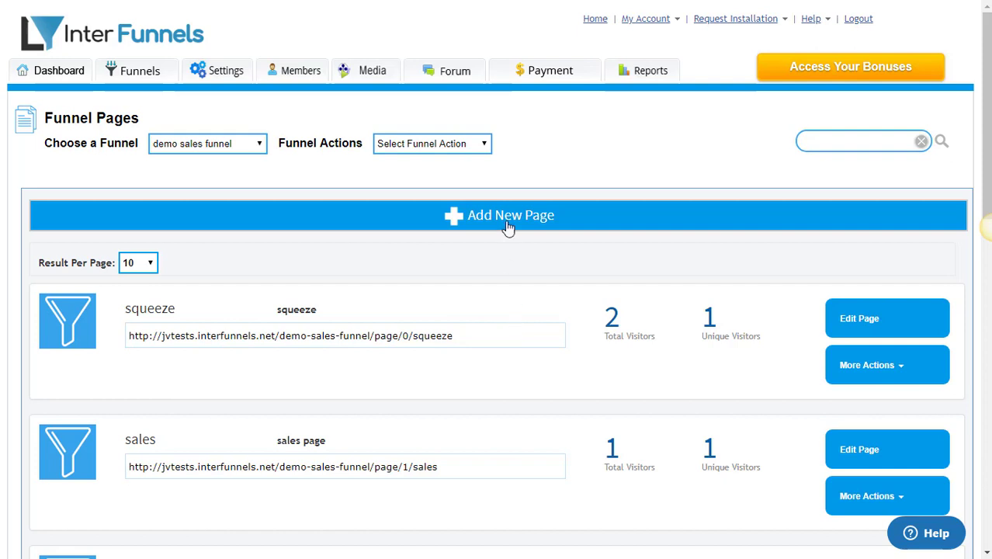
Edit the PayPal payment gateway and save it with Mode left on Test Mode
{"action": "left_click", "coordinate": [531, 81]}
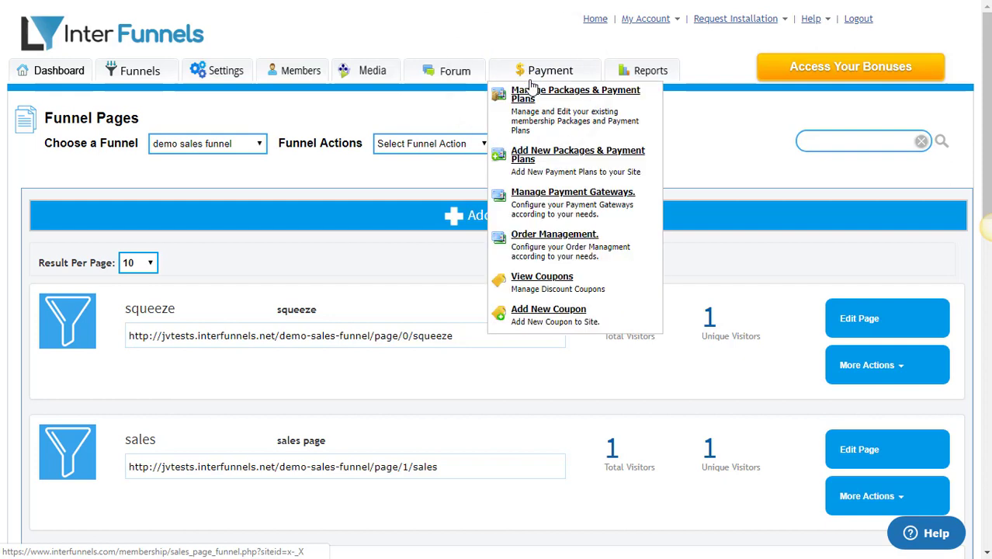
{"action": "left_click", "coordinate": [565, 204]}
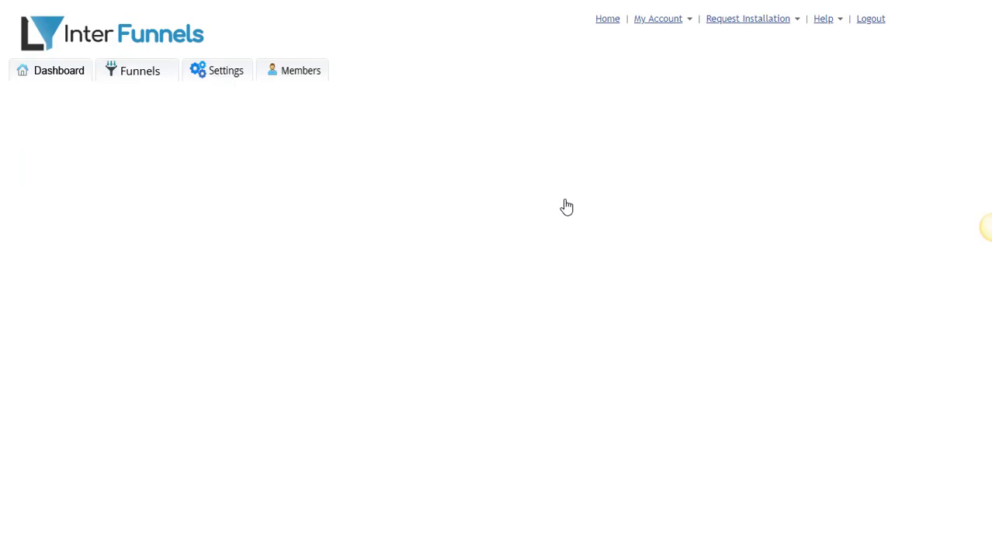
{"action": "scroll", "coordinate": [566, 205], "scroll_direction": "down", "scroll_amount": 1}
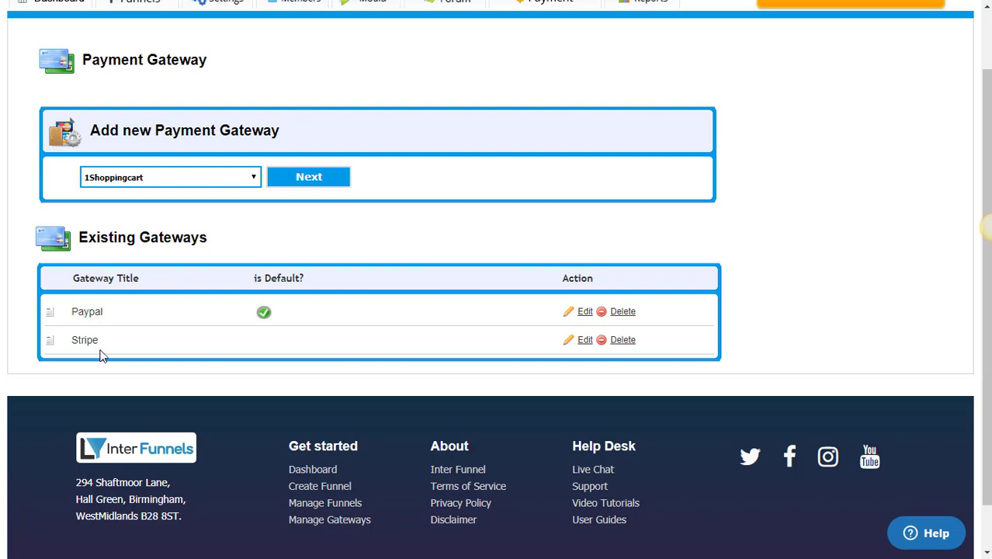
{"action": "left_click", "coordinate": [584, 317]}
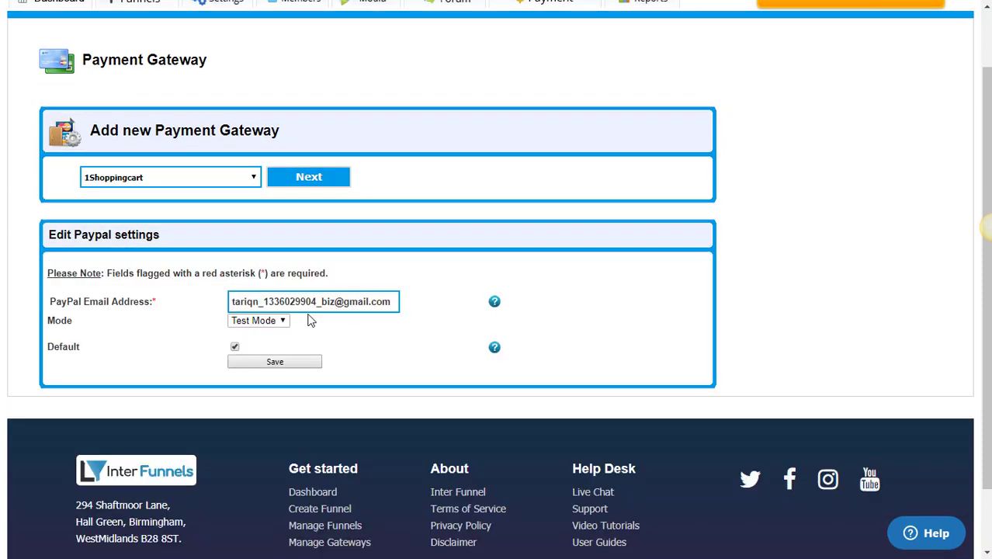
{"action": "left_click", "coordinate": [260, 320]}
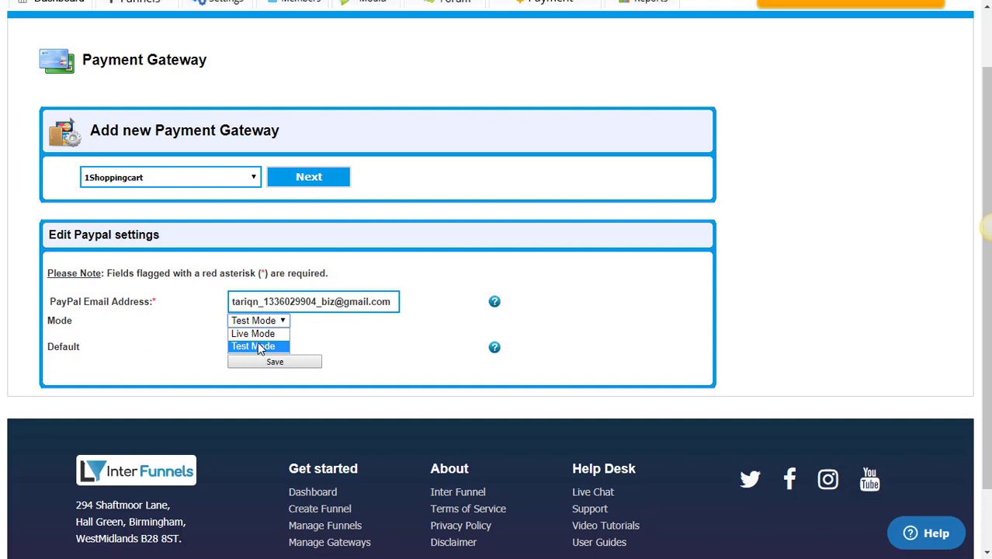
{"action": "left_click", "coordinate": [259, 346]}
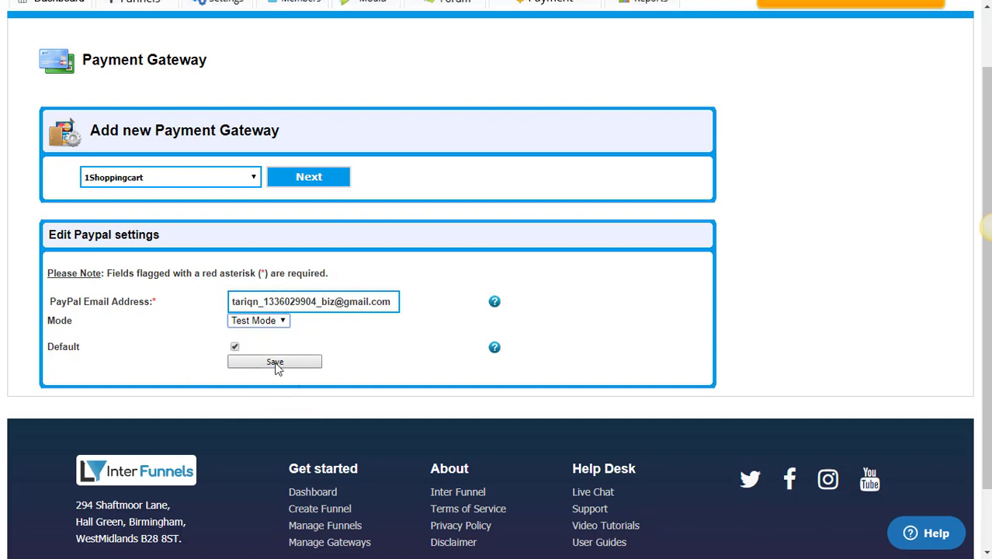
{"action": "left_click", "coordinate": [277, 363]}
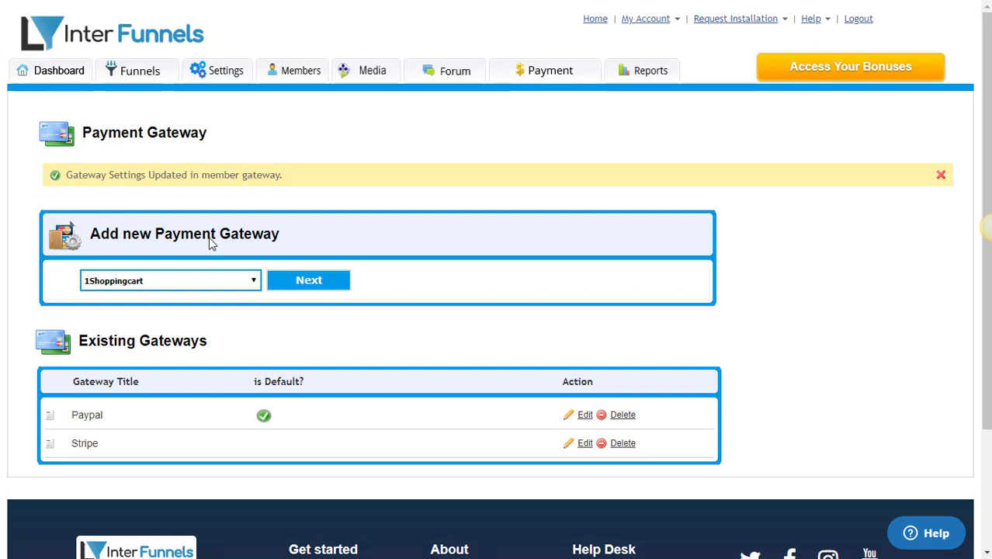
{"action": "left_click", "coordinate": [175, 282]}
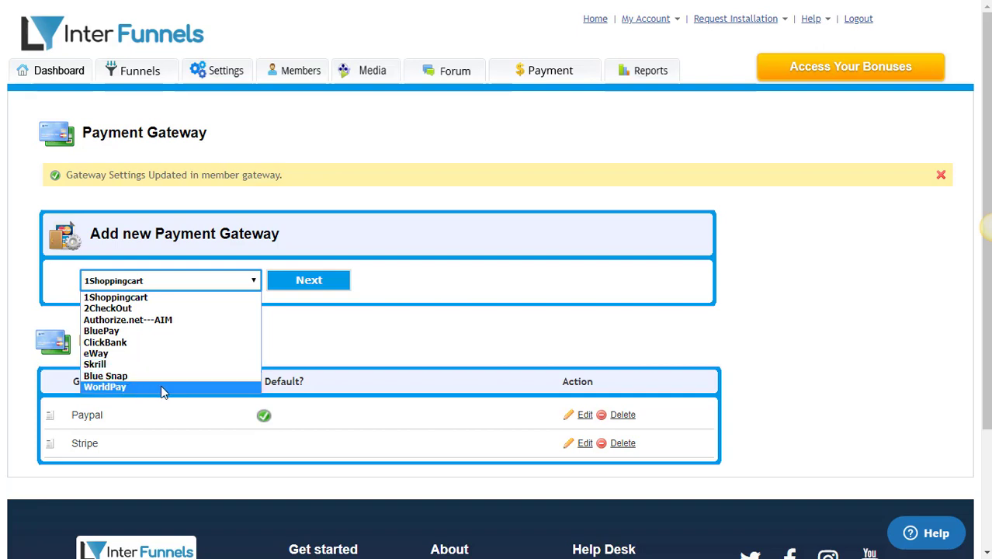
{"action": "left_click", "coordinate": [204, 281]}
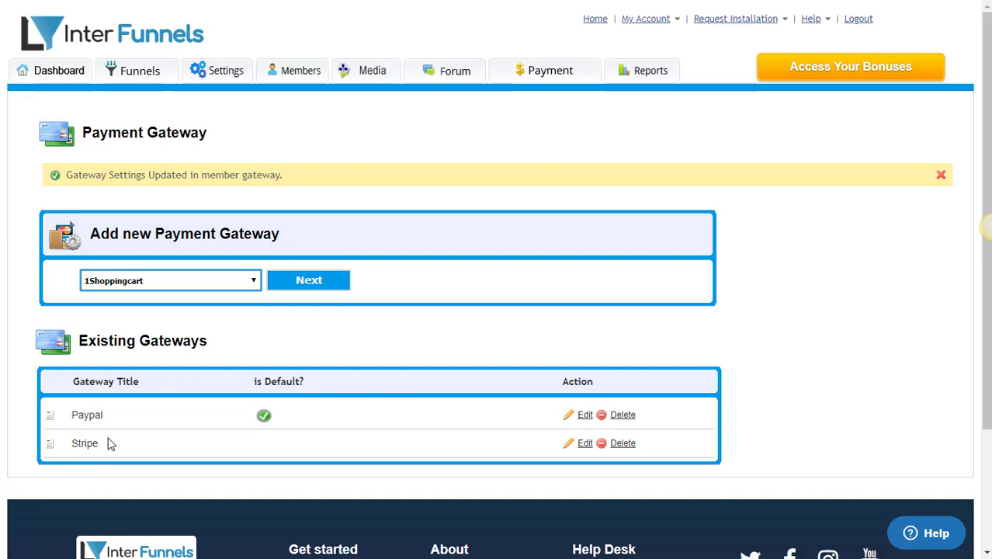
{"action": "left_click", "coordinate": [148, 75]}
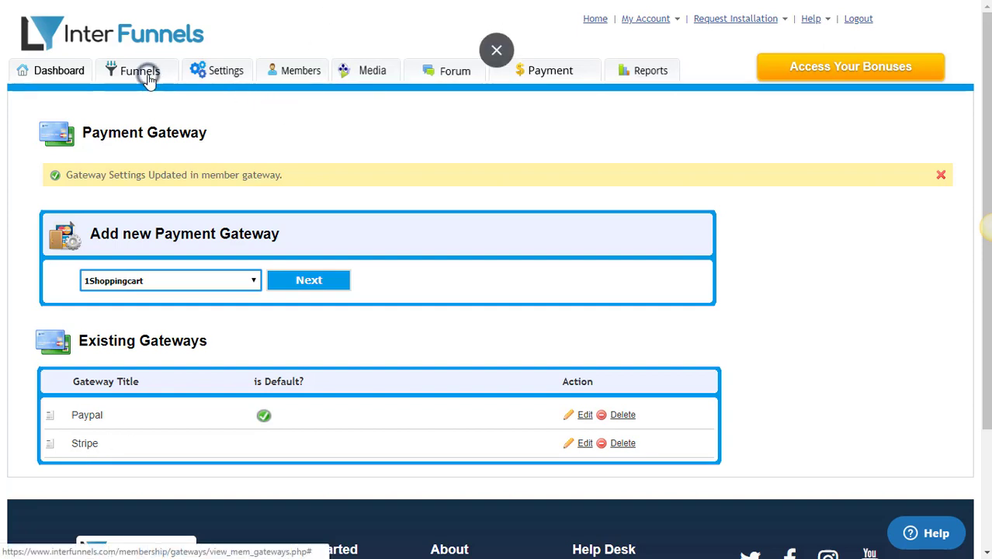
Open the funnel's popup page in the page editor
{"action": "left_click", "coordinate": [149, 99]}
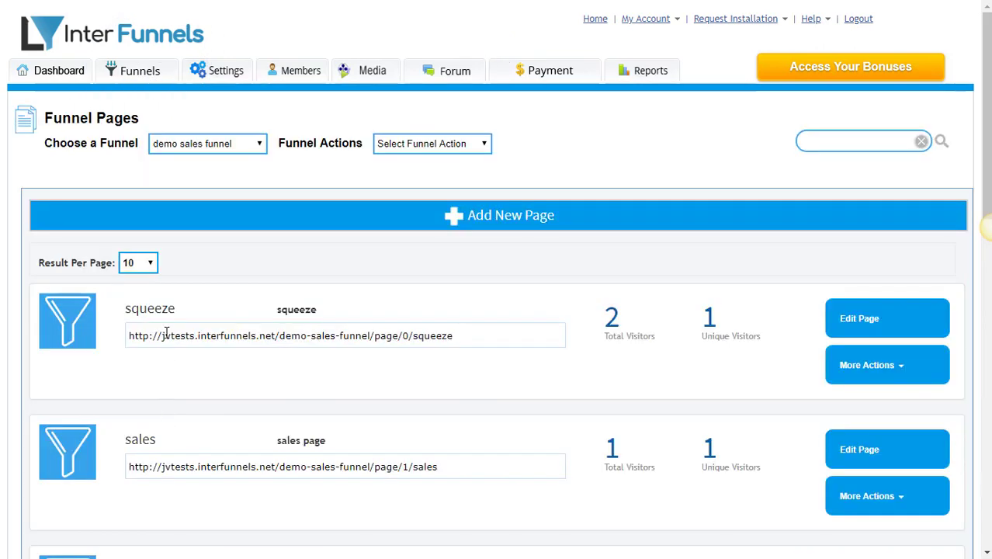
{"action": "scroll", "coordinate": [170, 325], "scroll_direction": "down", "scroll_amount": 1}
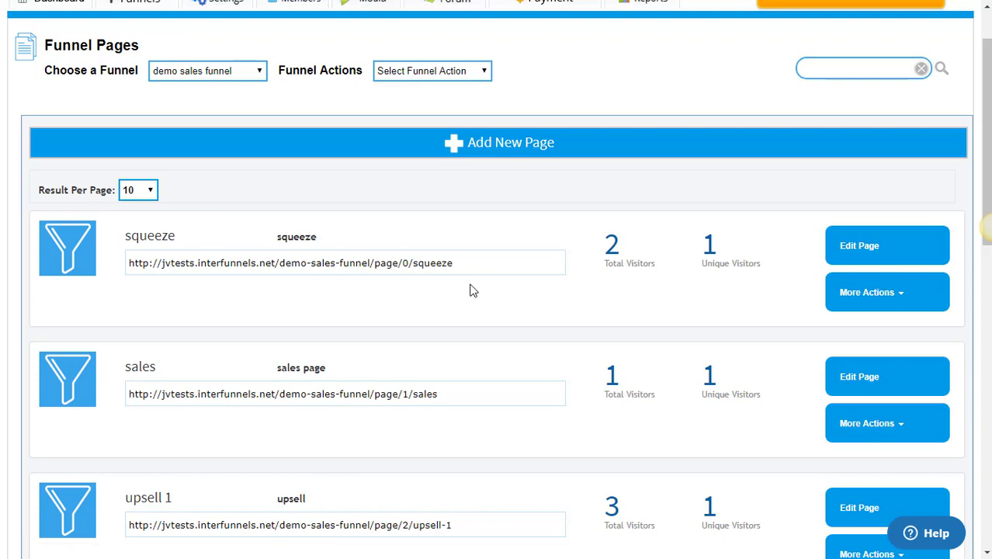
{"action": "scroll", "coordinate": [471, 289], "scroll_direction": "down", "scroll_amount": 8}
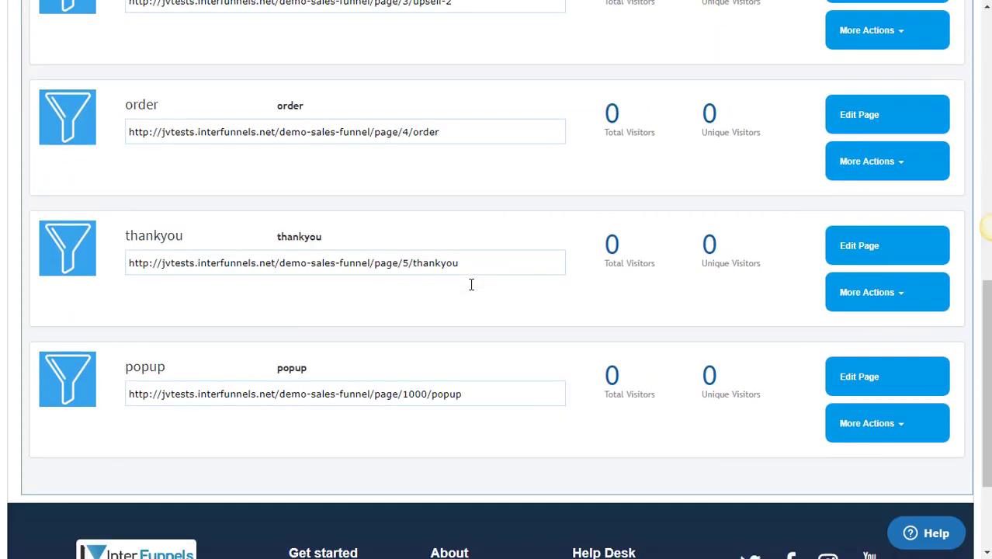
{"action": "left_click", "coordinate": [860, 378]}
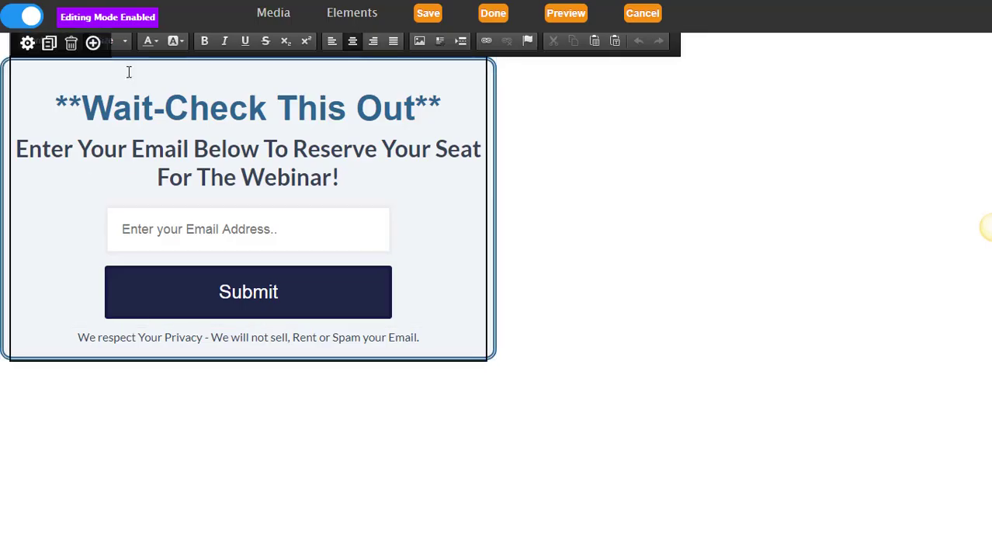
Check the Form Action options of the popup's submit button, then close the settings
{"action": "left_click", "coordinate": [216, 127]}
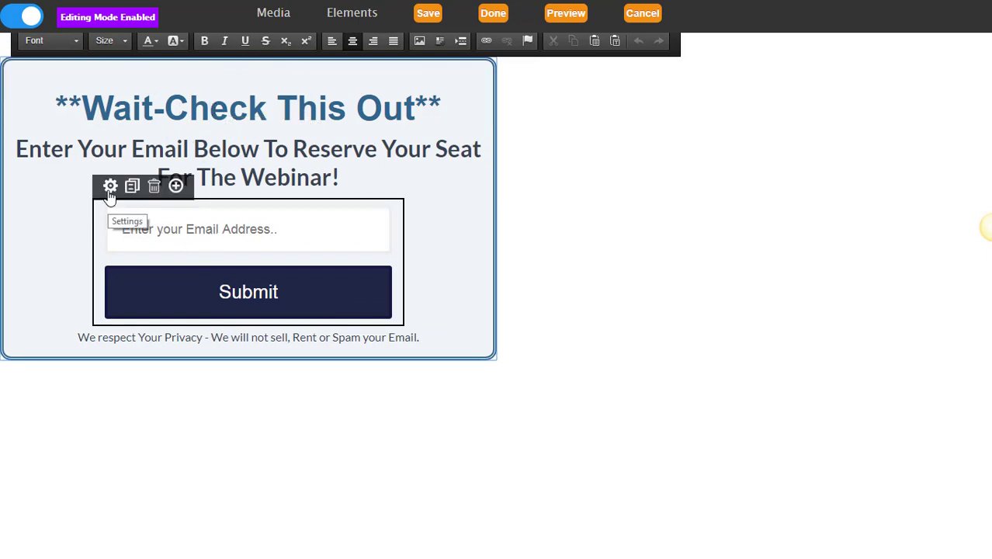
{"action": "left_click", "coordinate": [110, 192]}
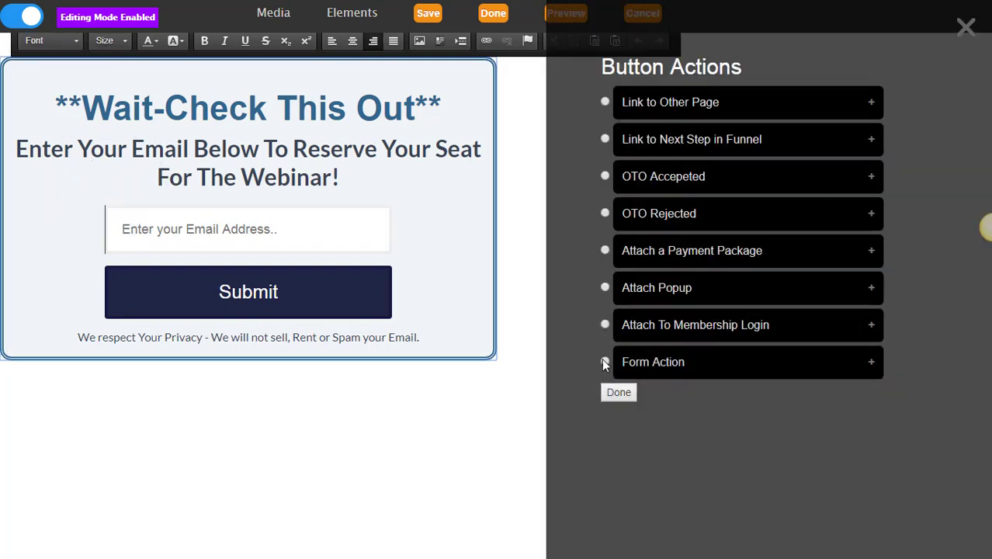
{"action": "left_click", "coordinate": [604, 361]}
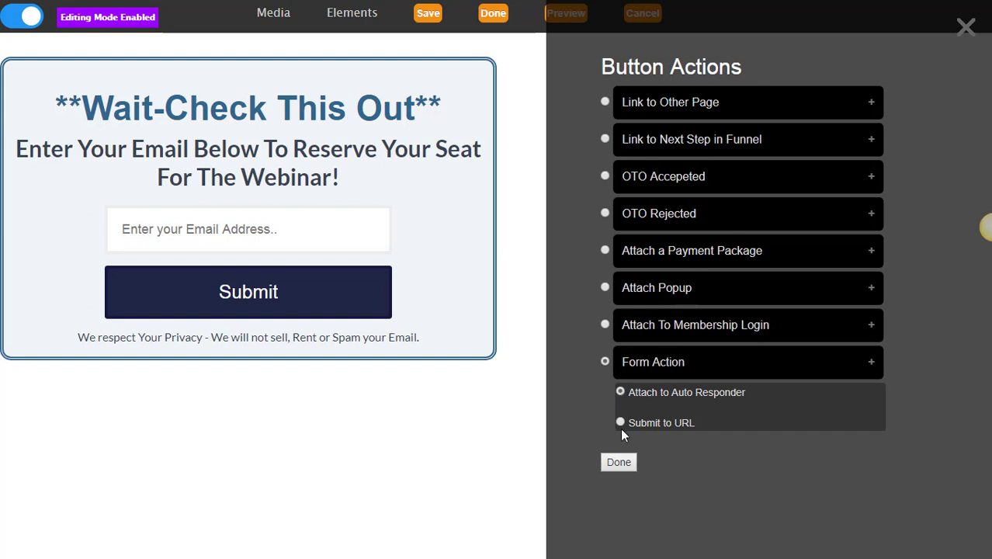
{"action": "left_click", "coordinate": [618, 462]}
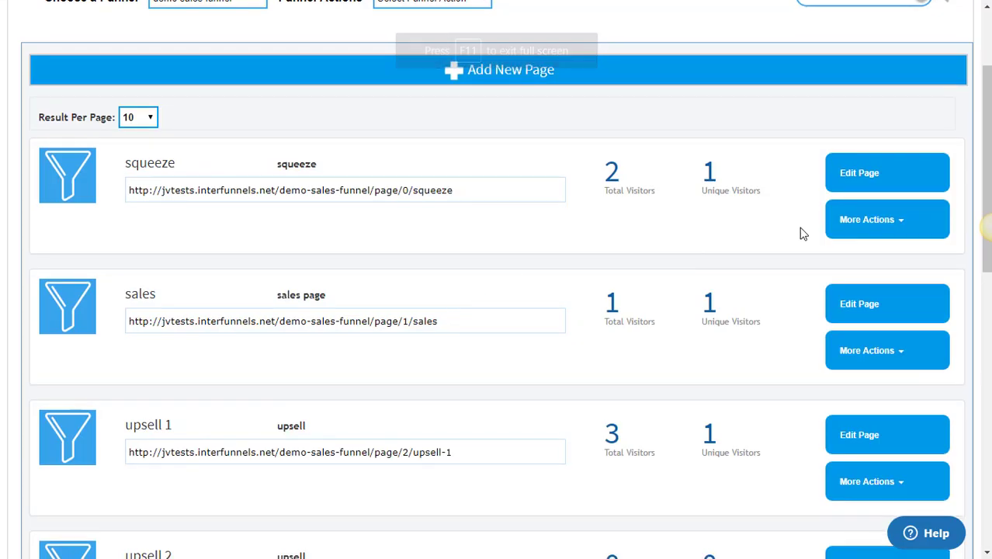
Open the squeeze page's Page Settings and look through the Pixel, Autoresponder and Pop-up tabs
{"action": "left_click", "coordinate": [867, 225]}
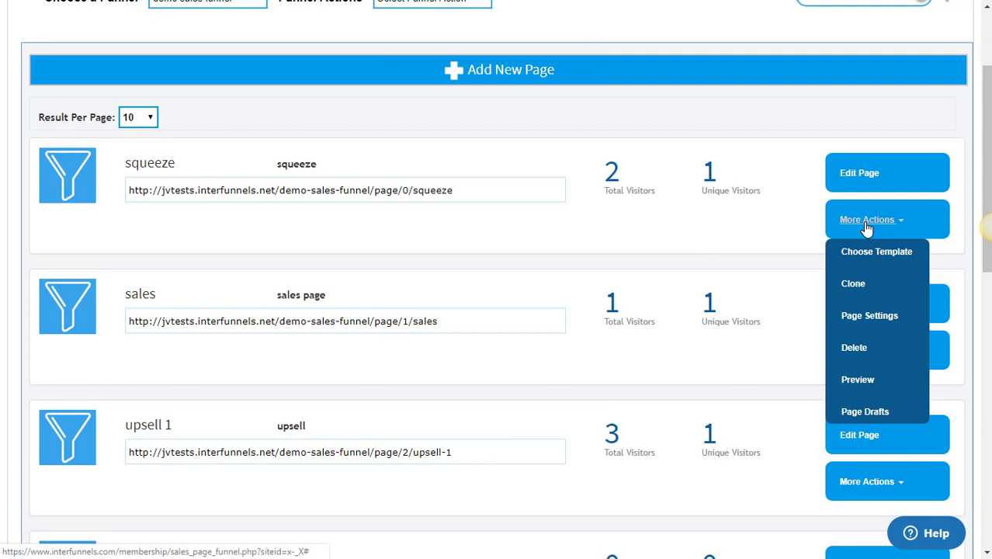
{"action": "left_click", "coordinate": [852, 324]}
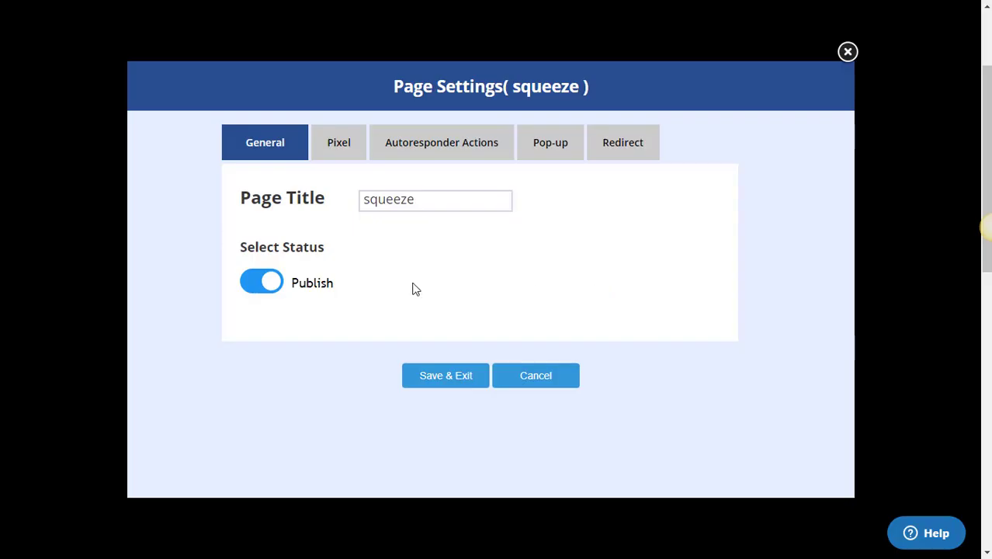
{"action": "left_click", "coordinate": [337, 140]}
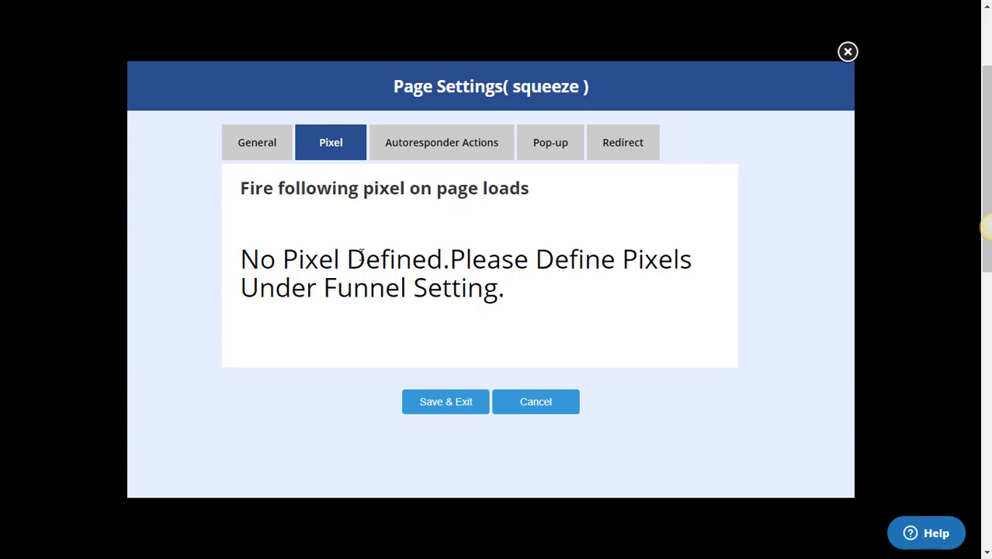
{"action": "left_click", "coordinate": [417, 153]}
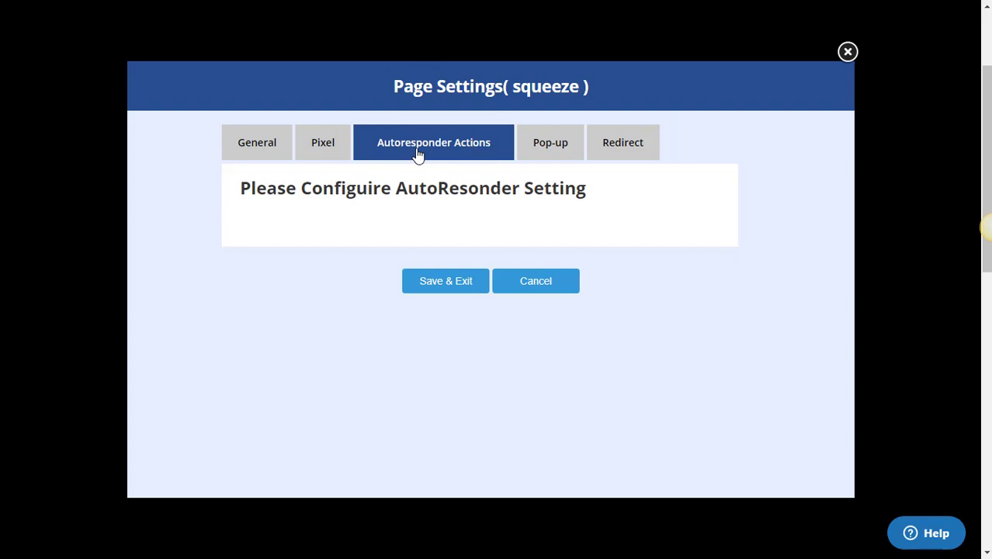
{"action": "left_click", "coordinate": [548, 141]}
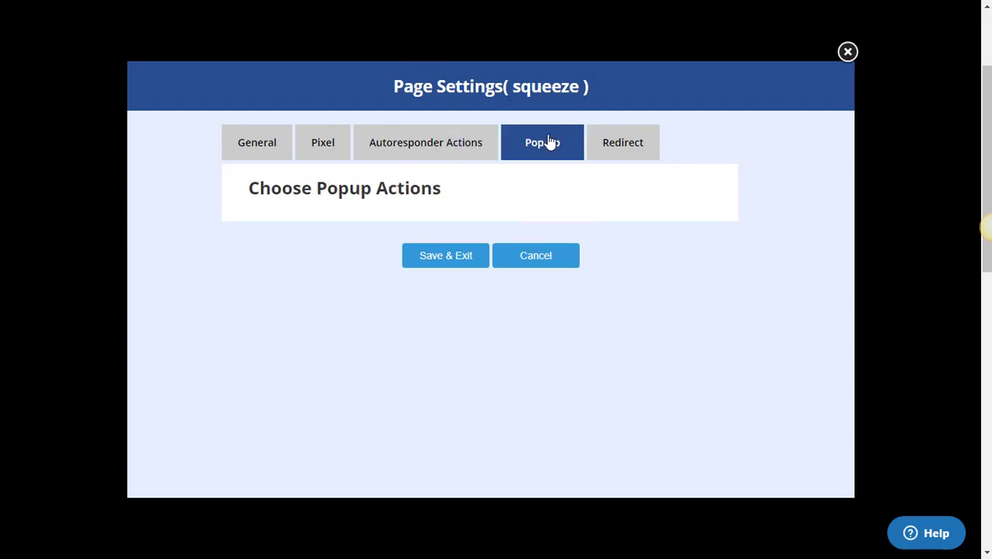
Enable Button Popup using the 'popup' page and save the settings
{"action": "left_click", "coordinate": [243, 190]}
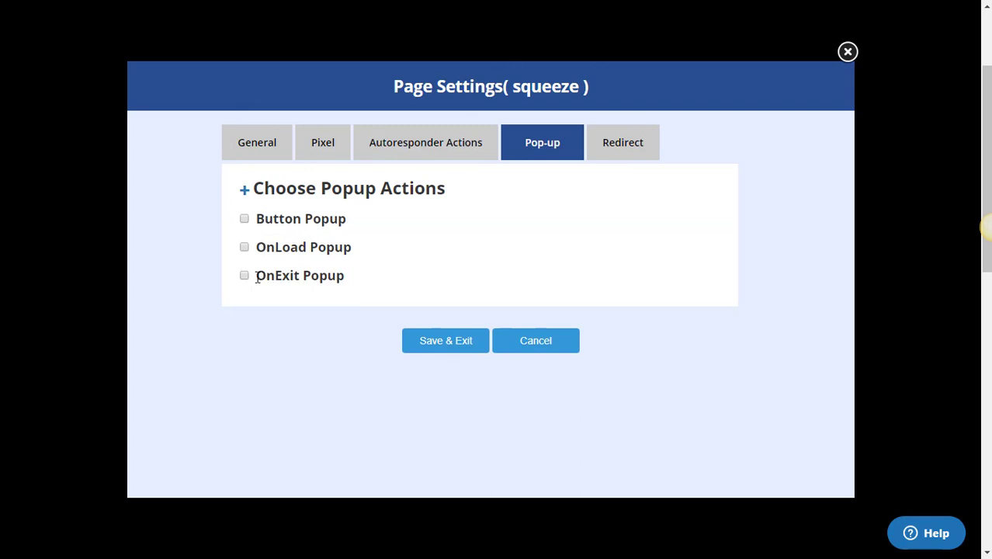
{"action": "left_click", "coordinate": [245, 219]}
{"action": "left_click", "coordinate": [438, 245]}
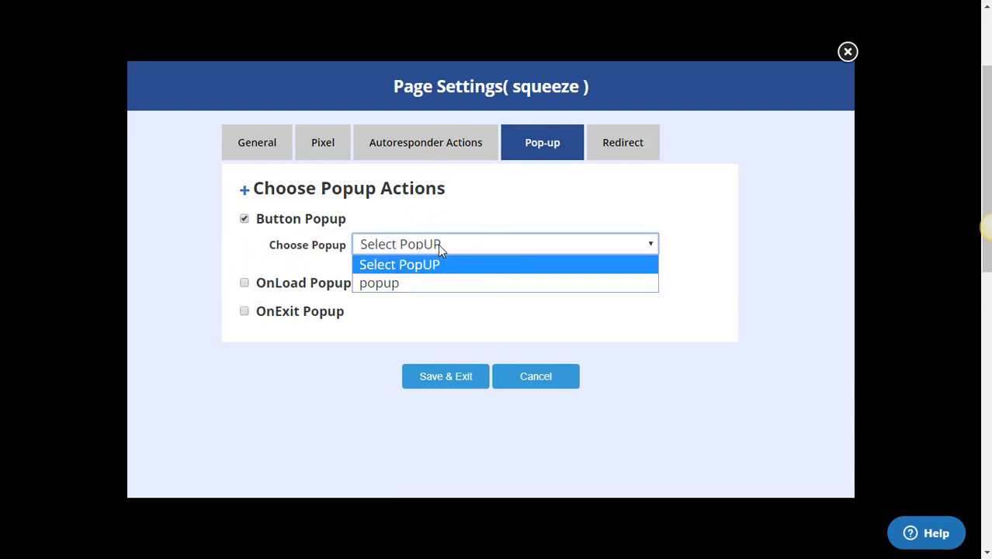
{"action": "left_click", "coordinate": [423, 285]}
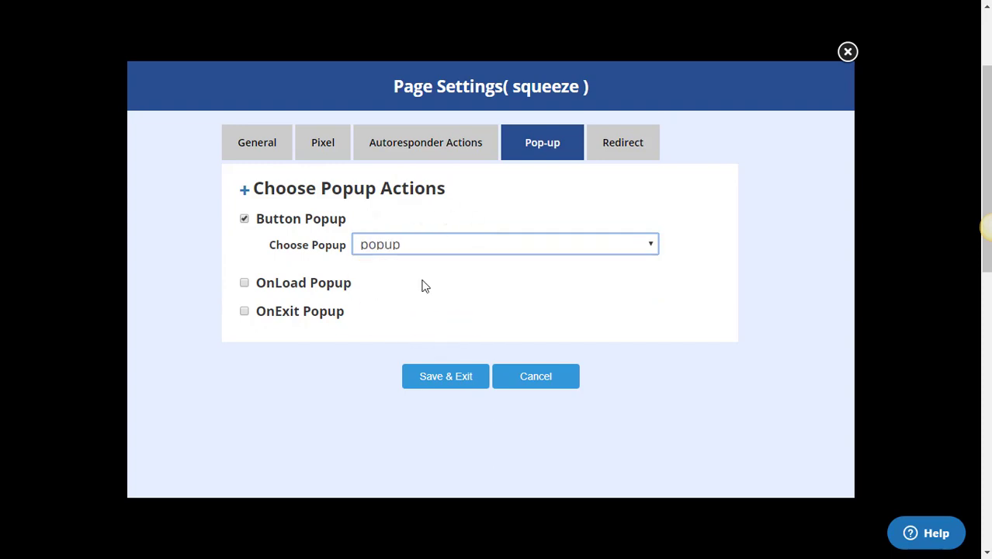
{"action": "left_click", "coordinate": [474, 380]}
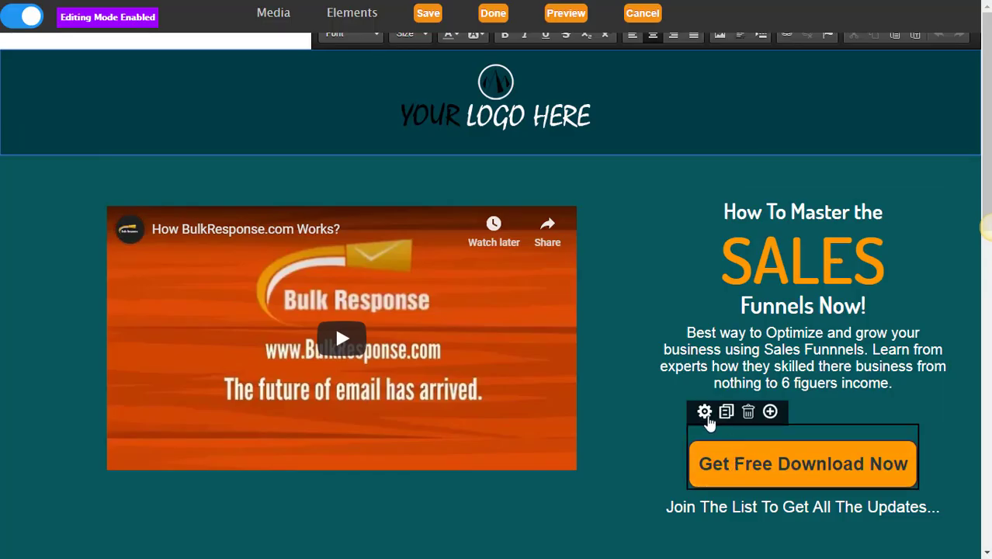
Set the Get Free Download Now button to open the popup and return to the funnel's page list
{"action": "left_click", "coordinate": [705, 412]}
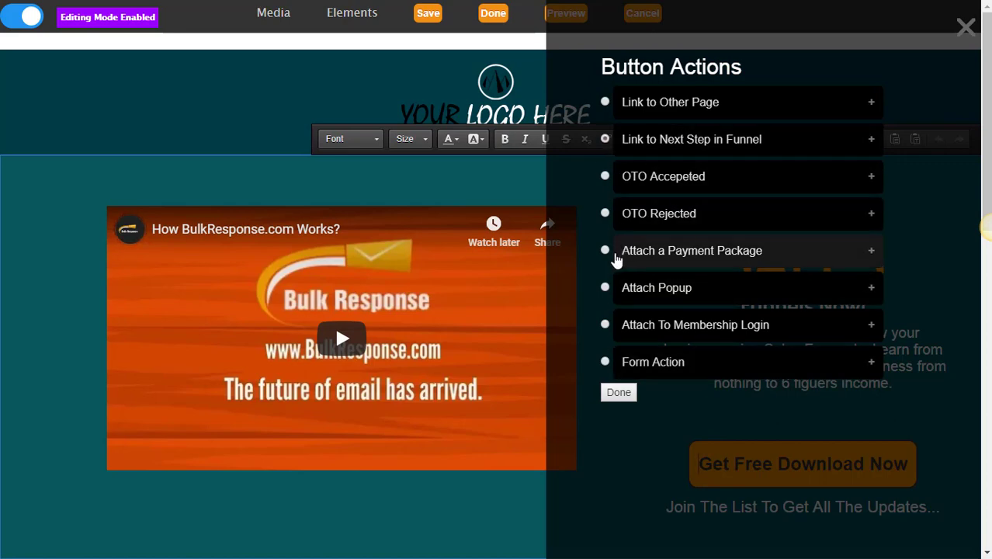
{"action": "left_click", "coordinate": [605, 288]}
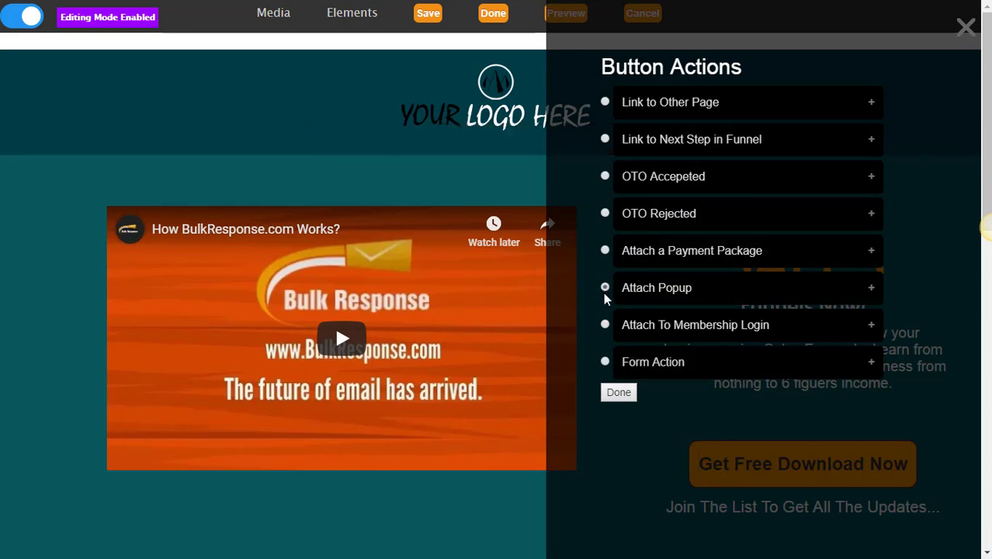
{"action": "left_click", "coordinate": [618, 393]}
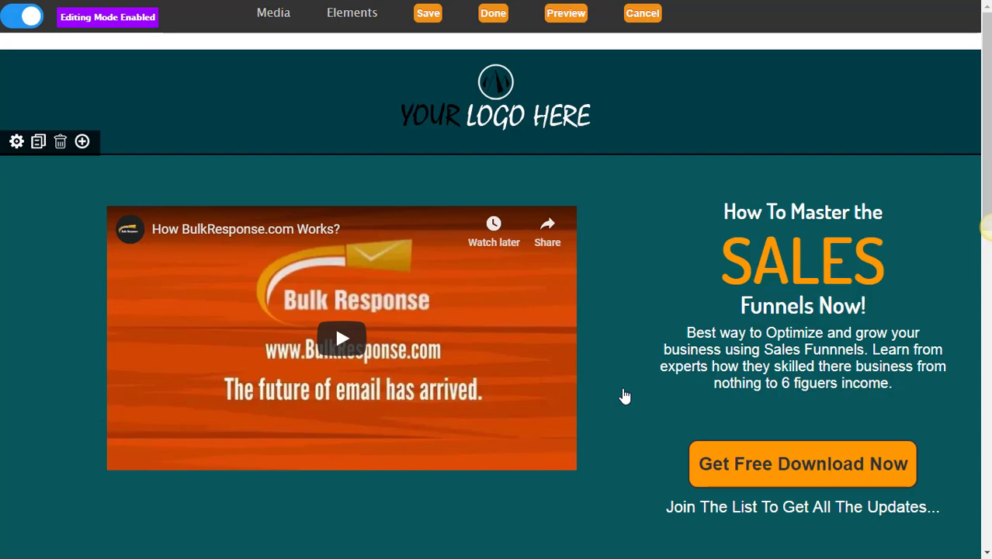
{"action": "left_click", "coordinate": [492, 15]}
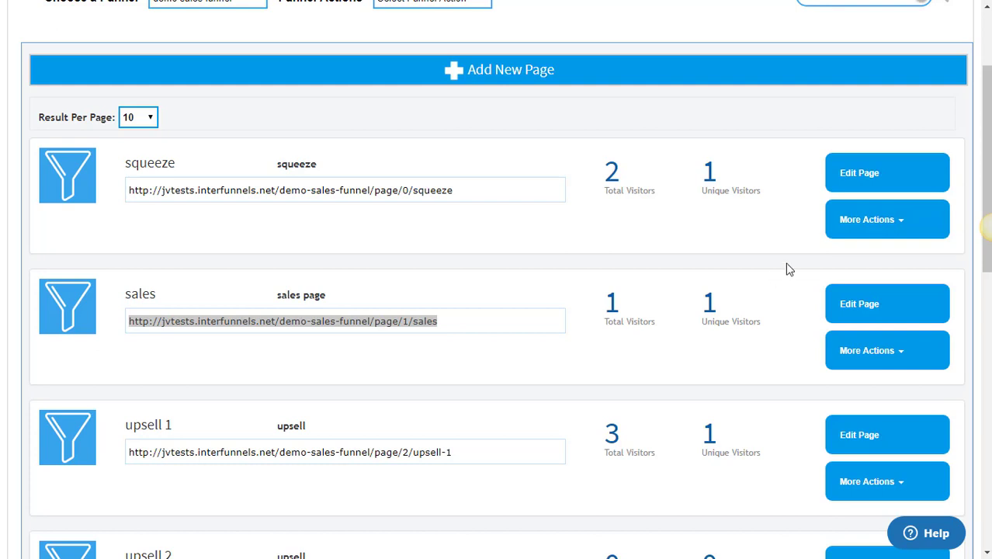
{"action": "left_click", "coordinate": [861, 232]}
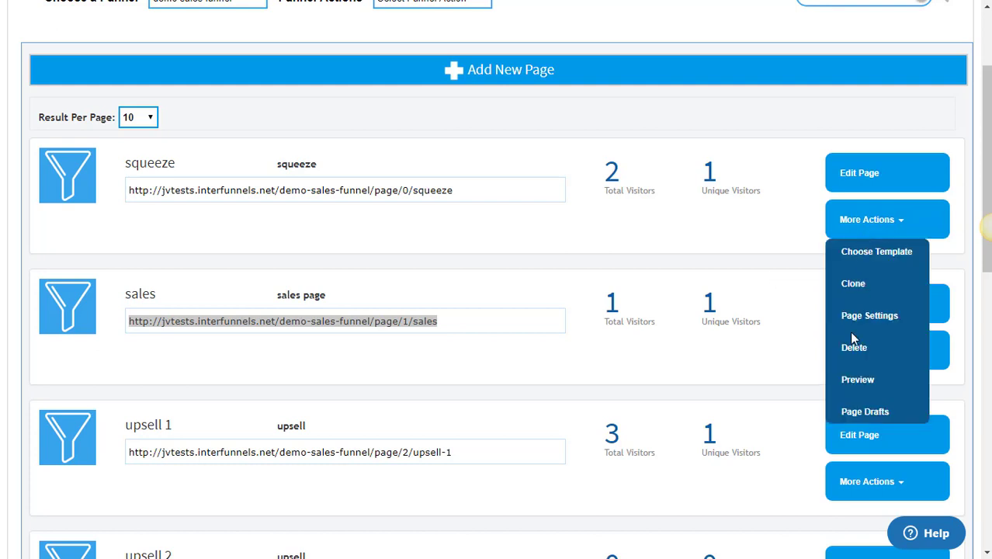
Preview the squeeze page, trigger its popup with Get Free Download Now, and submit a saved email
{"action": "left_click", "coordinate": [849, 382]}
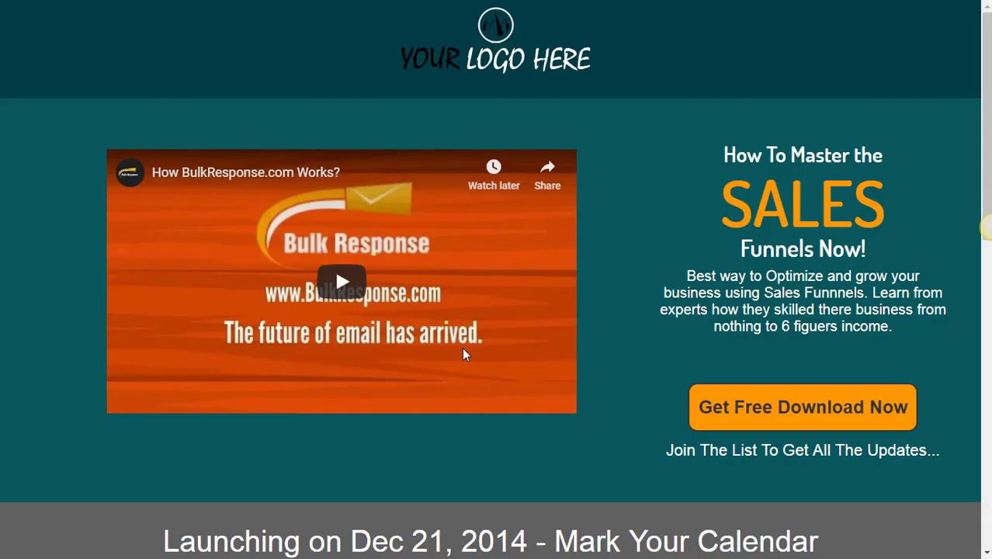
{"action": "left_click", "coordinate": [732, 424]}
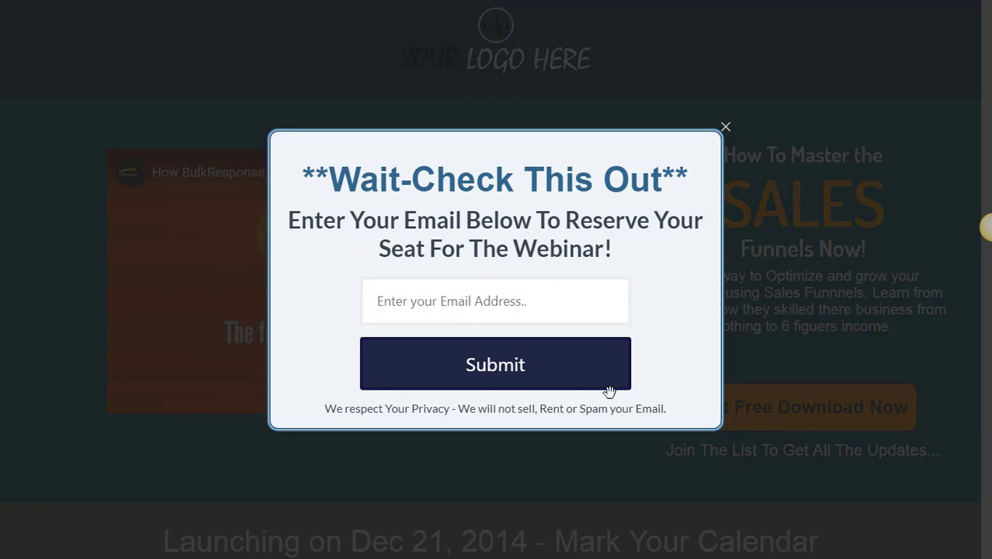
{"action": "left_click", "coordinate": [503, 307]}
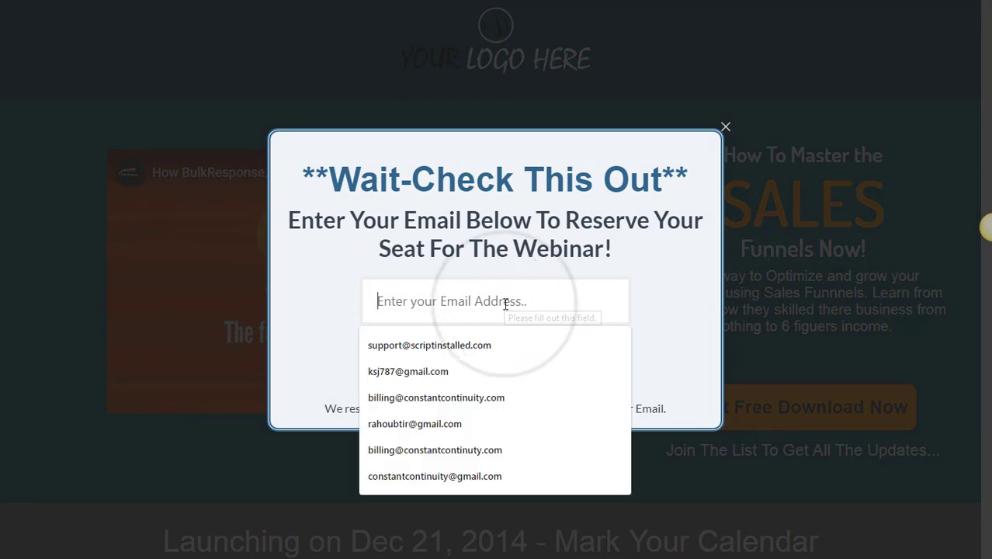
{"action": "left_click", "coordinate": [458, 371]}
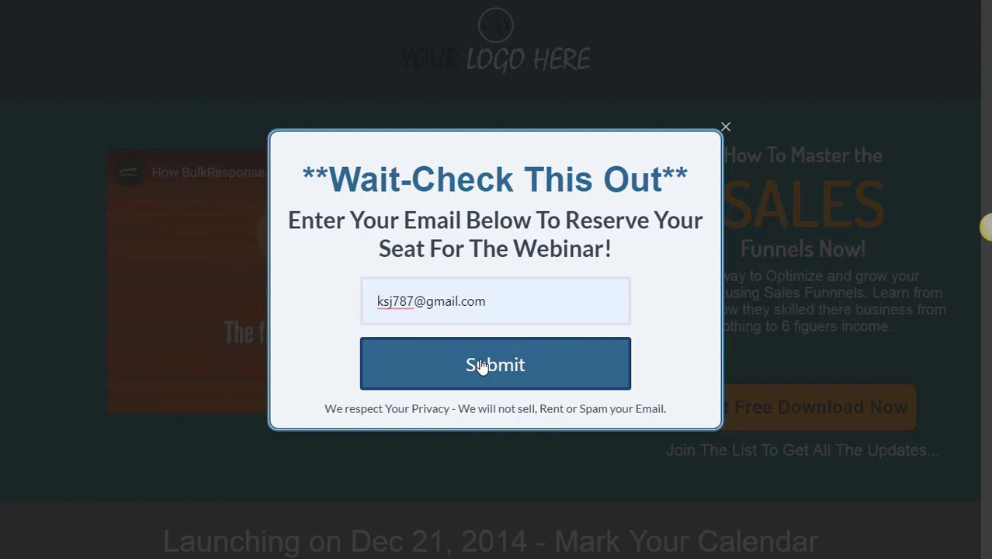
{"action": "left_click", "coordinate": [481, 365]}
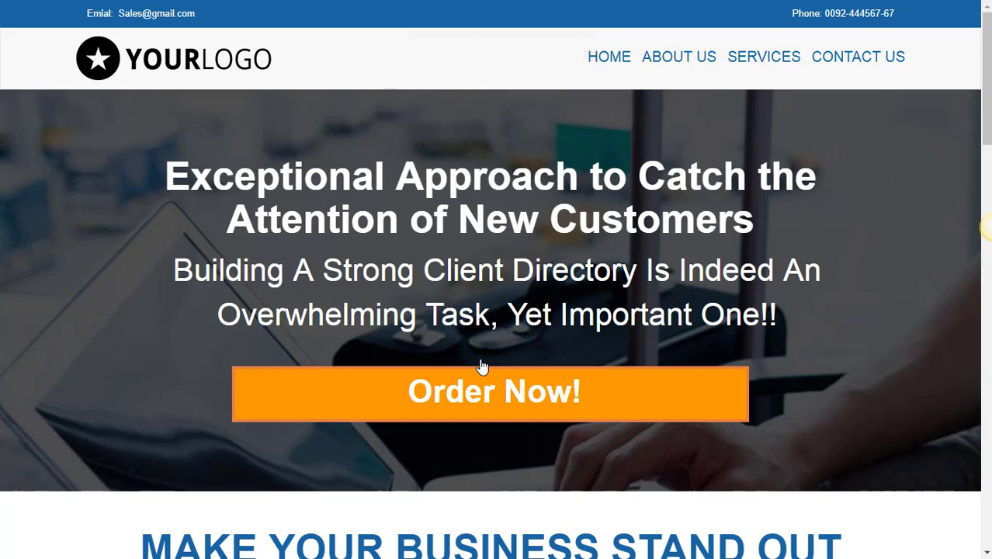
Place an order with the Order Now! button on the sales page
{"action": "scroll", "coordinate": [496, 342], "scroll_direction": "down", "scroll_amount": 2}
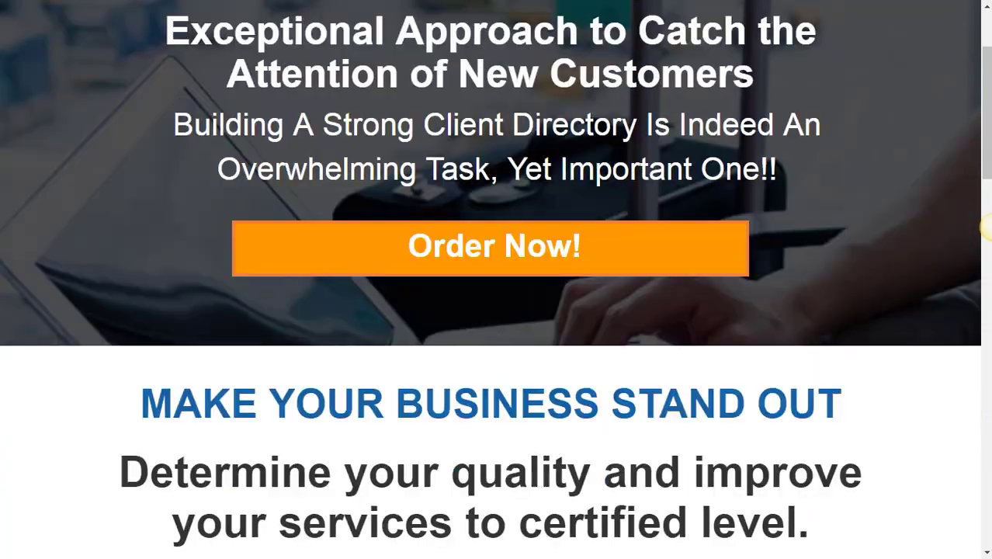
{"action": "scroll", "coordinate": [495, 342], "scroll_direction": "up", "scroll_amount": 2}
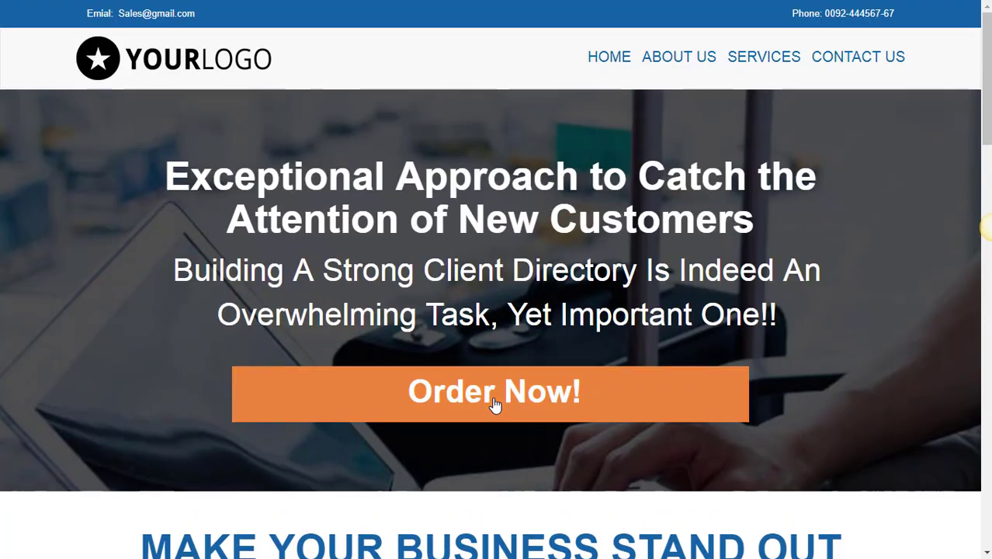
{"action": "left_click", "coordinate": [494, 404]}
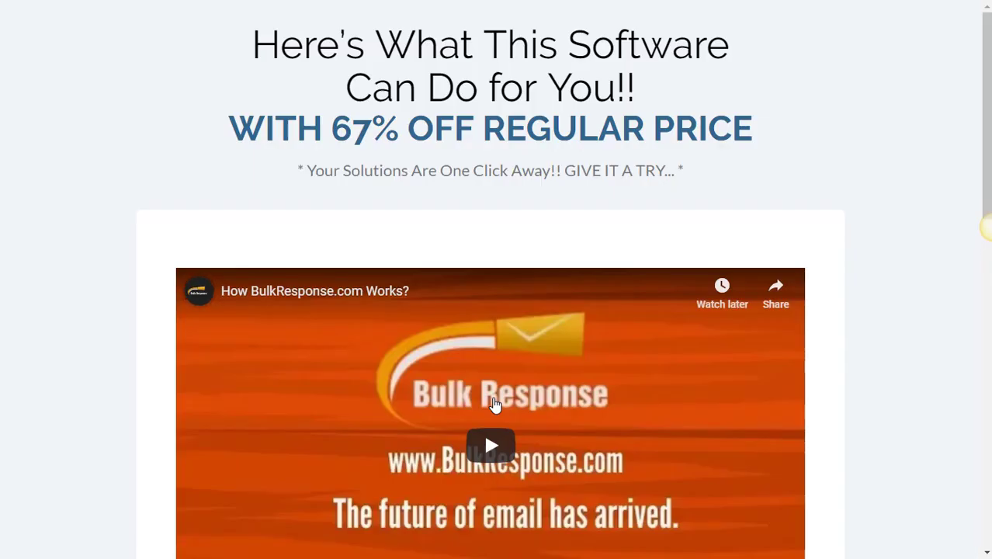
Accept both the Upsell1 and the 2nd Upsell offers
{"action": "scroll", "coordinate": [495, 404], "scroll_direction": "down", "scroll_amount": 3}
{"action": "scroll", "coordinate": [496, 405], "scroll_direction": "up", "scroll_amount": 3}
{"action": "scroll", "coordinate": [495, 404], "scroll_direction": "down", "scroll_amount": 3}
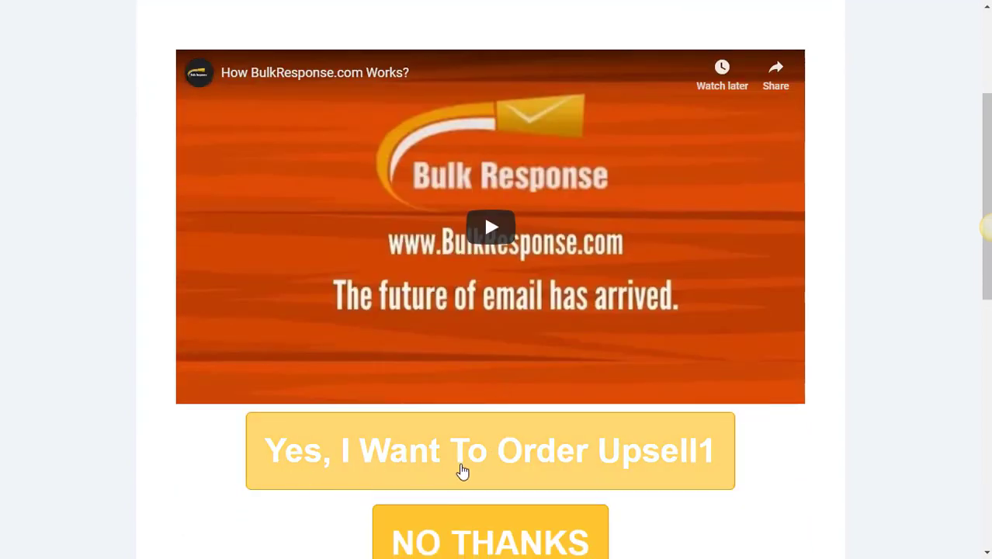
{"action": "scroll", "coordinate": [461, 469], "scroll_direction": "down", "scroll_amount": 2}
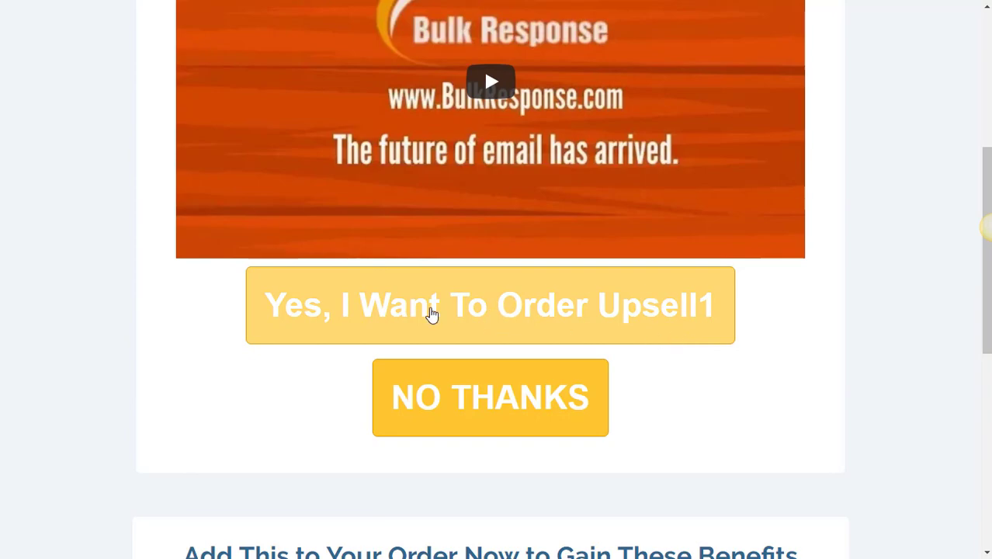
{"action": "left_click", "coordinate": [432, 314]}
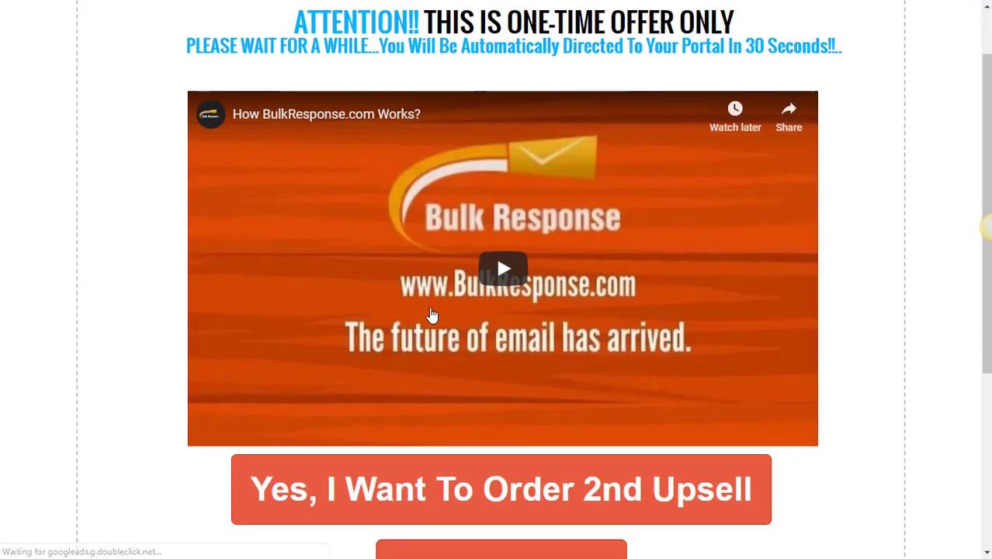
{"action": "scroll", "coordinate": [433, 314], "scroll_direction": "up", "scroll_amount": 1}
{"action": "scroll", "coordinate": [431, 315], "scroll_direction": "down", "scroll_amount": 2}
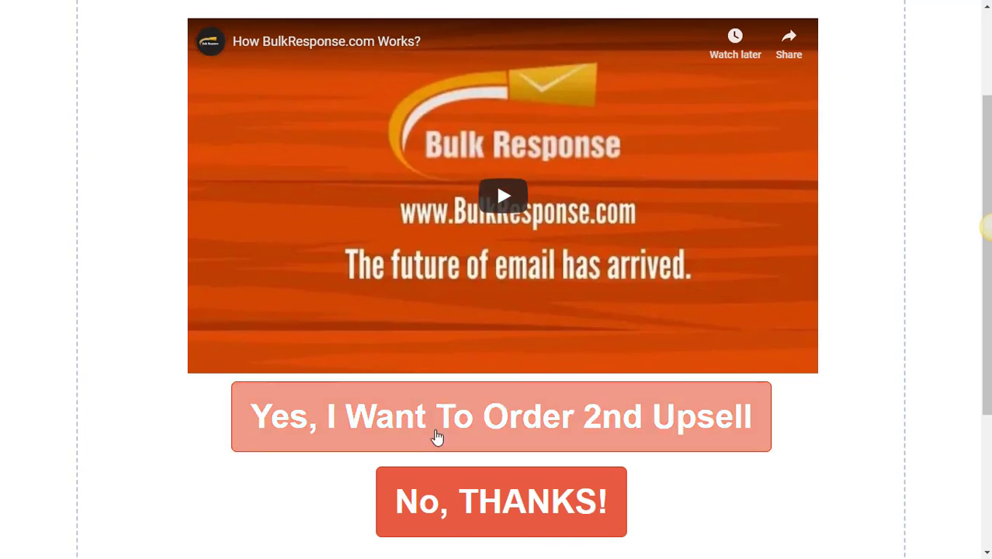
{"action": "left_click", "coordinate": [437, 438]}
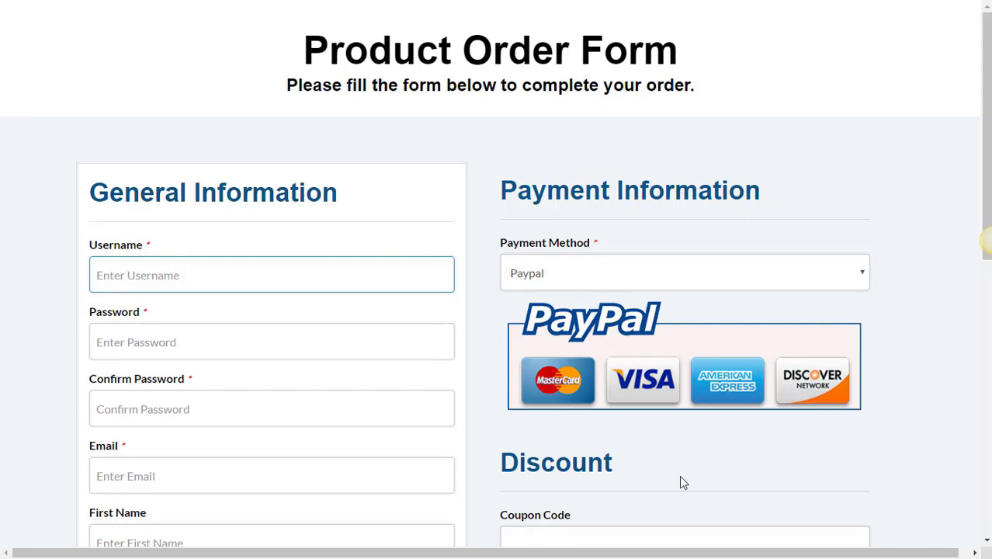
Enter the account username and move to the password field
{"action": "left_click", "coordinate": [315, 275]}
{"action": "left_click", "coordinate": [315, 276]}
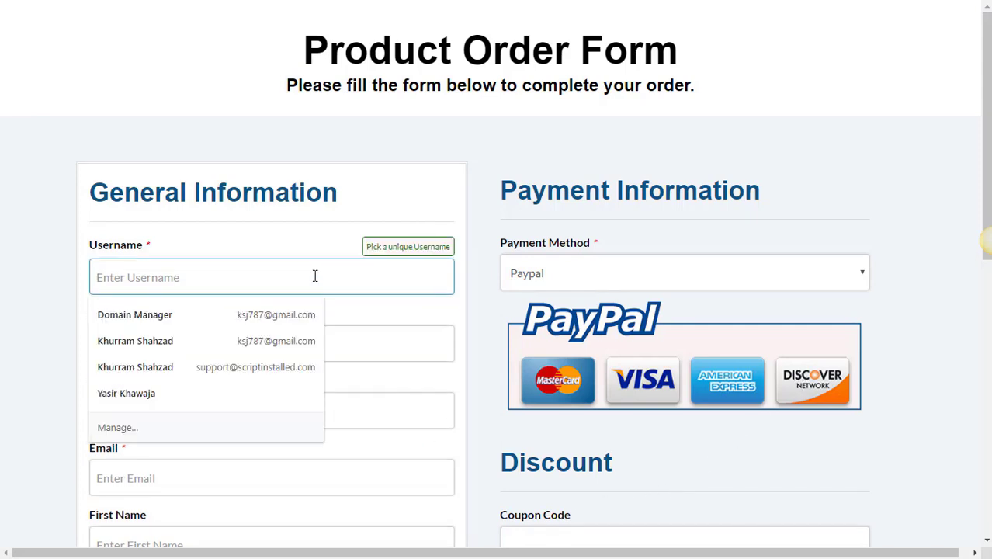
{"action": "type", "text": "student11"}
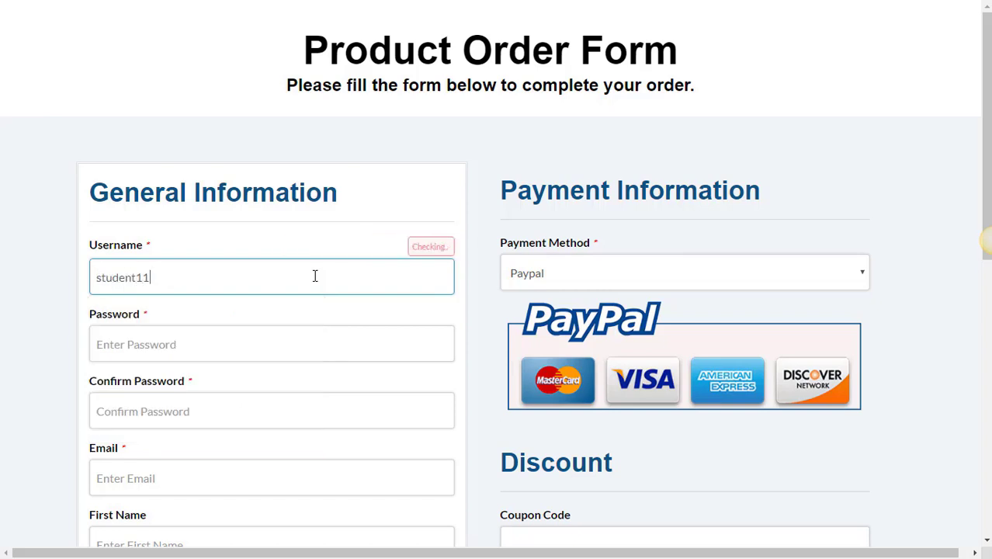
{"action": "left_click", "coordinate": [248, 333]}
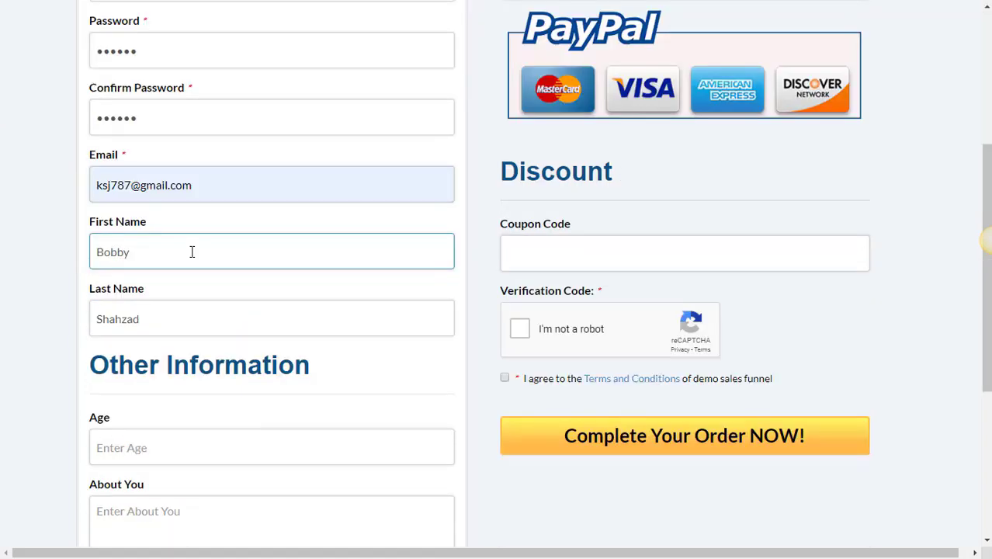
{"action": "scroll", "coordinate": [209, 263], "scroll_direction": "down", "scroll_amount": 2}
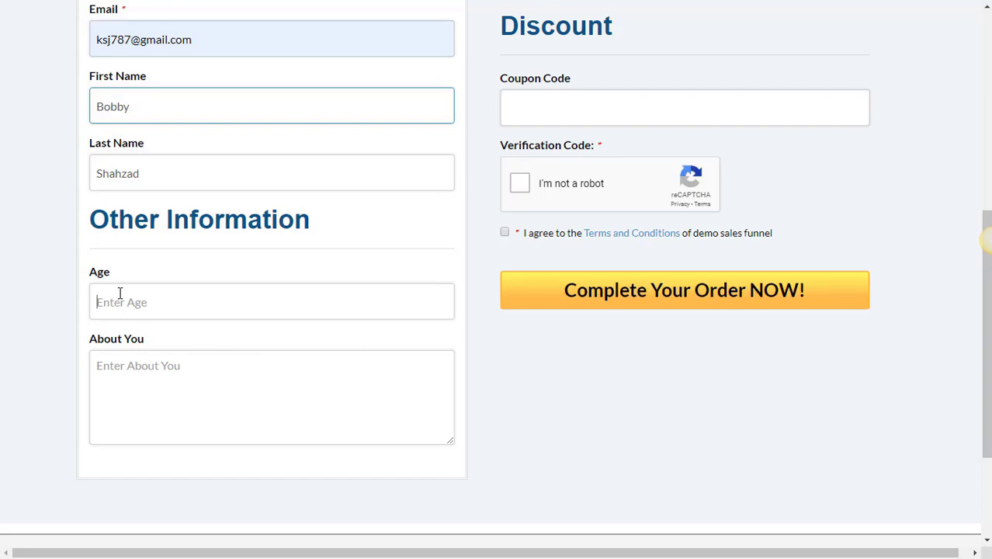
Fill Age with 35 and About You with 'This is About me'
{"action": "left_click", "coordinate": [128, 305]}
{"action": "type", "text": "35"}
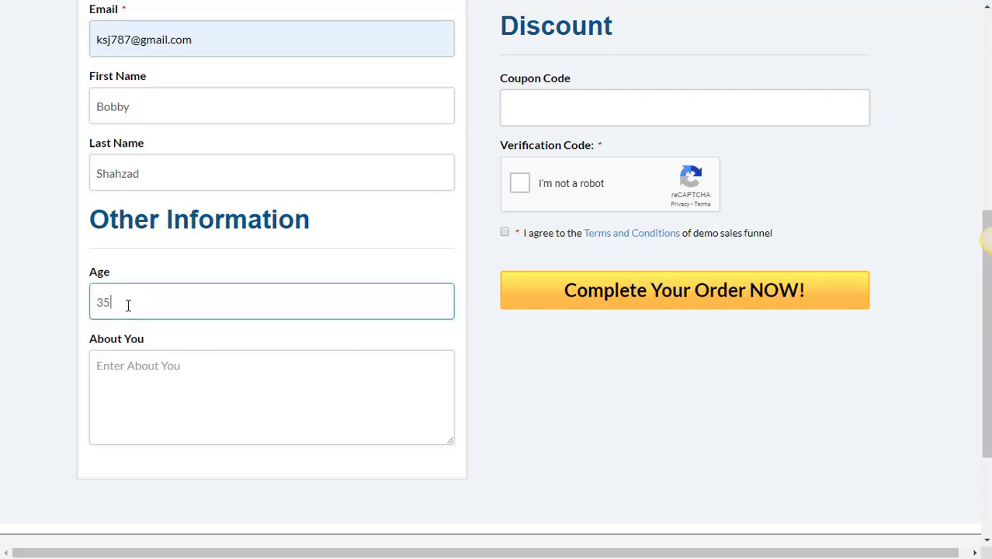
{"action": "left_click", "coordinate": [152, 364]}
{"action": "type", "text": "asdf"}
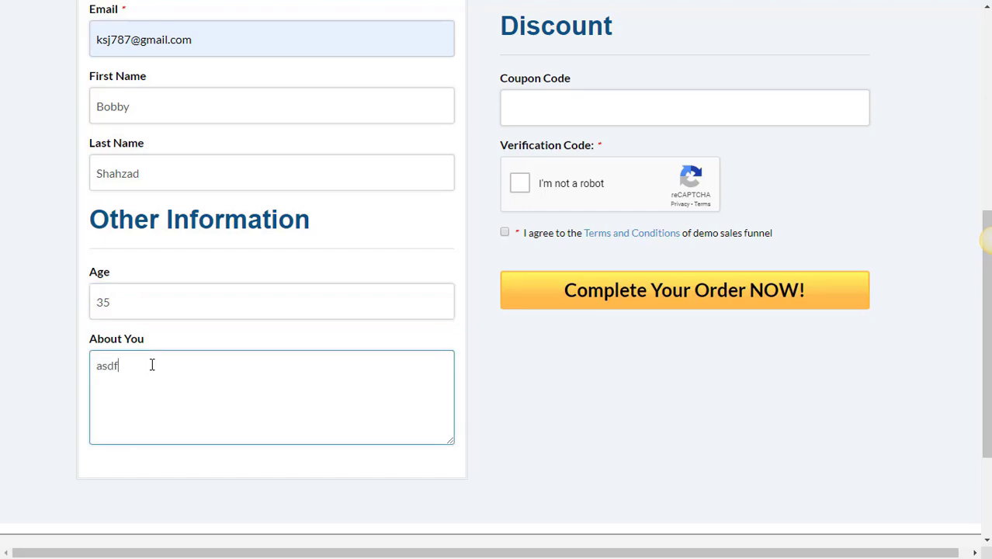
{"action": "key", "text": "ctrl+a"}
{"action": "type", "text": "This is About me"}
Choose Paypal as the payment method
{"action": "scroll", "coordinate": [182, 362], "scroll_direction": "up", "scroll_amount": 1}
{"action": "scroll", "coordinate": [182, 361], "scroll_direction": "up", "scroll_amount": 5}
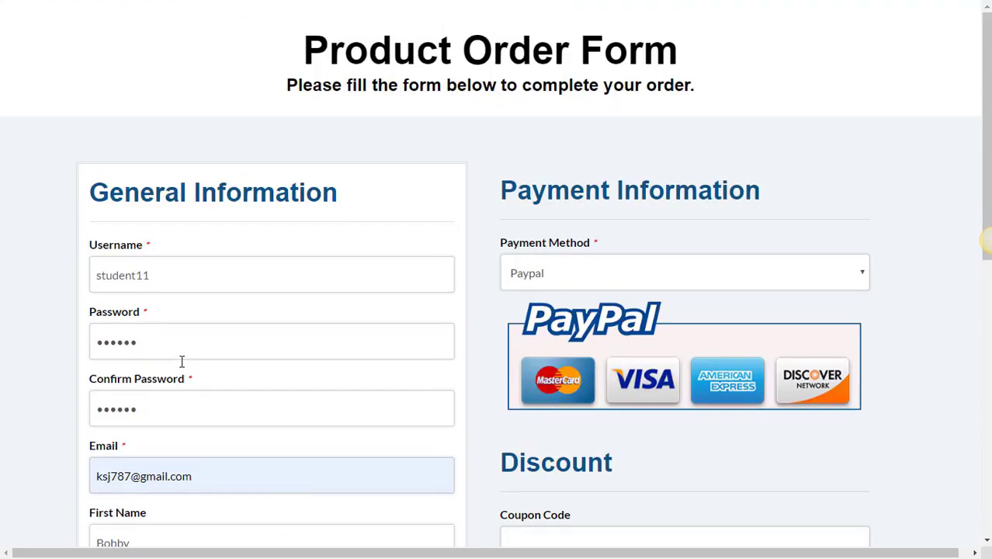
{"action": "scroll", "coordinate": [682, 287], "scroll_direction": "down", "scroll_amount": 1}
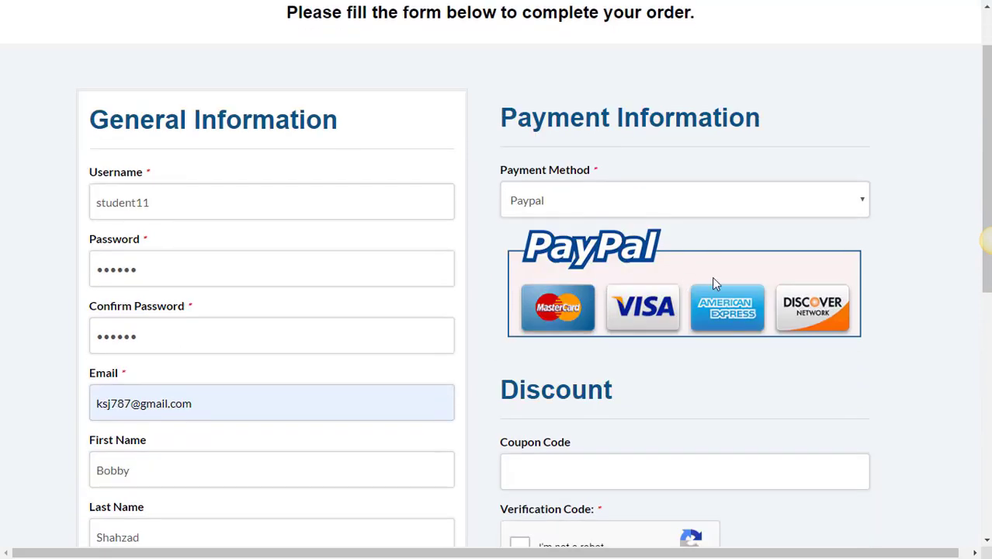
{"action": "left_click", "coordinate": [811, 204]}
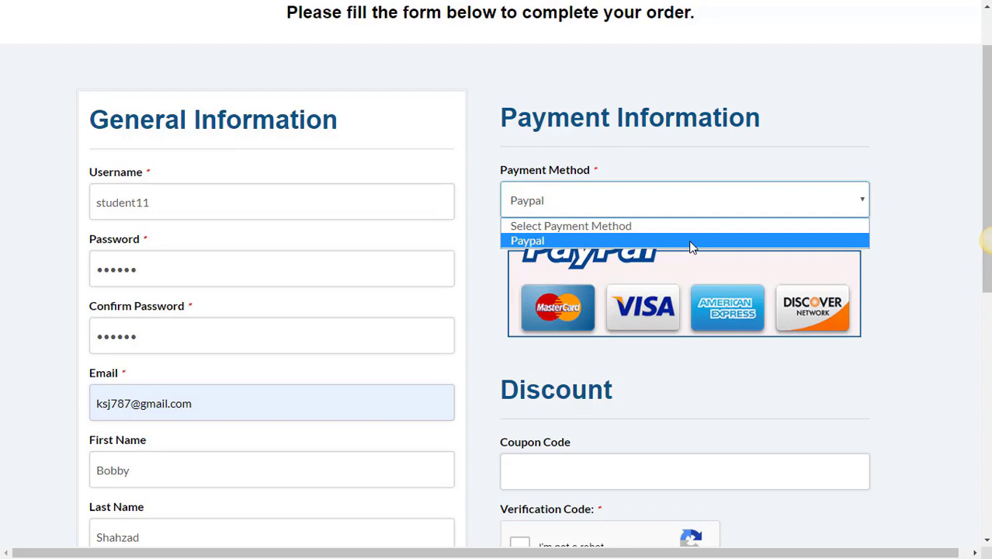
{"action": "left_click", "coordinate": [694, 206]}
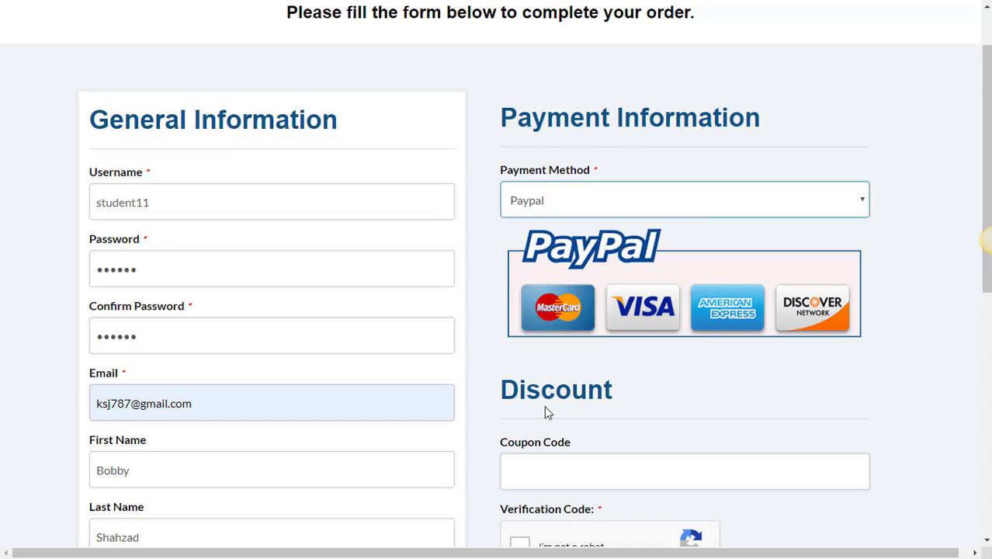
Complete the verification check and accept the terms and conditions
{"action": "scroll", "coordinate": [546, 405], "scroll_direction": "down", "scroll_amount": 5}
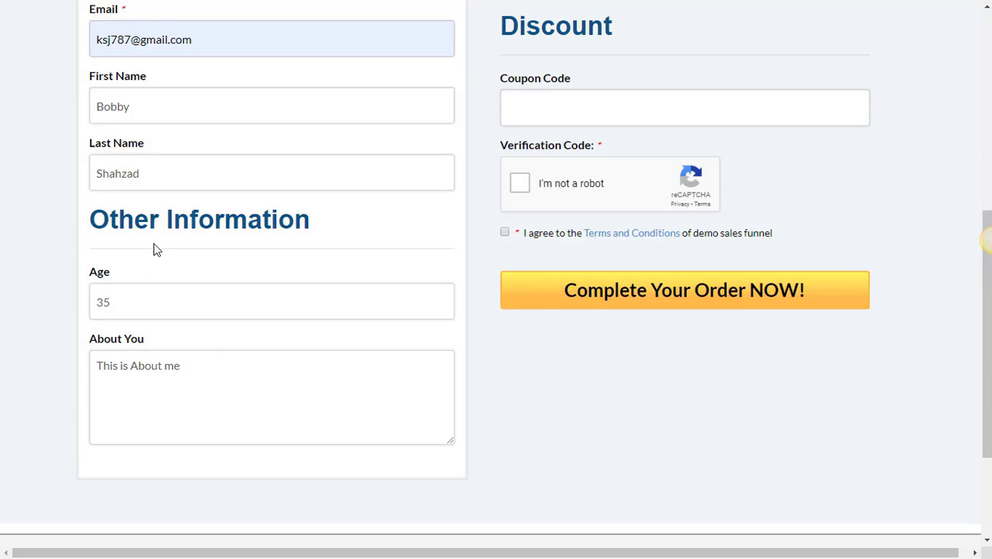
{"action": "scroll", "coordinate": [153, 229], "scroll_direction": "up", "scroll_amount": 6}
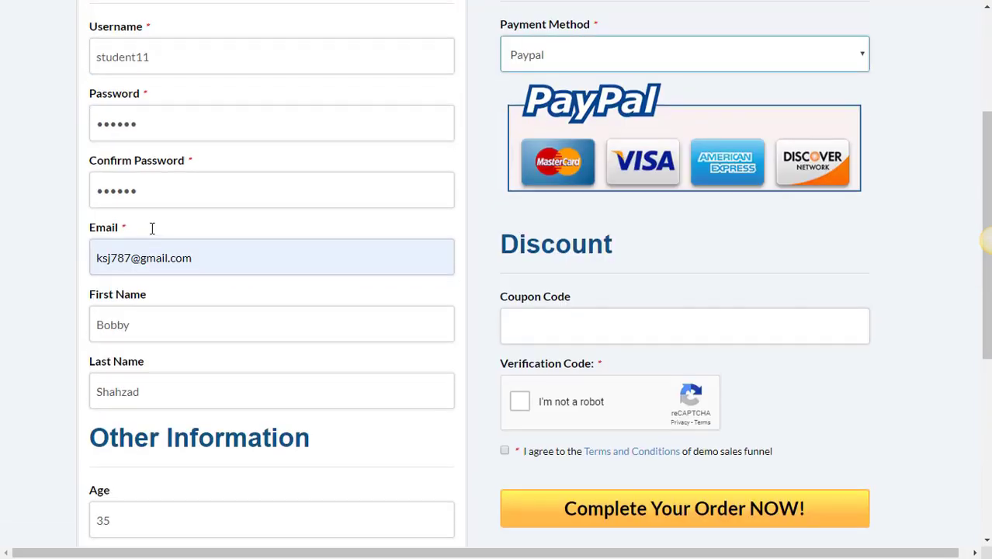
{"action": "scroll", "coordinate": [575, 309], "scroll_direction": "down", "scroll_amount": 4}
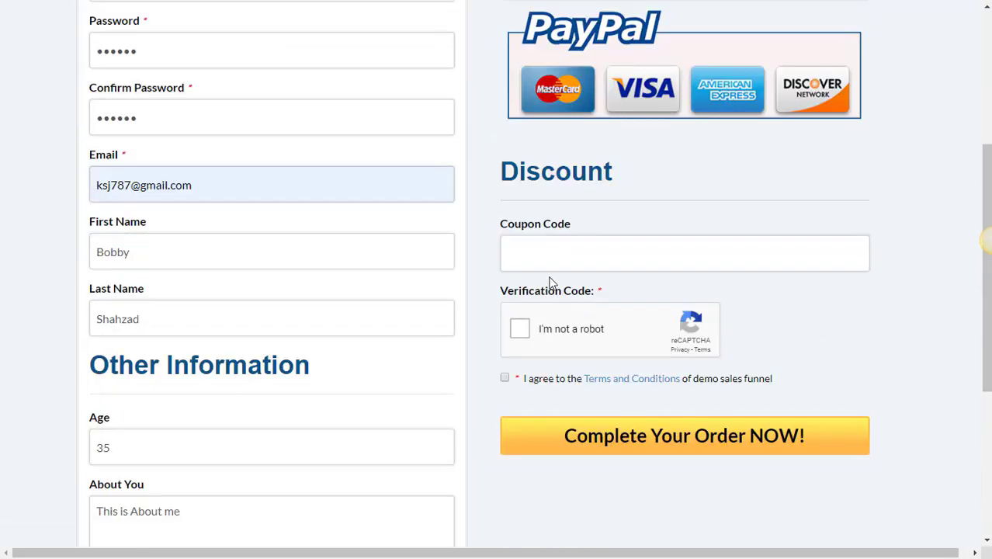
{"action": "left_click", "coordinate": [562, 254]}
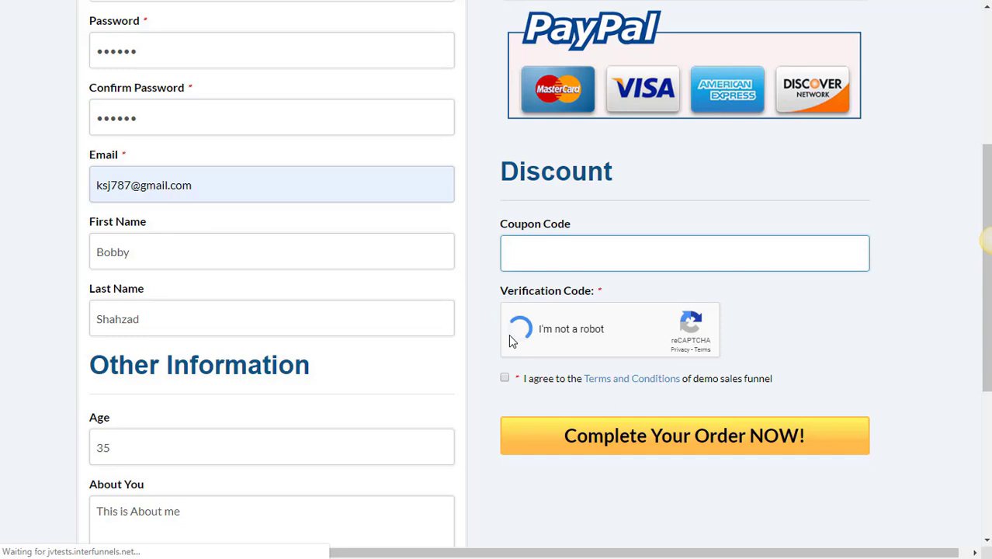
{"action": "left_click", "coordinate": [504, 380]}
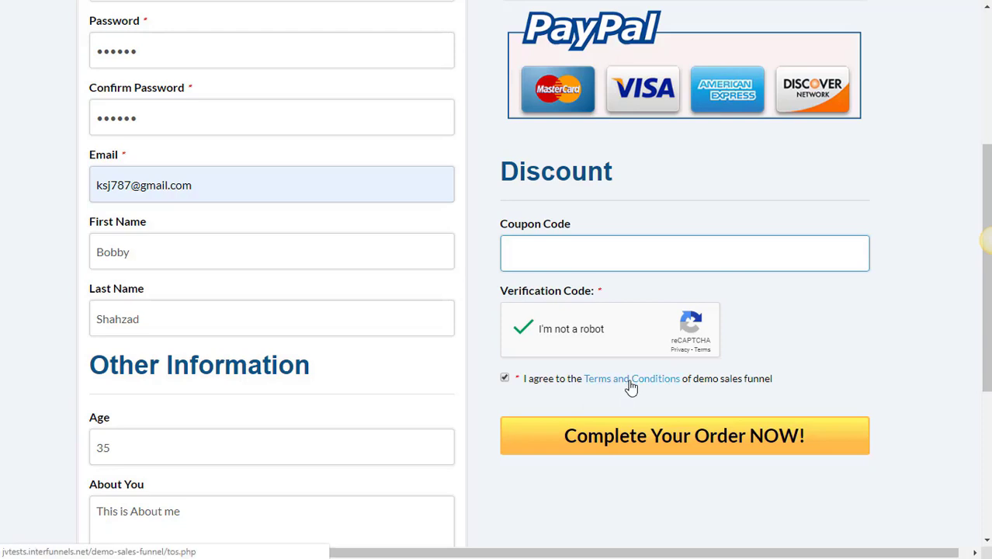
Submit the order form, then check out the $84.00 order from the review page
{"action": "left_click", "coordinate": [612, 441]}
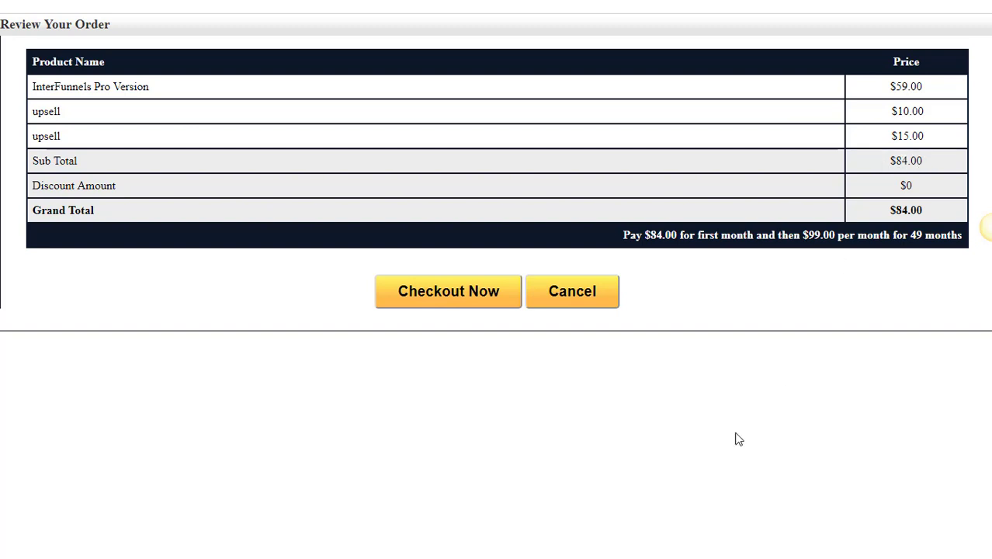
{"action": "left_click", "coordinate": [492, 293]}
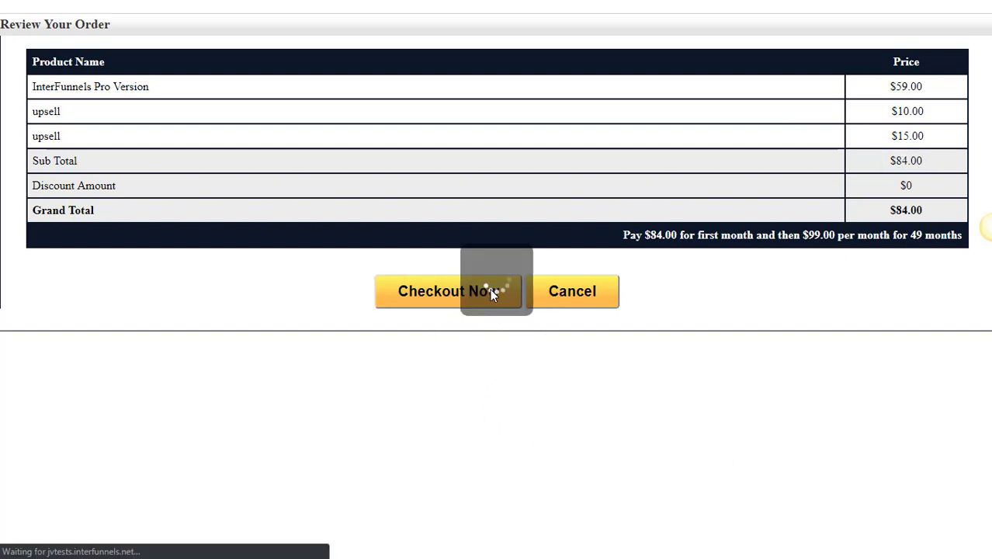
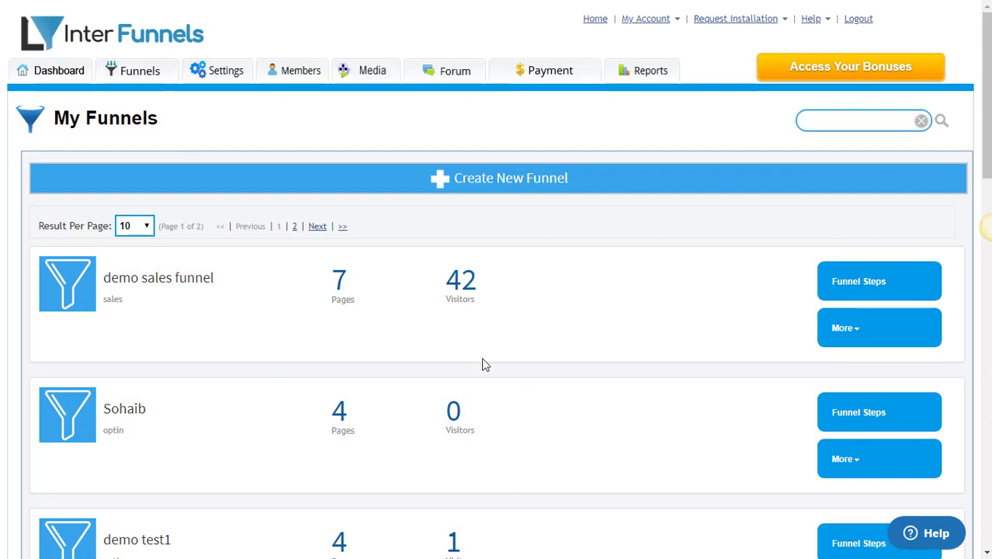
Start a new Membership Funnel and delete two OTO/Upsell steps, leaving a single upsell
{"action": "left_click", "coordinate": [538, 193]}
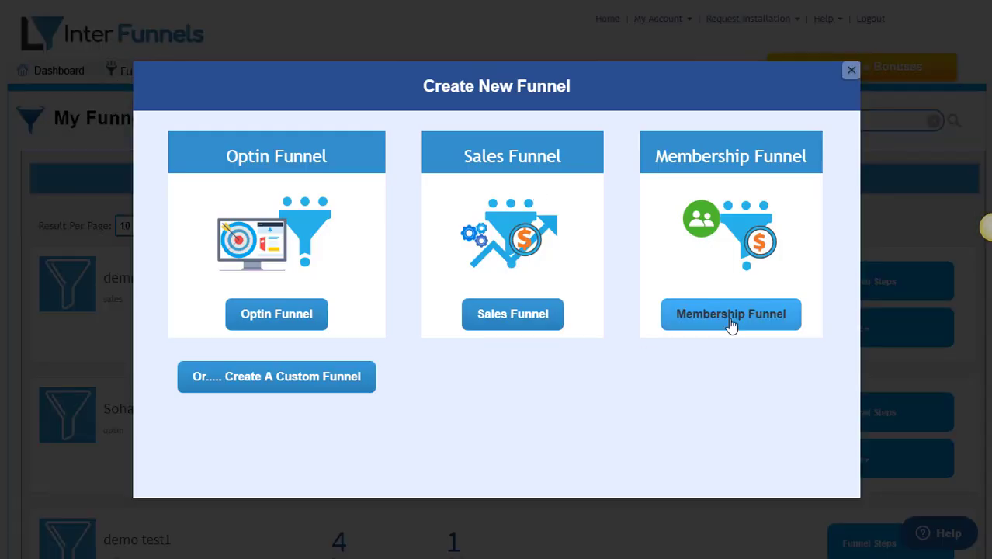
{"action": "left_click", "coordinate": [731, 324]}
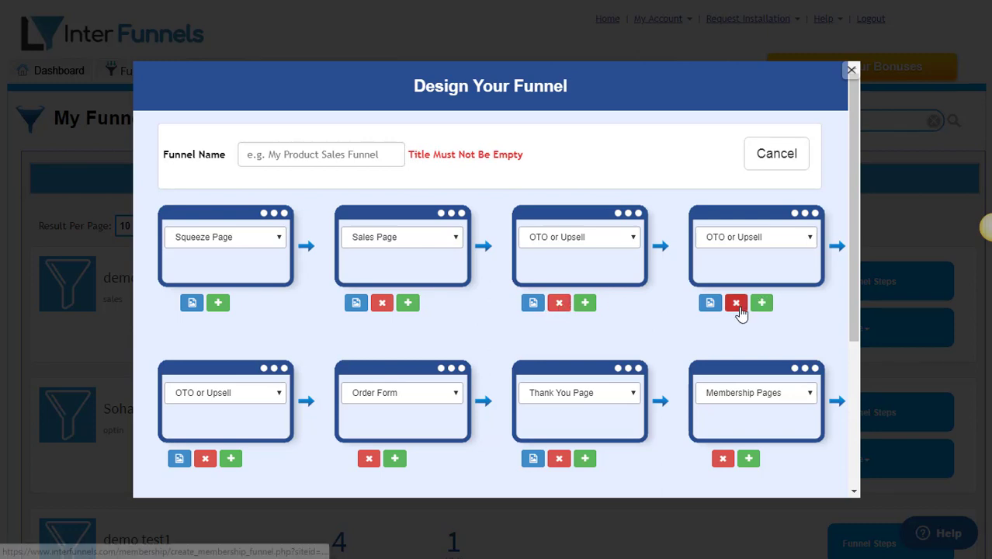
{"action": "left_click", "coordinate": [737, 304]}
{"action": "left_click", "coordinate": [737, 305]}
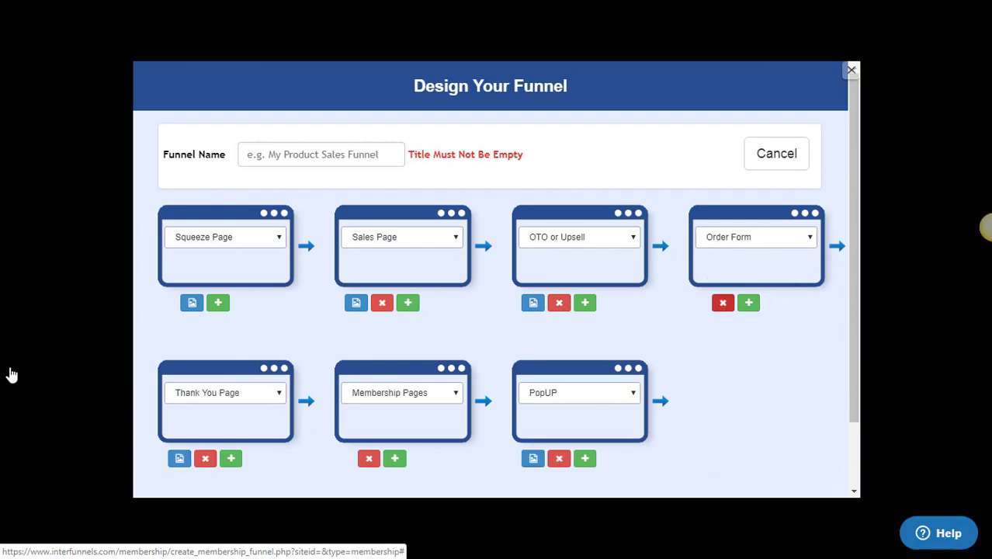
{"action": "left_click", "coordinate": [191, 303]}
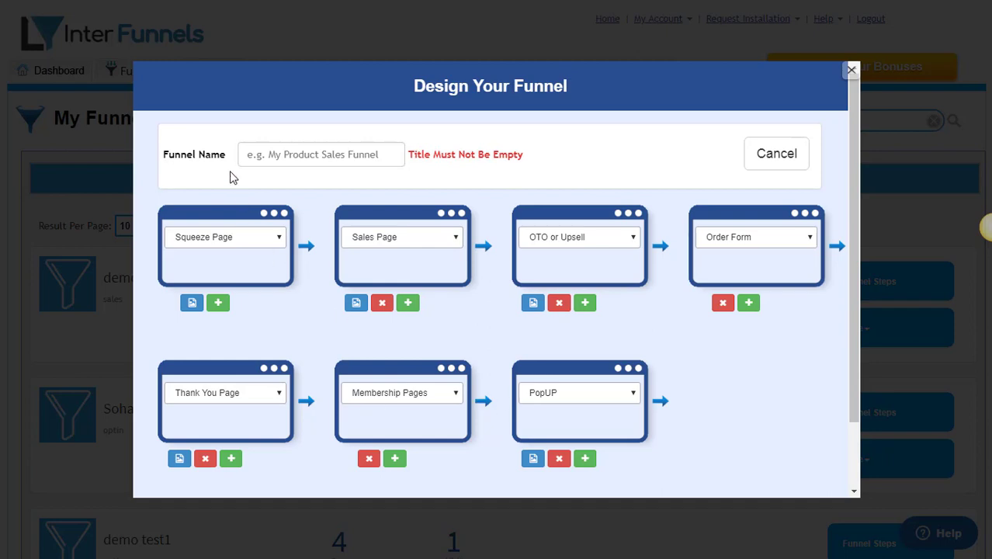
Name the funnel 'My Video Course Members' and create it
{"action": "left_click", "coordinate": [259, 154]}
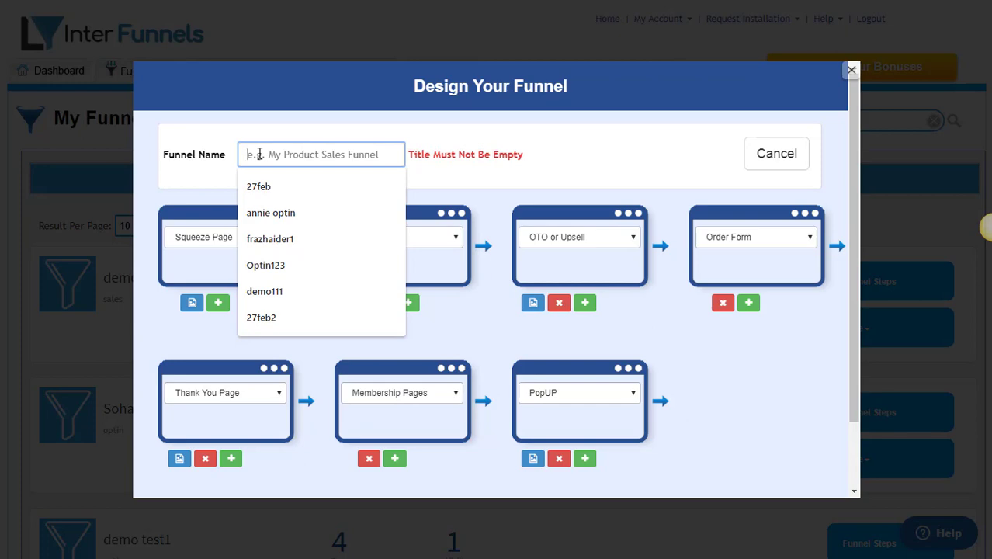
{"action": "type", "text": "My Video"}
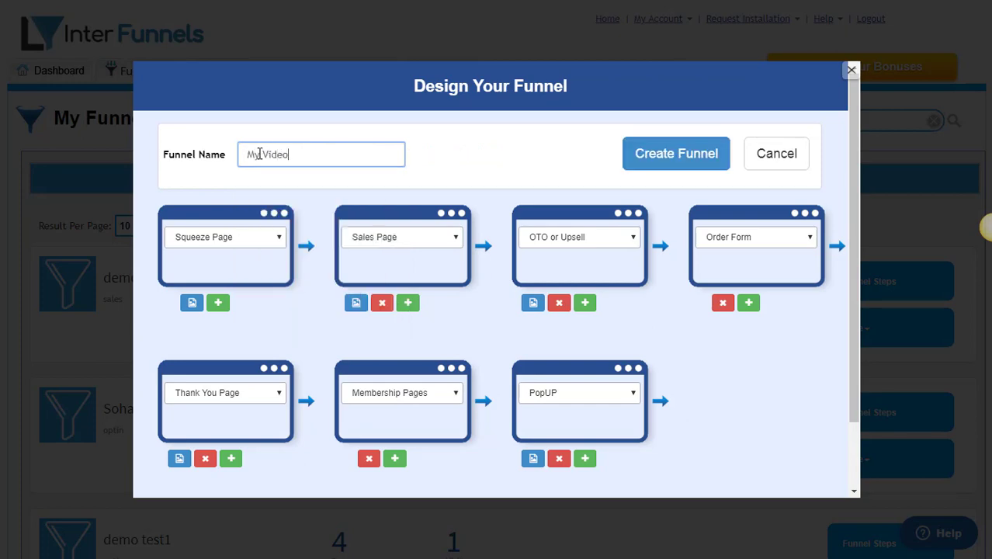
{"action": "type", "text": " Course Membership"}
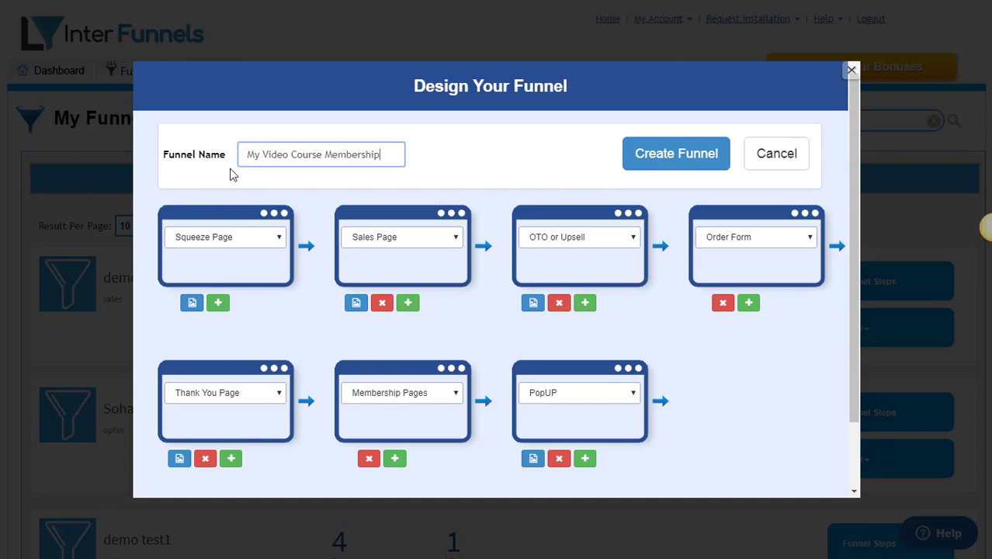
{"action": "left_click", "coordinate": [670, 153]}
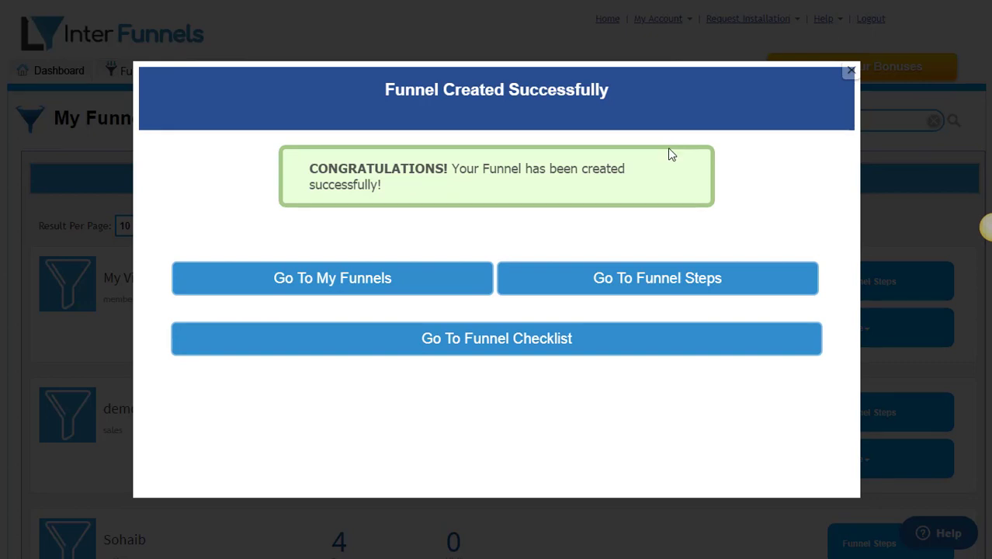
{"action": "left_click", "coordinate": [672, 284]}
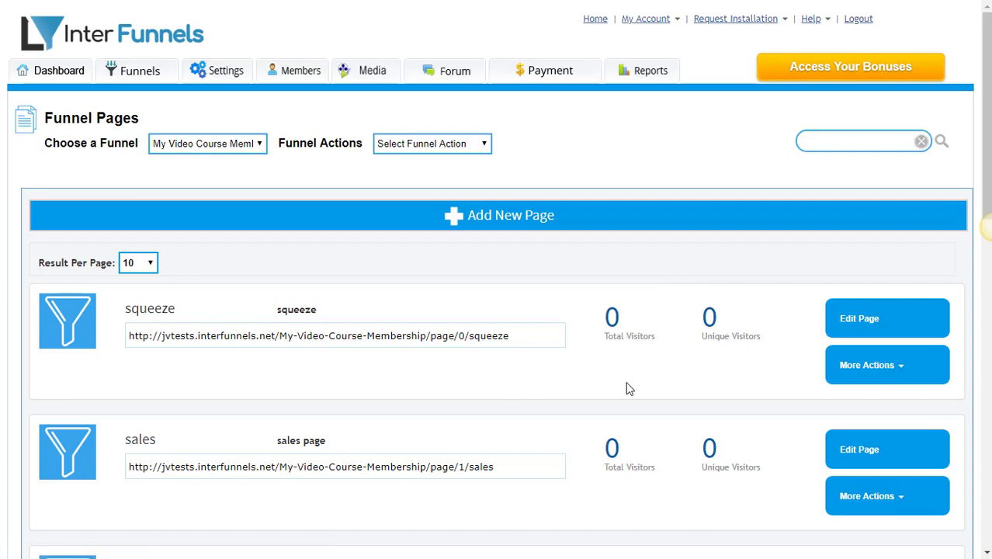
Scroll through the funnel's pages to membershipPage and show its More Actions menu
{"action": "scroll", "coordinate": [628, 388], "scroll_direction": "down", "scroll_amount": 2}
{"action": "scroll", "coordinate": [629, 388], "scroll_direction": "down", "scroll_amount": 4}
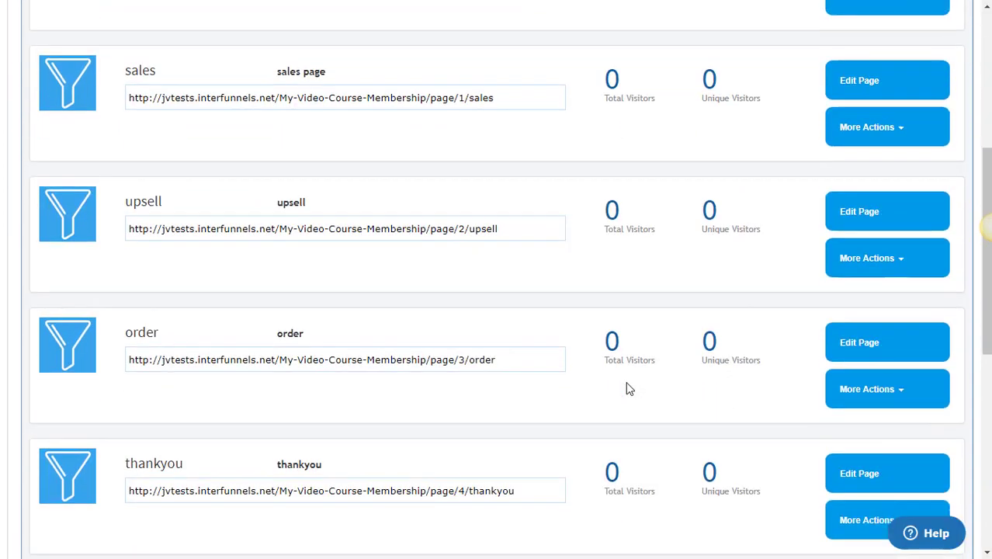
{"action": "scroll", "coordinate": [629, 388], "scroll_direction": "down", "scroll_amount": 2}
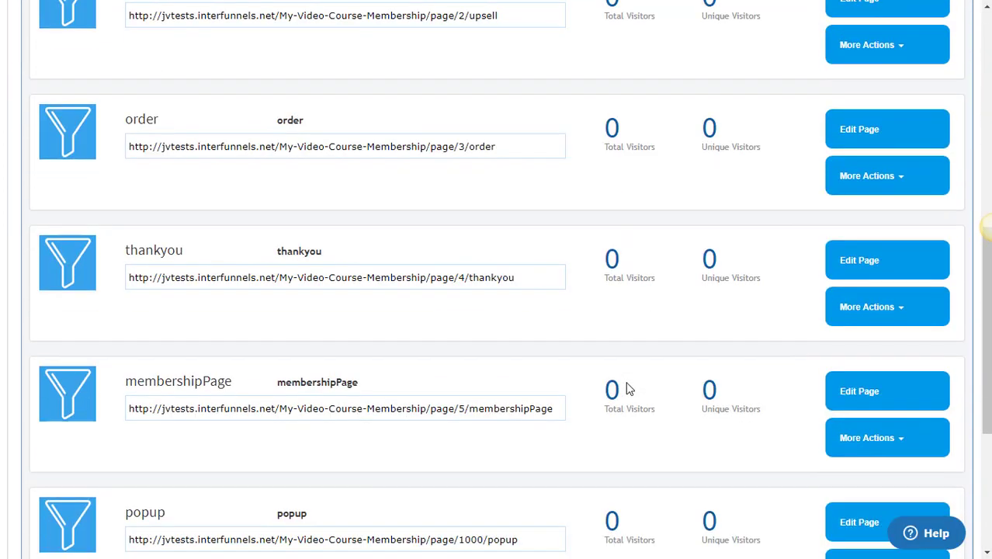
{"action": "scroll", "coordinate": [627, 388], "scroll_direction": "up", "scroll_amount": 1}
{"action": "scroll", "coordinate": [627, 388], "scroll_direction": "down", "scroll_amount": 2}
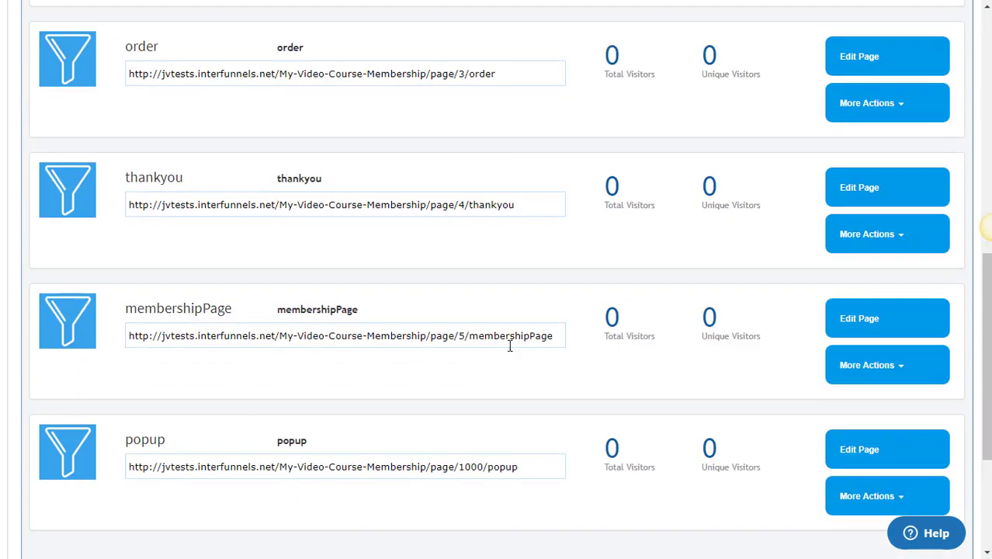
{"action": "scroll", "coordinate": [519, 346], "scroll_direction": "down", "scroll_amount": 2}
{"action": "left_click", "coordinate": [846, 223]}
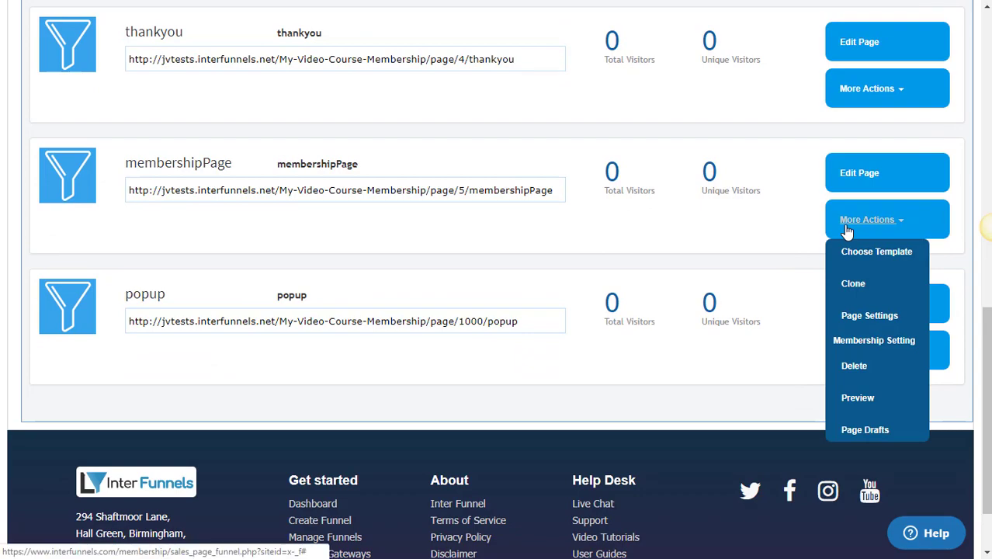
Go from membershipPage's Membership Setting through Membership Levels to the Payment Packages page
{"action": "left_click", "coordinate": [889, 343]}
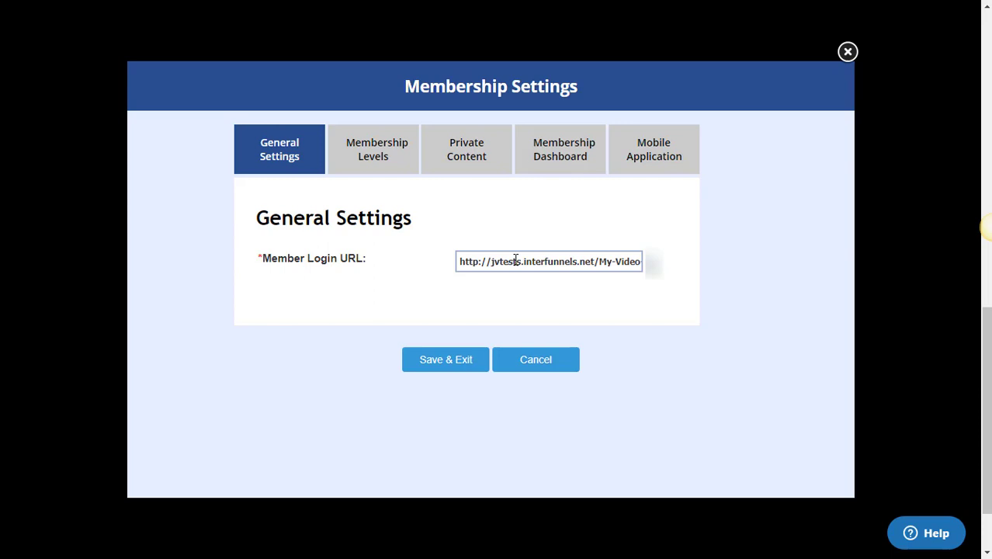
{"action": "left_click", "coordinate": [377, 165]}
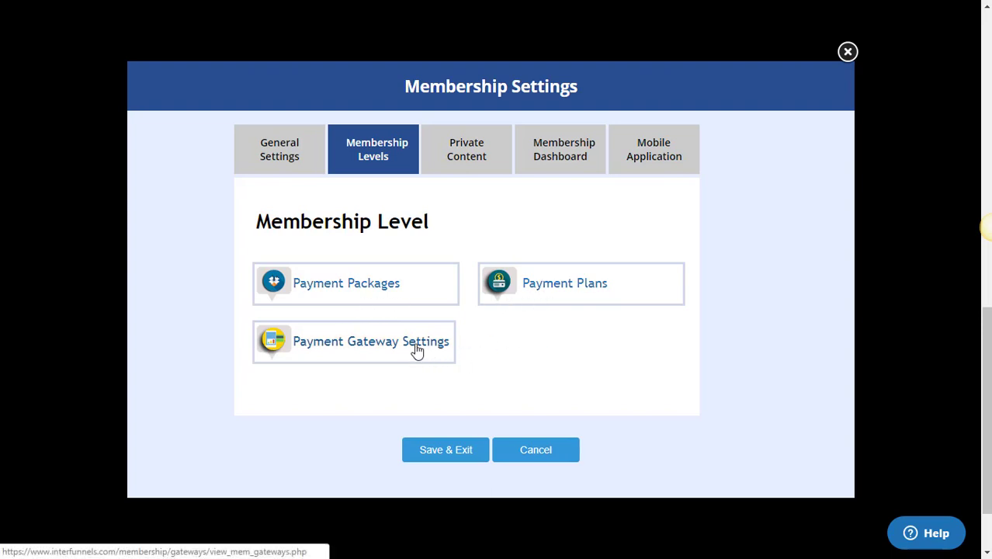
{"action": "left_click", "coordinate": [384, 296]}
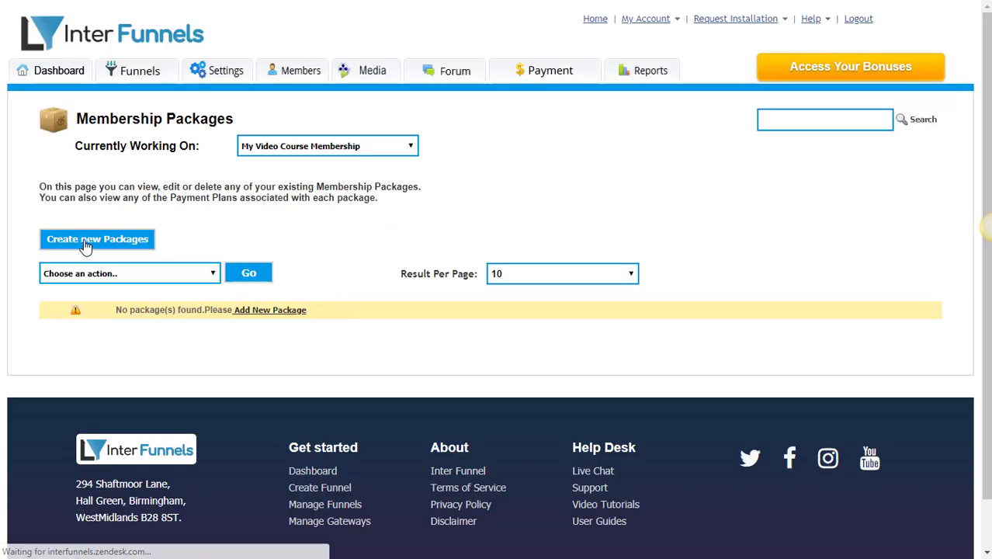
Create a package named 'gold membership' valid until 2019-03-31
{"action": "left_click", "coordinate": [86, 245]}
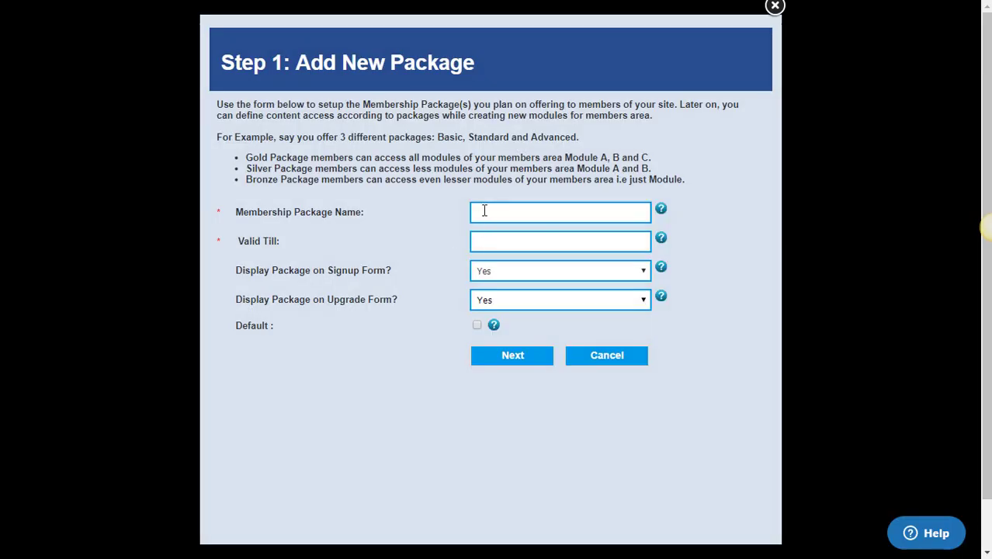
{"action": "left_click", "coordinate": [484, 210]}
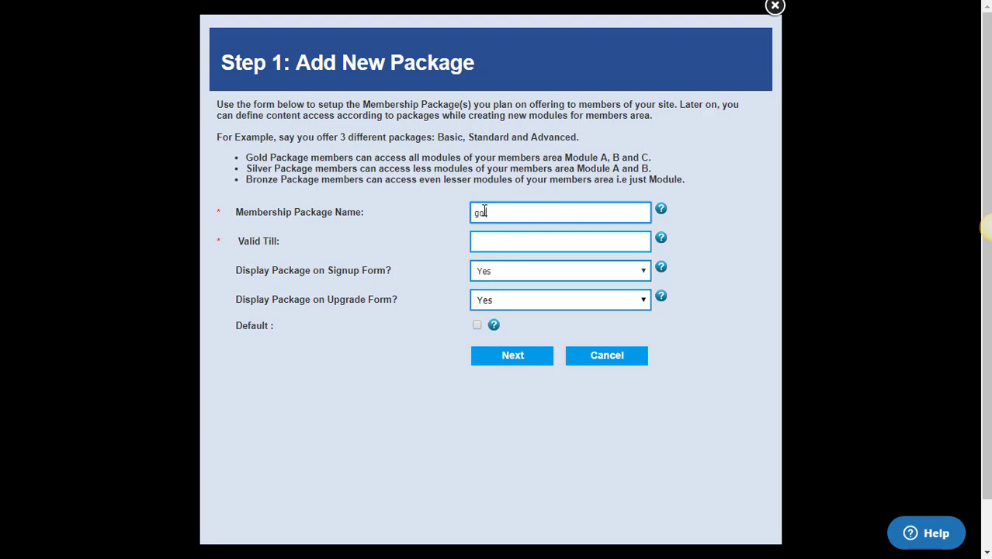
{"action": "type", "text": "gold membership"}
{"action": "left_click", "coordinate": [524, 239]}
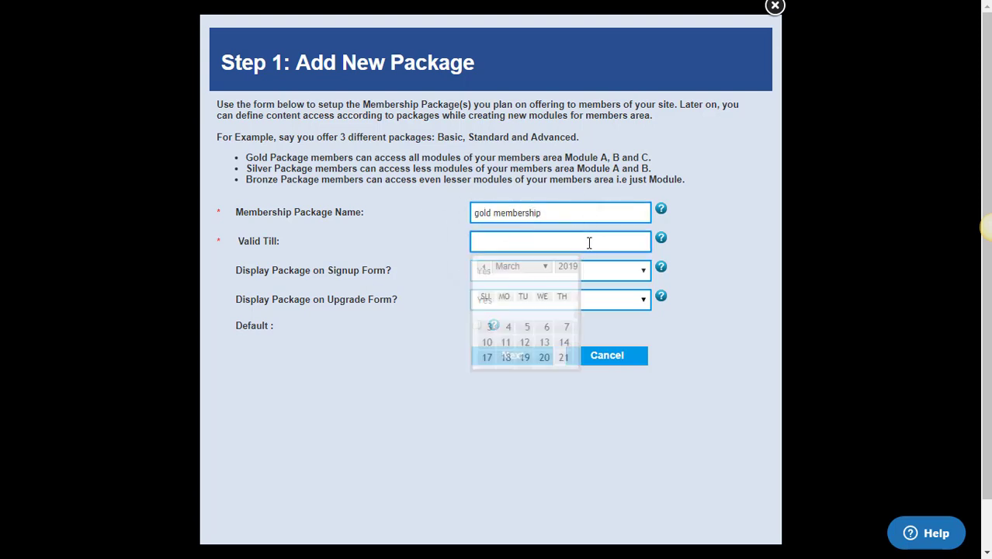
{"action": "left_click", "coordinate": [489, 388]}
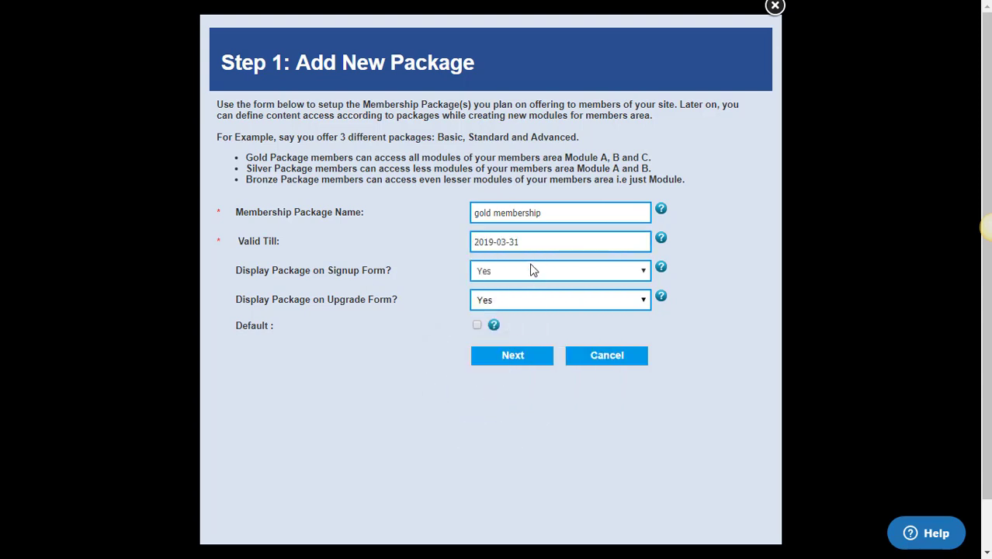
{"action": "left_click", "coordinate": [509, 356]}
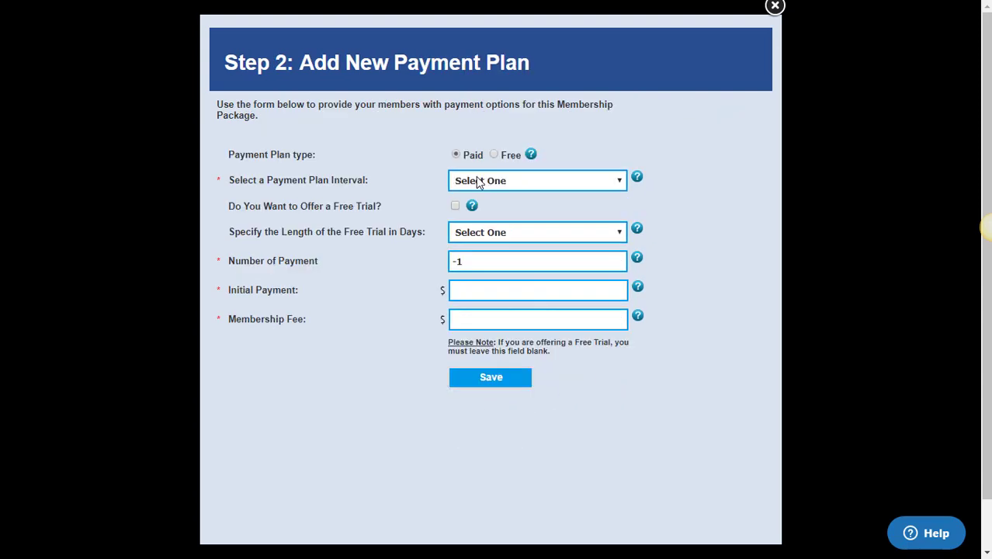
Save a weekly payment plan with $99 initial payment and $999 membership fee
{"action": "left_click", "coordinate": [491, 186]}
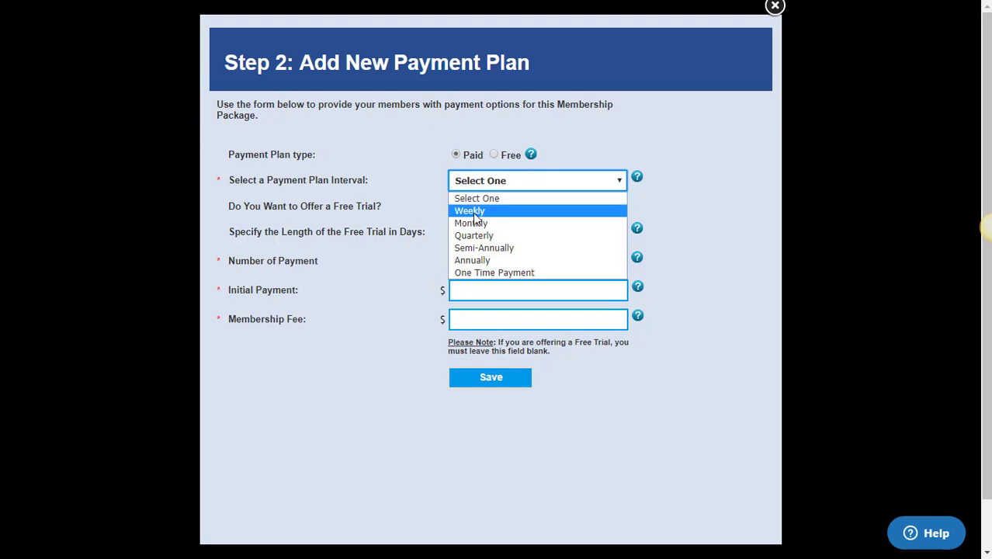
{"action": "left_click", "coordinate": [472, 210]}
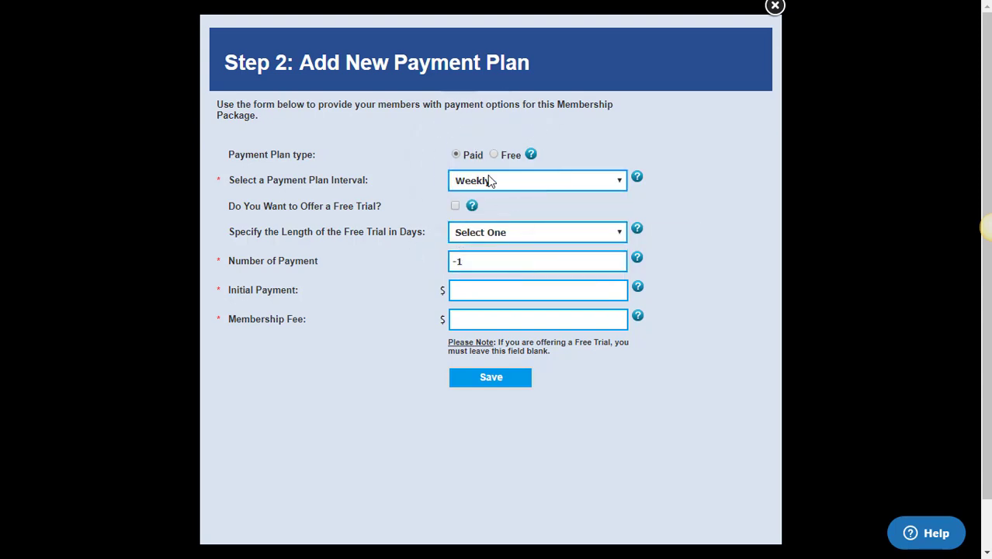
{"action": "left_click", "coordinate": [487, 183]}
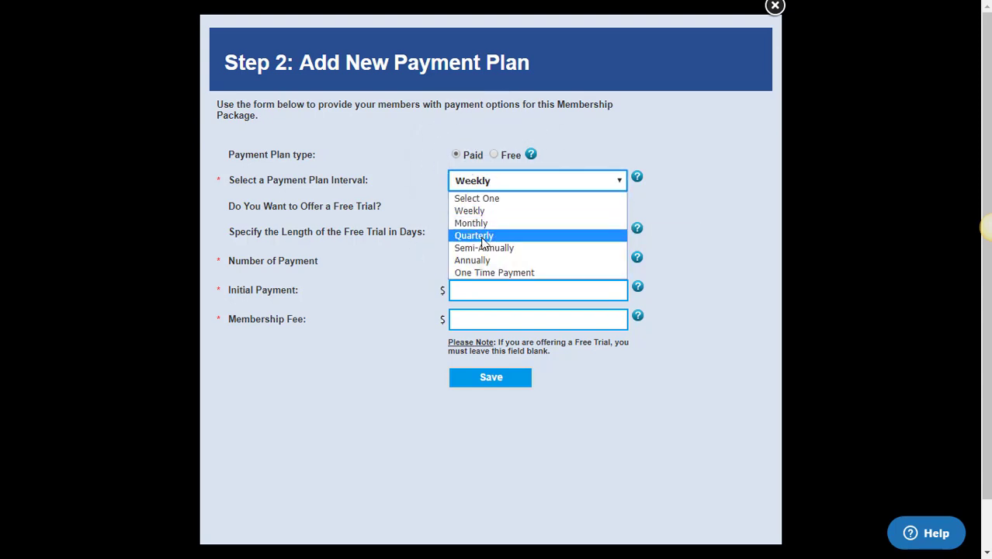
{"action": "left_click", "coordinate": [495, 184]}
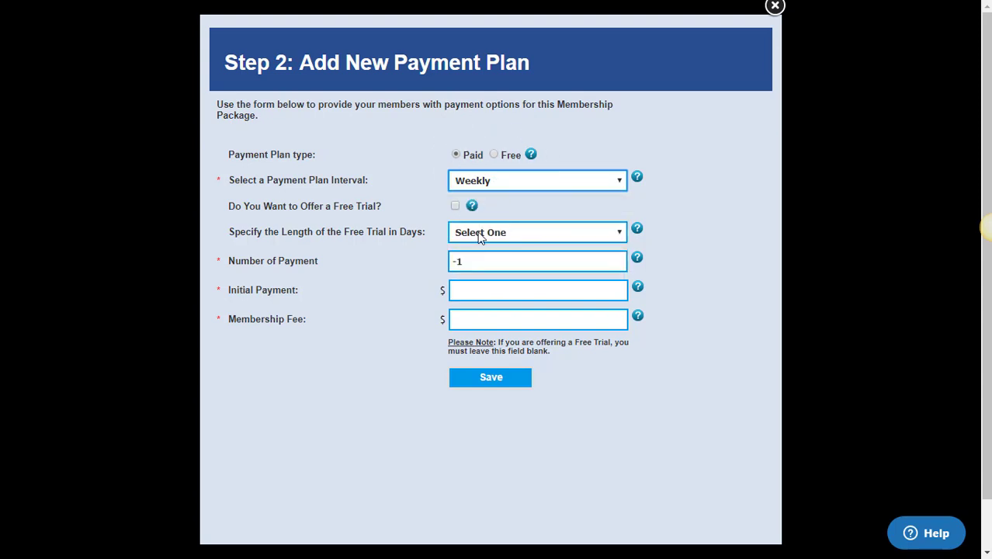
{"action": "left_click", "coordinate": [468, 289]}
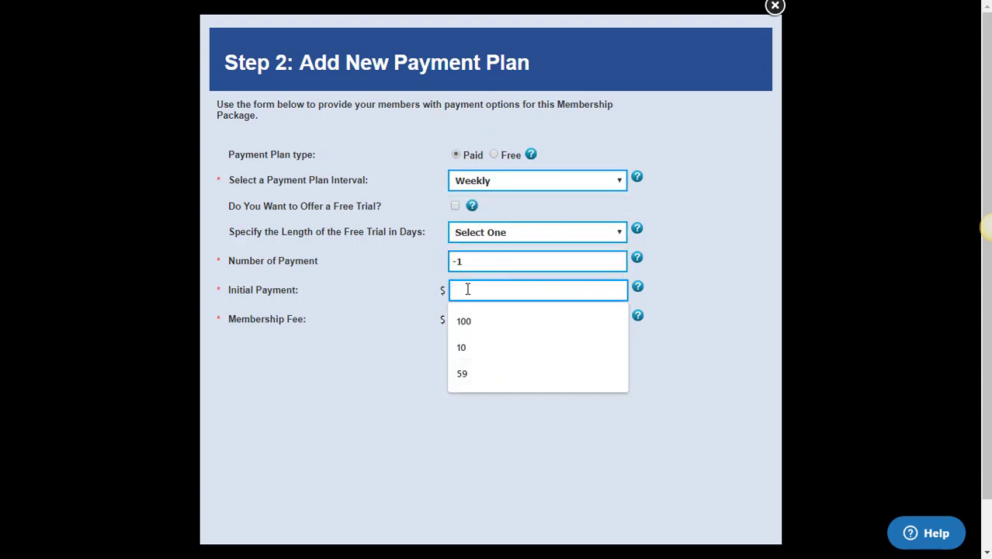
{"action": "type", "text": "99"}
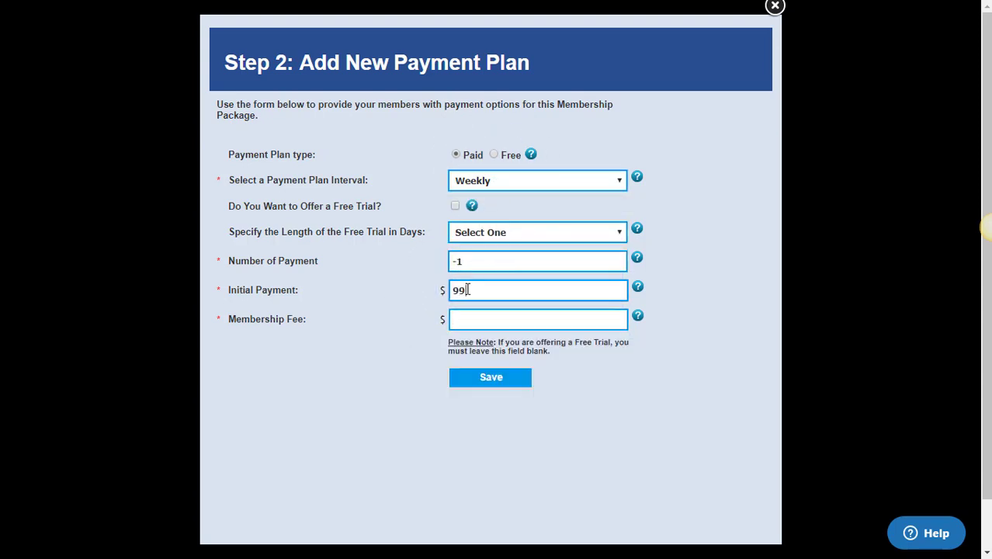
{"action": "left_click", "coordinate": [468, 315]}
{"action": "type", "text": "999"}
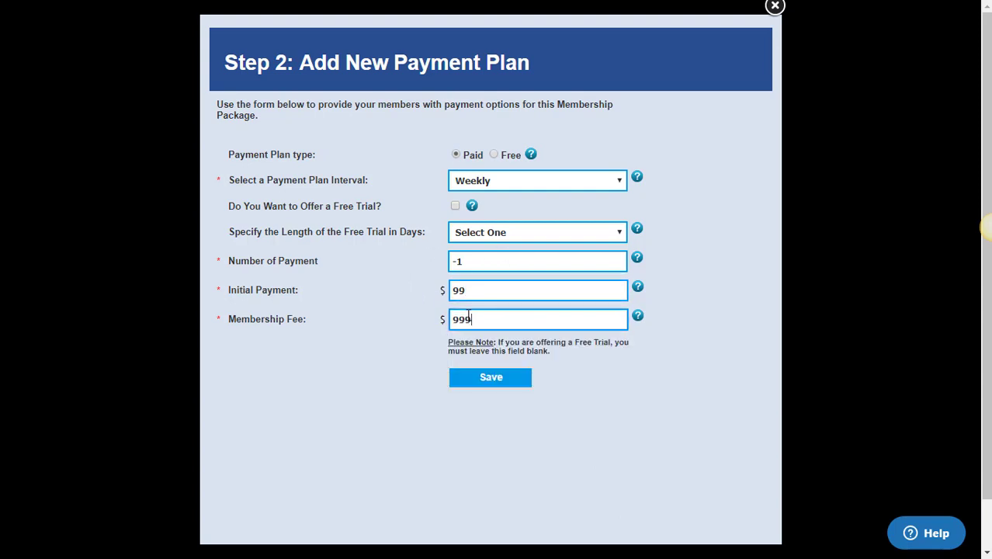
{"action": "left_click", "coordinate": [491, 380]}
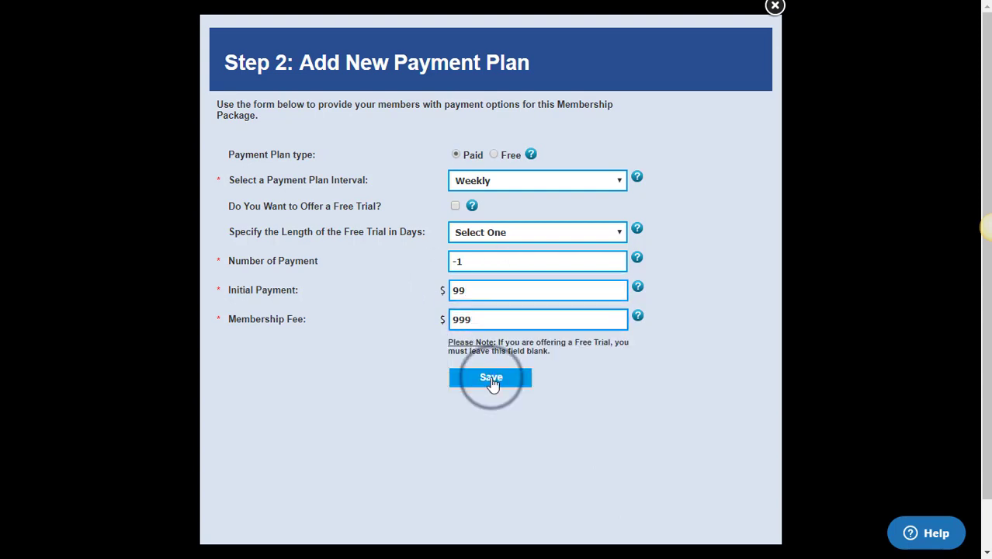
Start another membership package, naming it 'Slive'
{"action": "left_click", "coordinate": [67, 269]}
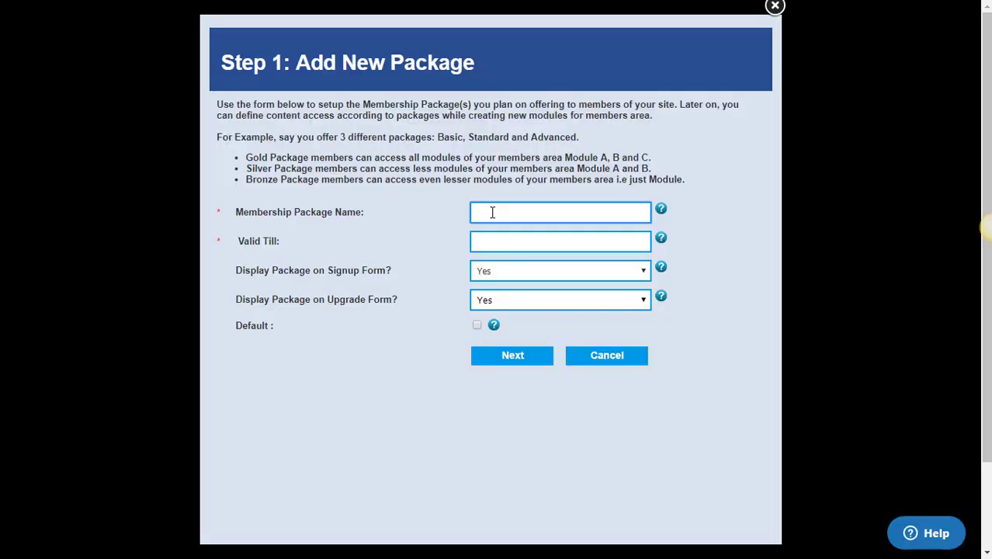
{"action": "left_click", "coordinate": [494, 212]}
{"action": "type", "text": "Slive Membershp"}
Correct the package name to 'Sliver Membershp' and set it valid until 2019-03-23
{"action": "left_click", "coordinate": [493, 213]}
{"action": "type", "text": "r"}
{"action": "left_click", "coordinate": [599, 247]}
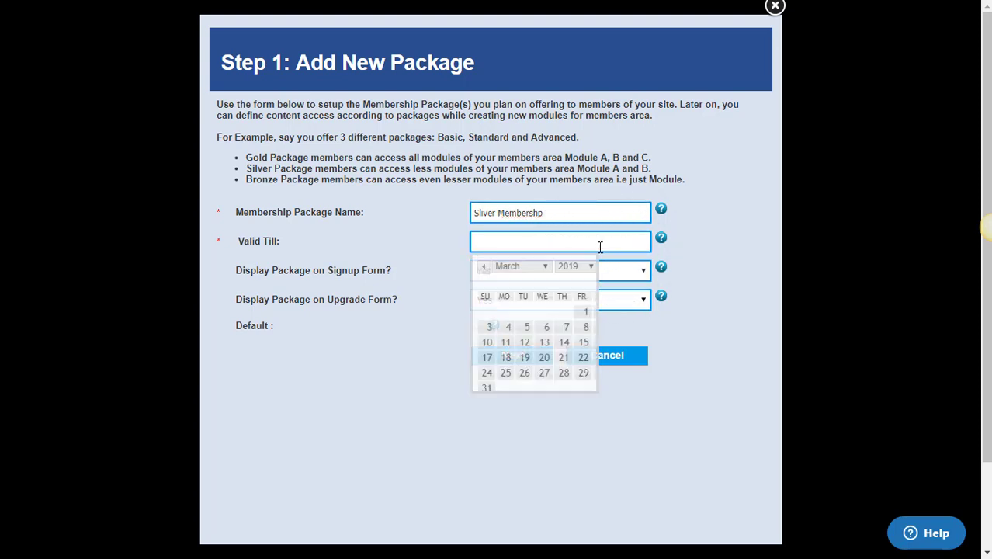
{"action": "left_click", "coordinate": [603, 357]}
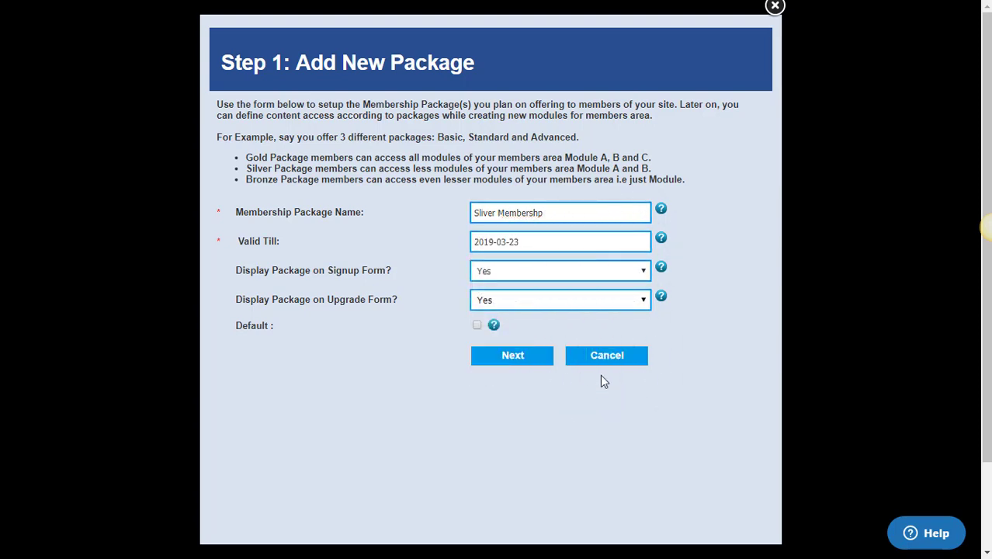
{"action": "left_click", "coordinate": [522, 359]}
Save a monthly payment plan with a $69 initial payment and membership fee 6
{"action": "left_click", "coordinate": [493, 183]}
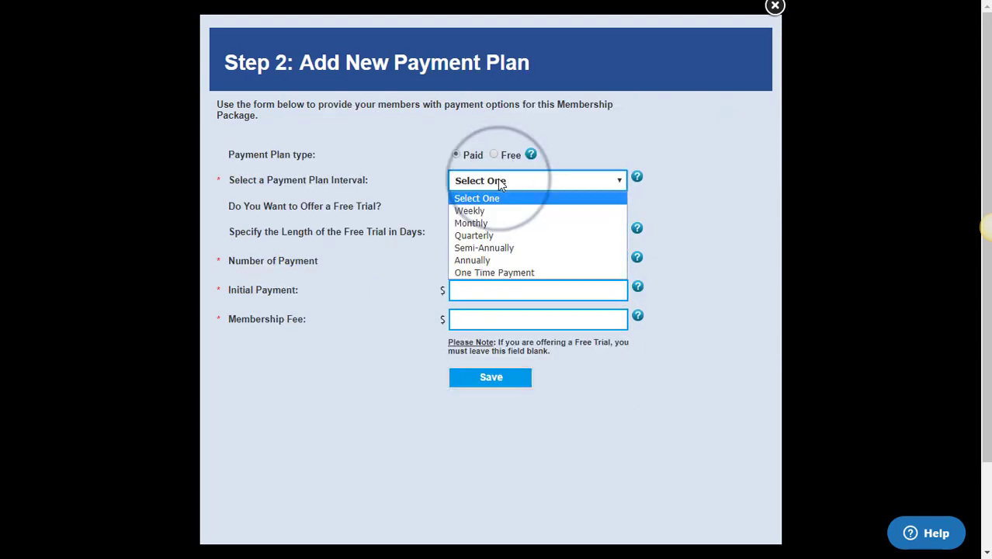
{"action": "left_click", "coordinate": [473, 222]}
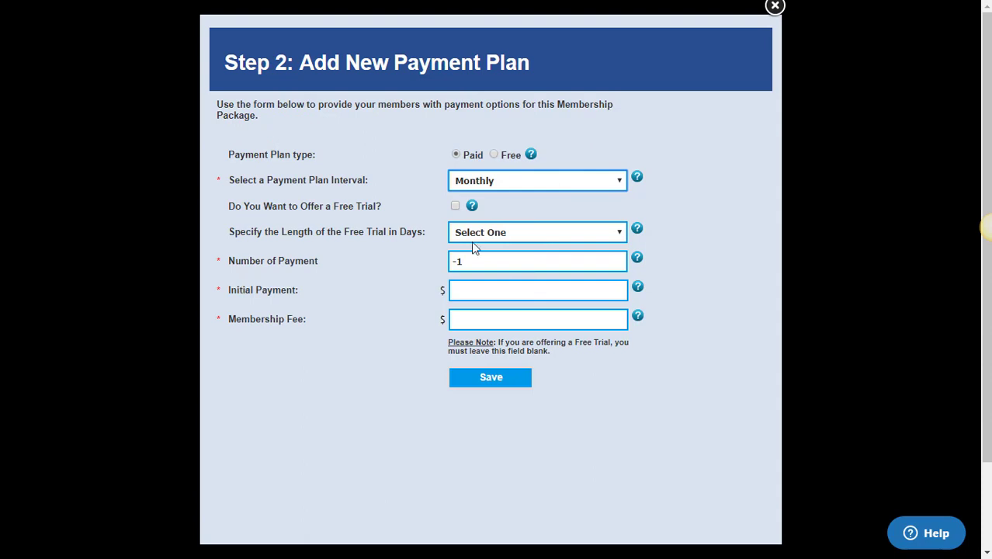
{"action": "left_click", "coordinate": [470, 290]}
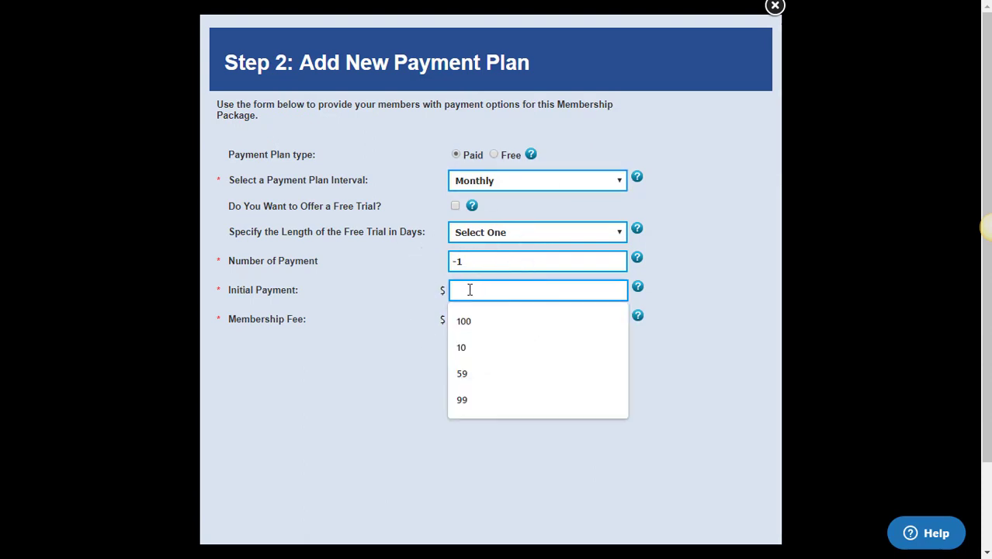
{"action": "type", "text": "69"}
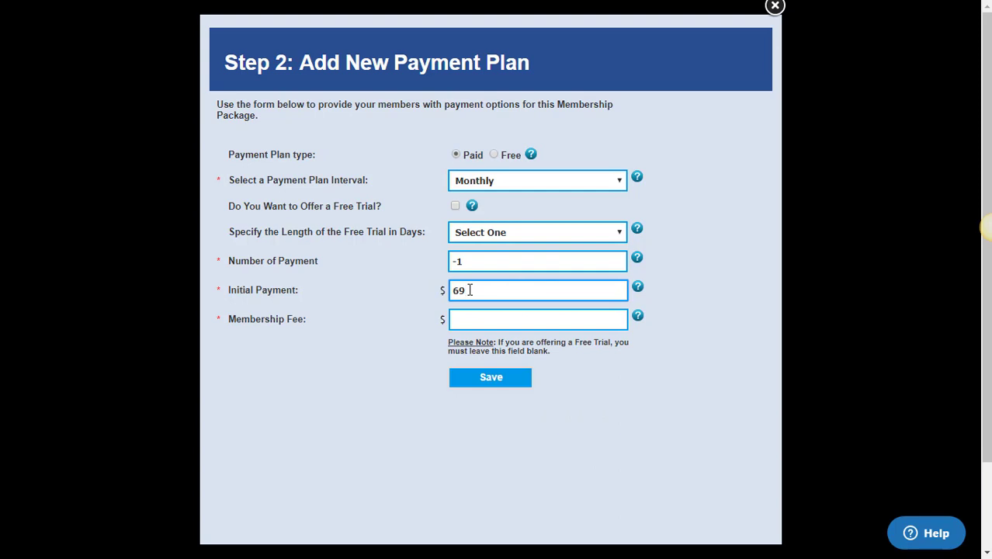
{"action": "left_click", "coordinate": [476, 316]}
{"action": "type", "text": "69"}
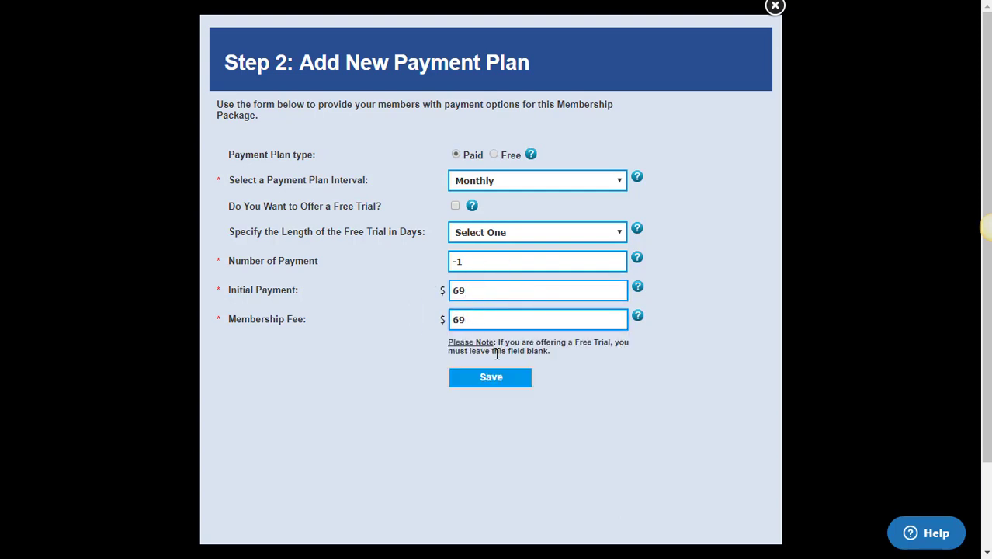
{"action": "left_click", "coordinate": [503, 377]}
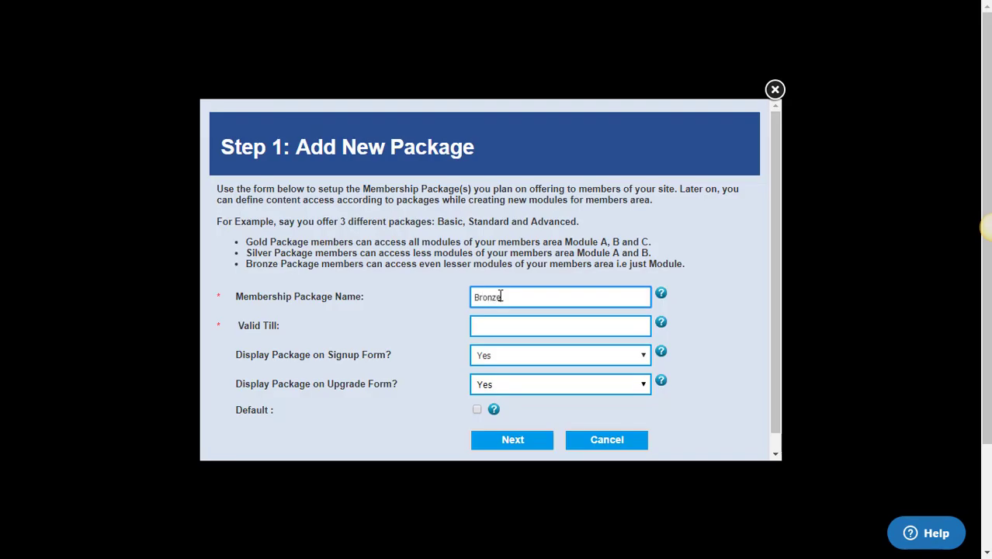
Set the Bronze package valid until 2019-03-21
{"action": "left_click", "coordinate": [553, 323]}
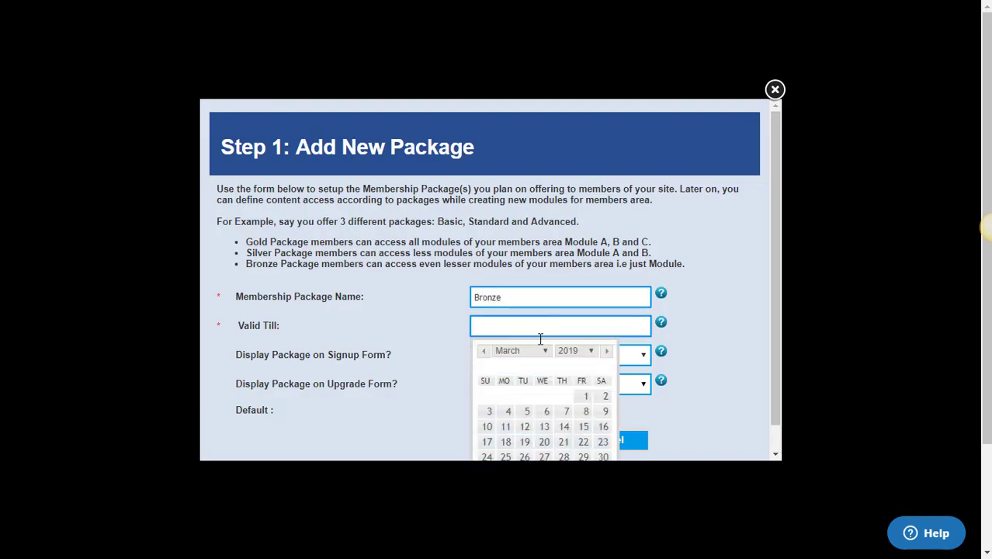
{"action": "left_click", "coordinate": [564, 442]}
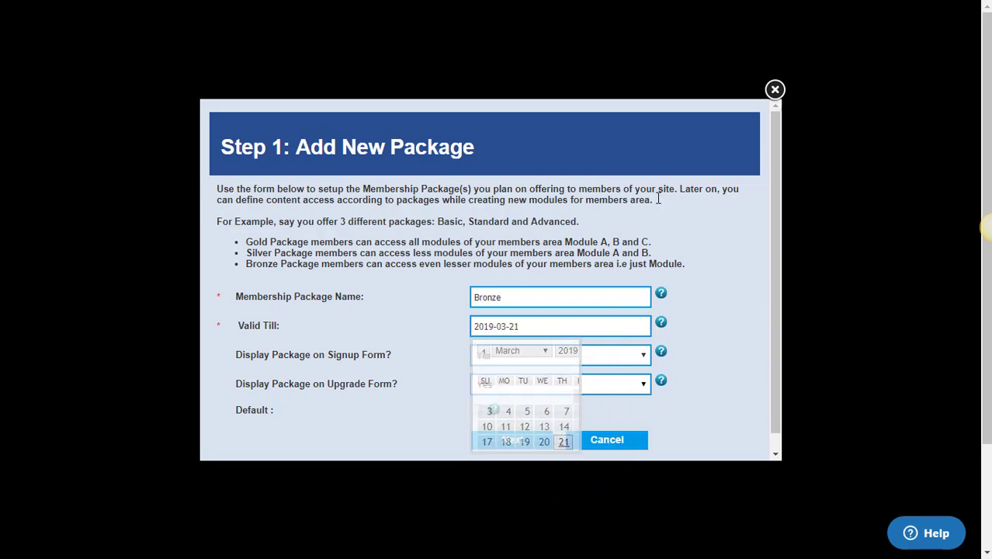
{"action": "scroll", "coordinate": [483, 265], "scroll_direction": "down", "scroll_amount": 1}
{"action": "left_click", "coordinate": [509, 424]}
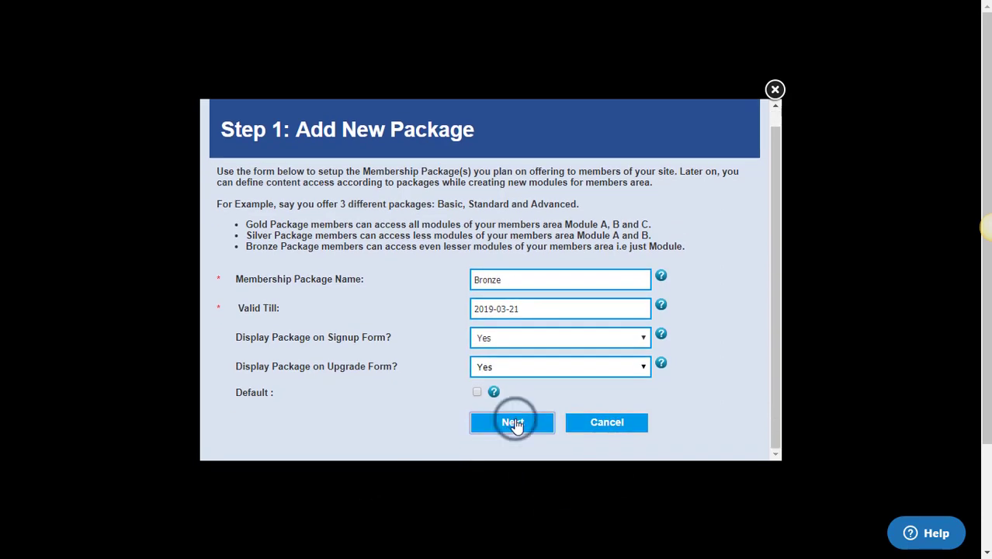
Save a monthly payment plan with $39 initial payment and $39 membership fee
{"action": "left_click", "coordinate": [471, 351]}
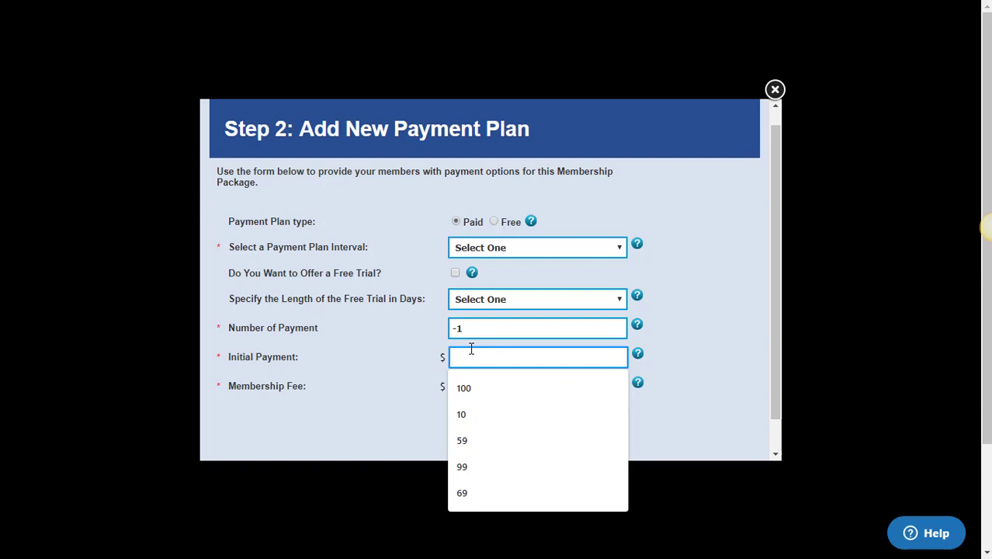
{"action": "type", "text": "39"}
{"action": "key", "text": "Tab"}
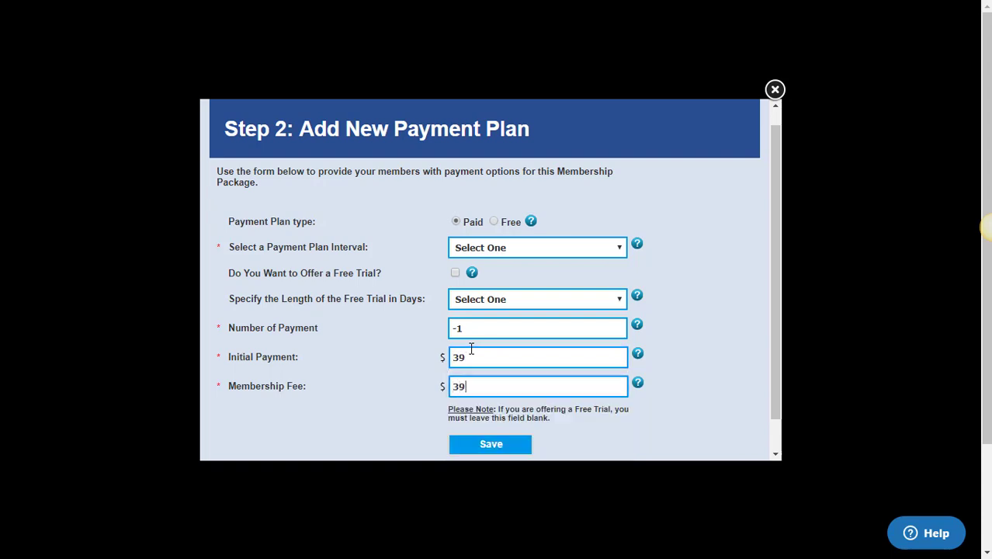
{"action": "type", "text": "39"}
{"action": "left_click", "coordinate": [483, 447]}
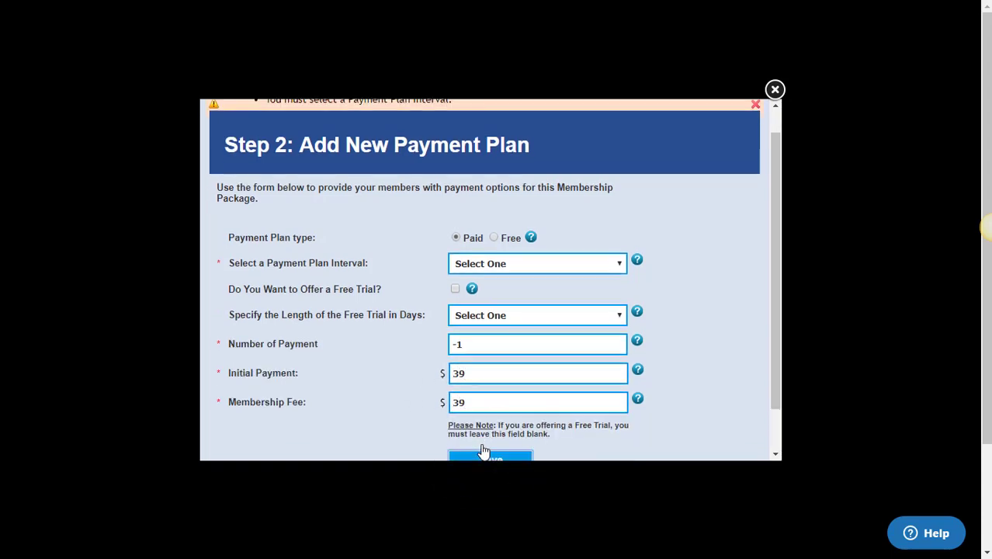
{"action": "left_click", "coordinate": [473, 264]}
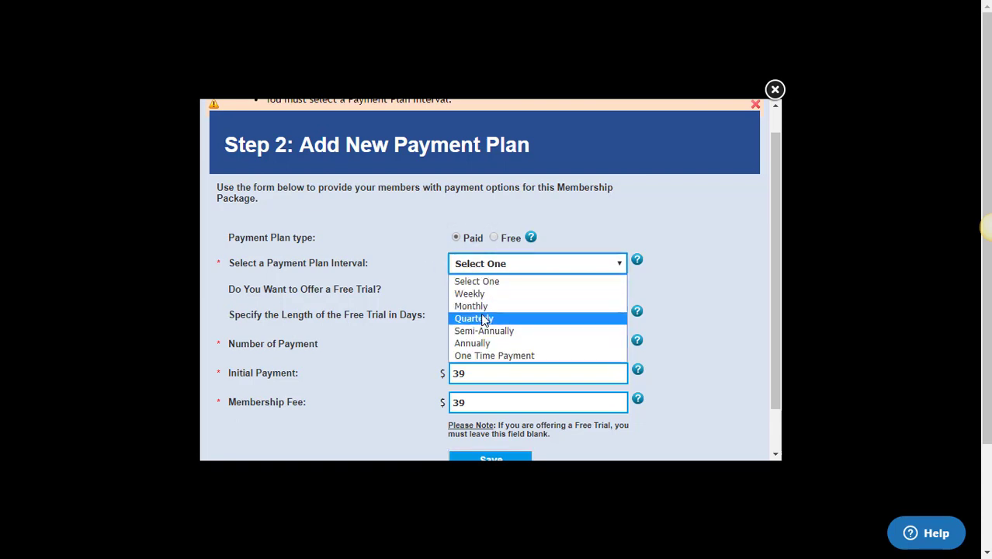
{"action": "left_click", "coordinate": [471, 306]}
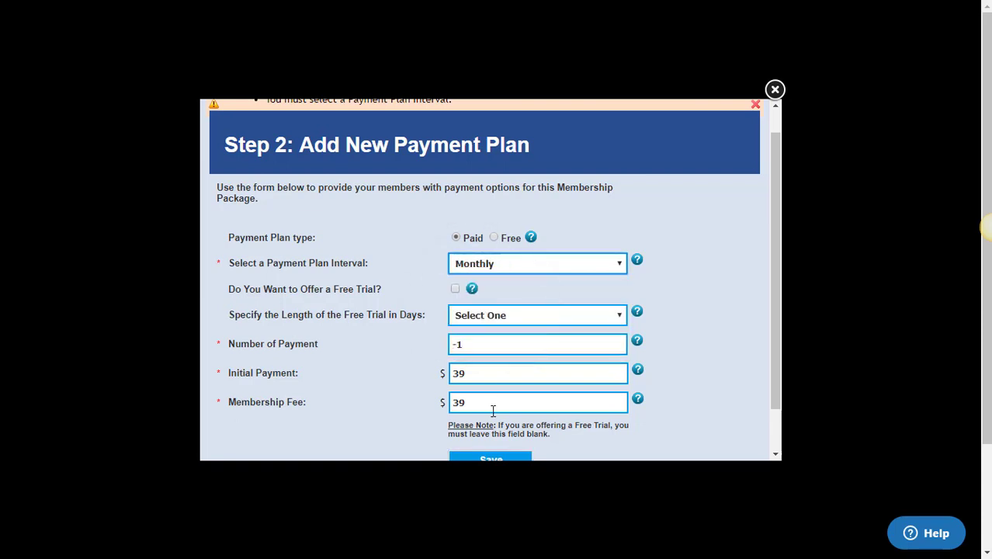
{"action": "left_click", "coordinate": [491, 458]}
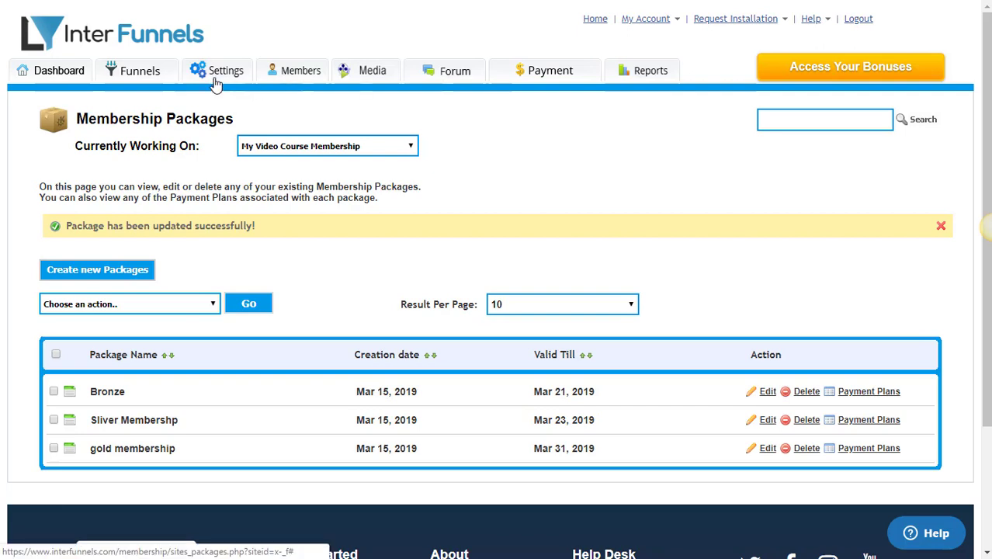
Start a new training module Module1 with the description 'This is my first module'
{"action": "left_click", "coordinate": [320, 75]}
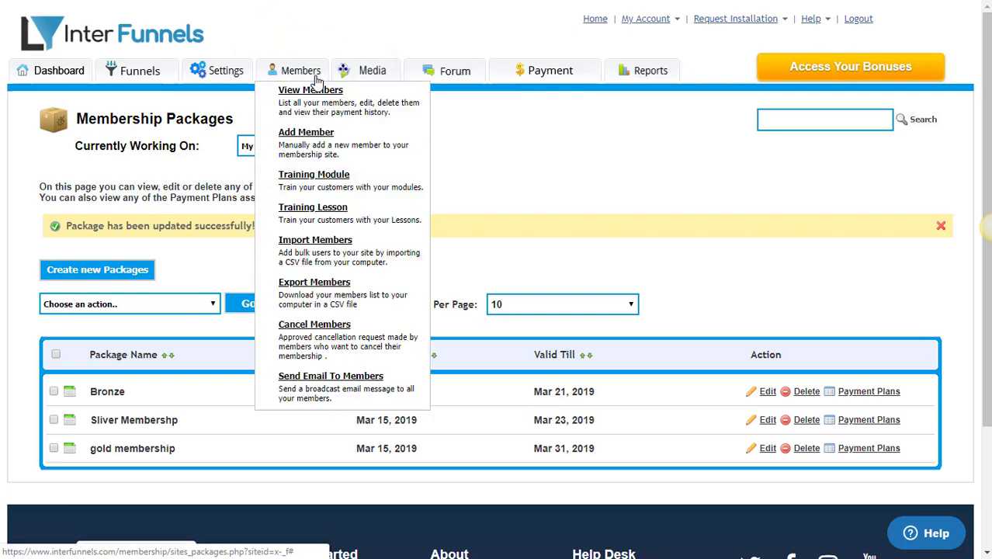
{"action": "left_click", "coordinate": [306, 193]}
{"action": "left_click", "coordinate": [288, 260]}
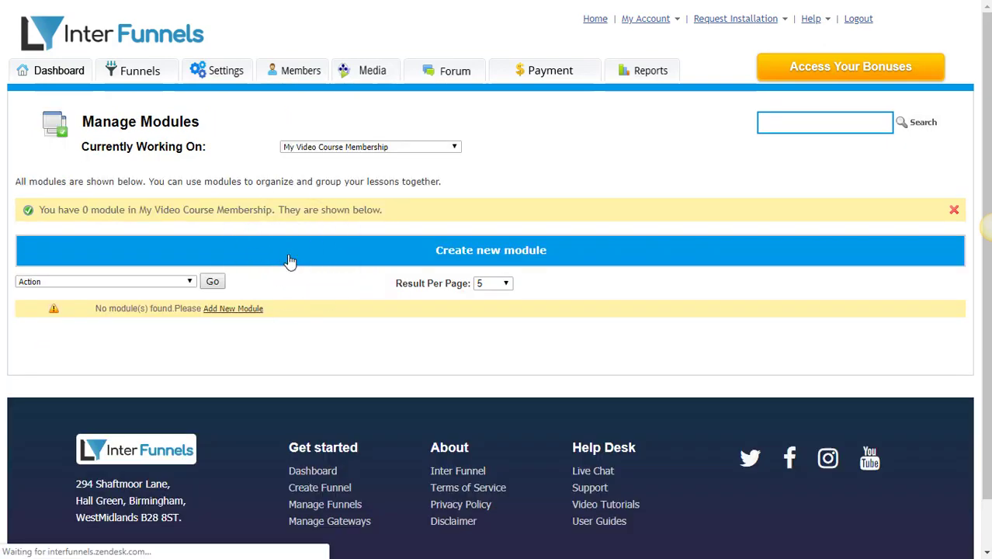
{"action": "left_click", "coordinate": [362, 171]}
{"action": "type", "text": "Module1"}
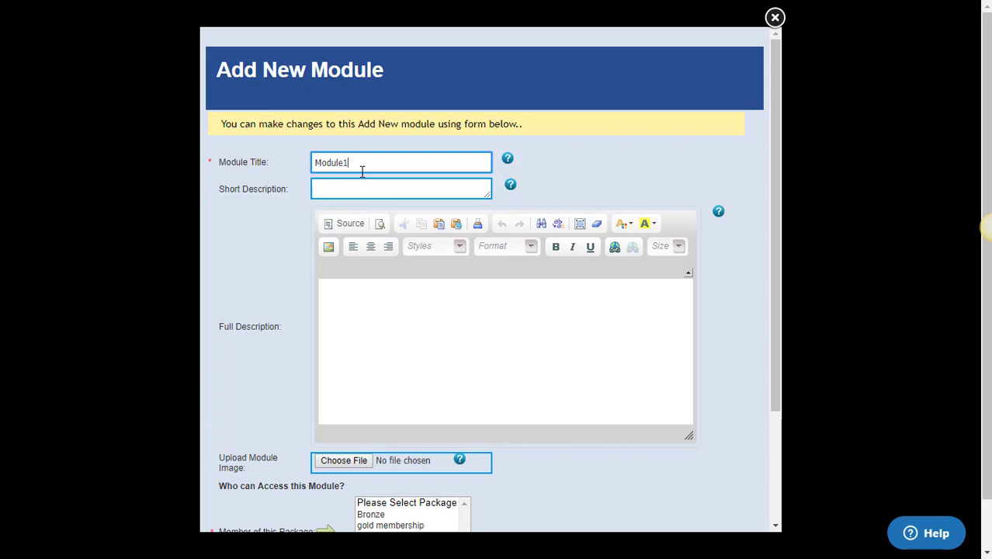
{"action": "key", "text": "Tab"}
{"action": "type", "text": "odule1"}
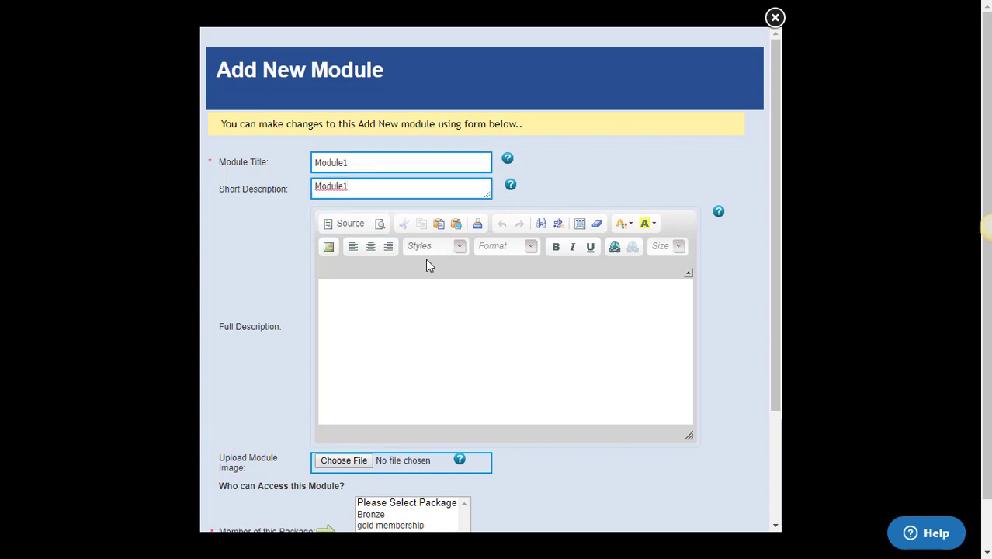
{"action": "left_click", "coordinate": [422, 308]}
{"action": "type", "text": "This is "}
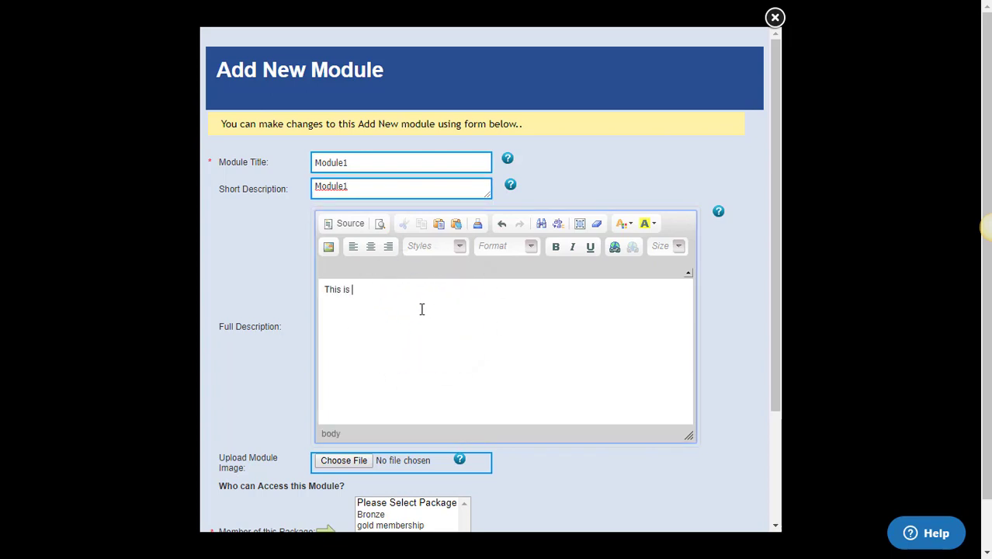
{"action": "type", "text": "my first module"}
Give Bronze, gold membership and Sliver Membershp access immediately after signup
{"action": "scroll", "coordinate": [413, 305], "scroll_direction": "down", "scroll_amount": 3}
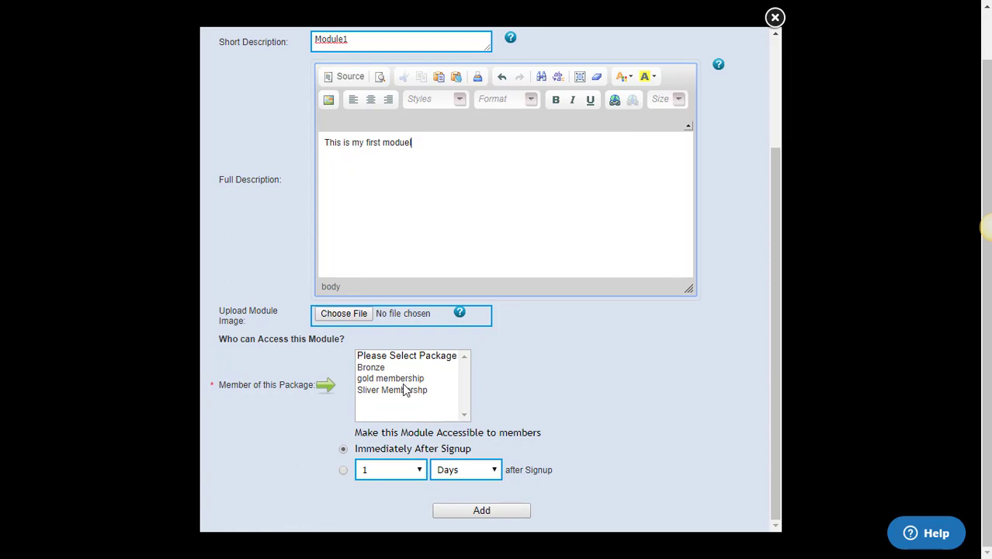
{"action": "left_click", "coordinate": [375, 371]}
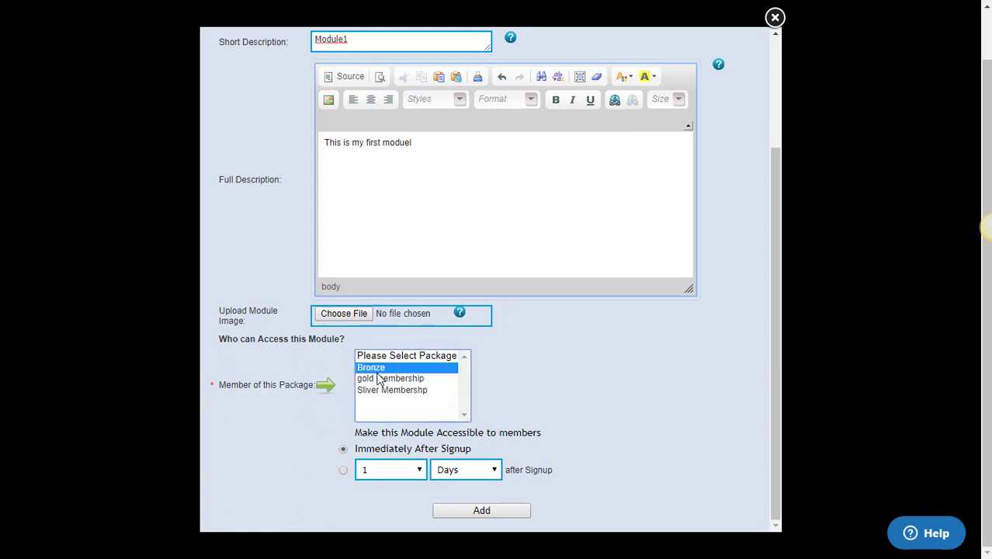
{"action": "left_click", "coordinate": [379, 380], "text": "ctrl"}
{"action": "left_click", "coordinate": [381, 387], "text": "ctrl"}
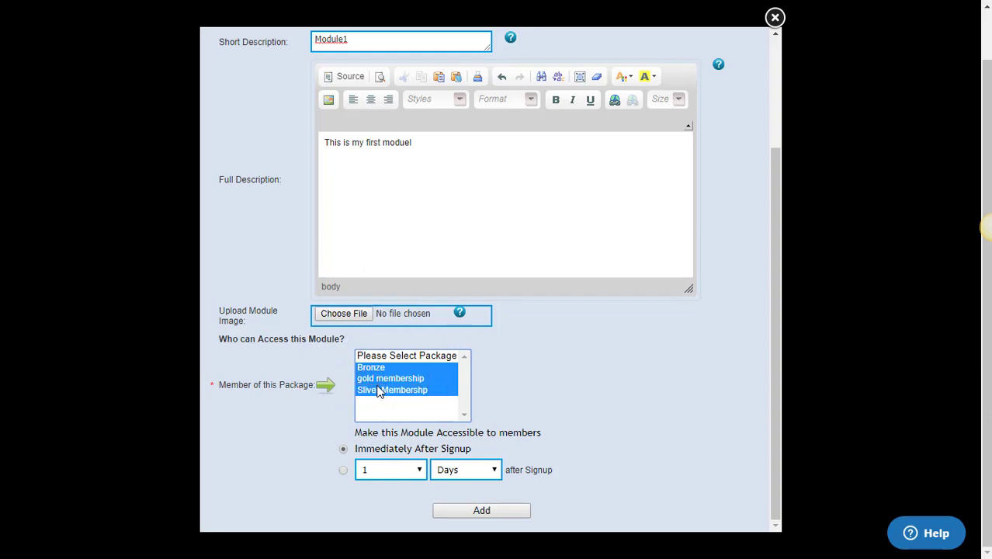
{"action": "left_click", "coordinate": [381, 380]}
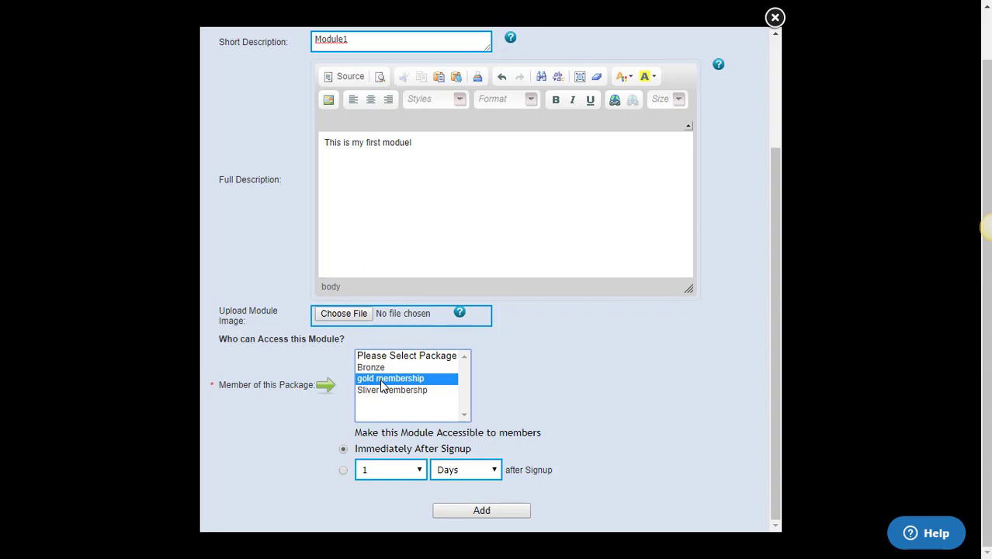
{"action": "left_click", "coordinate": [379, 368]}
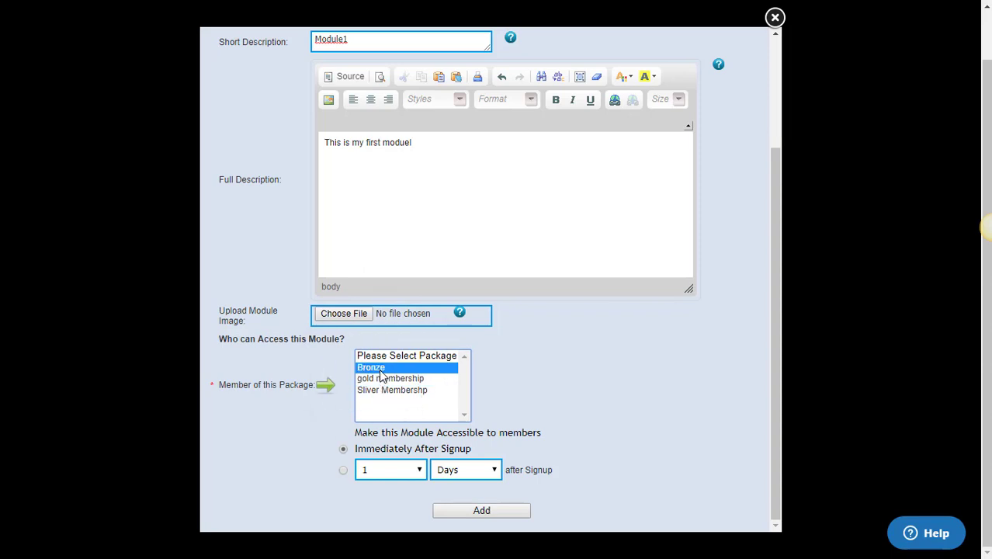
{"action": "left_click", "coordinate": [381, 379], "text": "ctrl"}
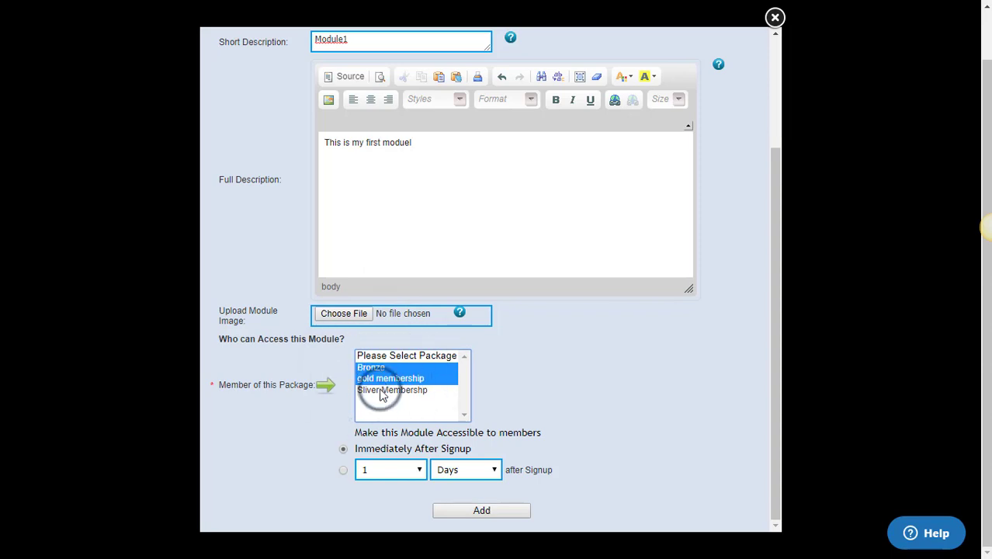
{"action": "left_click", "coordinate": [381, 390], "text": "ctrl"}
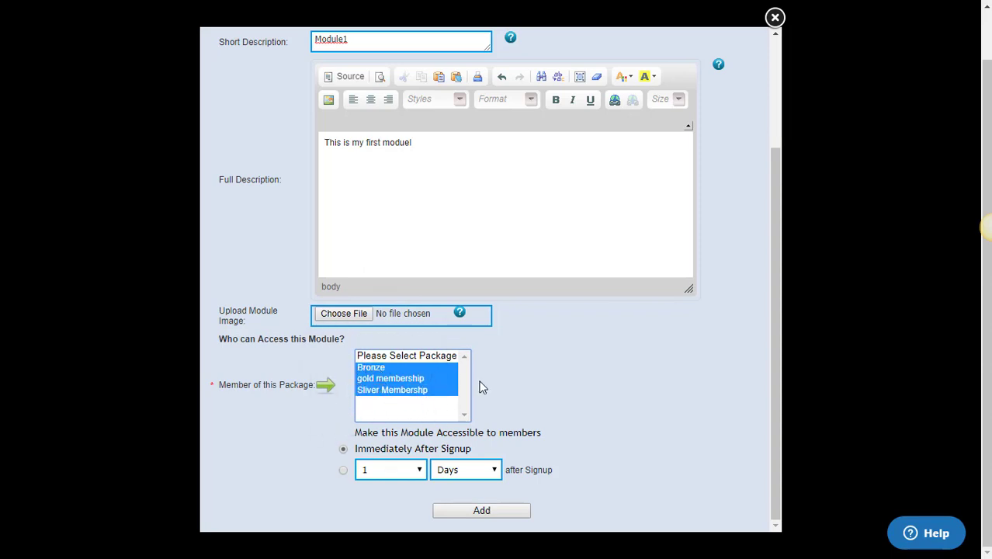
{"action": "left_click", "coordinate": [364, 453]}
Save Module1, copy it, and rename the copy's title and short description to Module2
{"action": "left_click", "coordinate": [469, 510]}
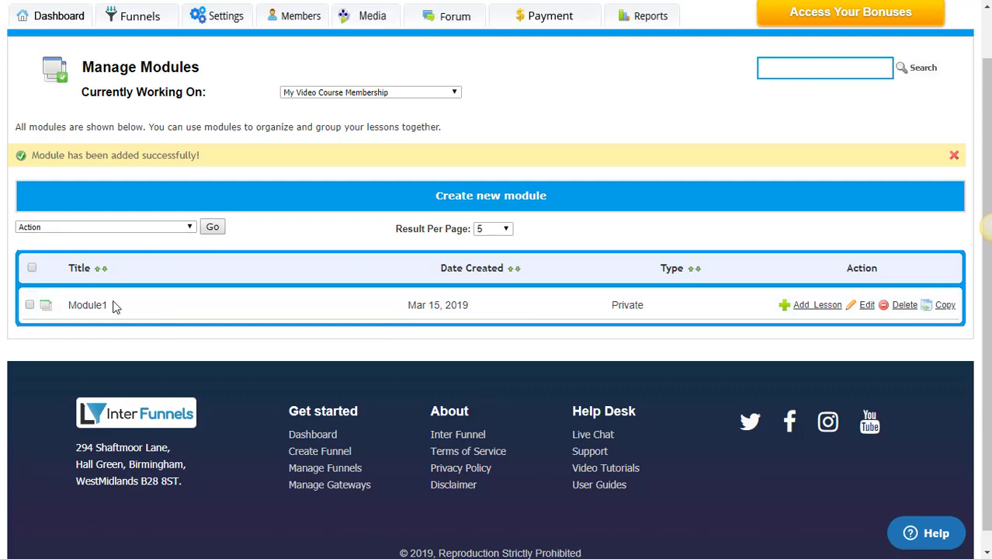
{"action": "left_click", "coordinate": [943, 305]}
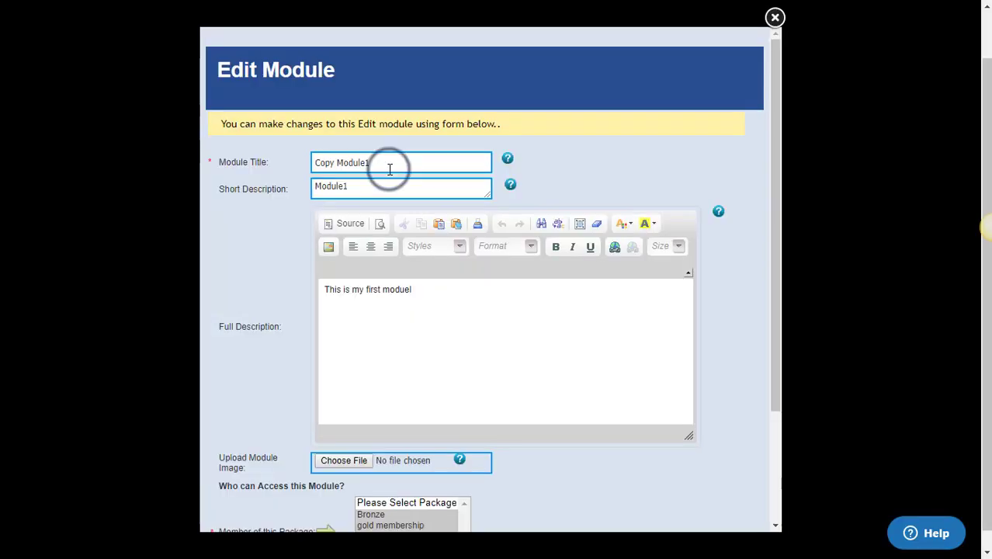
{"action": "left_click_drag", "start_coordinate": [395, 168], "coordinate": [233, 167]}
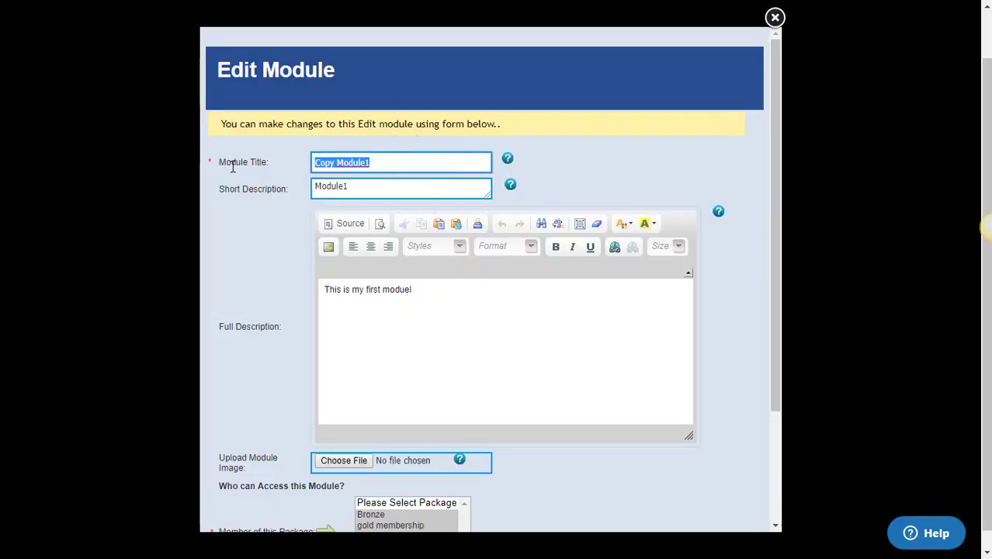
{"action": "type", "text": "Module"}
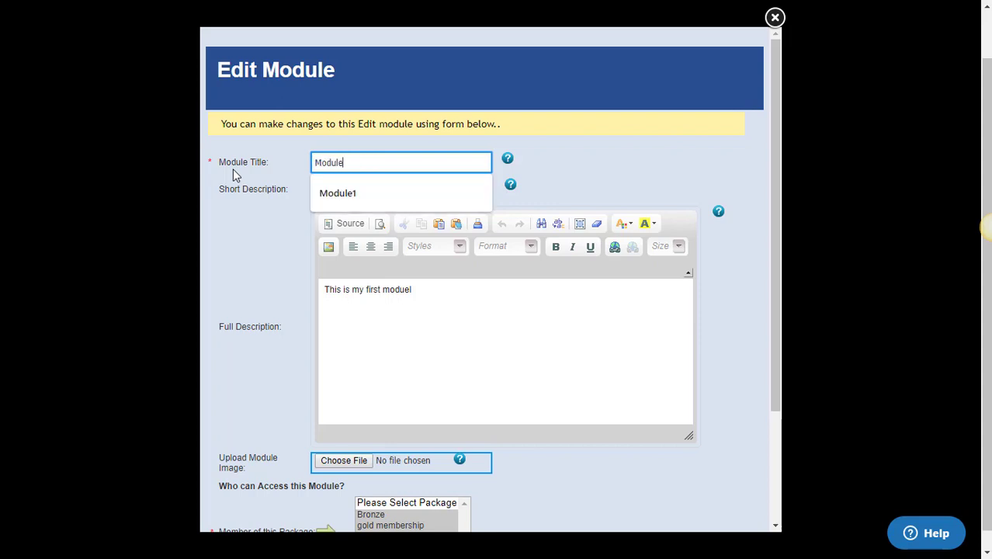
{"action": "type", "text": "2"}
{"action": "key", "text": "Tab"}
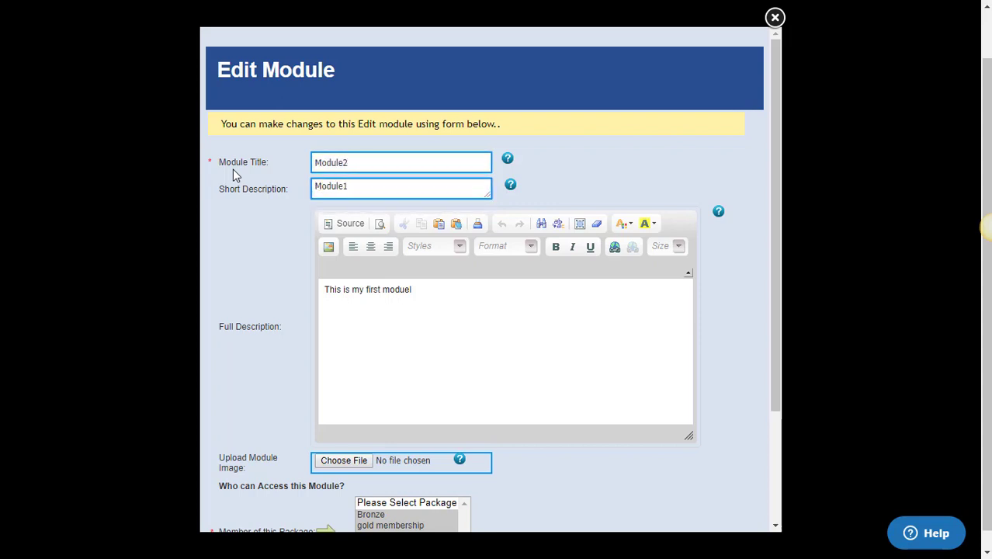
{"action": "left_click", "coordinate": [398, 180]}
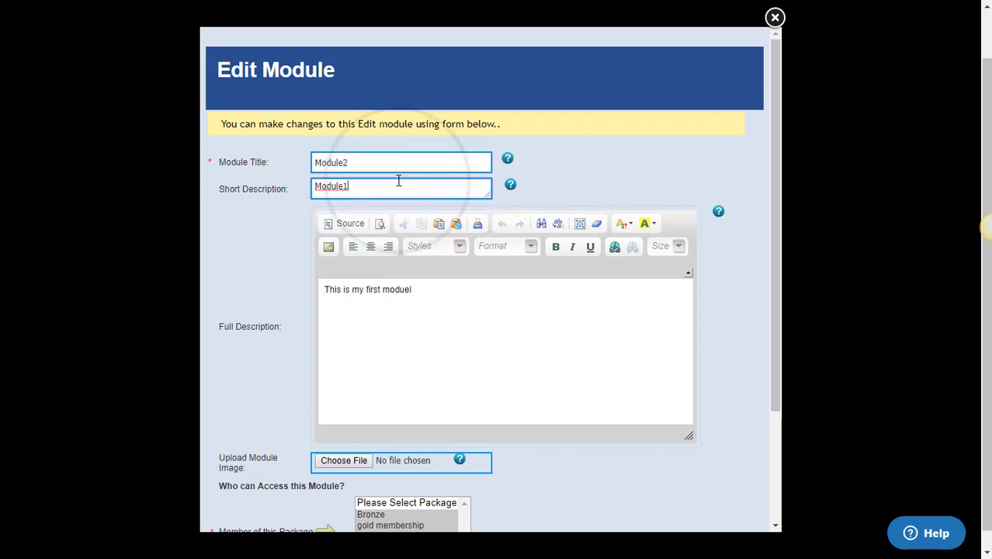
{"action": "key", "text": "BackSpace"}
{"action": "type", "text": "3"}
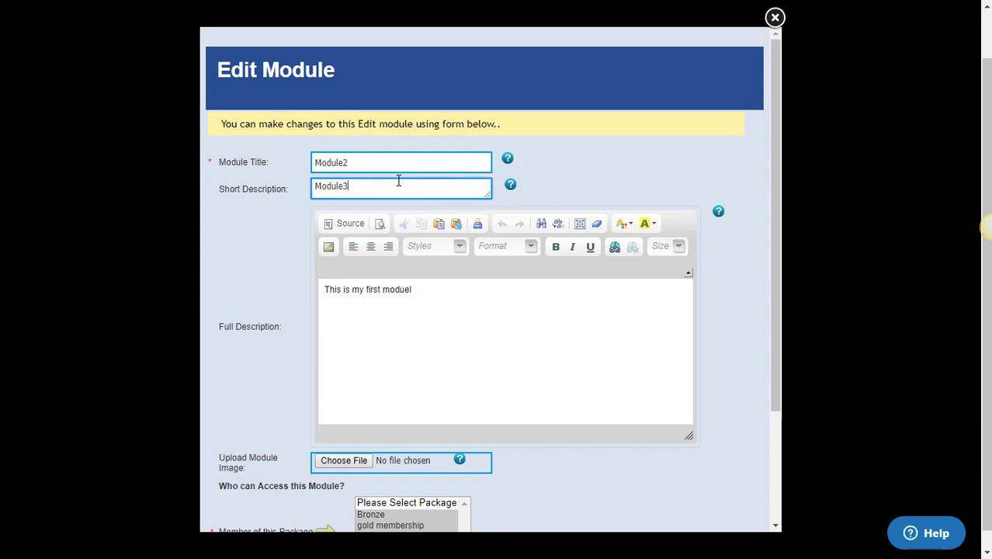
{"action": "key", "text": "BackSpace"}
{"action": "type", "text": "2"}
Limit Module2 to Bronze and gold membership, released 1 week after signup, and update it
{"action": "scroll", "coordinate": [373, 267], "scroll_direction": "down", "scroll_amount": 3}
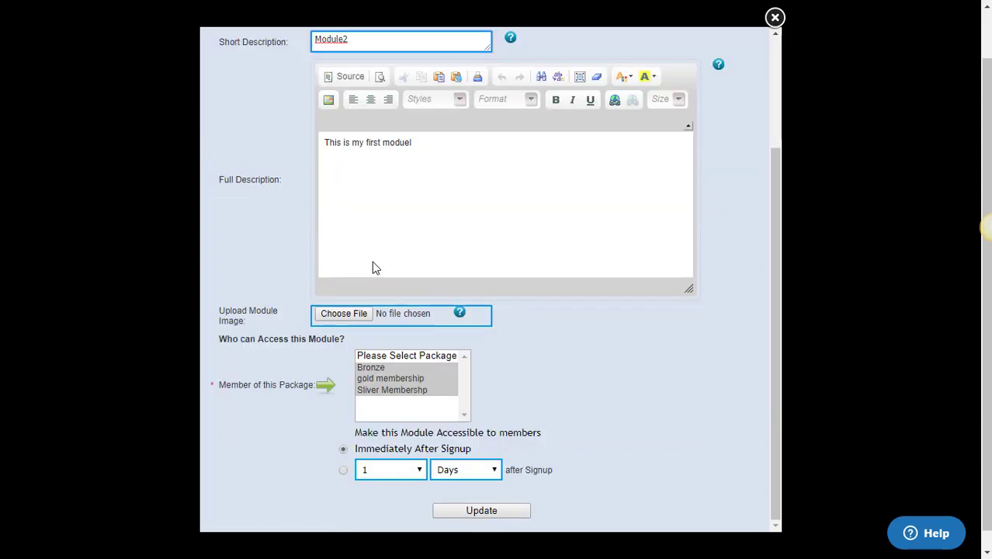
{"action": "left_click", "coordinate": [379, 380]}
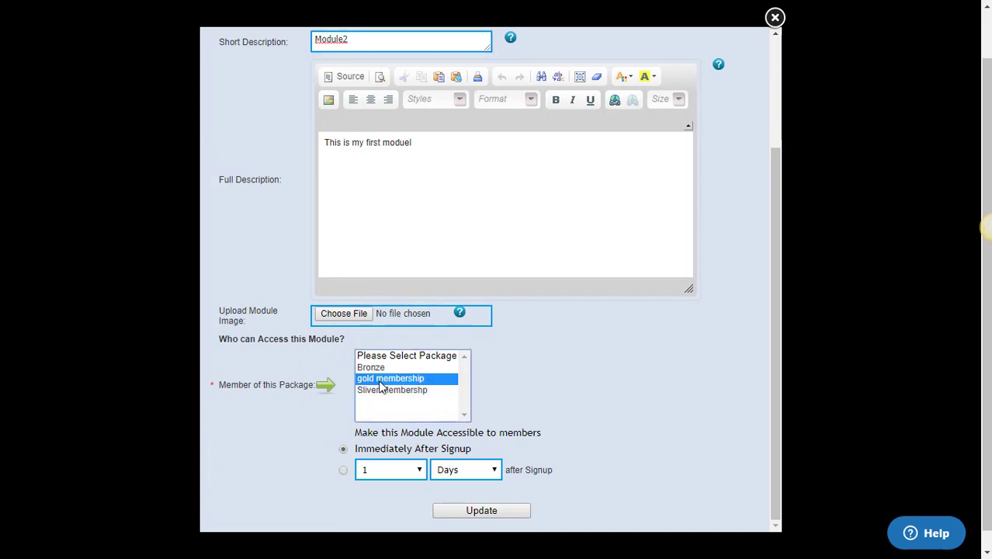
{"action": "left_click", "coordinate": [378, 368], "text": "ctrl"}
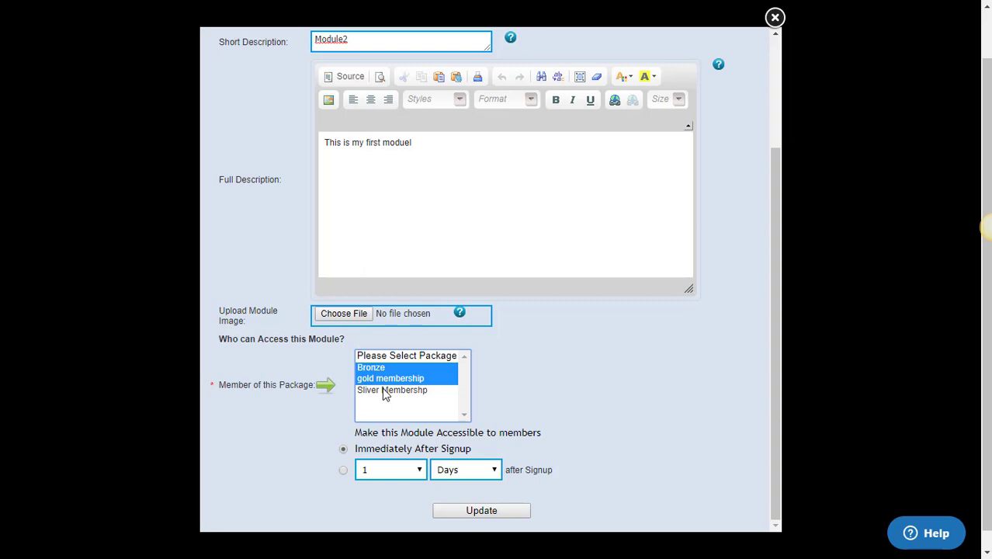
{"action": "left_click", "coordinate": [343, 470]}
{"action": "left_click", "coordinate": [409, 470]}
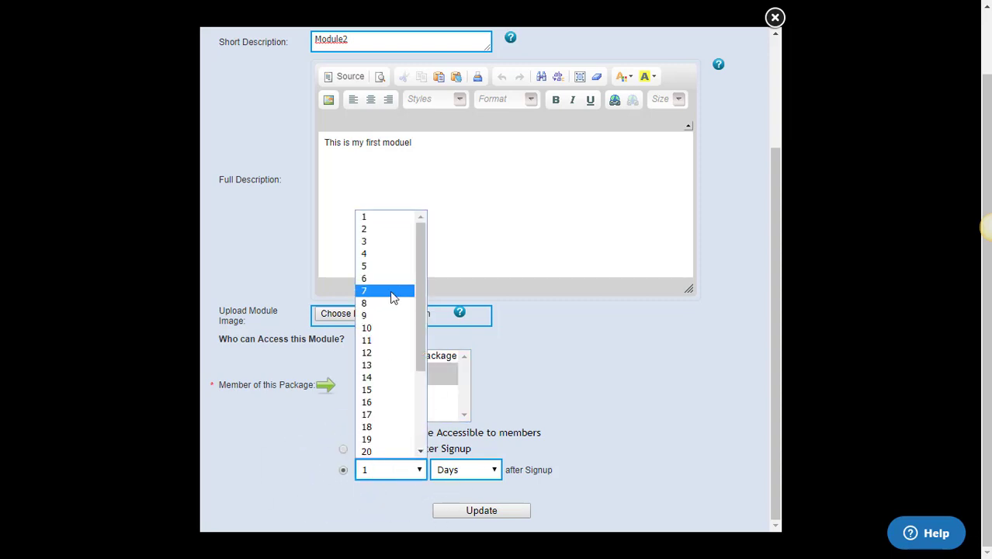
{"action": "left_click", "coordinate": [394, 290]}
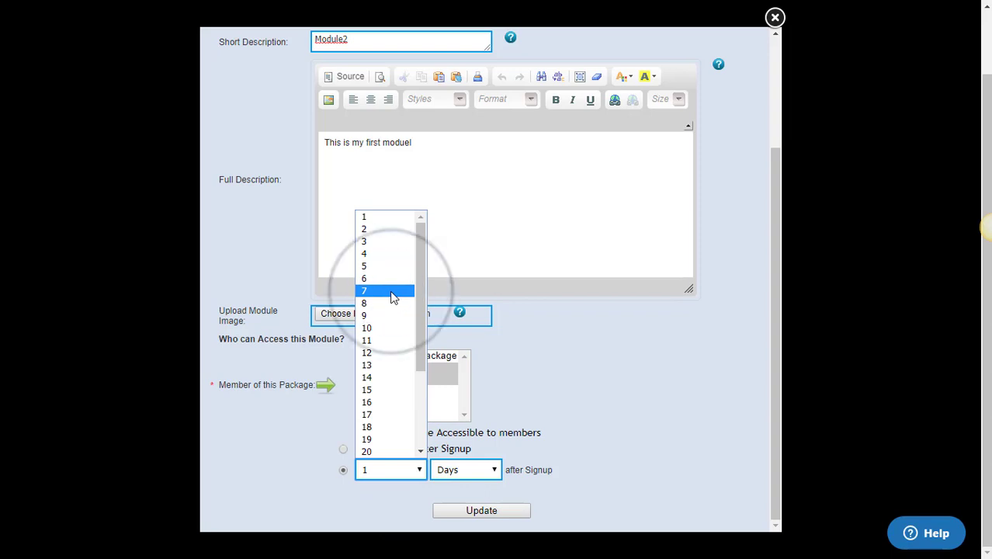
{"action": "left_click", "coordinate": [390, 469]}
{"action": "left_click", "coordinate": [389, 217]}
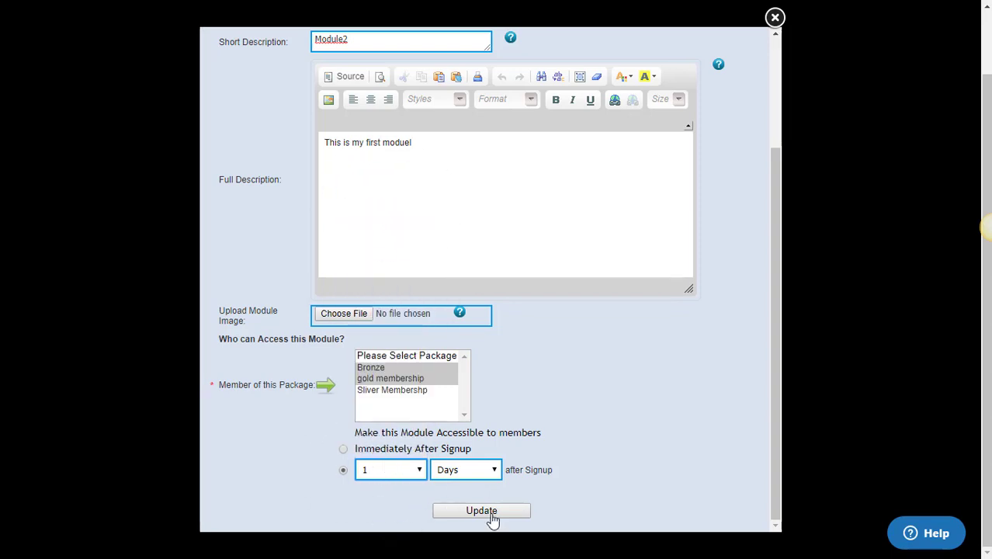
{"action": "left_click", "coordinate": [465, 470]}
{"action": "left_click", "coordinate": [531, 471]}
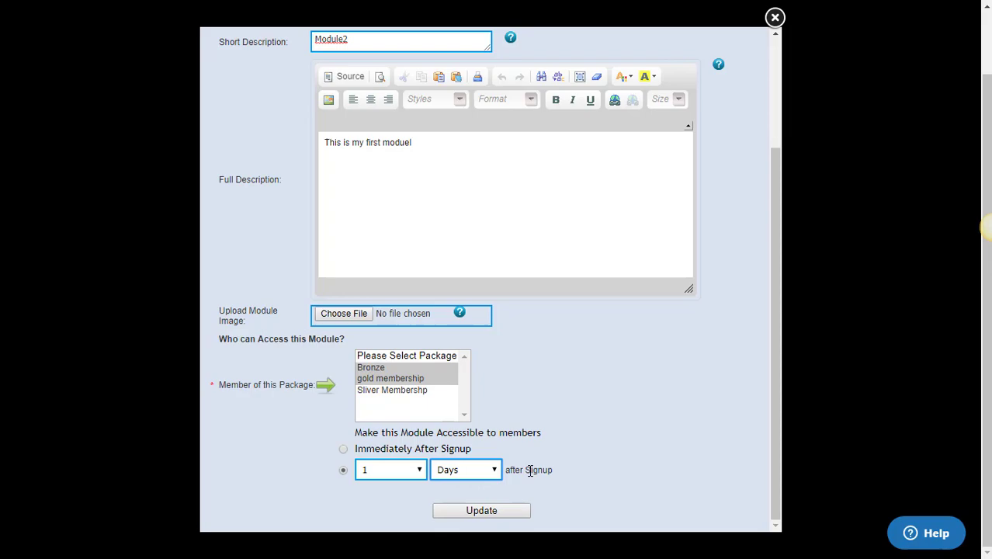
{"action": "left_click", "coordinate": [502, 511]}
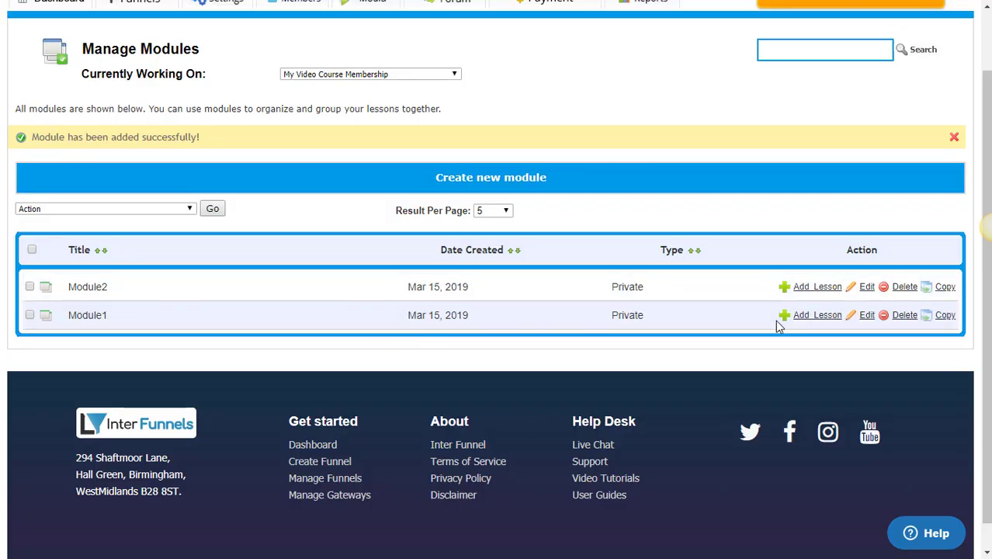
Copy Module2 and rename the copy's title and short description to Module3
{"action": "left_click", "coordinate": [948, 288]}
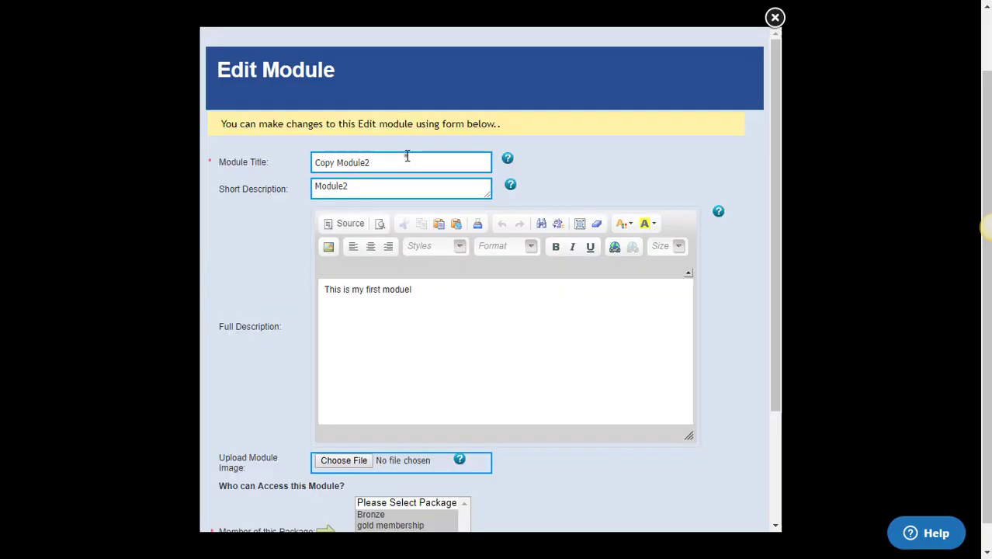
{"action": "left_click", "coordinate": [407, 159]}
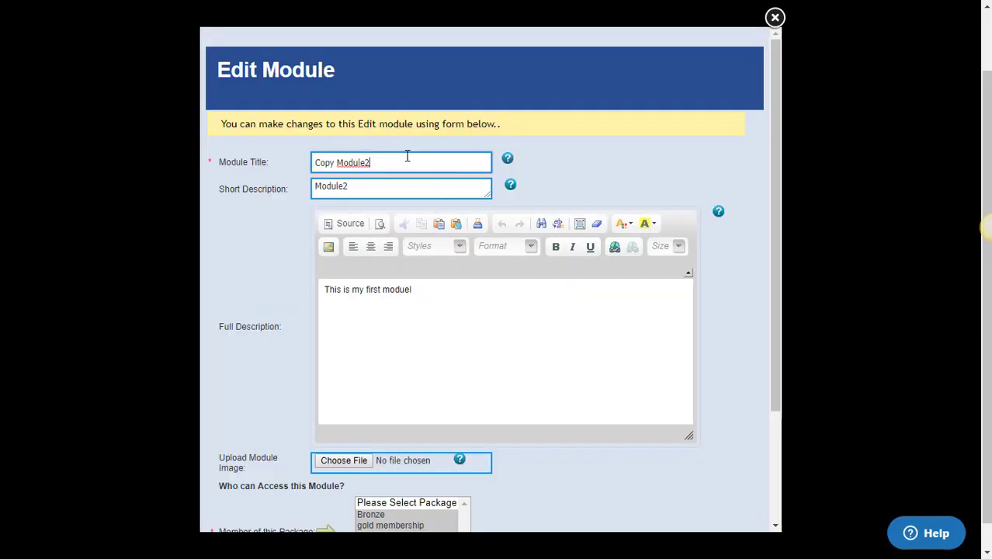
{"action": "key", "text": "BackSpace"}
{"action": "type", "text": "3"}
{"action": "key", "text": "Left"}
{"action": "key", "text": "Left"}
{"action": "key", "text": "Left"}
{"action": "key", "text": "BackSpace"}
{"action": "key", "text": "BackSpace"}
{"action": "key", "text": "BackSpace"}
{"action": "key", "text": "BackSpace"}
{"action": "key", "text": "BackSpace"}
{"action": "left_click", "coordinate": [417, 186]}
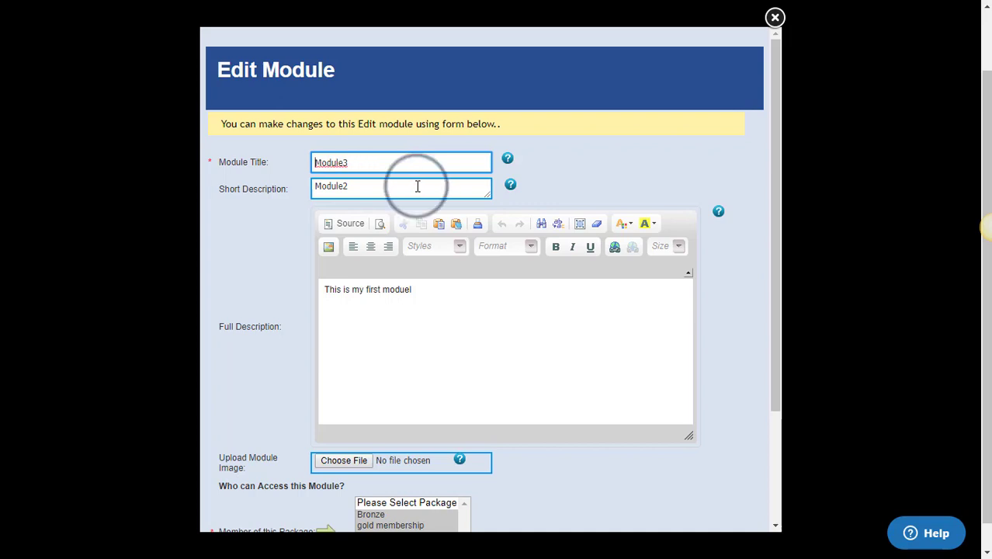
{"action": "key", "text": "BackSpace"}
{"action": "type", "text": "3"}
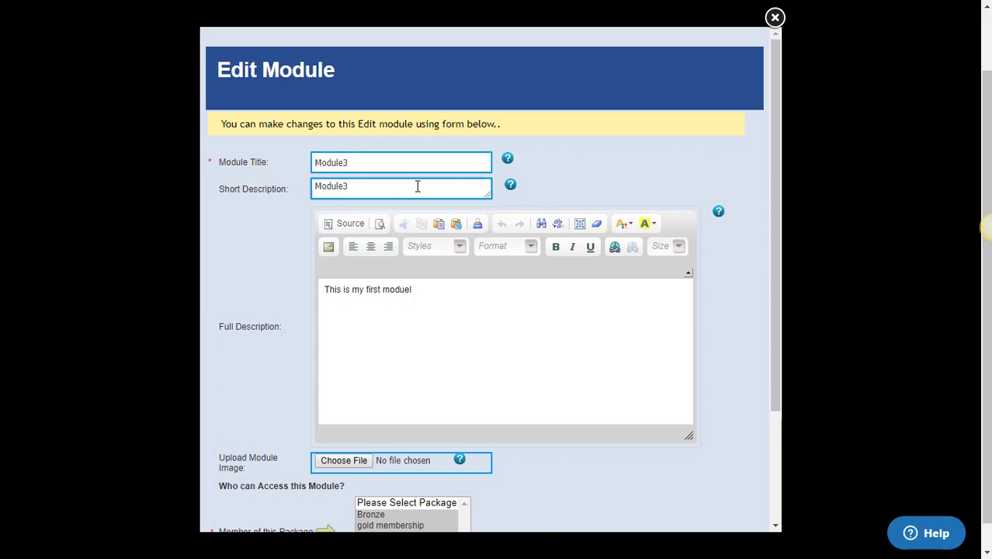
Restrict Module3 to gold membership, unlocking 2 weeks after signup, and update it
{"action": "scroll", "coordinate": [420, 188], "scroll_direction": "down", "scroll_amount": 2}
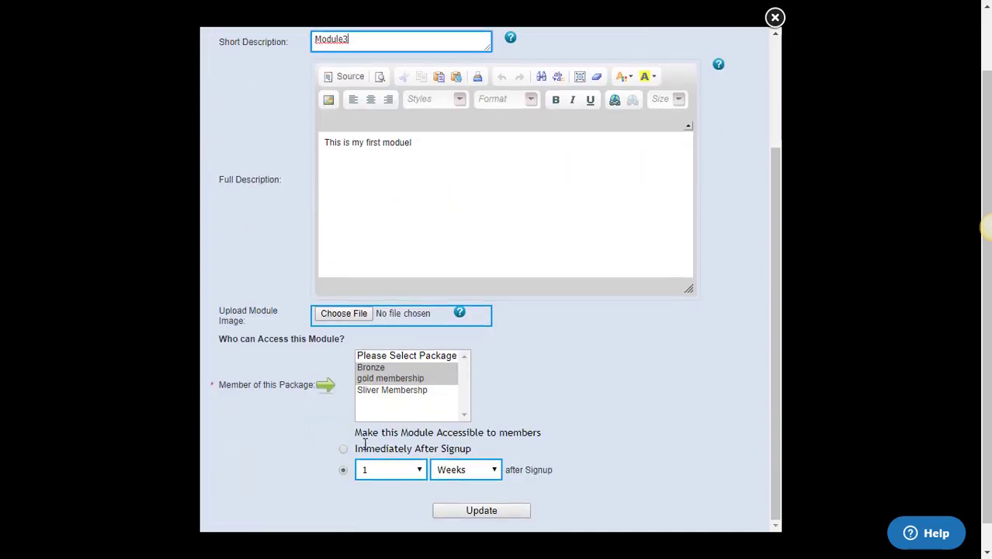
{"action": "left_click", "coordinate": [378, 377]}
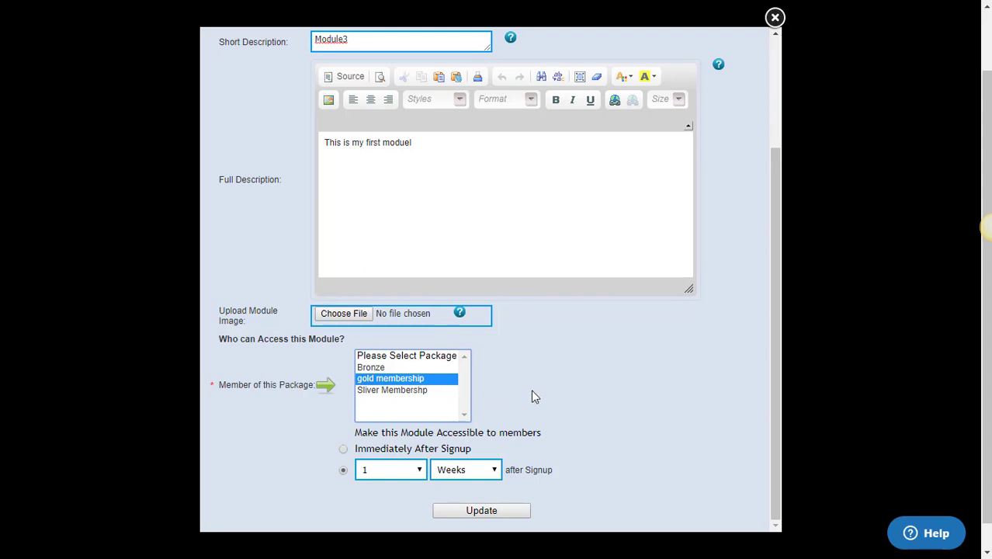
{"action": "left_click", "coordinate": [461, 472]}
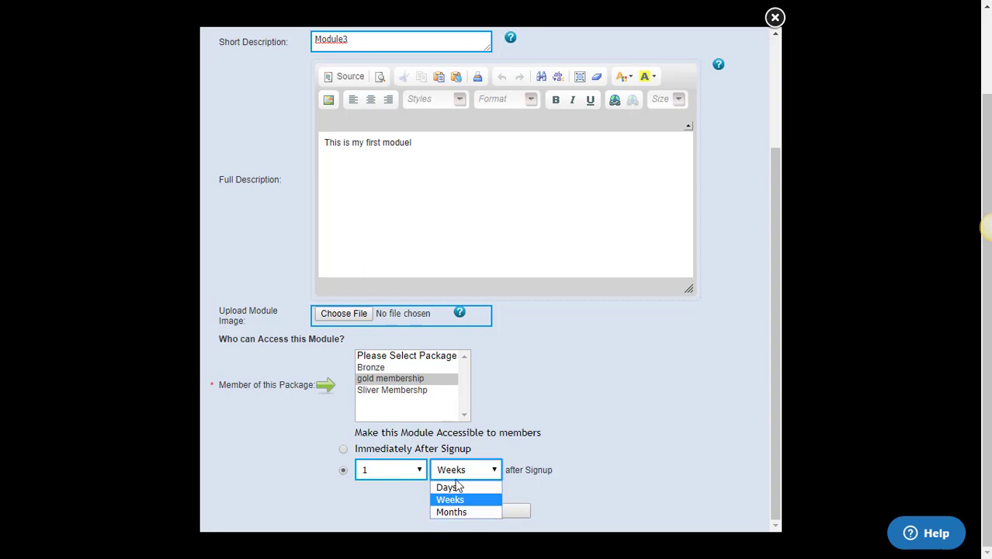
{"action": "left_click", "coordinate": [389, 471]}
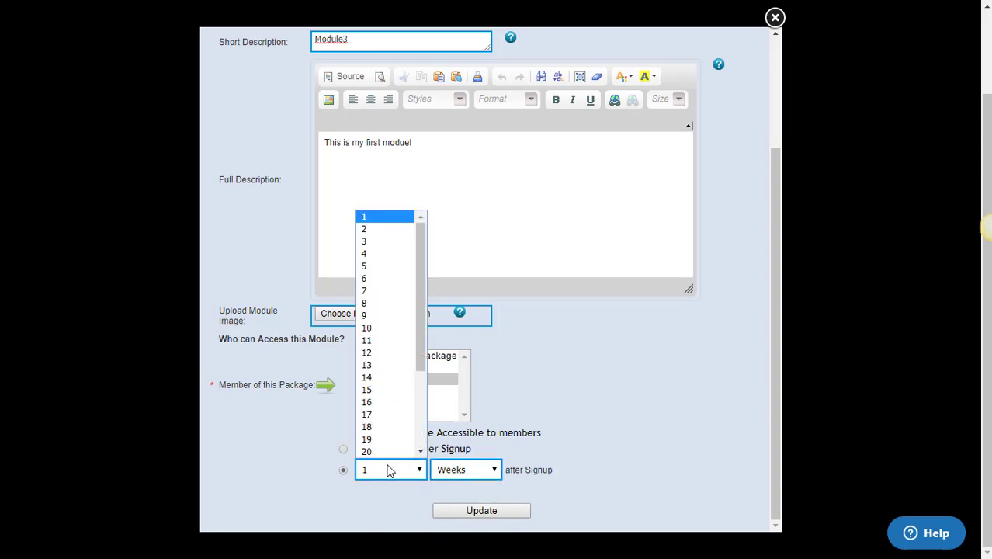
{"action": "left_click", "coordinate": [387, 232]}
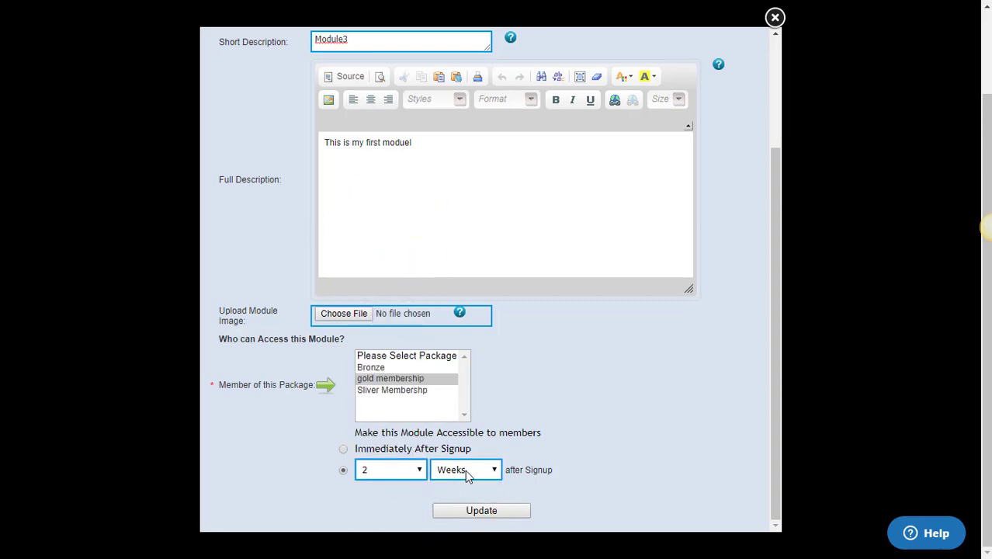
{"action": "left_click", "coordinate": [481, 510]}
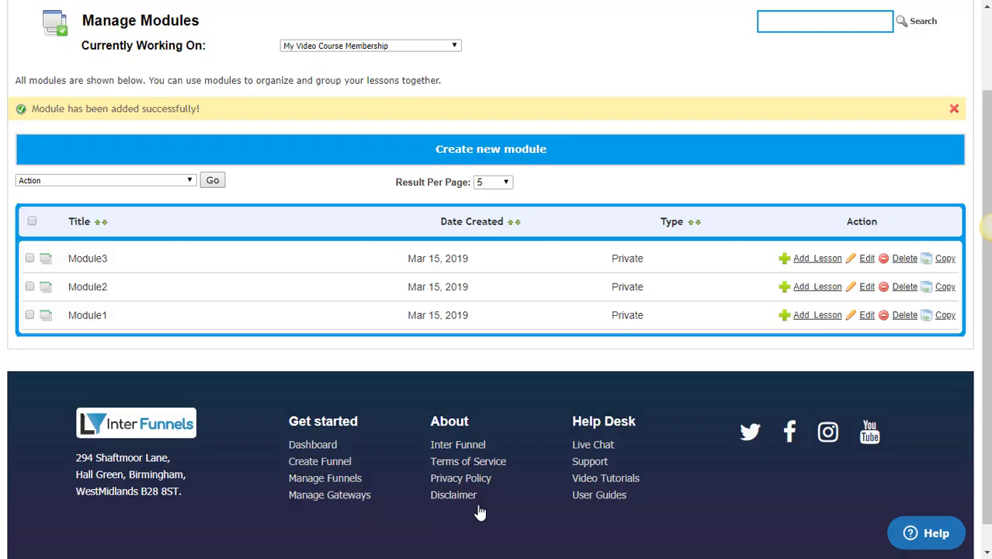
{"action": "scroll", "coordinate": [479, 506], "scroll_direction": "up", "scroll_amount": 2}
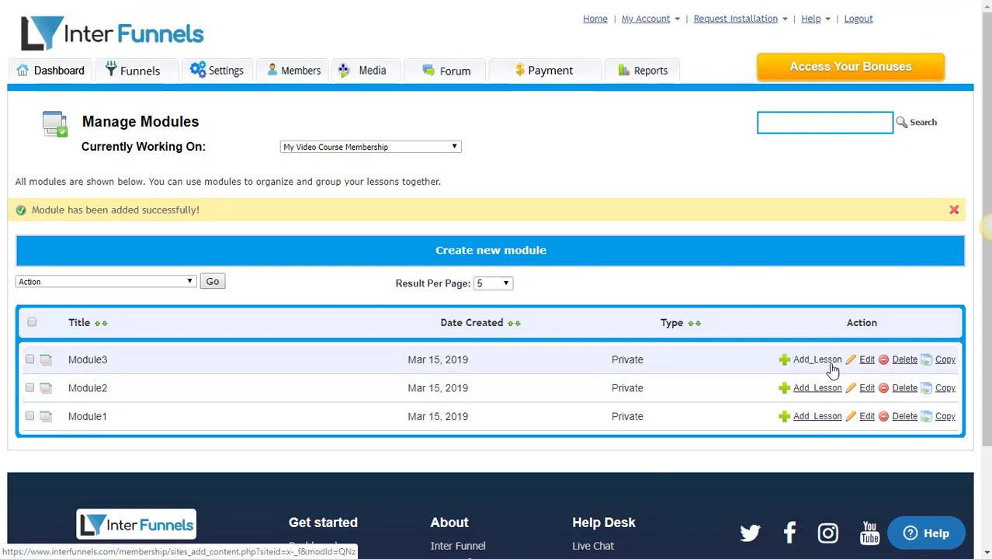
Add a new lesson titled 'Introduction to Digital Marketing'
{"action": "left_click", "coordinate": [815, 418]}
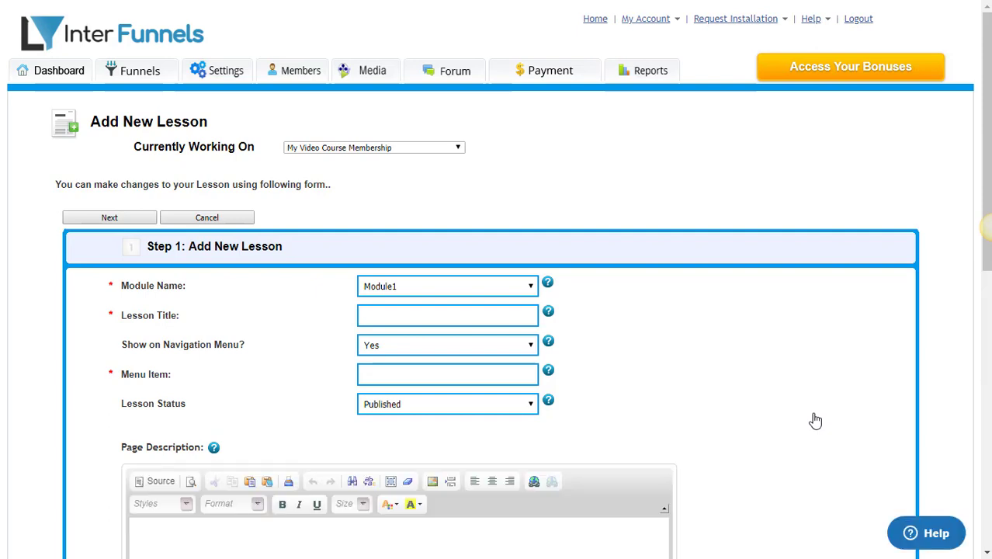
{"action": "scroll", "coordinate": [815, 420], "scroll_direction": "down", "scroll_amount": 2}
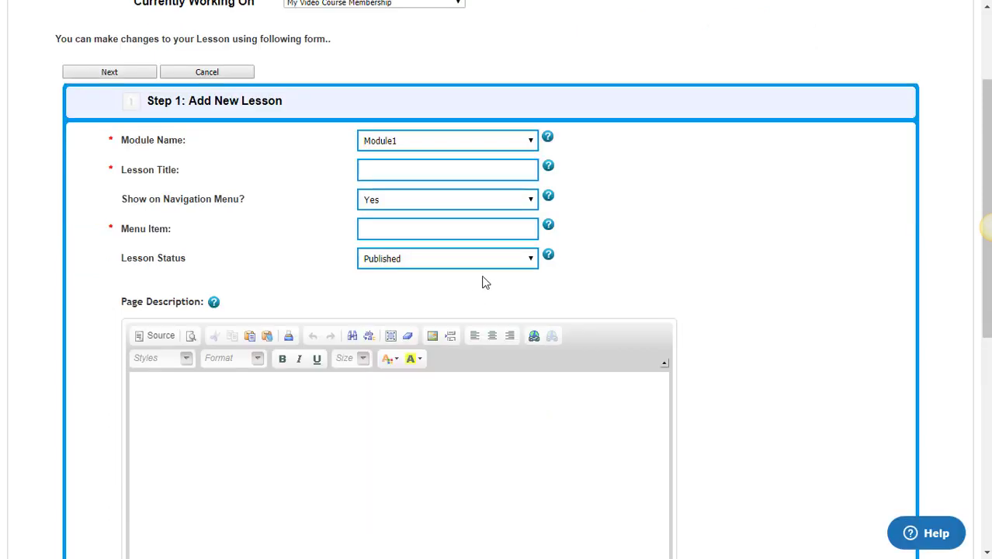
{"action": "left_click", "coordinate": [387, 163]}
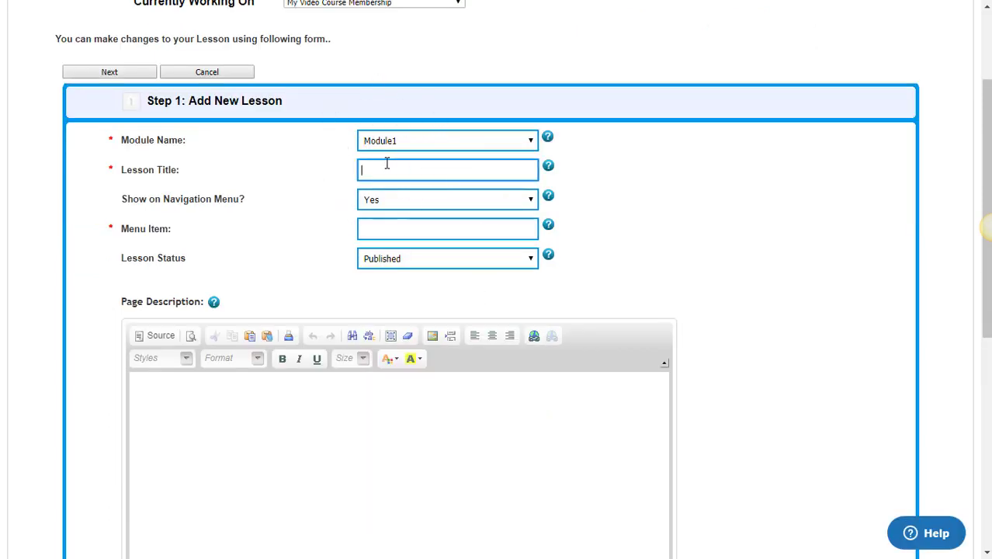
{"action": "type", "text": "Introduction to Digital Marketing"}
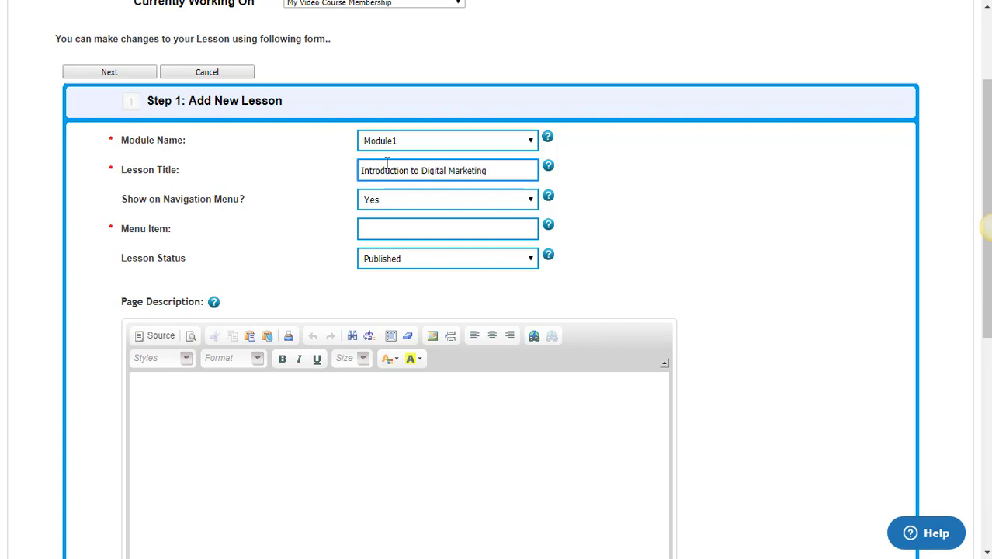
Copy the lesson title into the Menu Item field and the page description
{"action": "left_click", "coordinate": [451, 230]}
{"action": "left_click", "coordinate": [491, 165]}
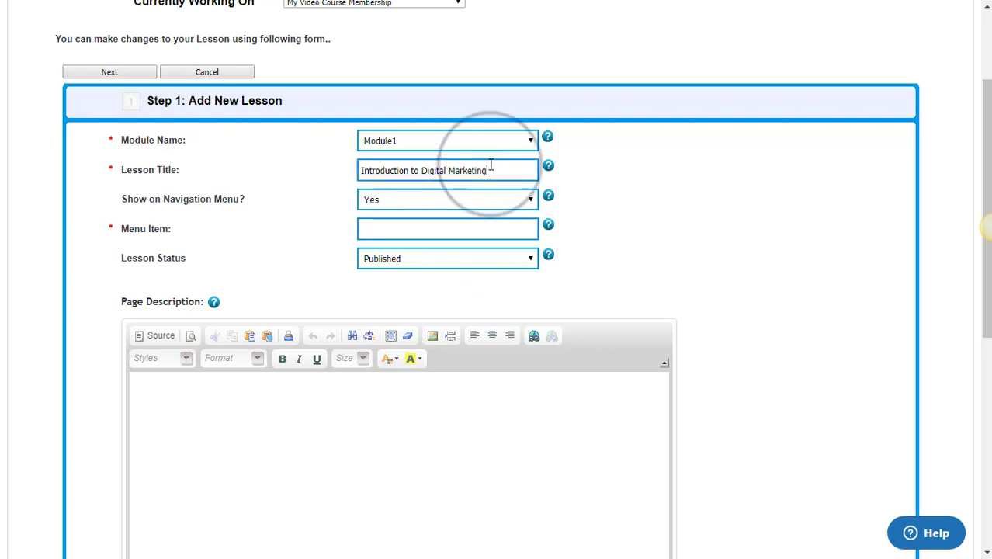
{"action": "left_click_drag", "start_coordinate": [489, 170], "coordinate": [294, 167]}
{"action": "key", "text": "ctrl+c"}
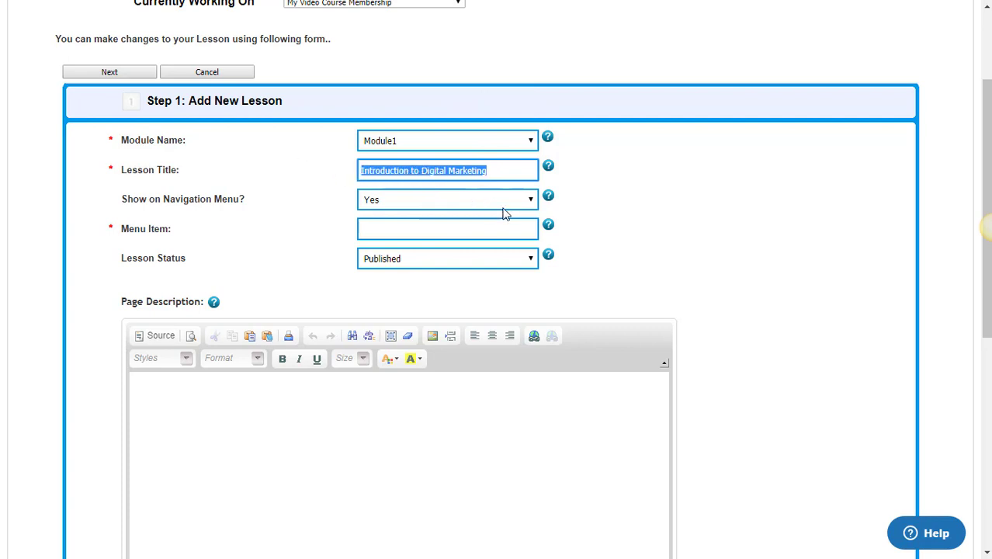
{"action": "left_click", "coordinate": [502, 225]}
{"action": "key", "text": "ctrl+v"}
{"action": "scroll", "coordinate": [502, 223], "scroll_direction": "down", "scroll_amount": 3}
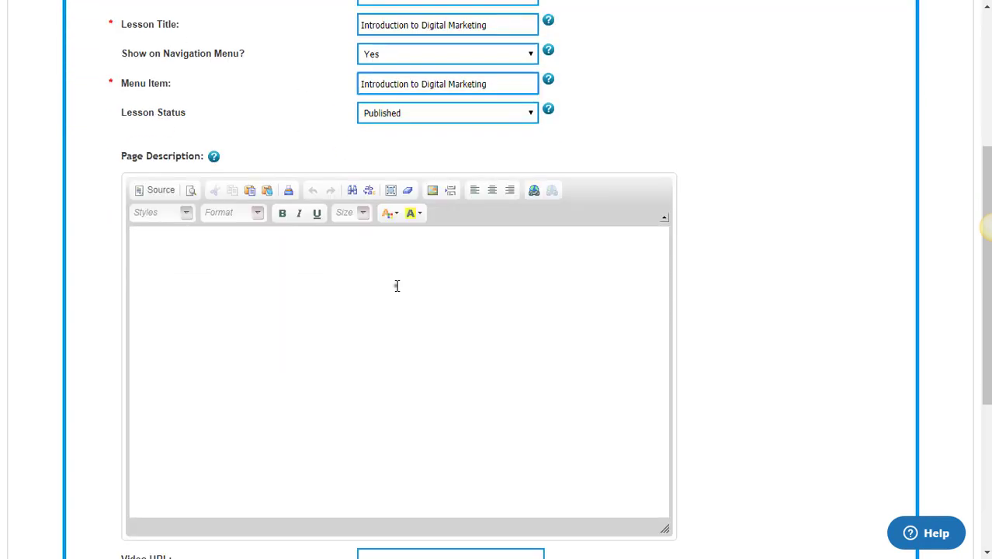
{"action": "left_click", "coordinate": [396, 285]}
{"action": "key", "text": "ctrl+v"}
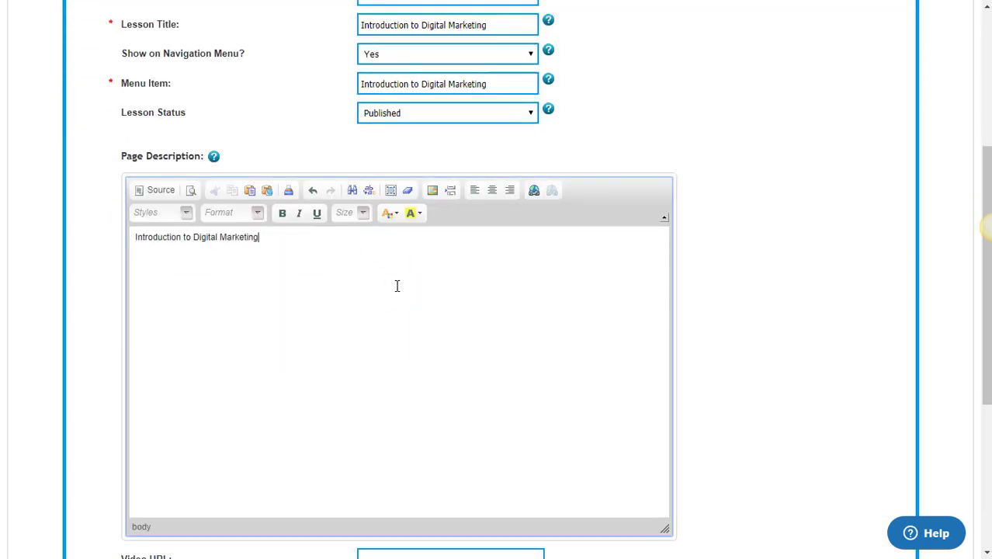
Scroll through the lesson form to review the filled-in fields down to Video URL
{"action": "scroll", "coordinate": [396, 284], "scroll_direction": "down", "scroll_amount": 3}
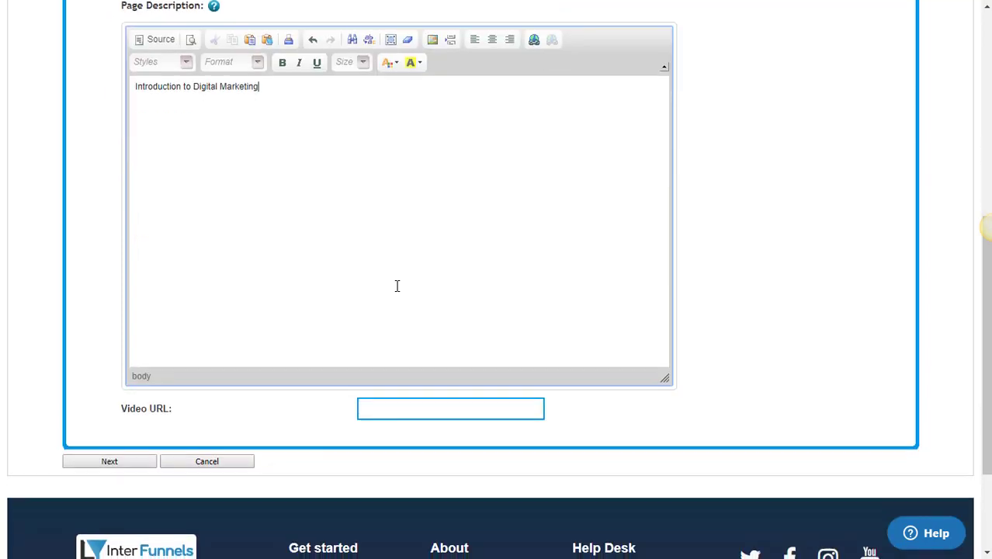
{"action": "key", "text": "Tab"}
{"action": "scroll", "coordinate": [463, 257], "scroll_direction": "up", "scroll_amount": 1}
{"action": "scroll", "coordinate": [465, 253], "scroll_direction": "down", "scroll_amount": 1}
{"action": "scroll", "coordinate": [465, 252], "scroll_direction": "down", "scroll_amount": 2}
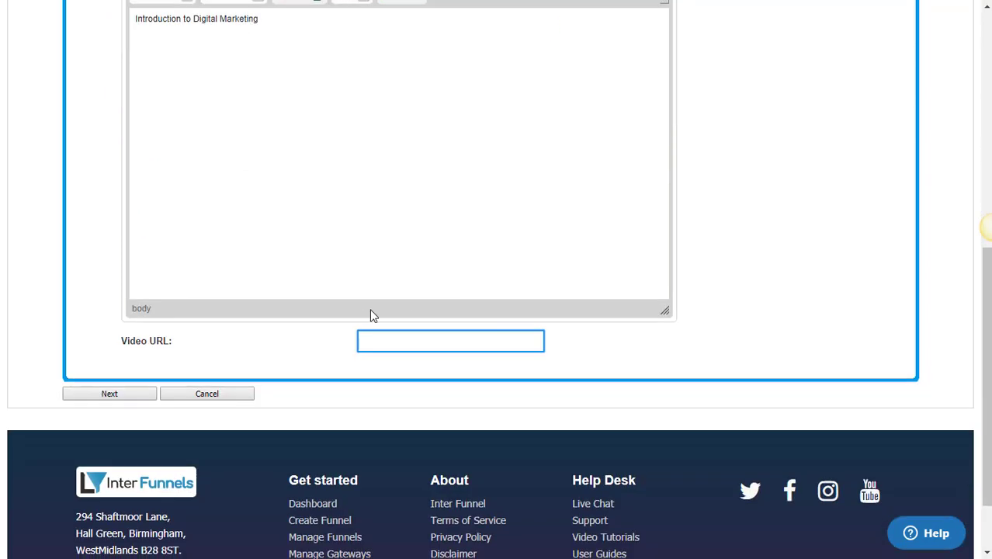
{"action": "scroll", "coordinate": [360, 313], "scroll_direction": "up", "scroll_amount": 3}
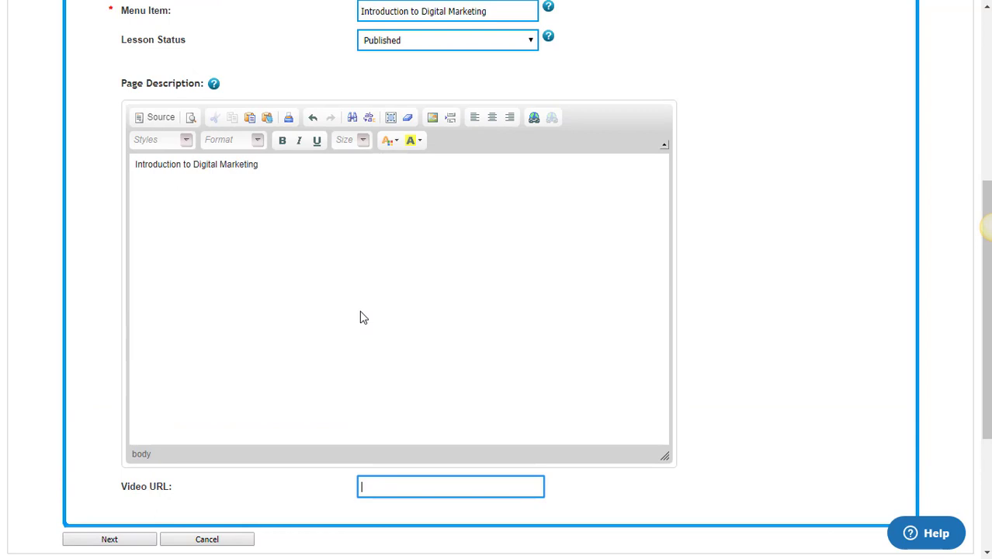
{"action": "scroll", "coordinate": [360, 317], "scroll_direction": "up", "scroll_amount": 2}
{"action": "scroll", "coordinate": [361, 317], "scroll_direction": "up", "scroll_amount": 2}
{"action": "scroll", "coordinate": [360, 318], "scroll_direction": "down", "scroll_amount": 2}
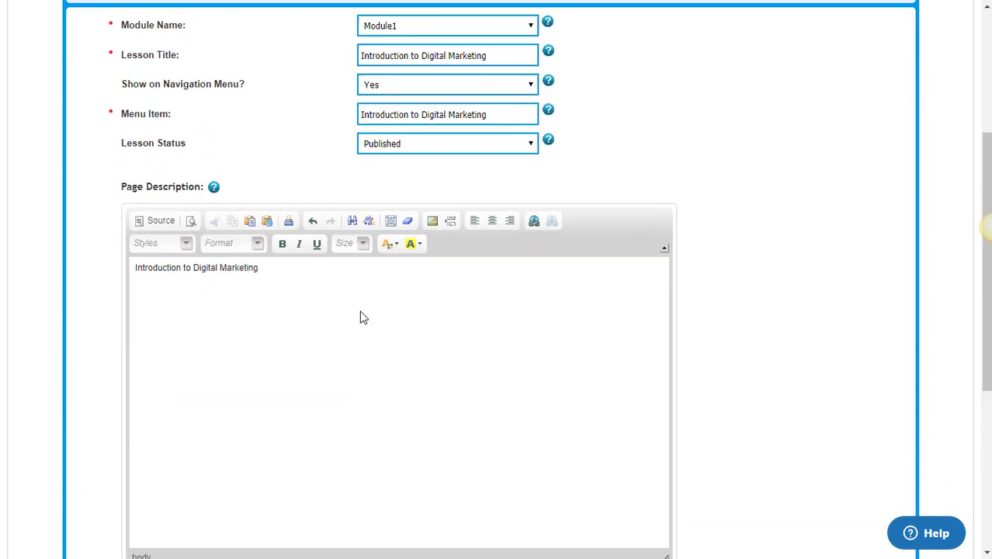
{"action": "scroll", "coordinate": [360, 317], "scroll_direction": "down", "scroll_amount": 2}
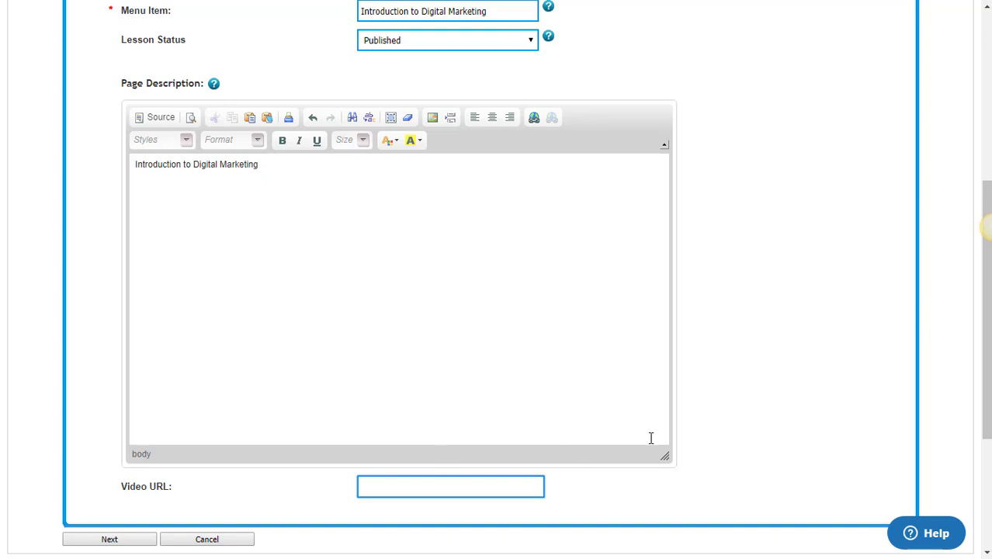
{"action": "scroll", "coordinate": [650, 438], "scroll_direction": "up", "scroll_amount": 7}
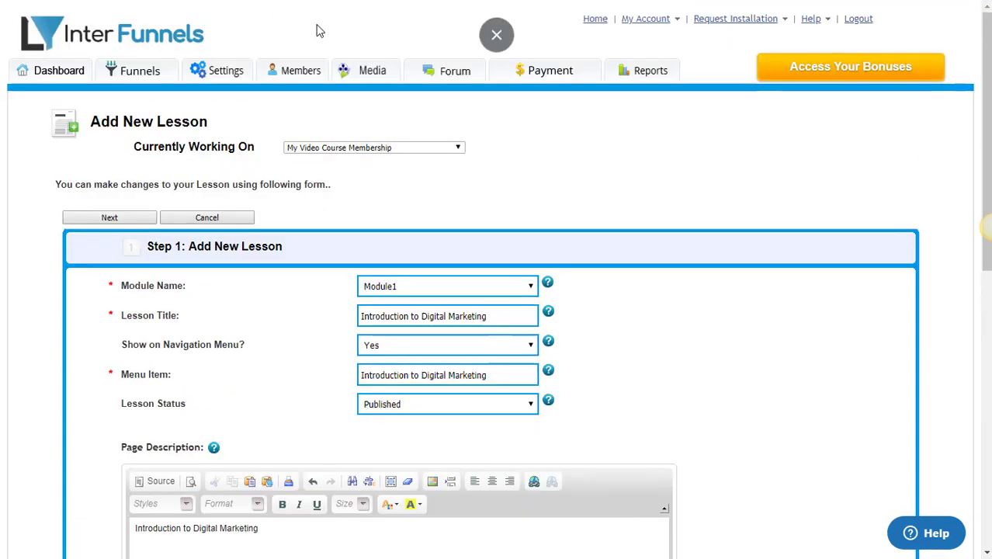
Paste the YouTube link as the lesson's Video URL and save the lesson
{"action": "mouse_move", "coordinate": [374, 82]}
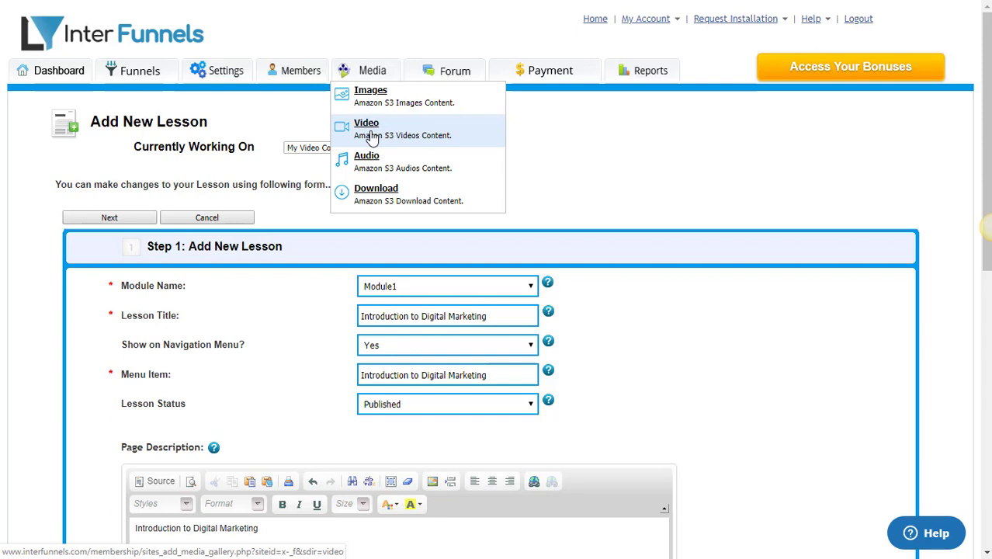
{"action": "scroll", "coordinate": [625, 130], "scroll_direction": "down", "scroll_amount": 10}
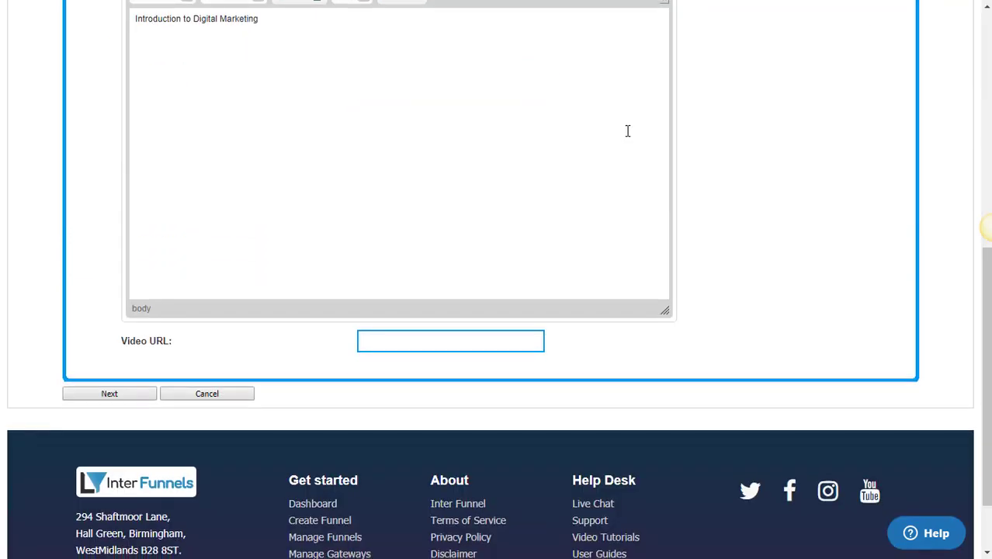
{"action": "left_click", "coordinate": [432, 252]}
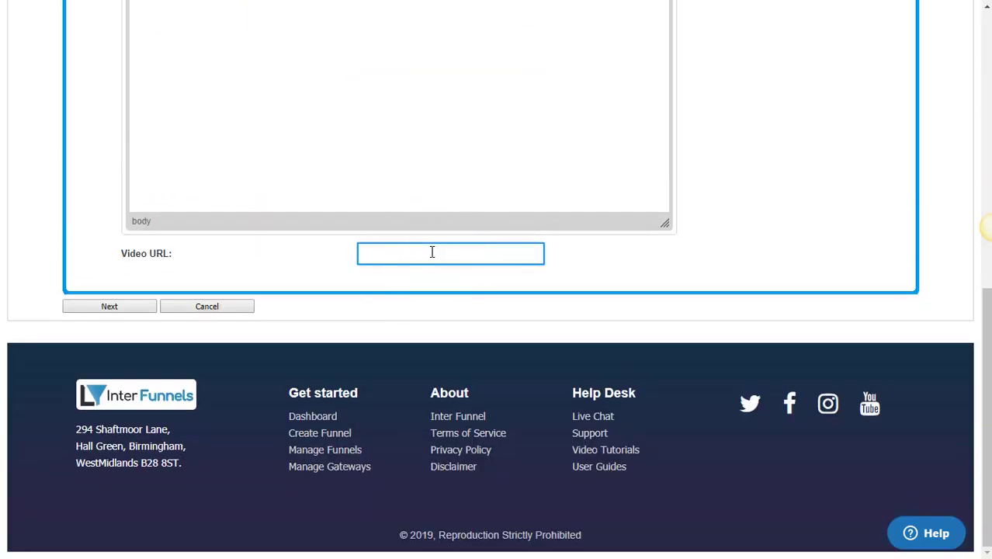
{"action": "type", "text": "https://www.youtube.com/watch?v=b-gwbVJgi9Y"}
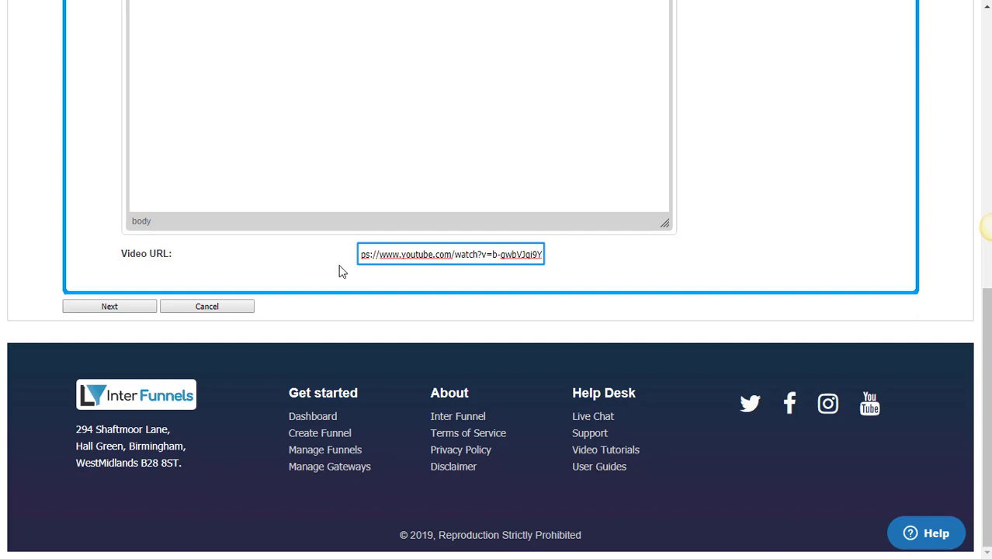
{"action": "left_click_drag", "start_coordinate": [409, 254], "coordinate": [316, 250]}
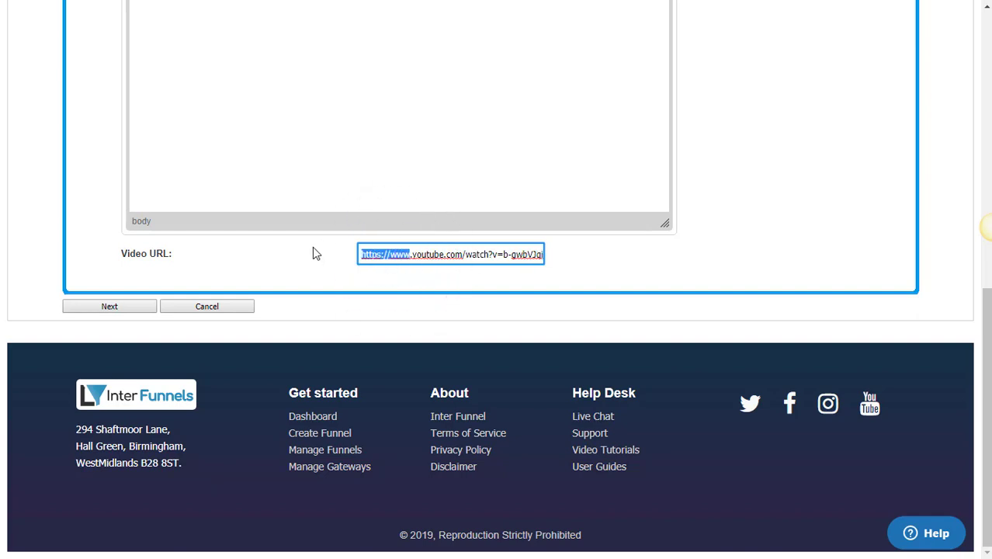
{"action": "left_click", "coordinate": [110, 308]}
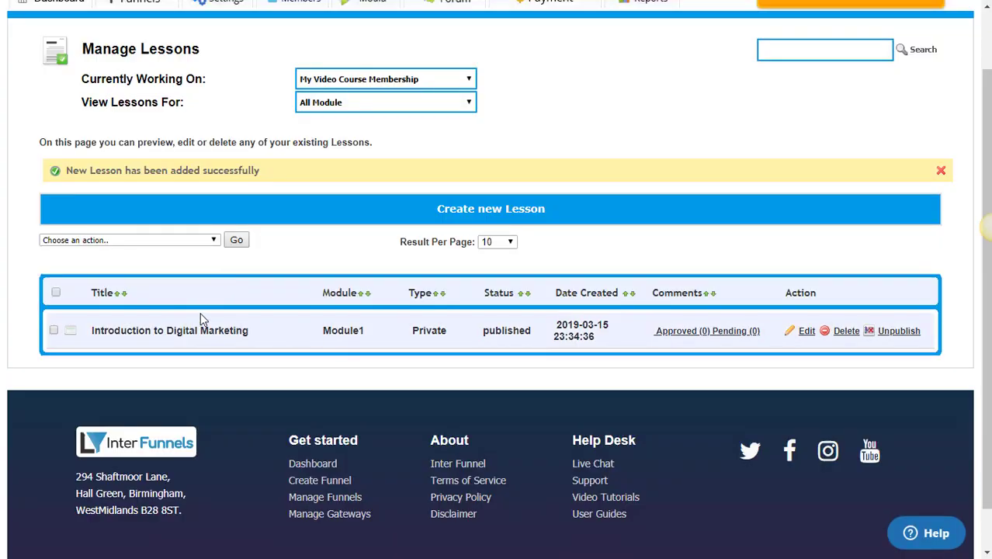
{"action": "scroll", "coordinate": [200, 312], "scroll_direction": "up", "scroll_amount": 1}
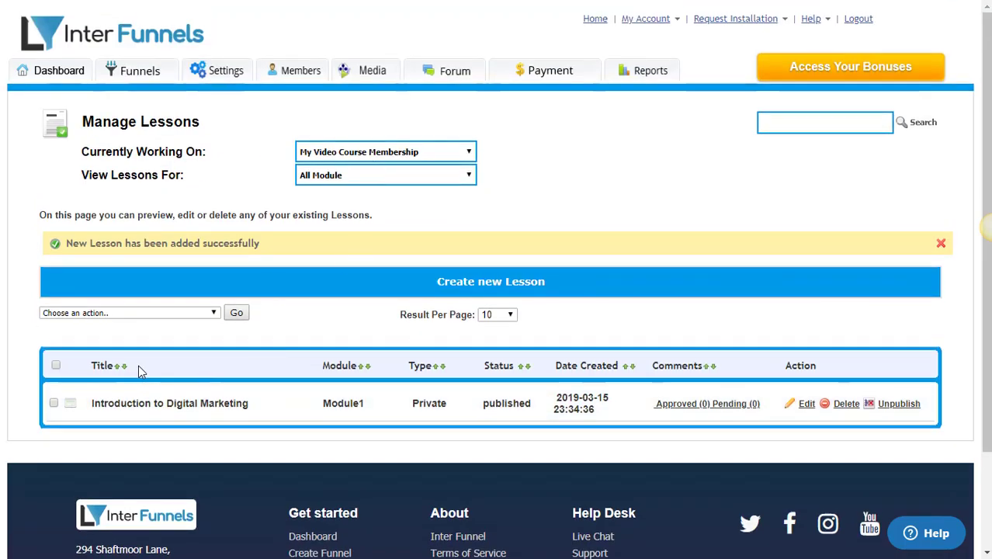
{"action": "left_click", "coordinate": [358, 178]}
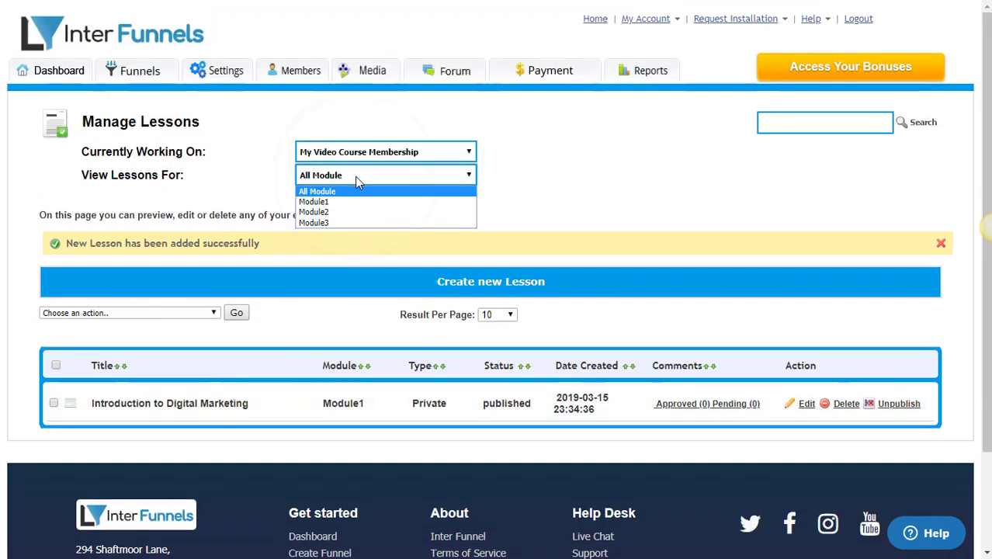
{"action": "left_click", "coordinate": [575, 192]}
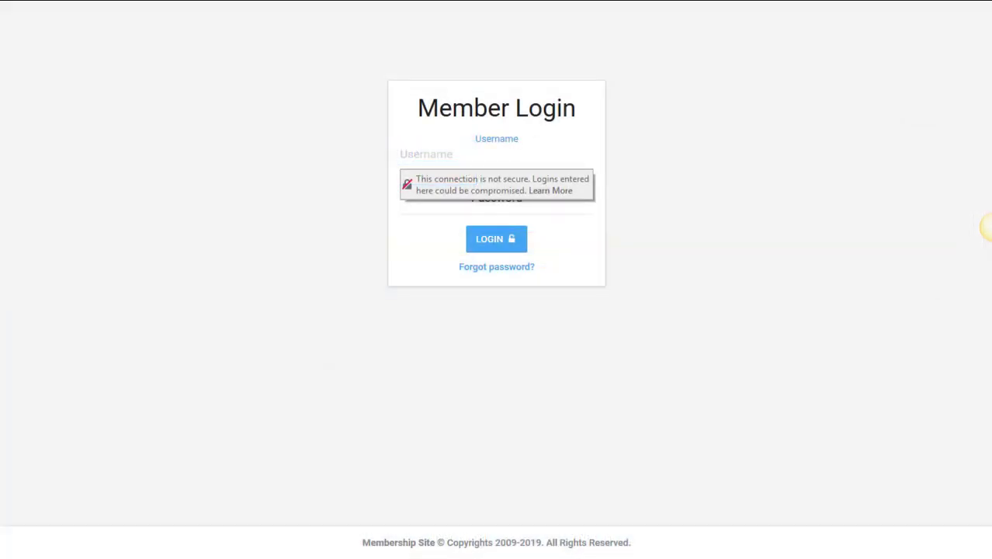
Sign in to the member area with the student's username and password
{"action": "type", "text": "student1"}
{"action": "key", "text": "Tab"}
{"action": "type", "text": "password12"}
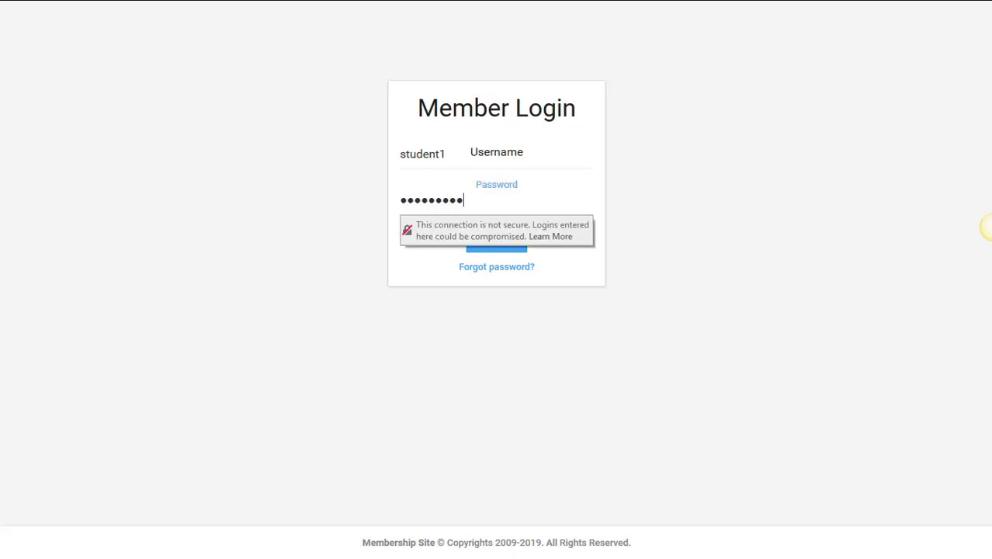
{"action": "key", "text": "Return"}
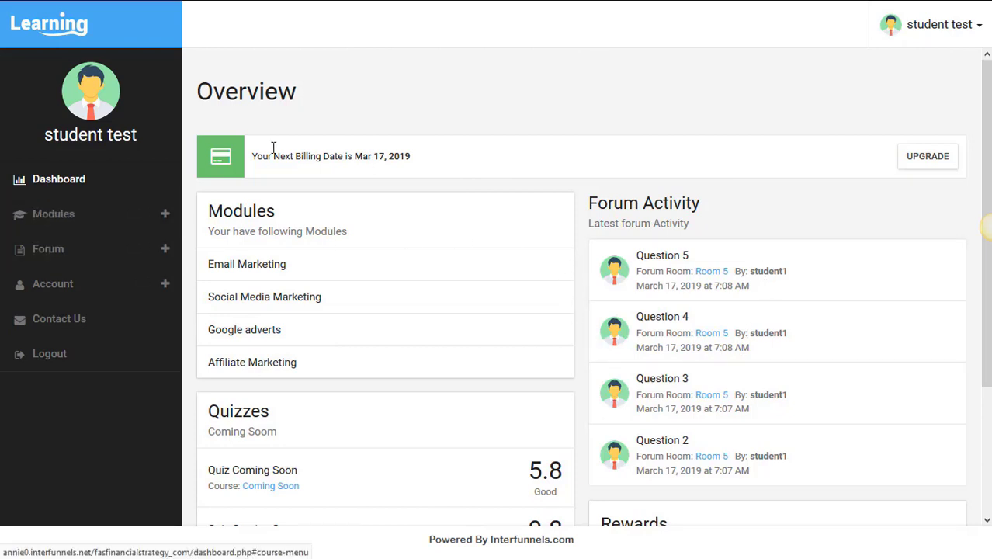
Expand Modules in the member sidebar and open the Email Marketing module
{"action": "scroll", "coordinate": [631, 244], "scroll_direction": "down", "scroll_amount": 3}
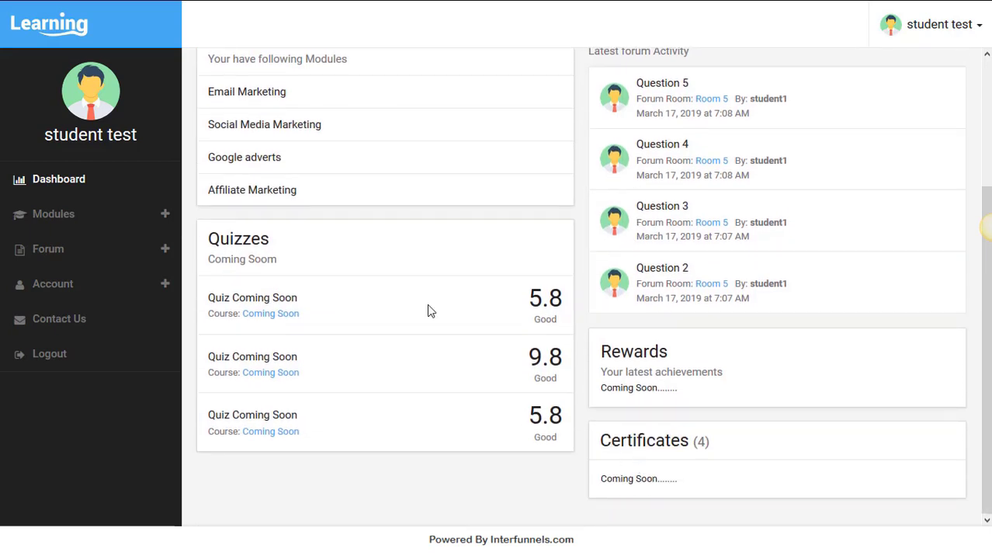
{"action": "scroll", "coordinate": [427, 303], "scroll_direction": "up", "scroll_amount": 3}
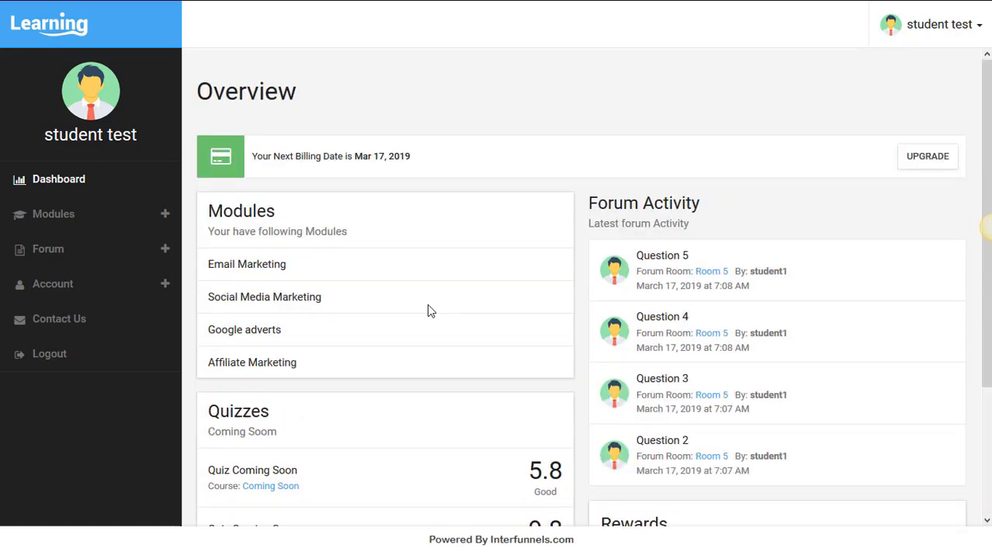
{"action": "left_click", "coordinate": [51, 228]}
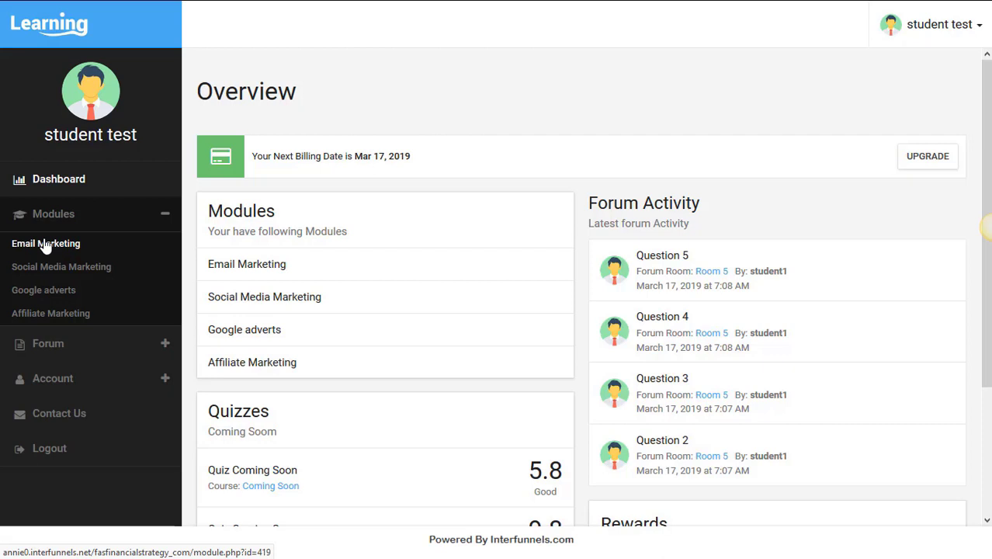
{"action": "left_click", "coordinate": [42, 246]}
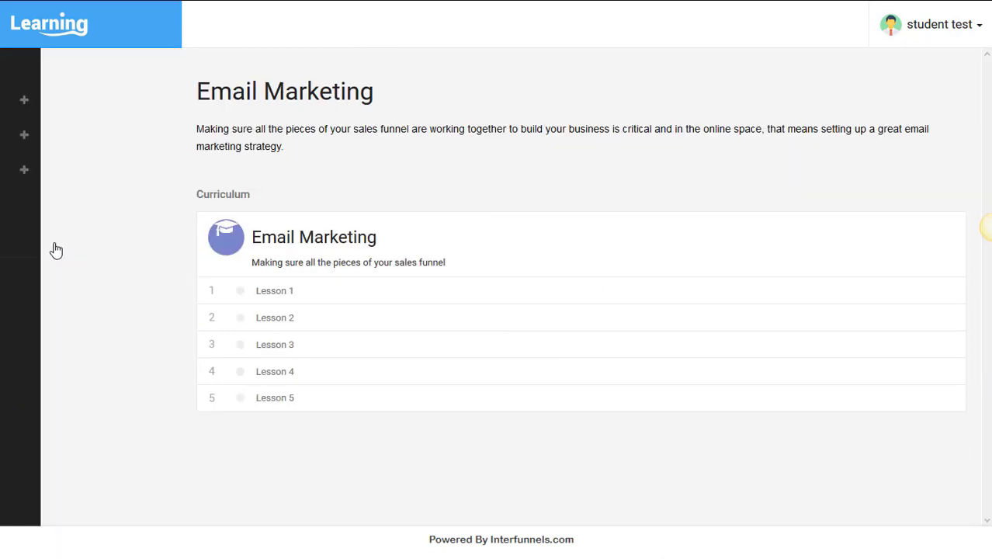
Play the Lesson 1 video, close its popup, and expand the Forum menu
{"action": "left_click", "coordinate": [274, 299]}
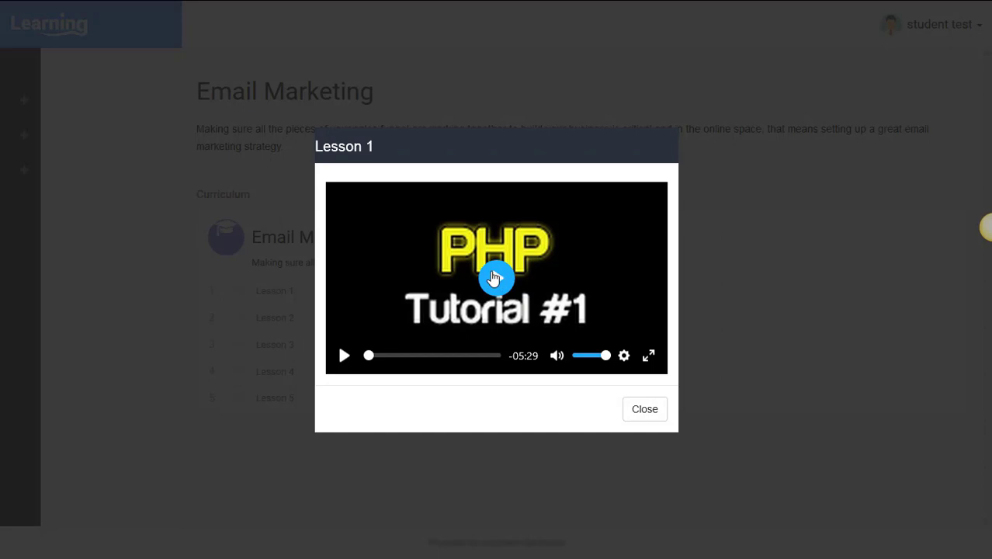
{"action": "left_click", "coordinate": [499, 280]}
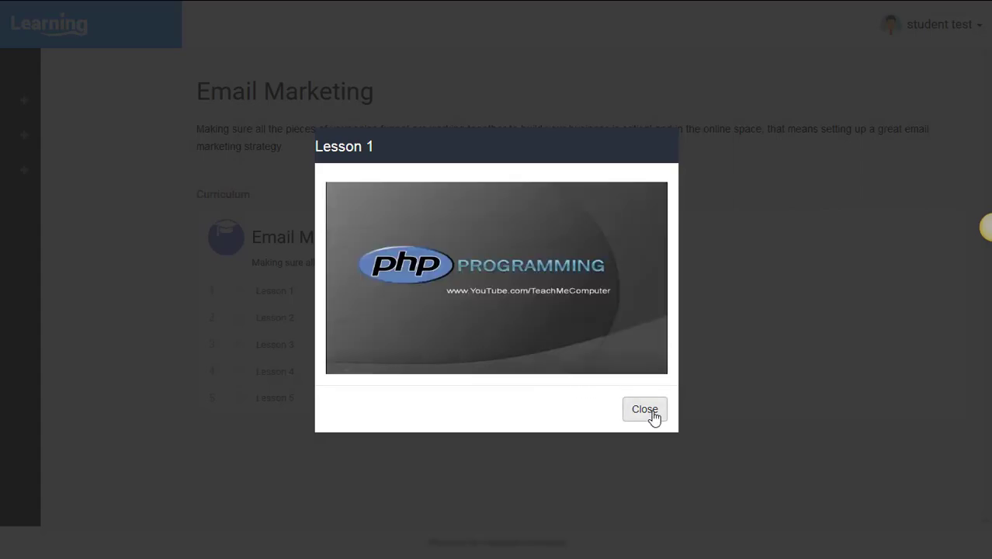
{"action": "left_click", "coordinate": [649, 412]}
{"action": "left_click", "coordinate": [48, 230]}
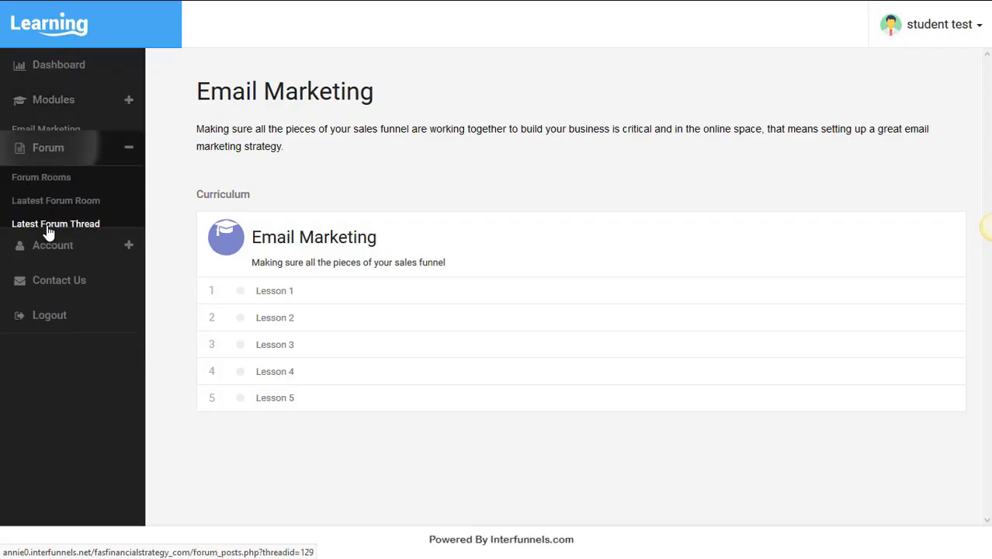
Browse Forum Rooms to Room 1 and open the Question 5 thread
{"action": "left_click", "coordinate": [46, 166]}
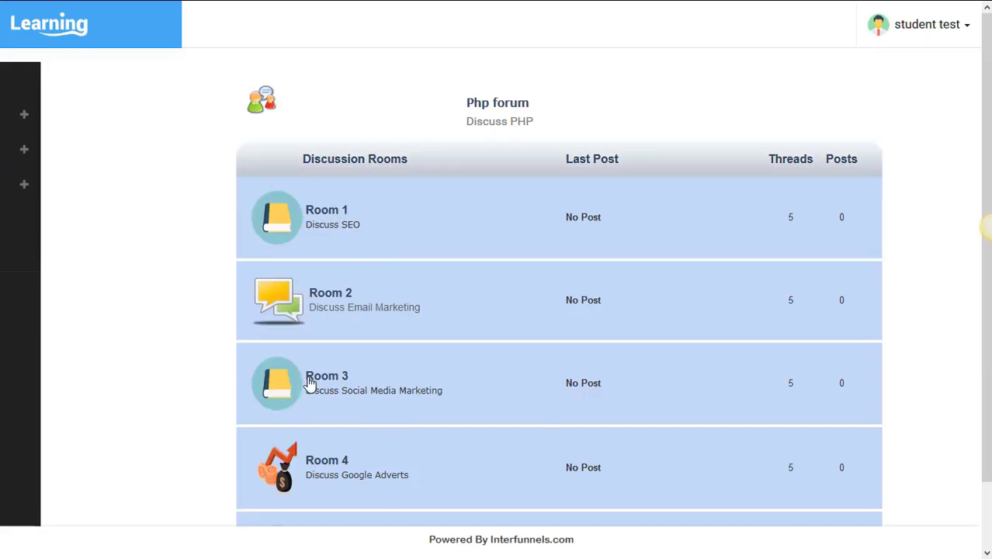
{"action": "left_click", "coordinate": [326, 211]}
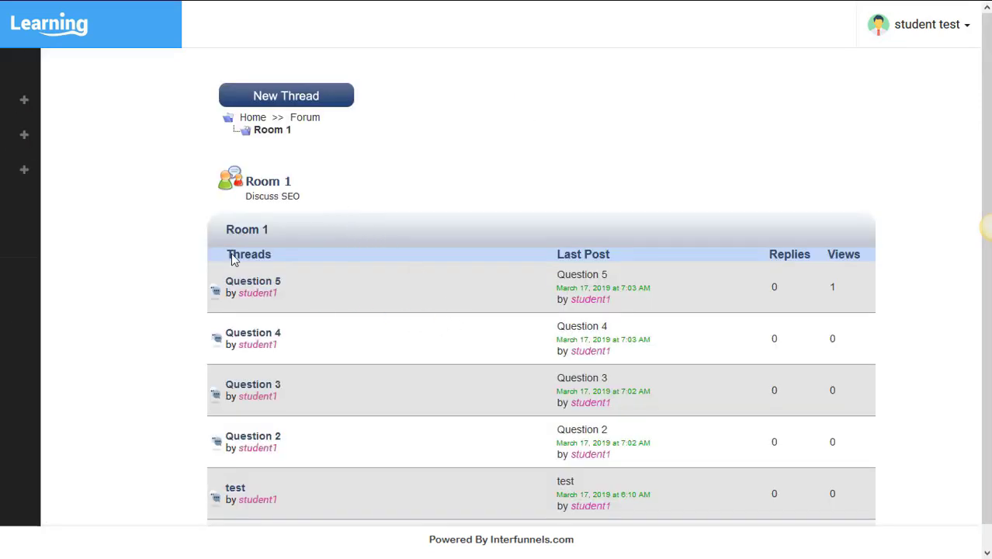
{"action": "scroll", "coordinate": [245, 258], "scroll_direction": "down", "scroll_amount": 1}
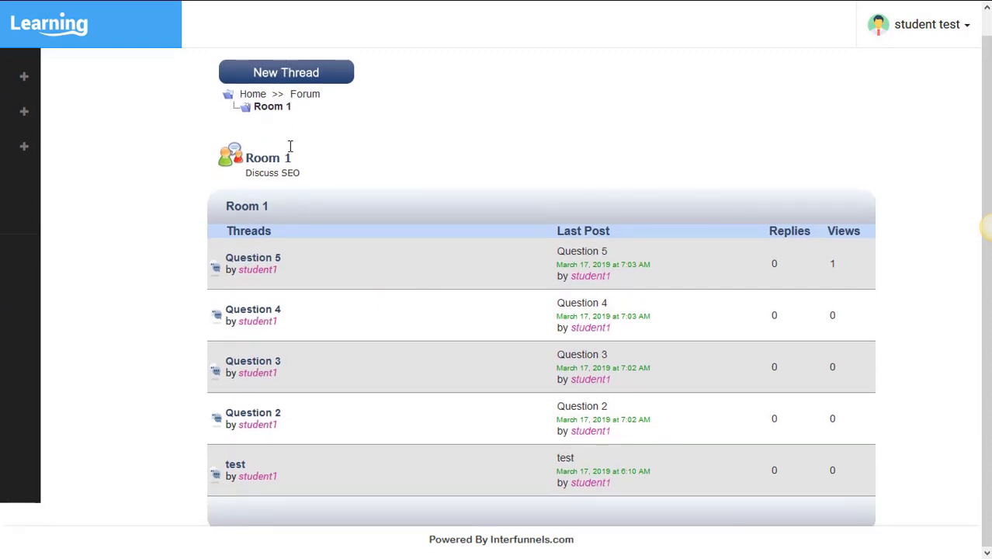
{"action": "left_click", "coordinate": [250, 265]}
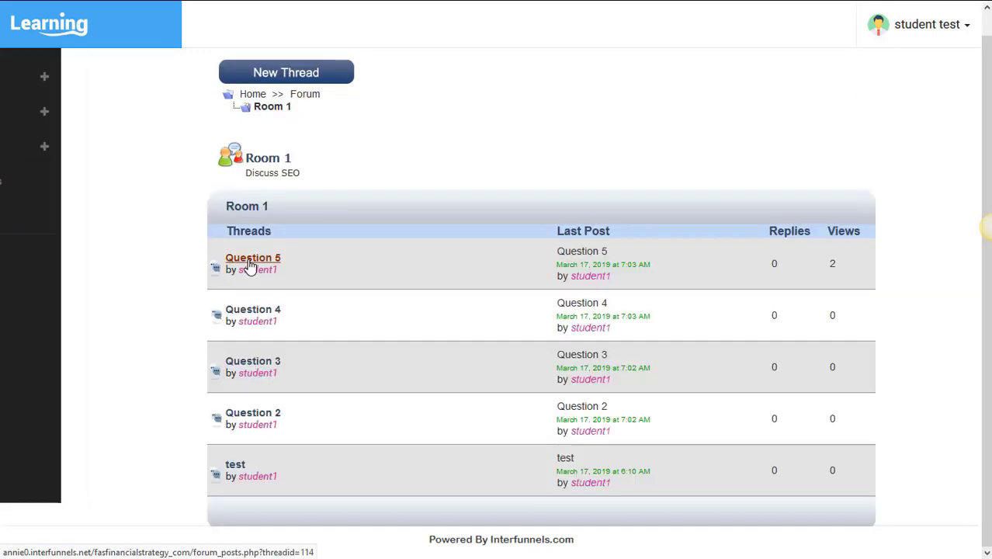
Log out of the member area from the Account menu
{"action": "mouse_move", "coordinate": [57, 133]}
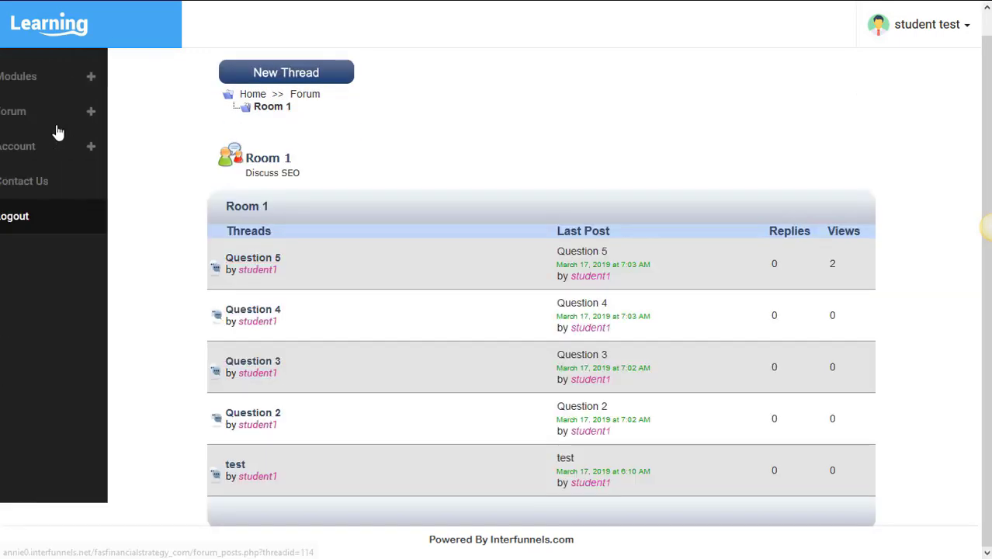
{"action": "left_click", "coordinate": [56, 151]}
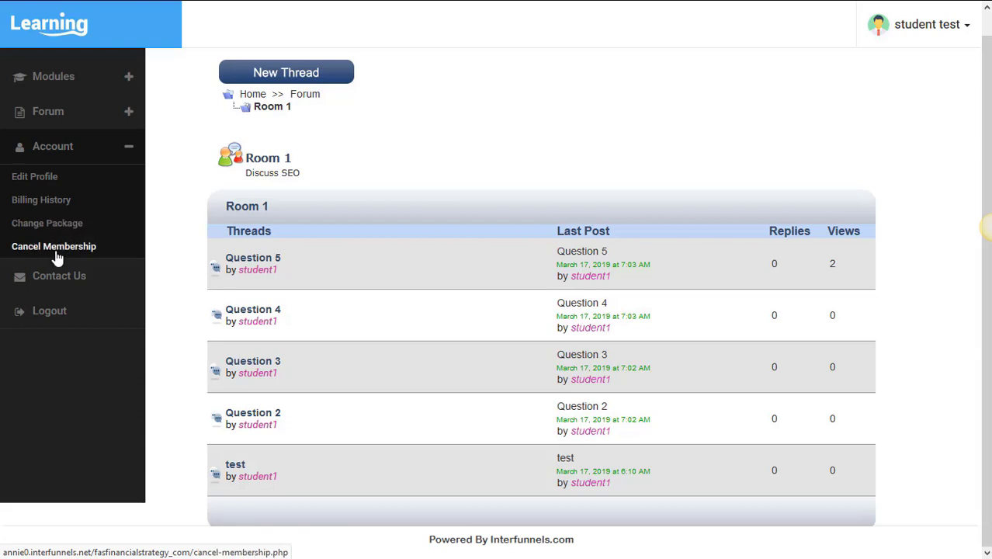
{"action": "left_click", "coordinate": [35, 313]}
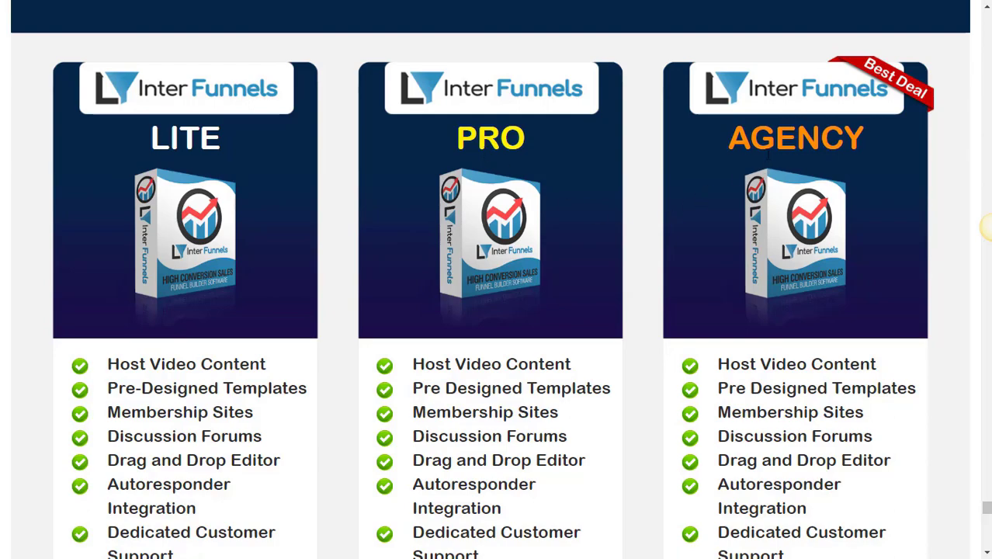
{"action": "scroll", "coordinate": [452, 295], "scroll_direction": "down", "scroll_amount": 6}
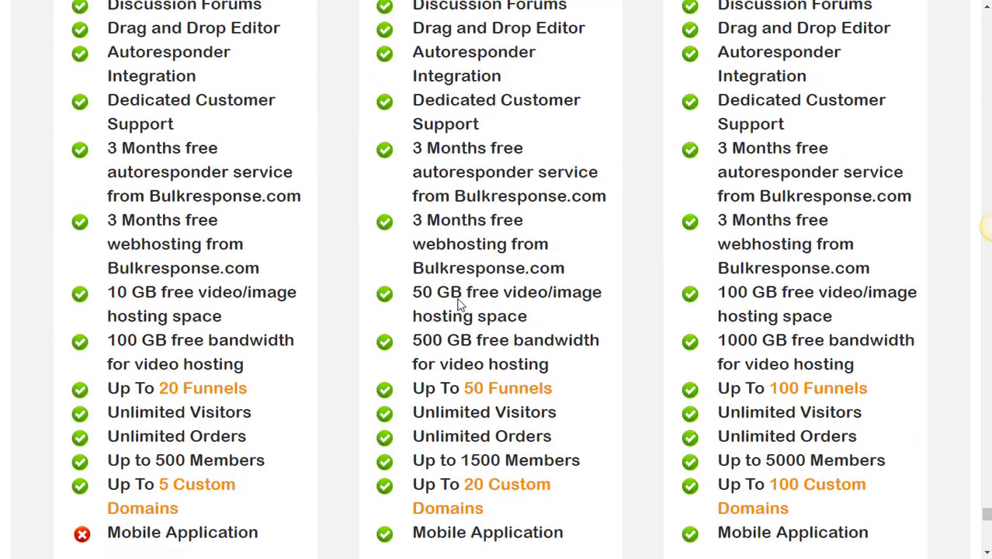
{"action": "scroll", "coordinate": [461, 291], "scroll_direction": "up", "scroll_amount": 2}
{"action": "scroll", "coordinate": [461, 308], "scroll_direction": "down", "scroll_amount": 2}
{"action": "scroll", "coordinate": [458, 304], "scroll_direction": "down", "scroll_amount": 1}
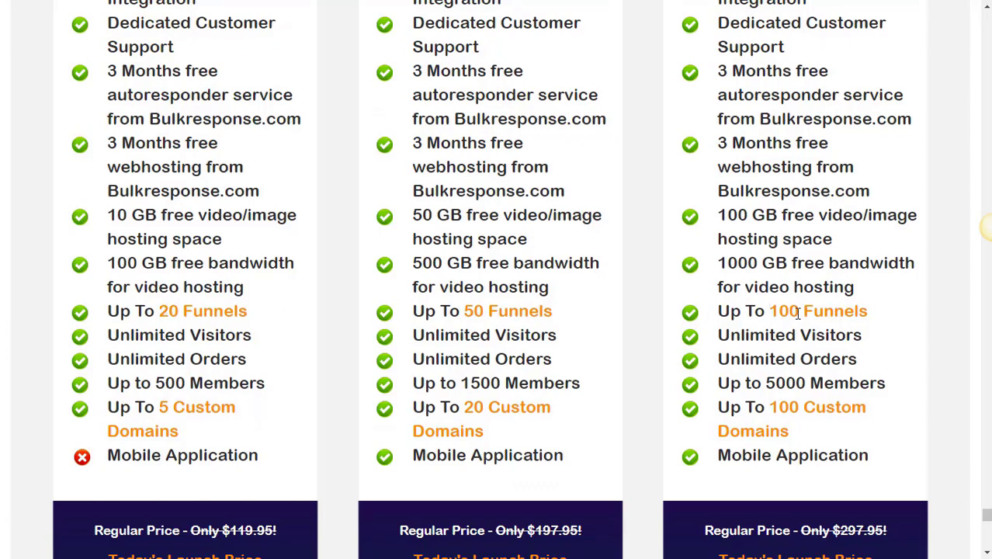
{"action": "scroll", "coordinate": [797, 310], "scroll_direction": "up", "scroll_amount": 2}
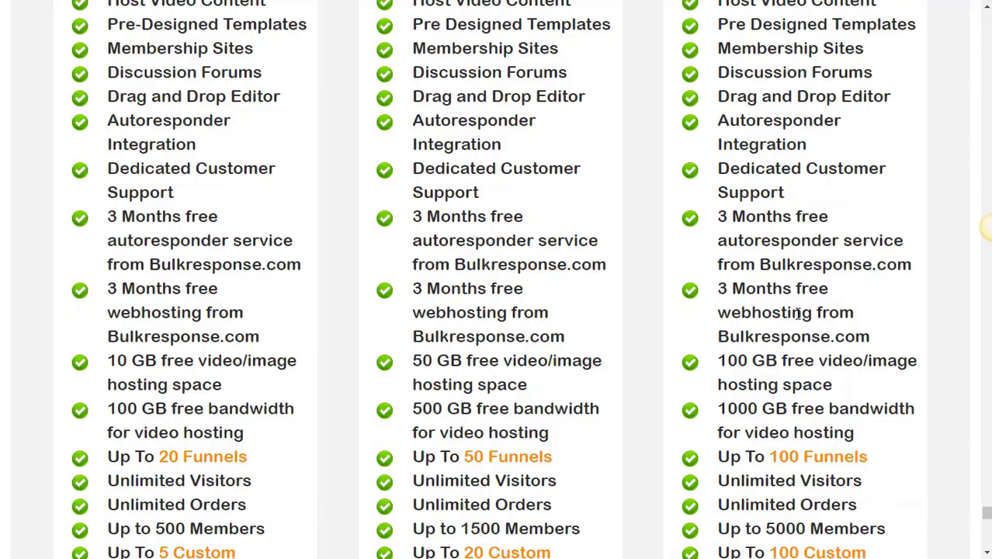
{"action": "scroll", "coordinate": [297, 349], "scroll_direction": "down", "scroll_amount": 3}
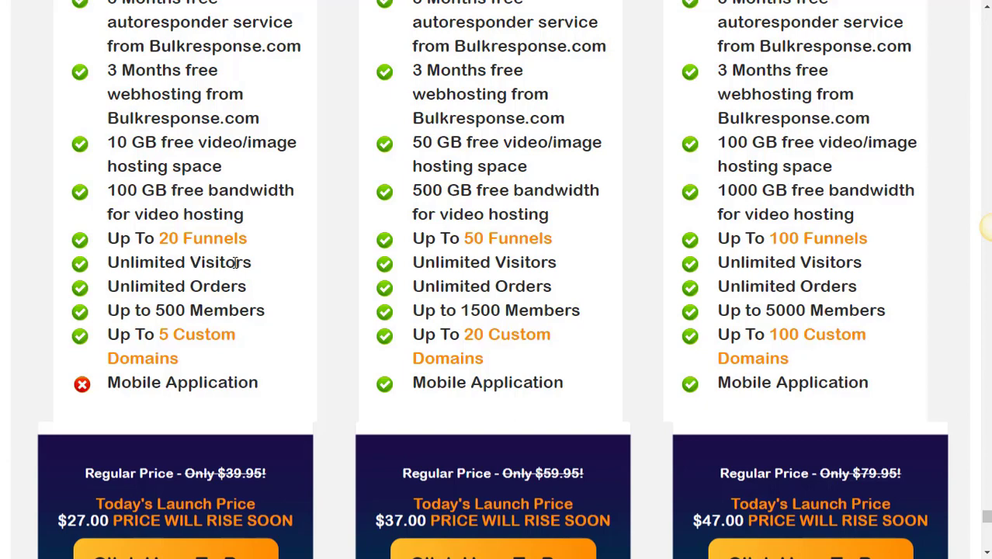
{"action": "left_click_drag", "start_coordinate": [252, 263], "coordinate": [126, 263]}
{"action": "left_click", "coordinate": [250, 297]}
{"action": "left_click_drag", "start_coordinate": [248, 295], "coordinate": [117, 306]}
{"action": "left_click", "coordinate": [437, 446]}
{"action": "scroll", "coordinate": [437, 446], "scroll_direction": "up", "scroll_amount": 2}
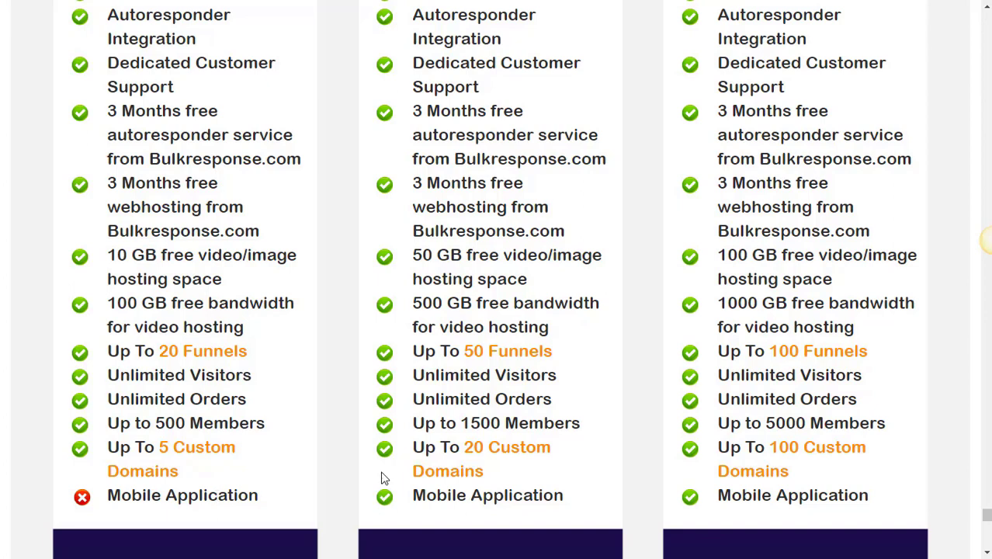
{"action": "scroll", "coordinate": [397, 397], "scroll_direction": "down", "scroll_amount": 5}
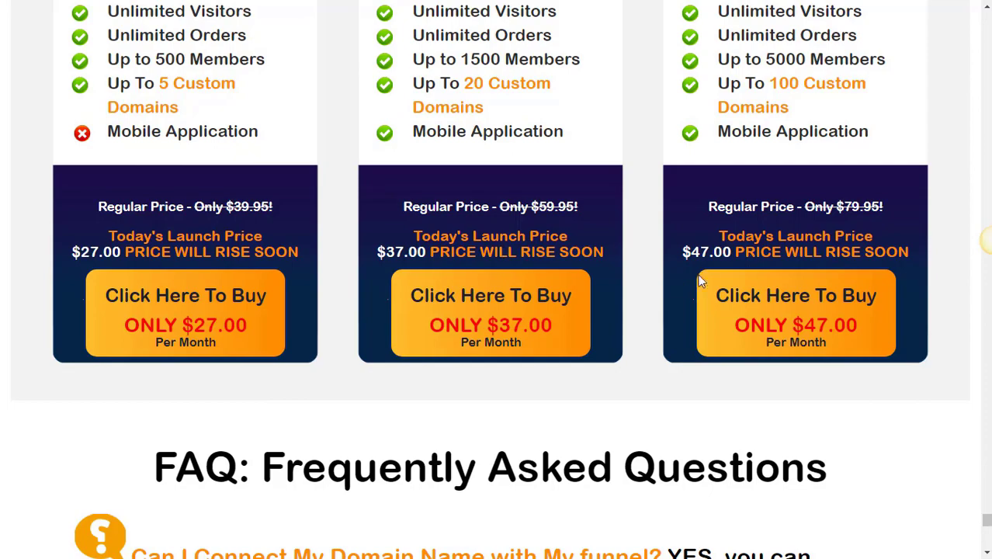
{"action": "scroll", "coordinate": [416, 256], "scroll_direction": "up", "scroll_amount": 2}
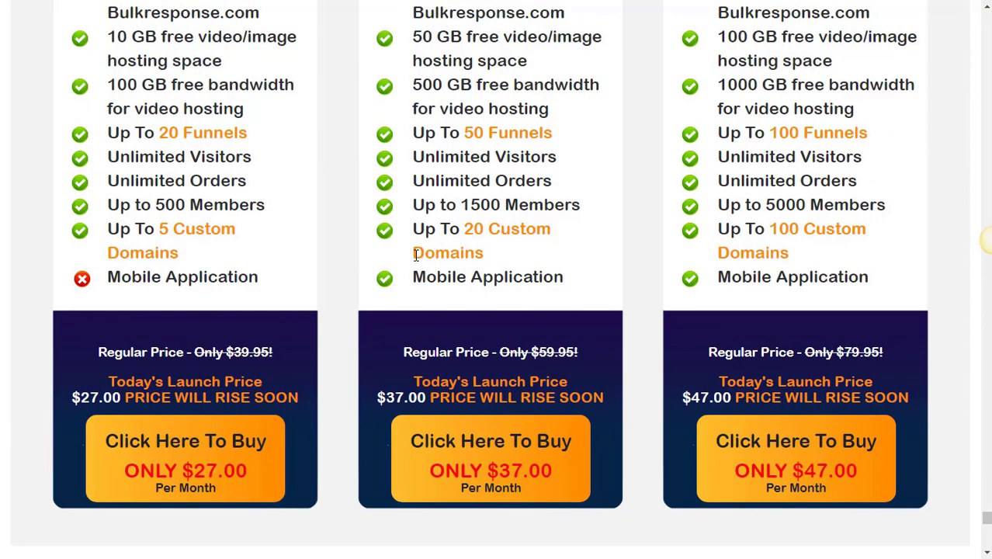
{"action": "scroll", "coordinate": [416, 256], "scroll_direction": "up", "scroll_amount": 1}
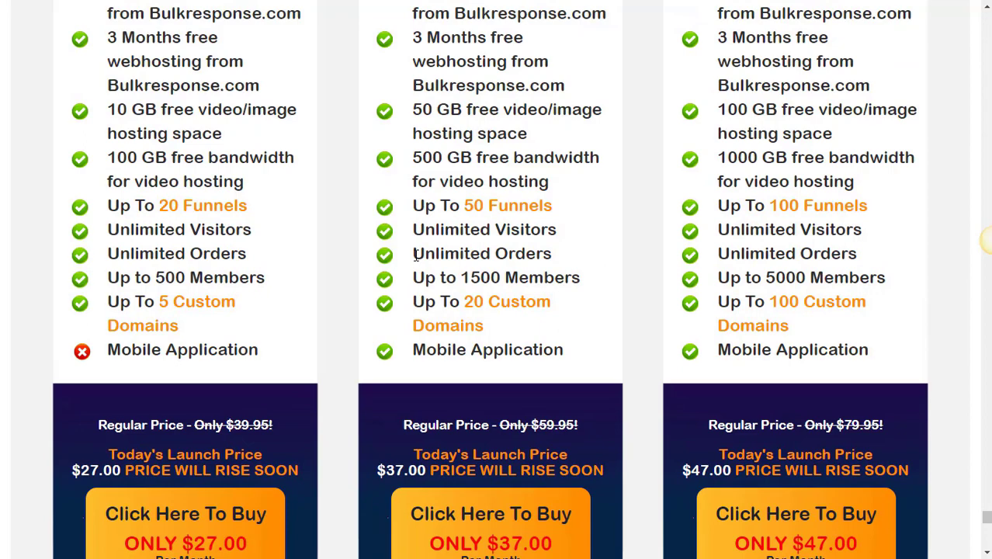
{"action": "scroll", "coordinate": [416, 256], "scroll_direction": "down", "scroll_amount": 2}
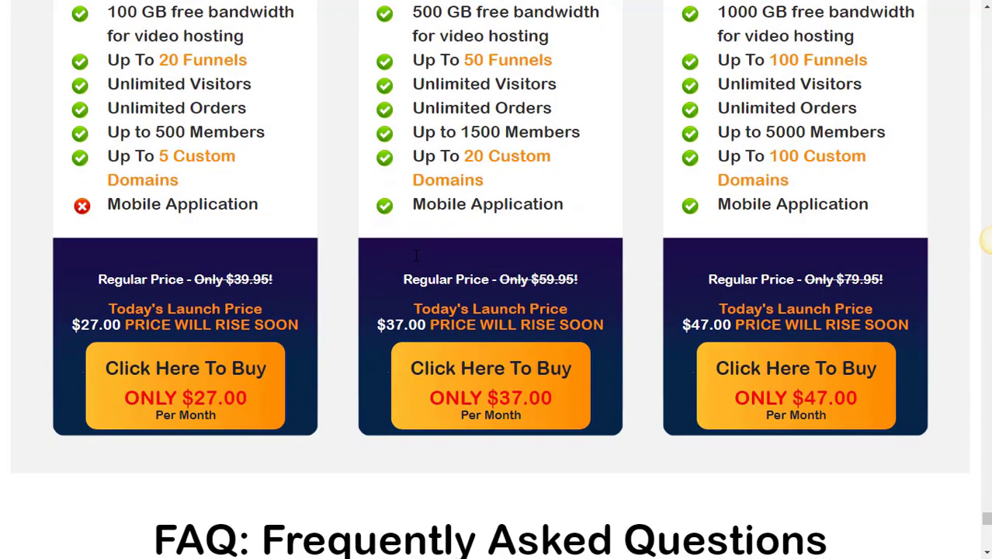